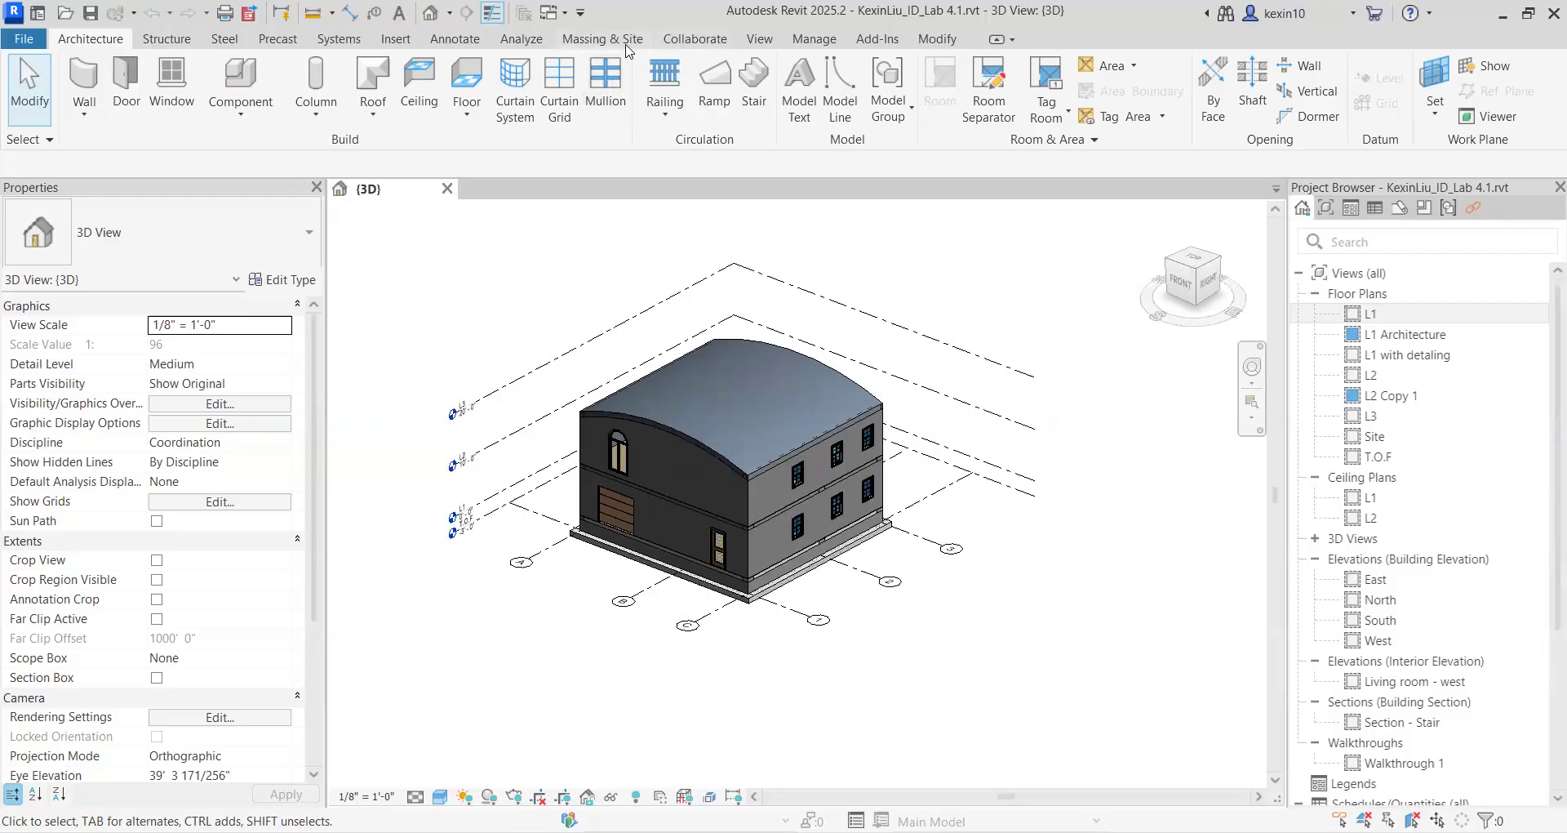
Open the project units settings and set the area unit to square meters
click(796, 41)
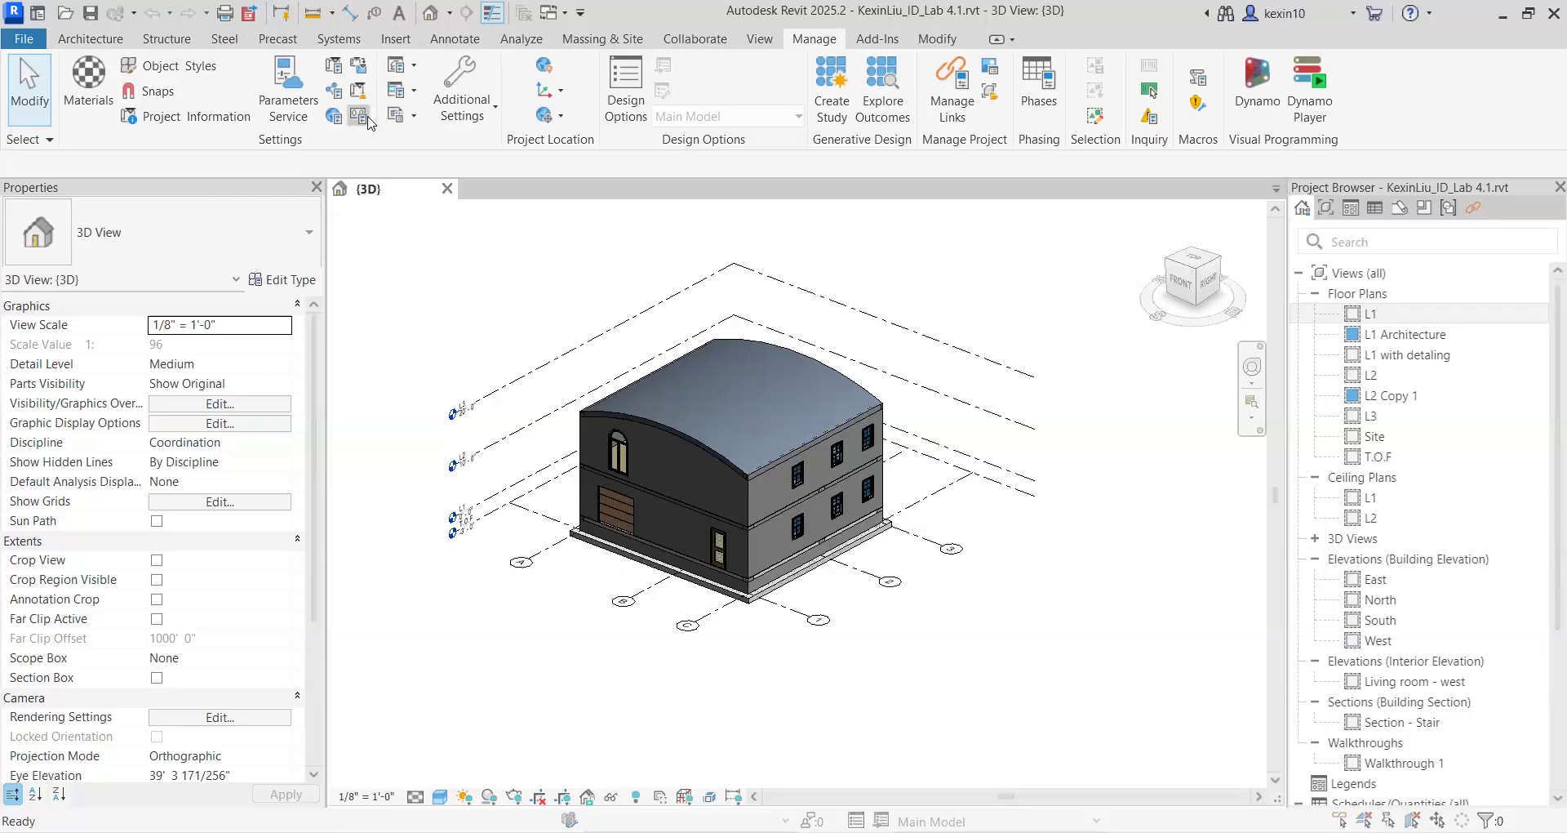
key(u)
key(n)
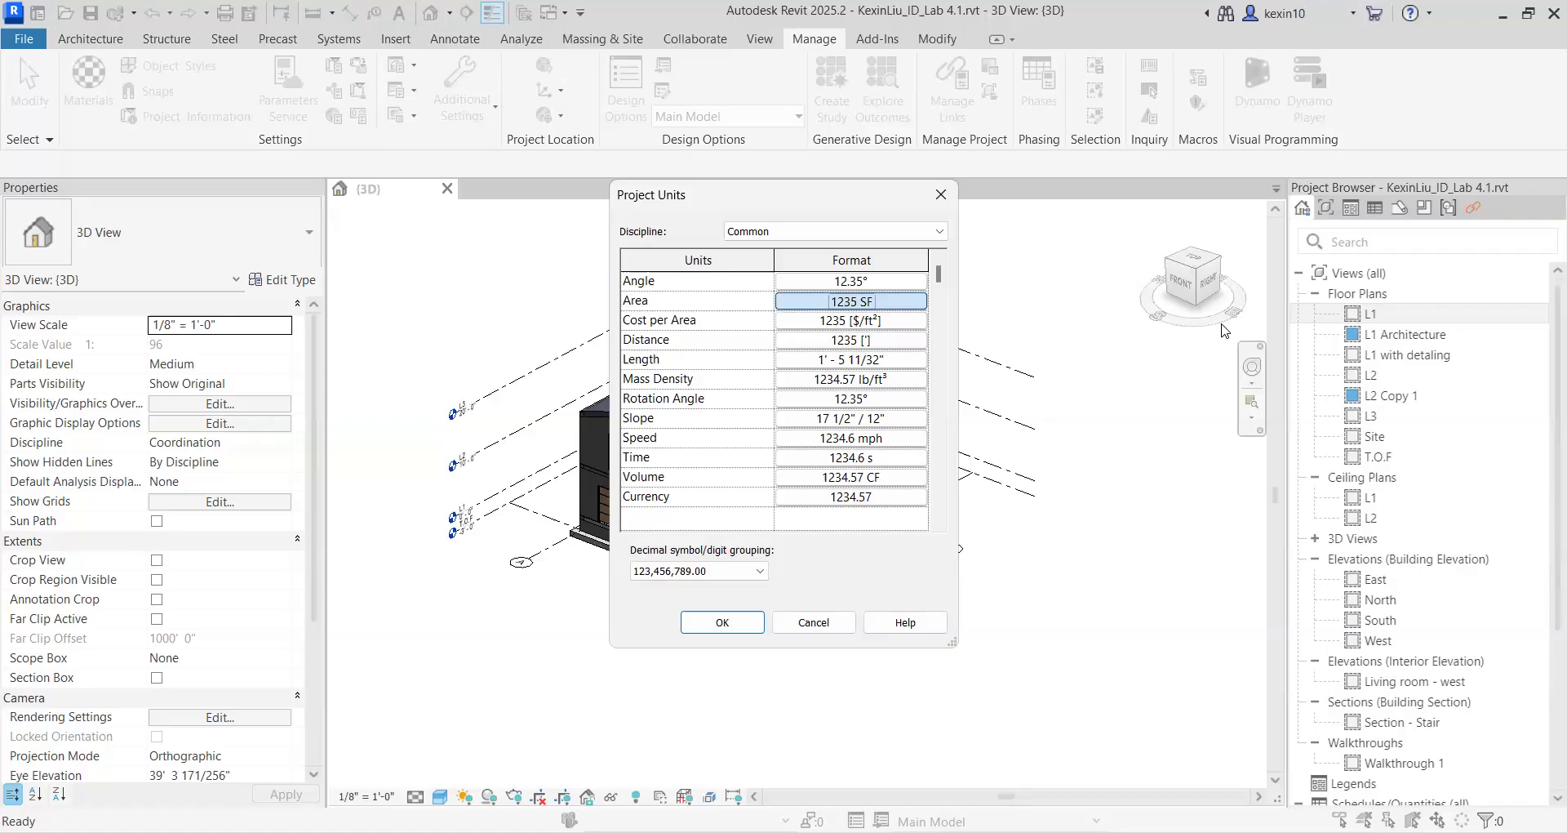
click(1261, 313)
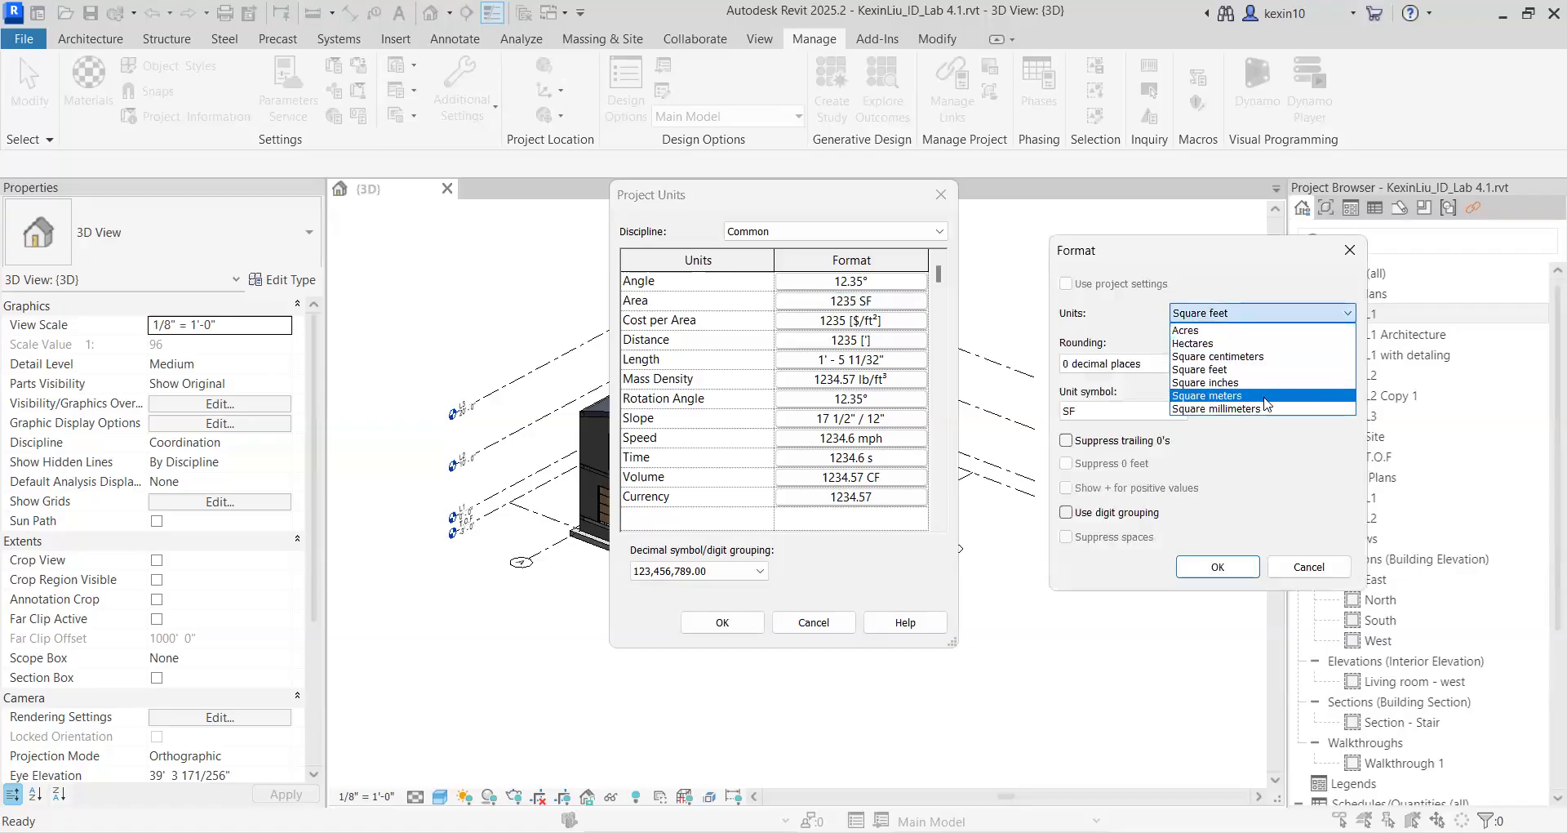
click(1264, 396)
key(Return)
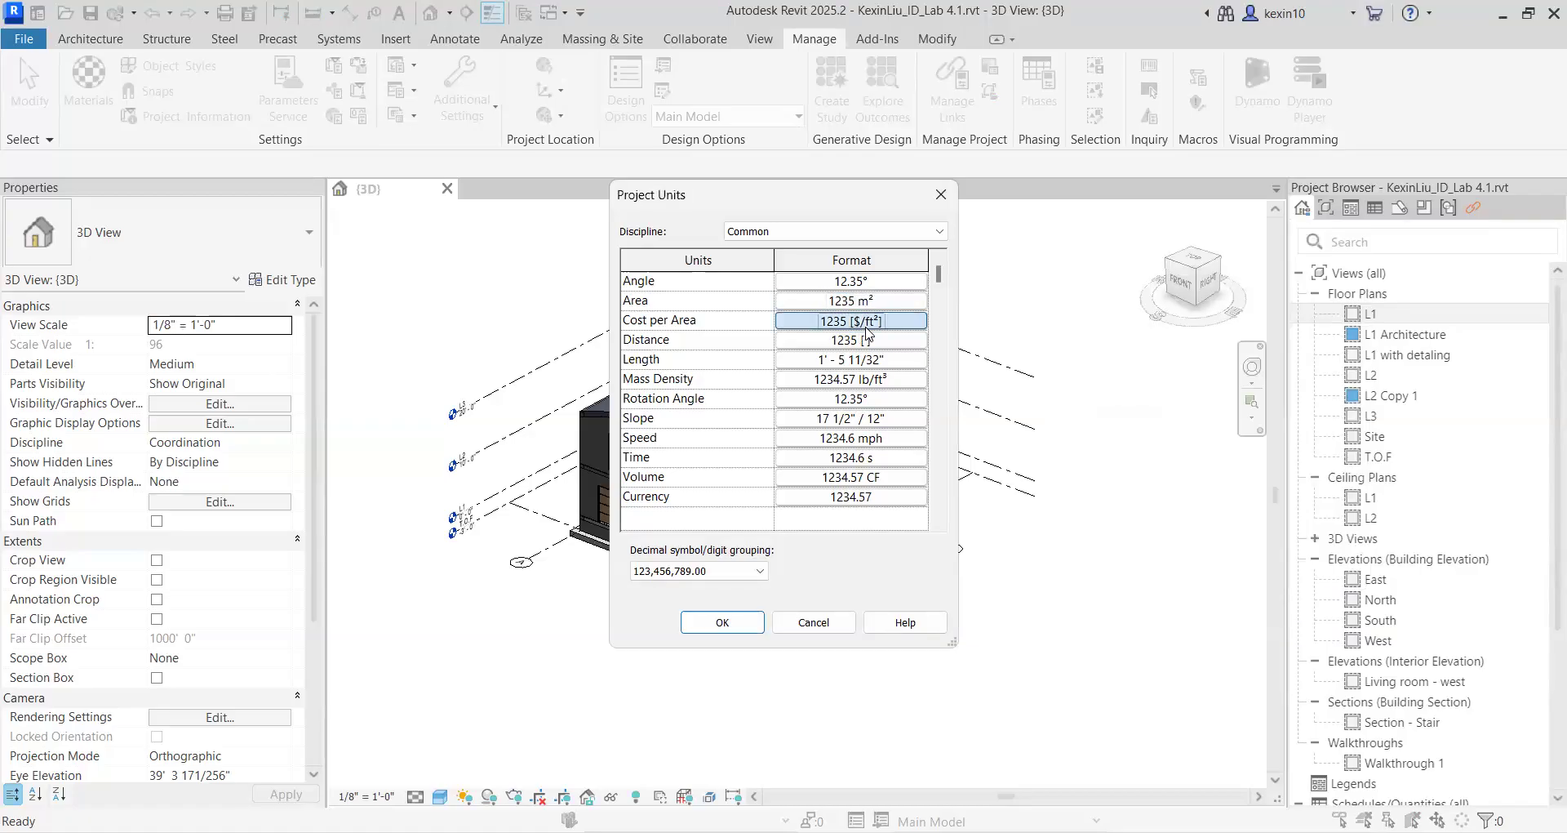
Set the cost per area unit to cost per square meter and the distance unit to meters
click(1297, 312)
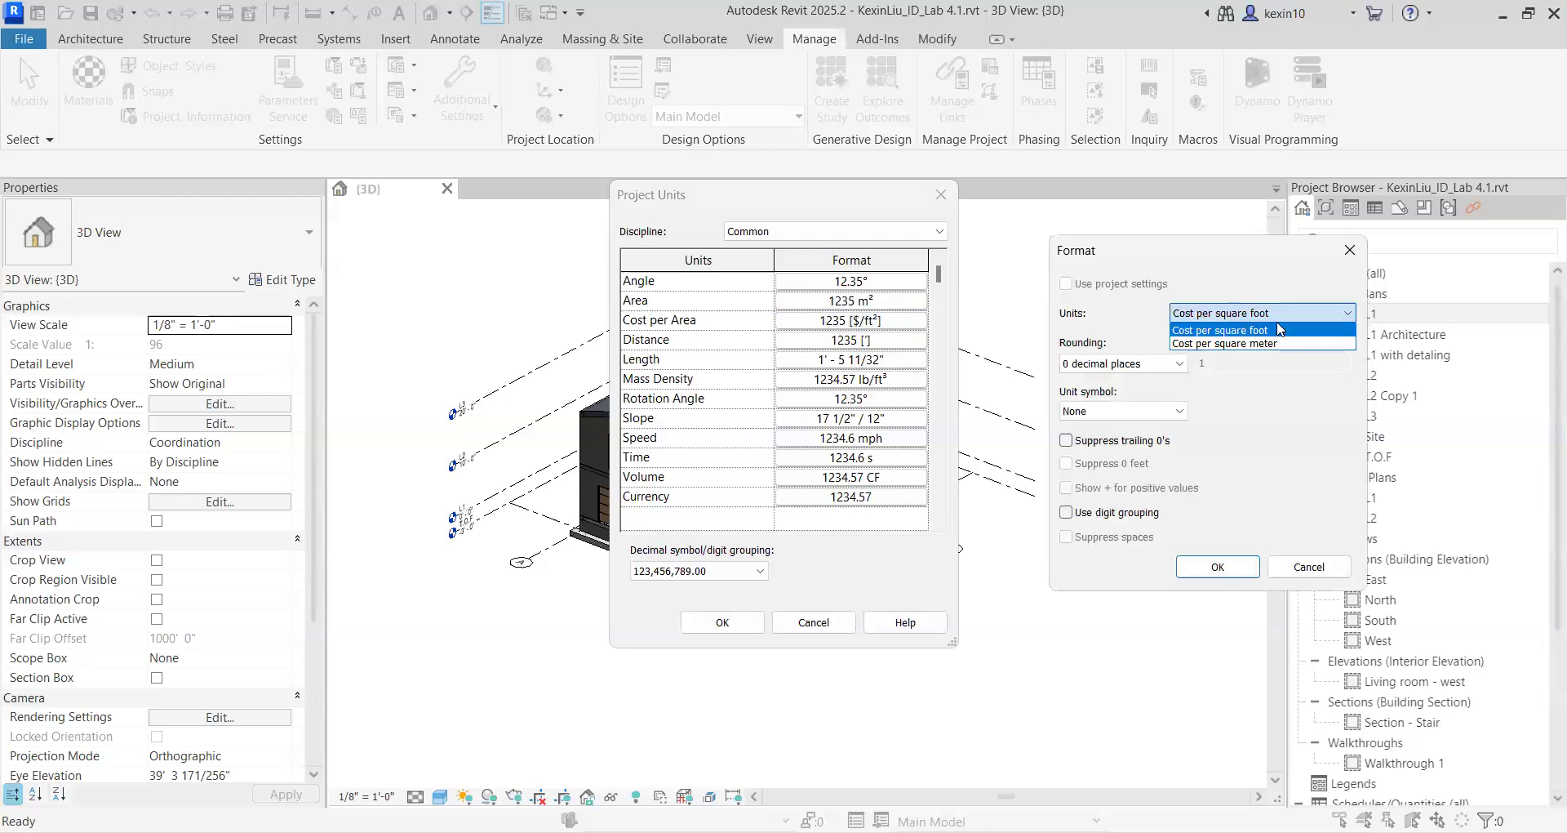
click(1216, 570)
click(912, 345)
click(1240, 317)
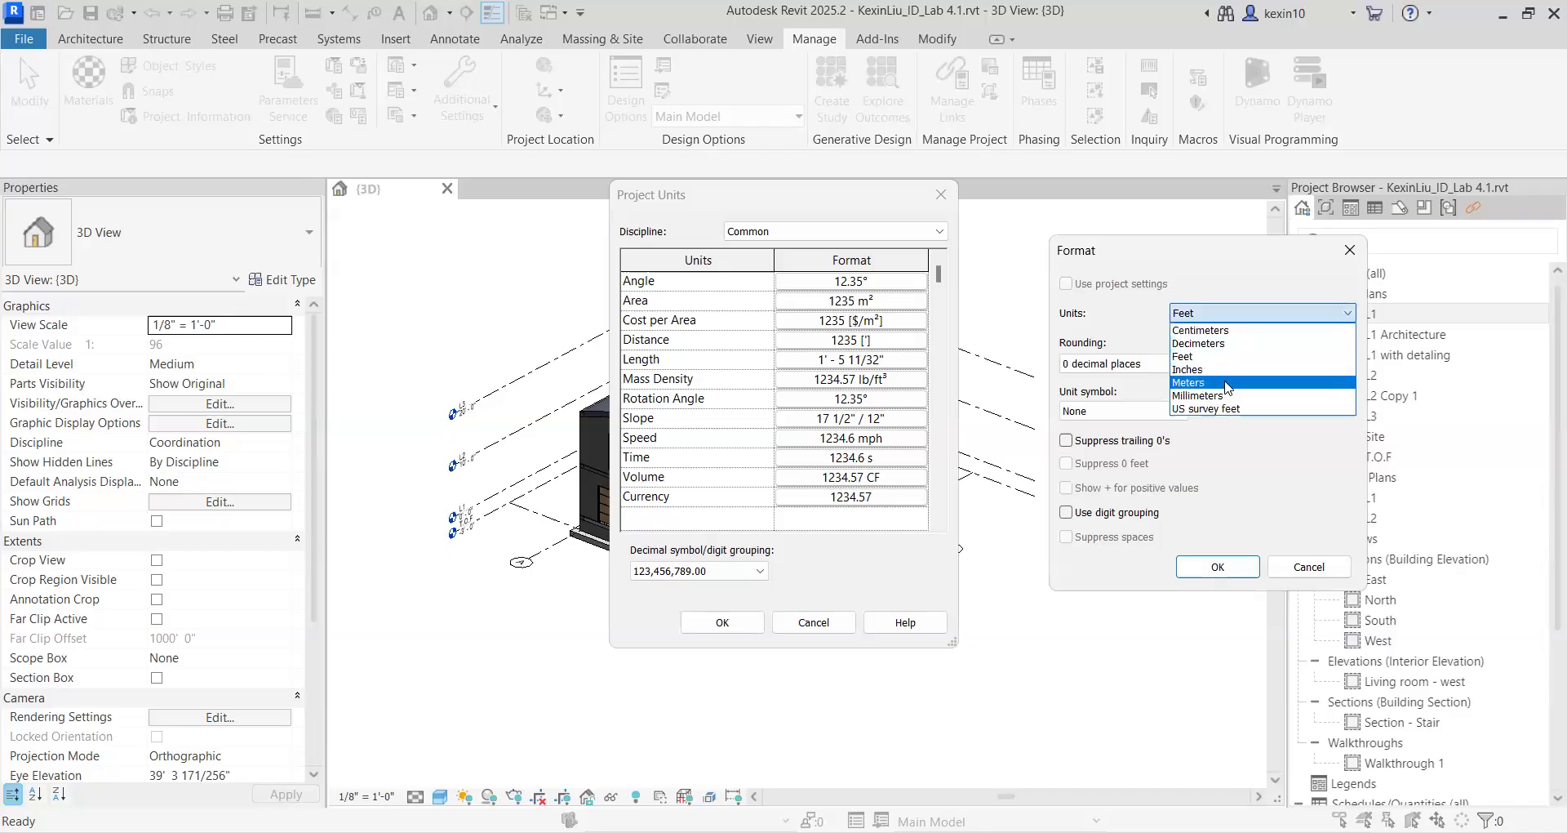
click(1227, 387)
Set the length unit to meters with rounding to 2 decimal places
click(906, 364)
click(1289, 312)
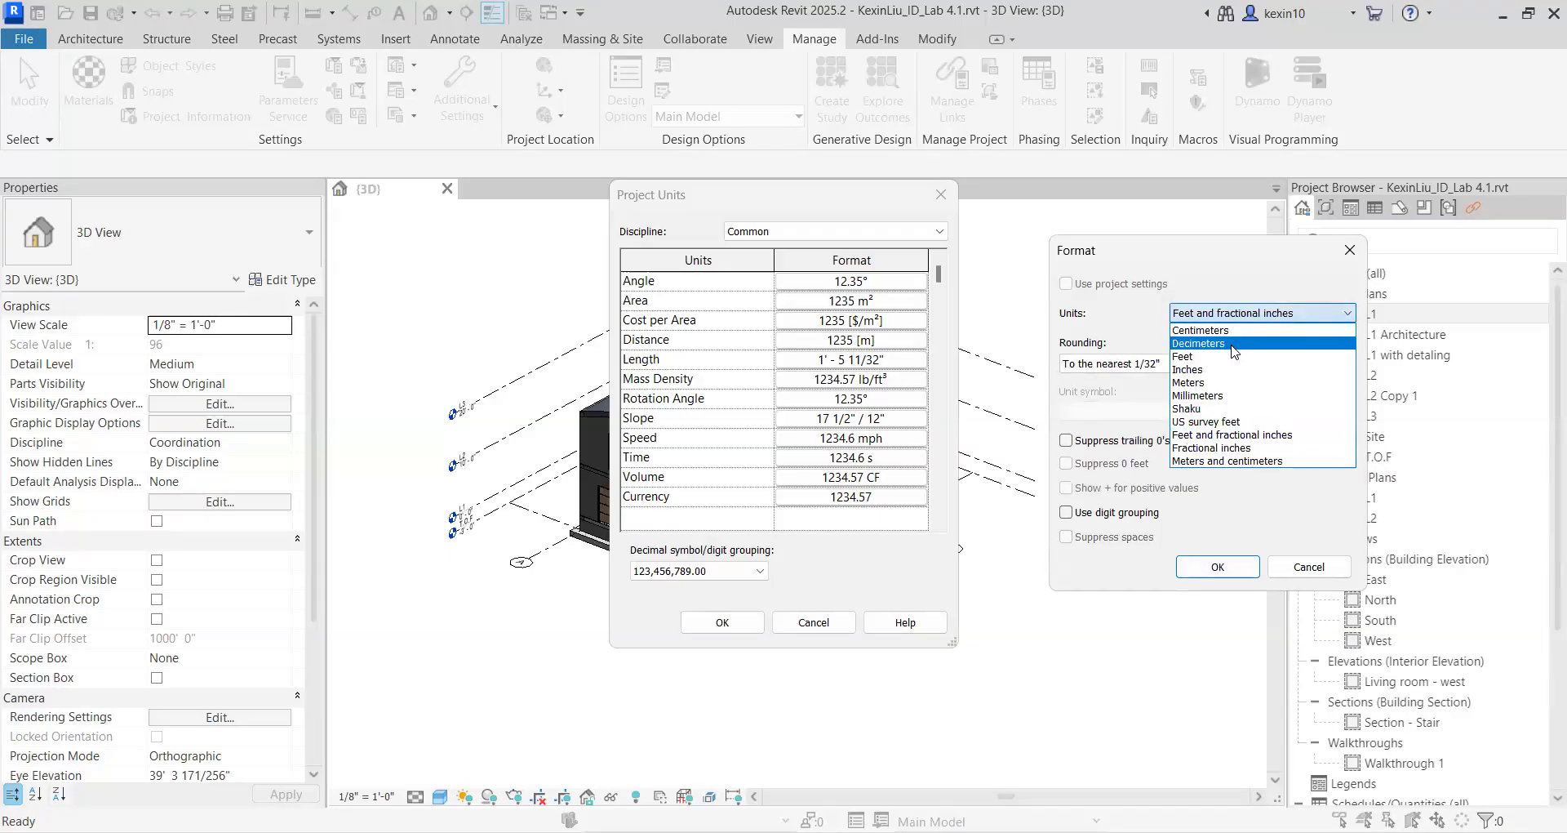
click(1213, 384)
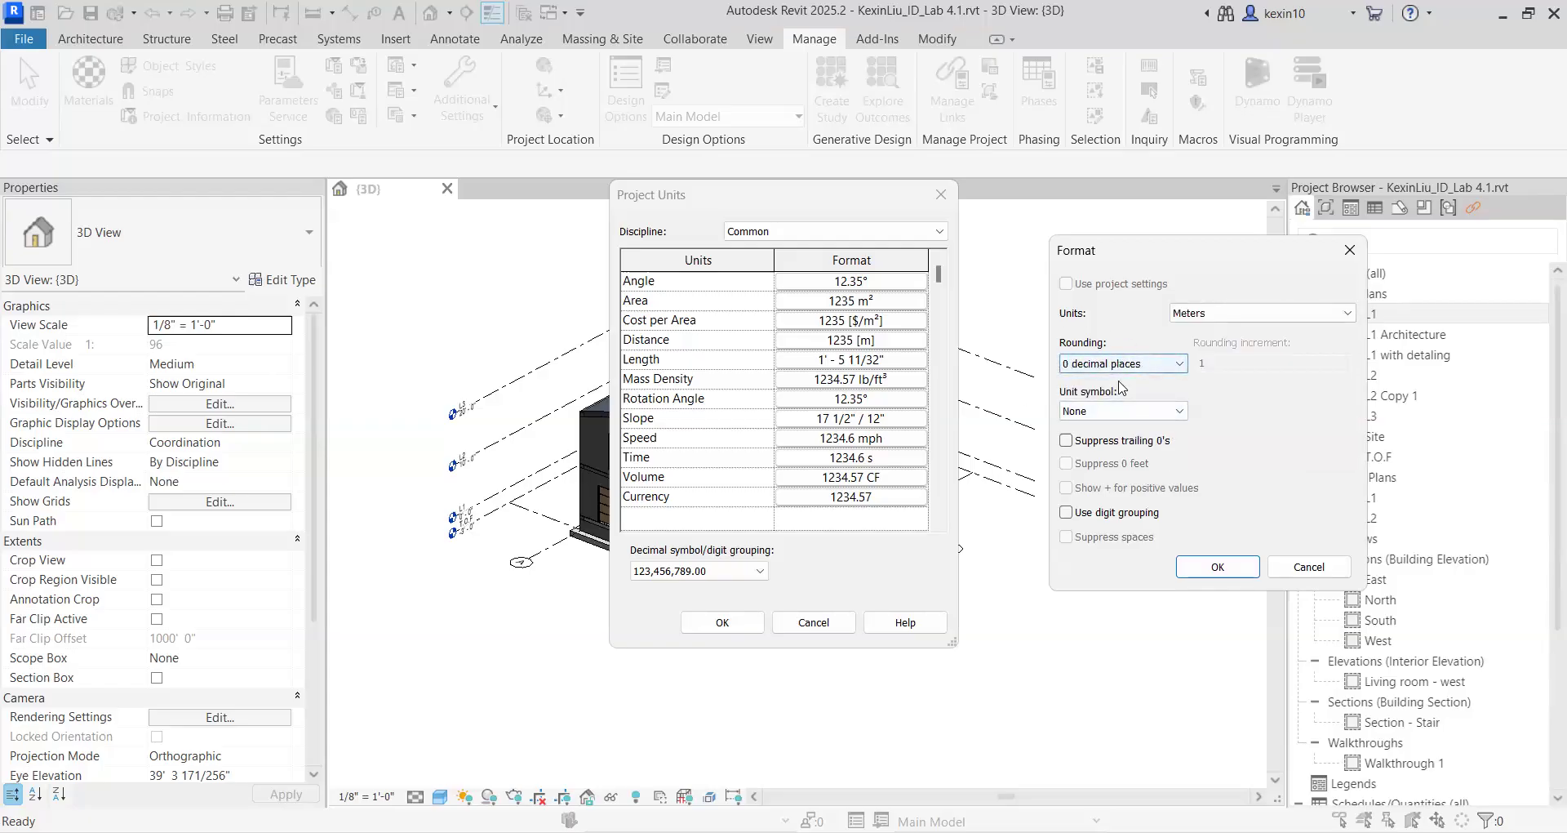
click(1098, 364)
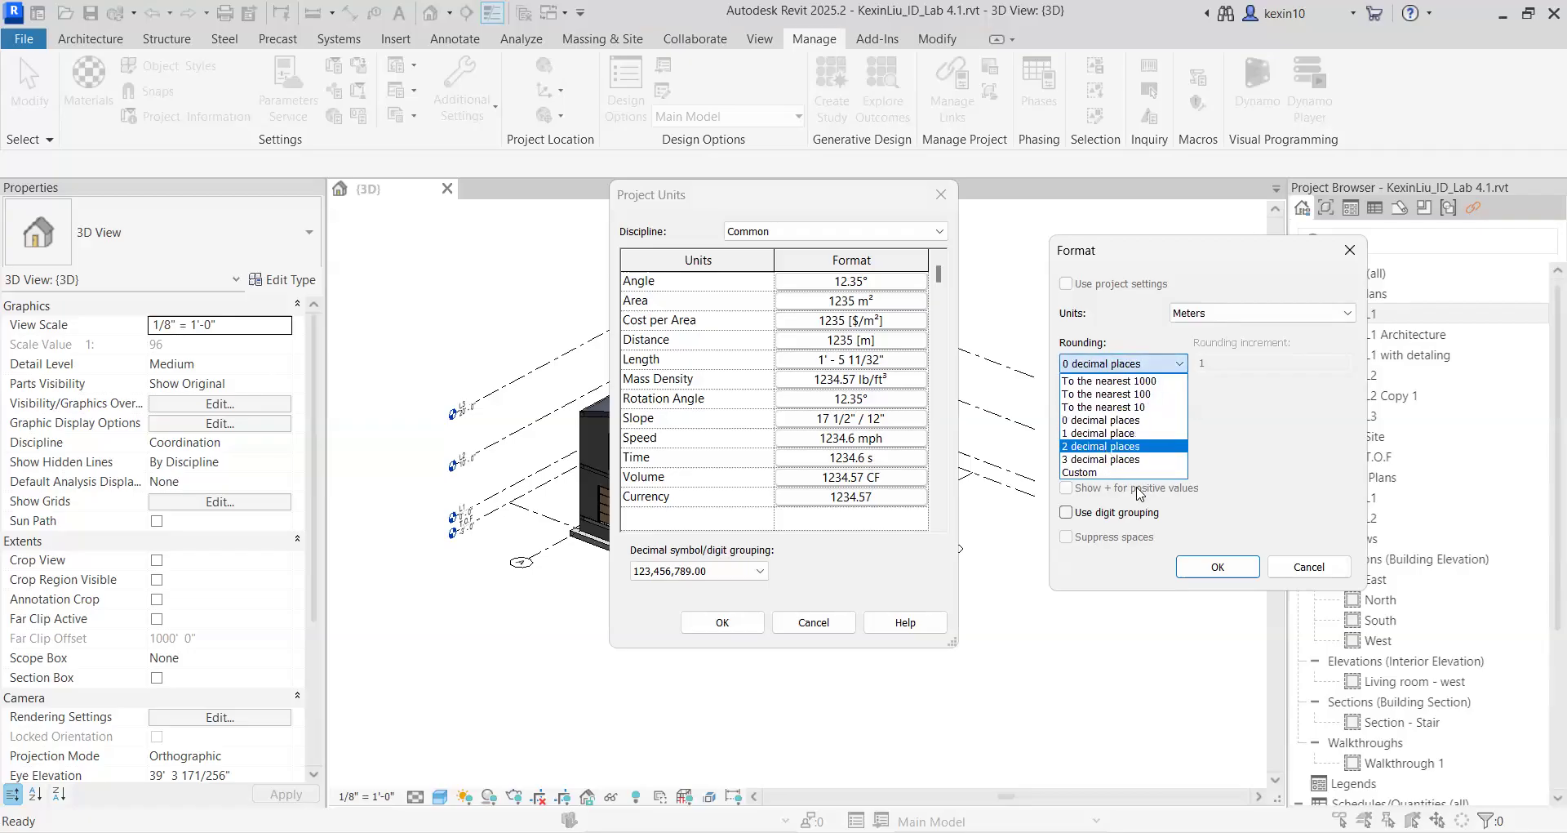
click(1127, 446)
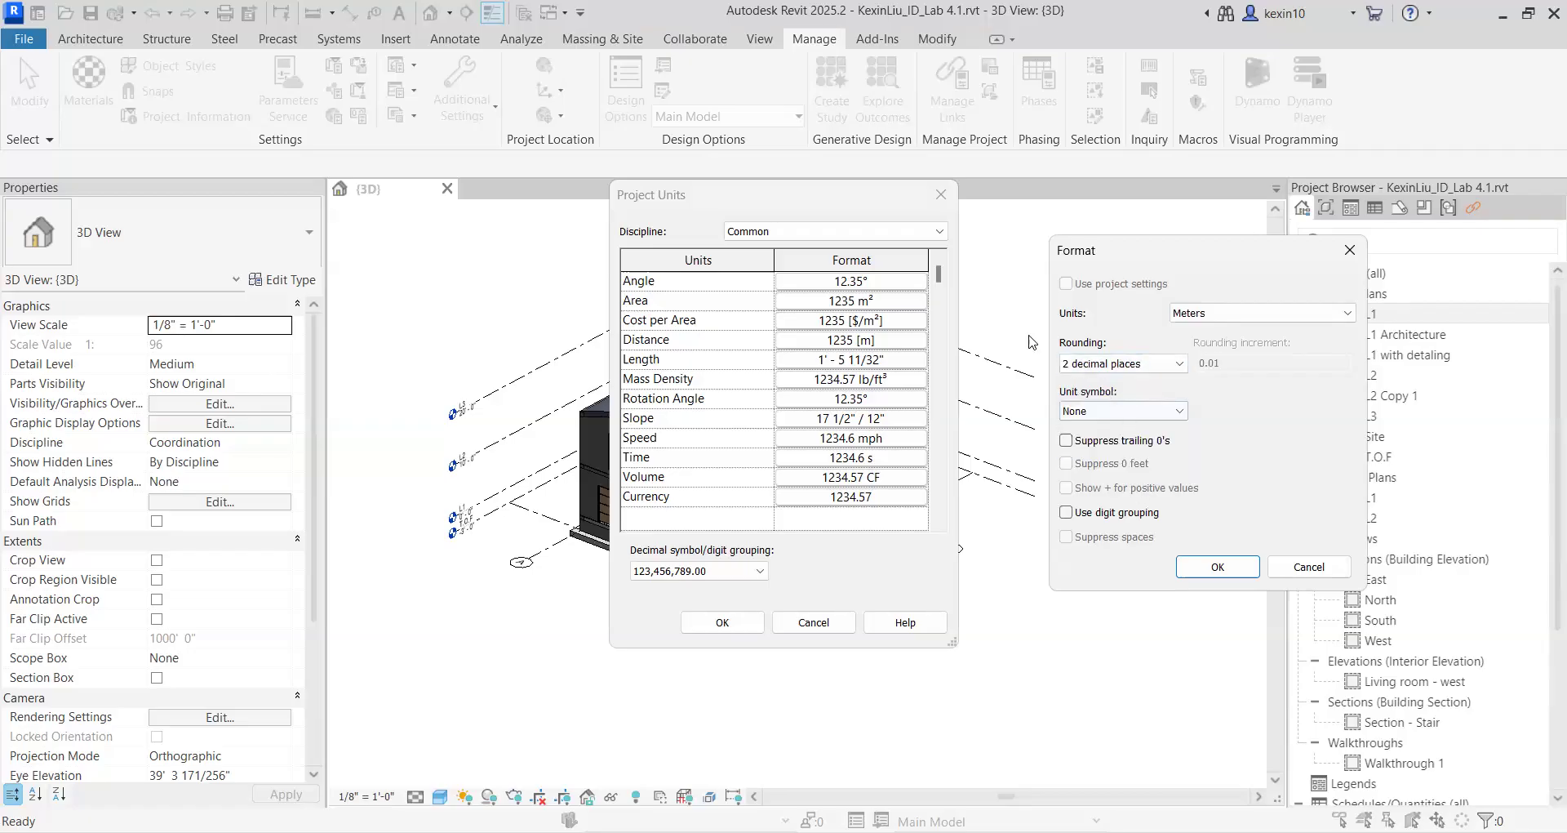
click(1219, 568)
Set the mass density unit to kilograms per cubic meter and the slope format to Ratio : 1
click(879, 380)
click(1229, 315)
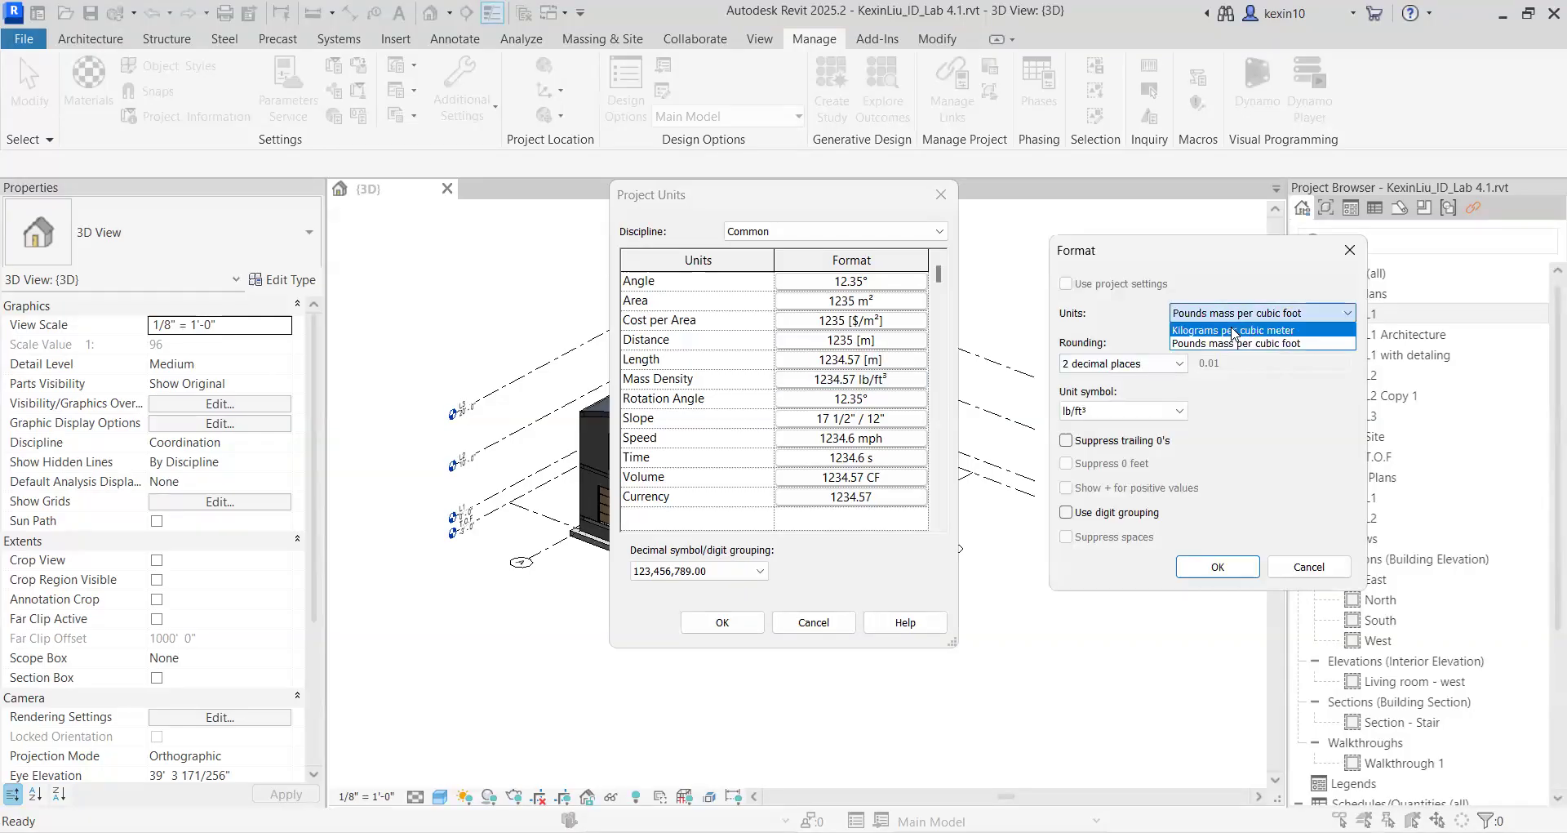
click(1233, 331)
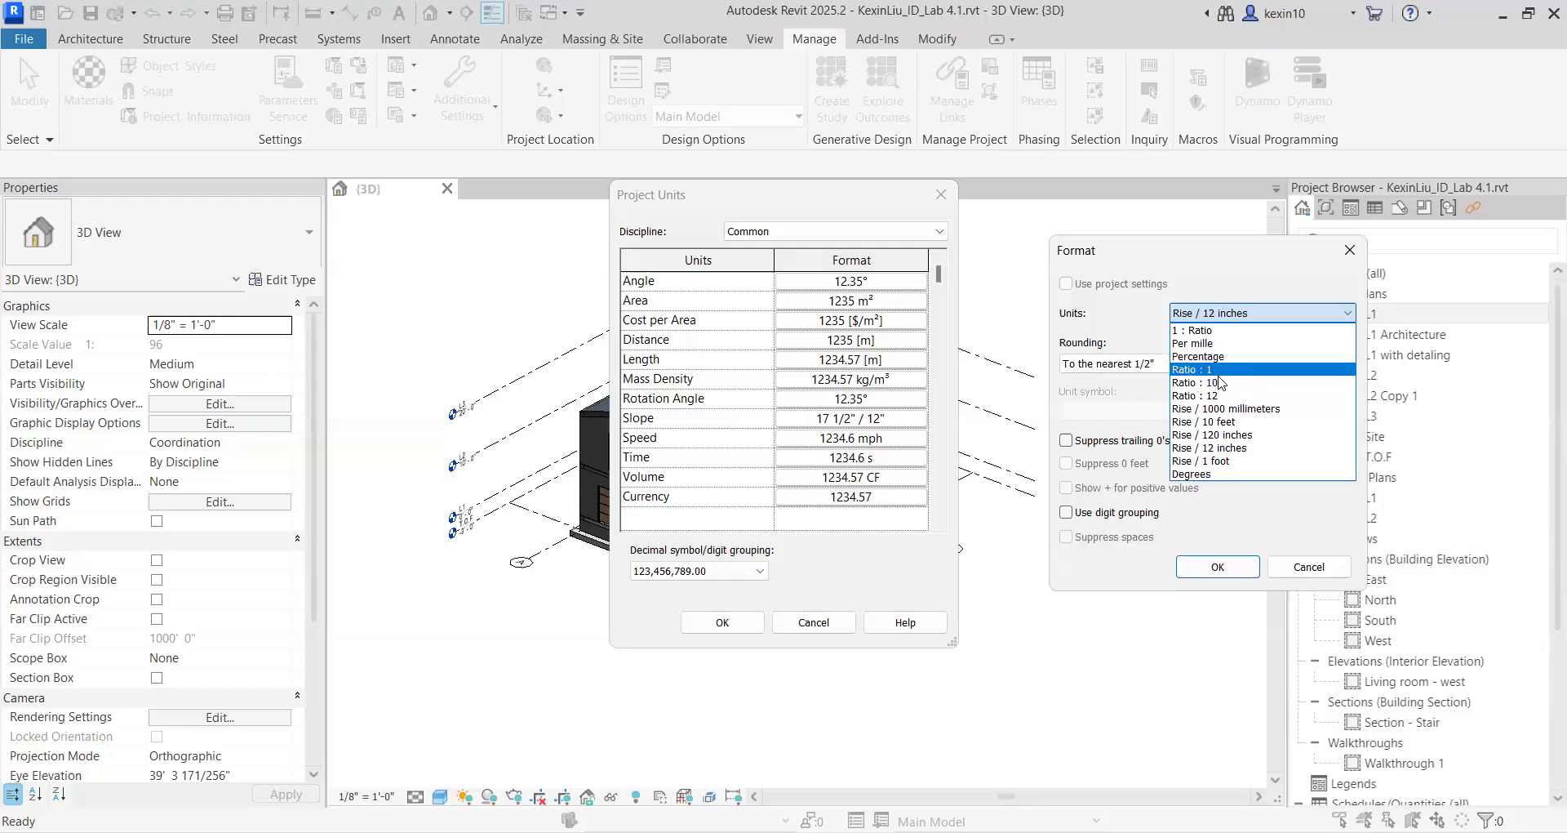
click(1220, 370)
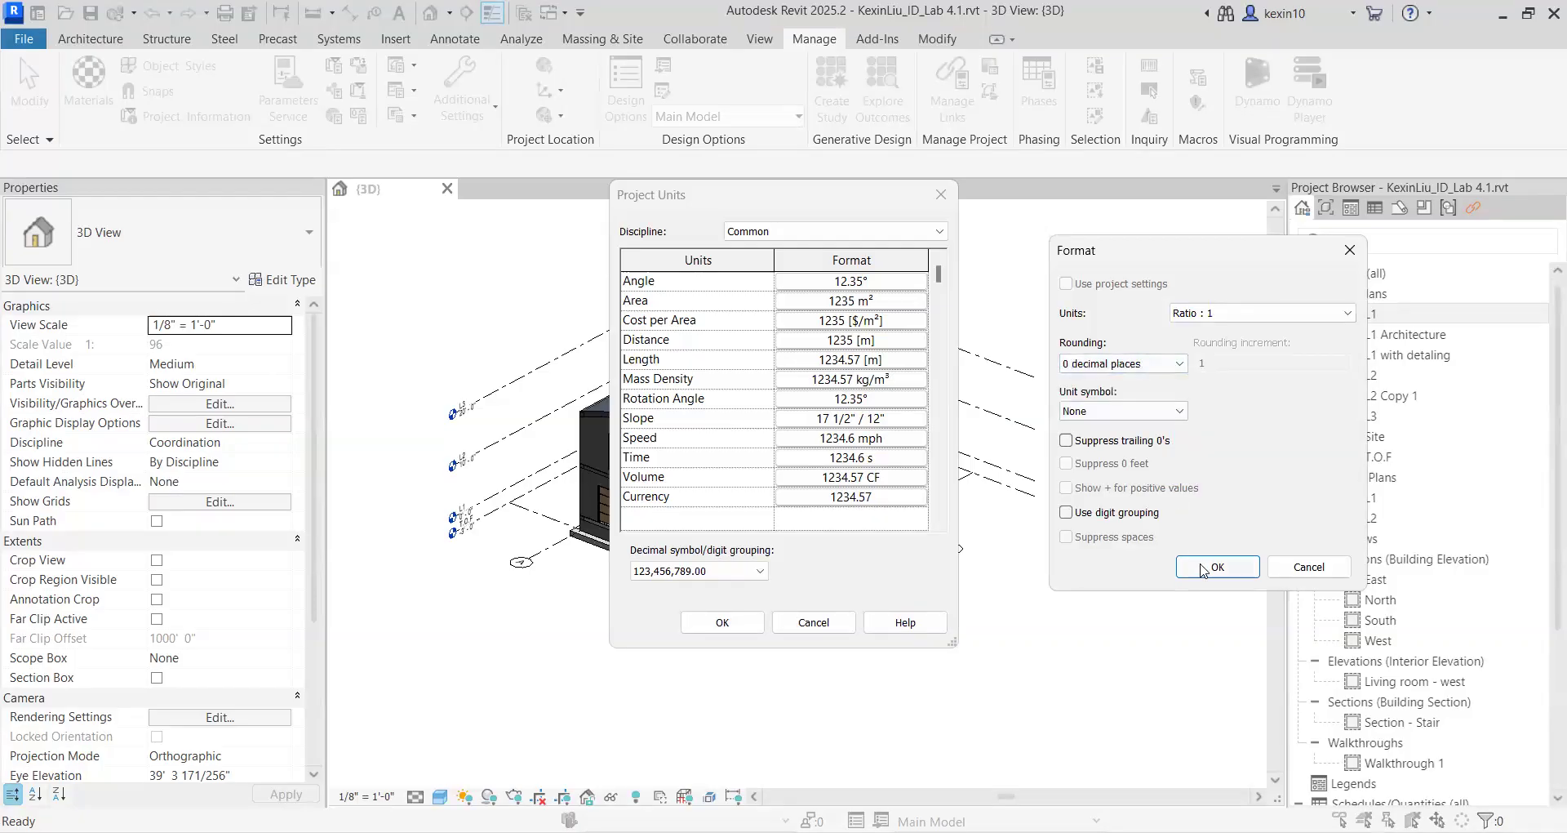
click(1202, 568)
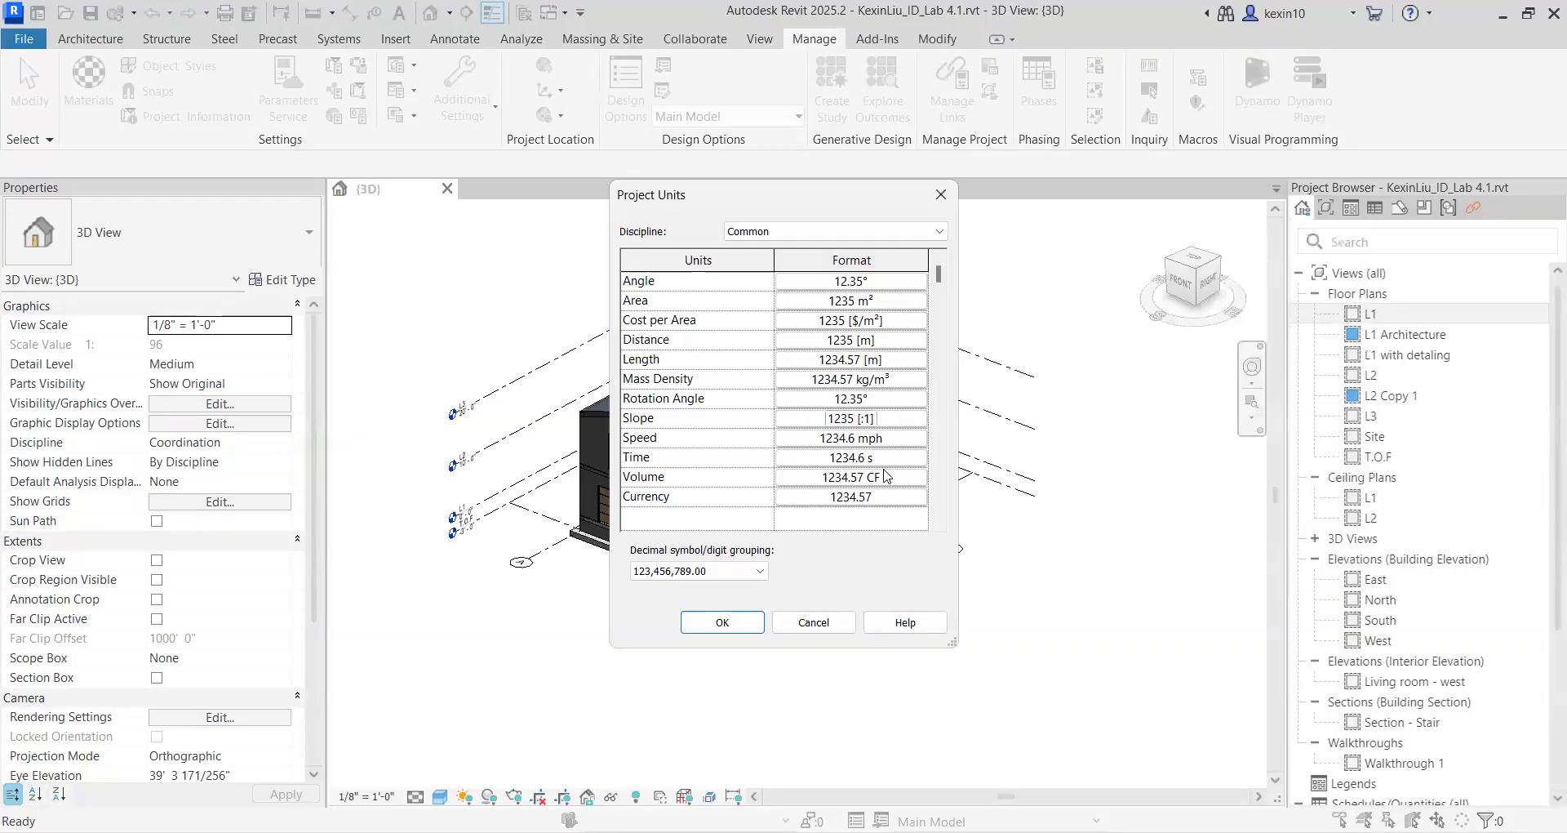
Set the volume unit to cubic meters and apply the project units
click(886, 477)
click(1257, 314)
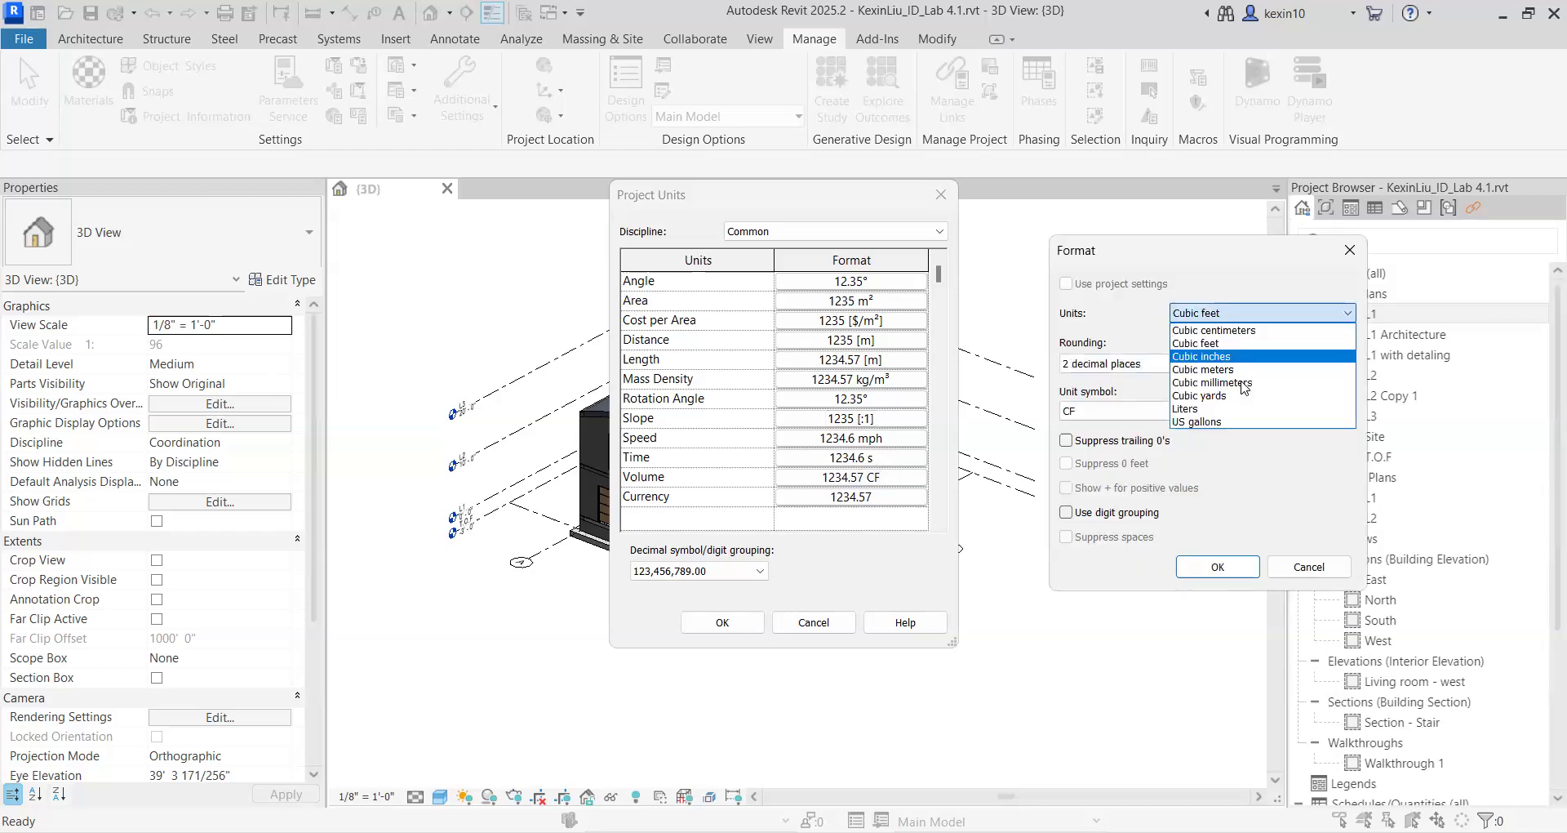
click(1237, 370)
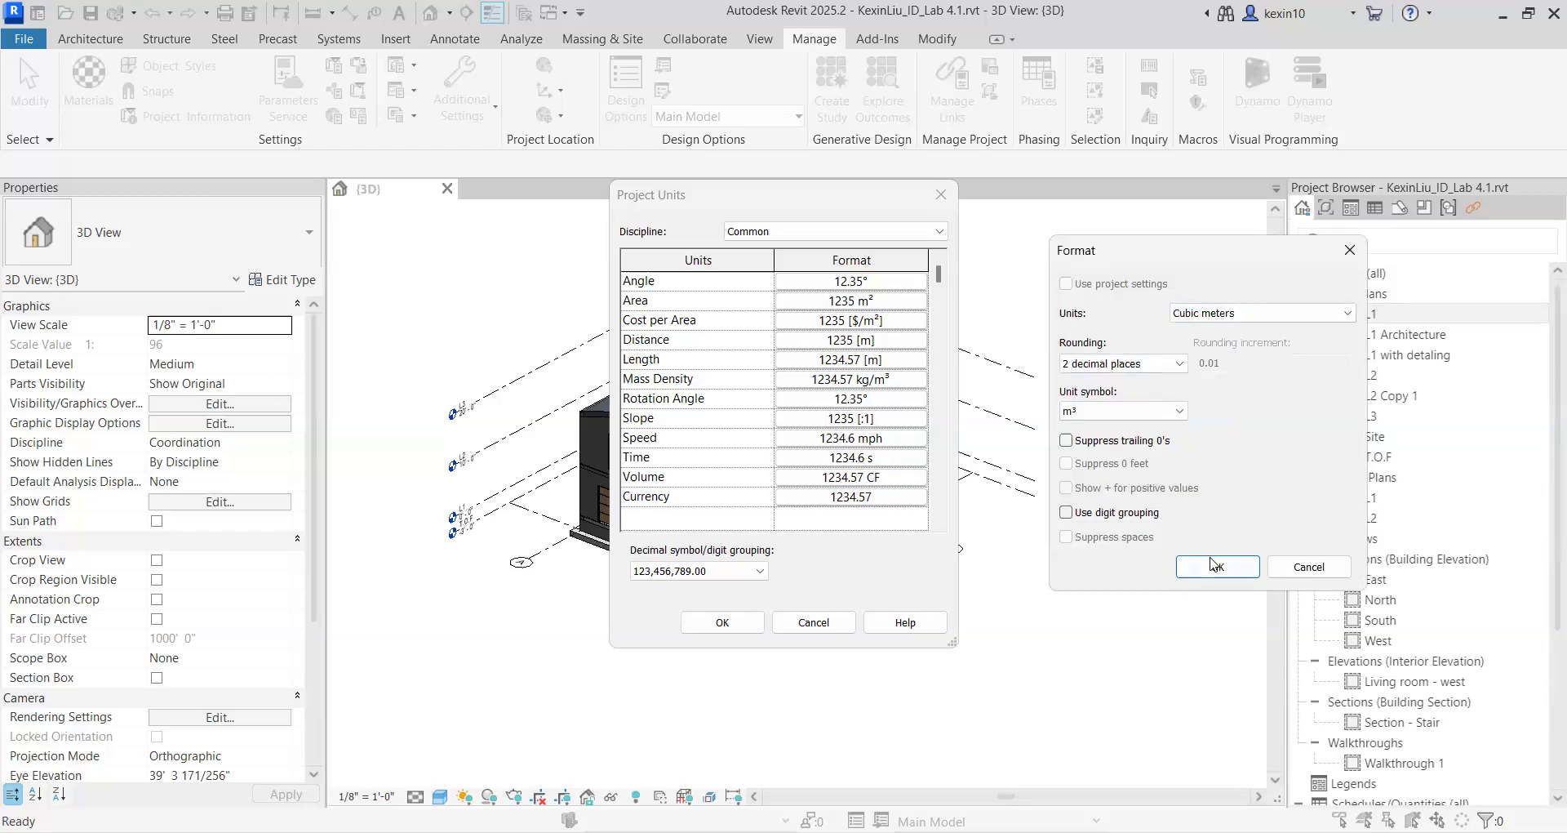
key(Return)
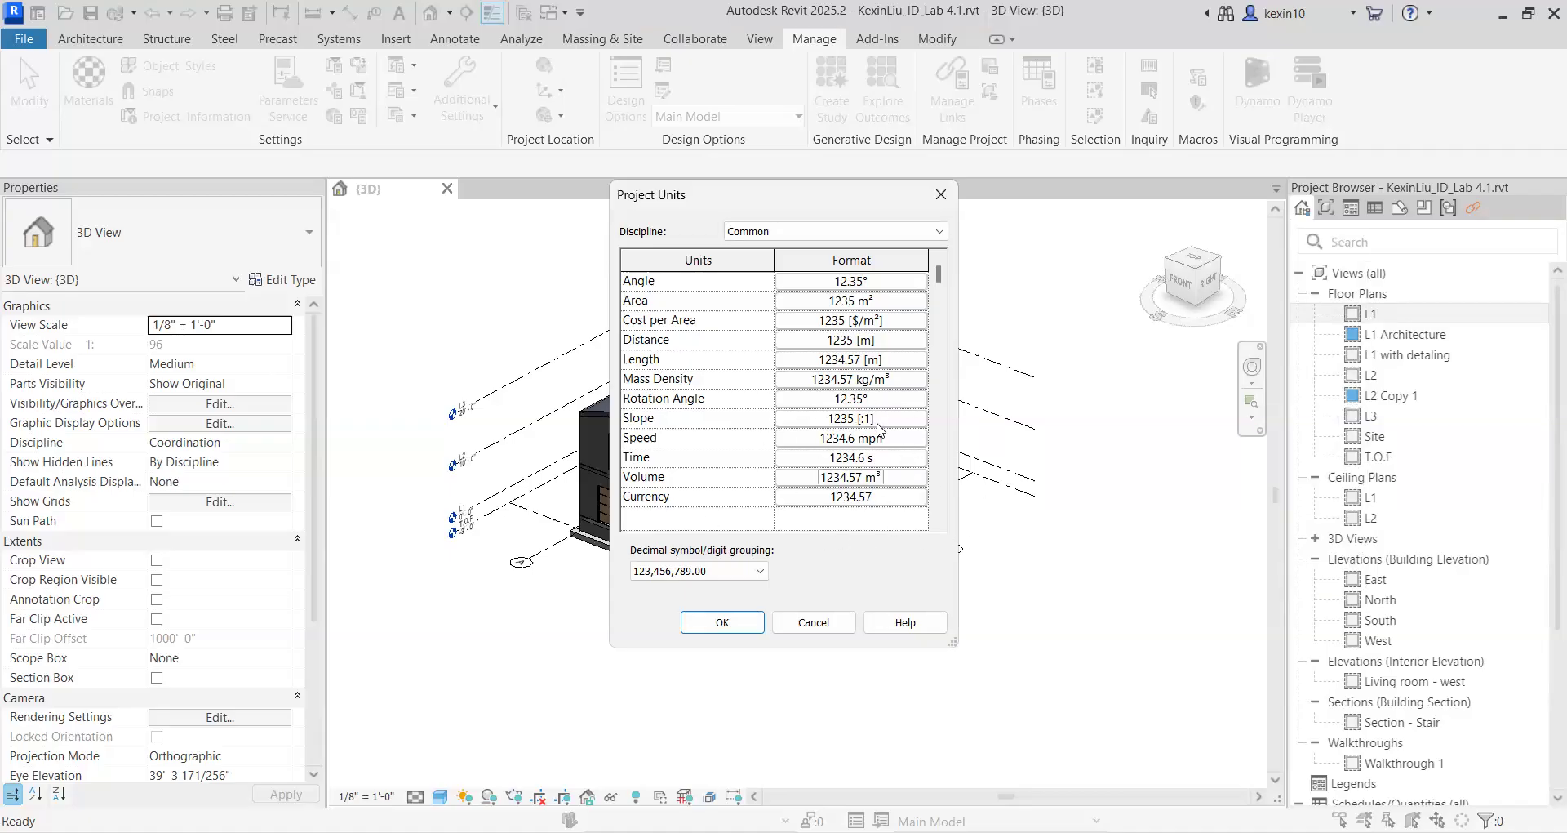
click(723, 622)
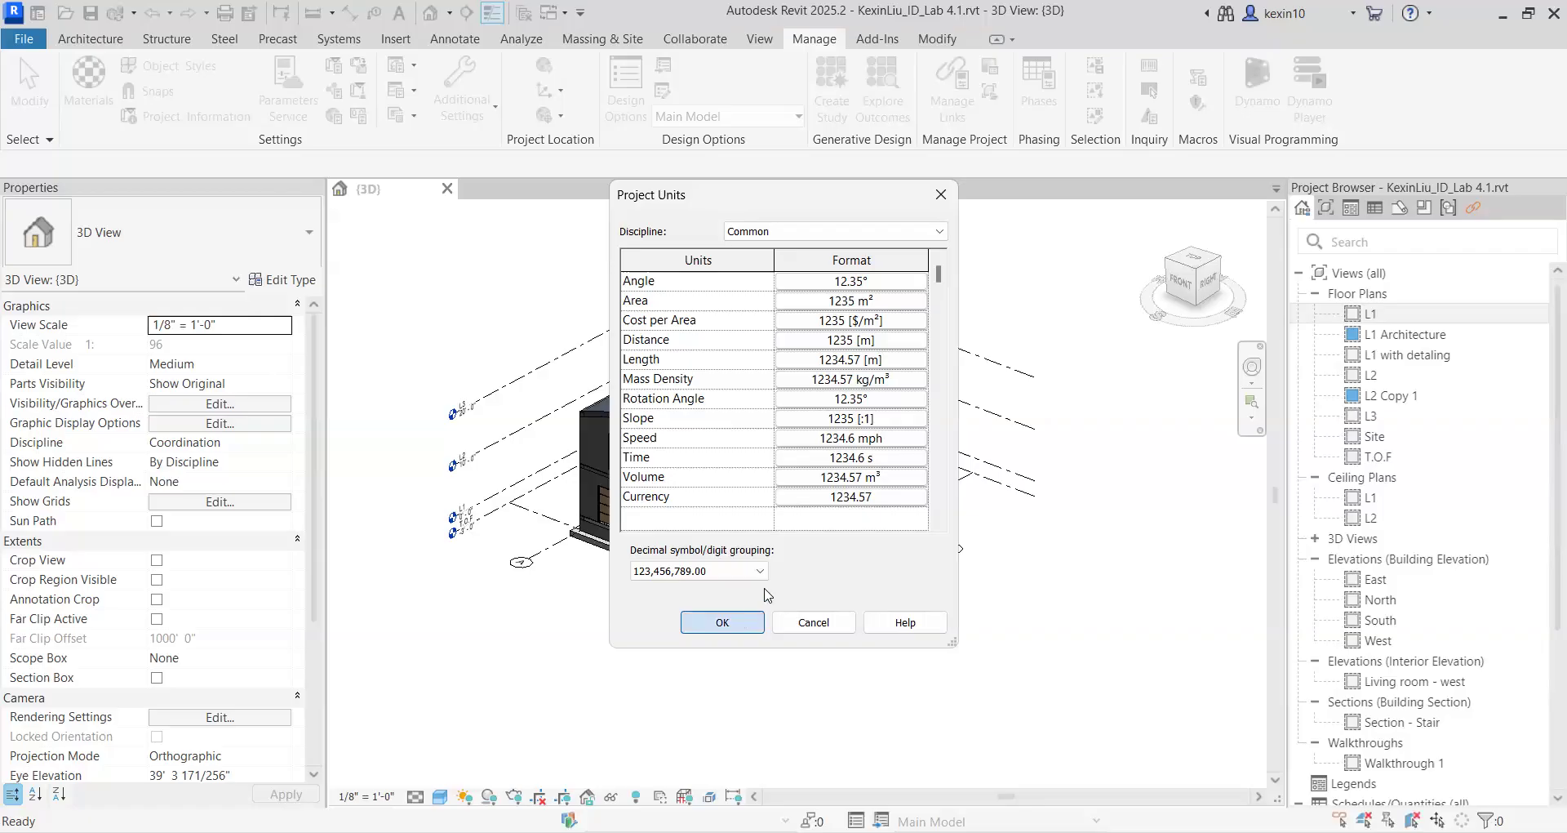
Examine the level elevation labels beside the building in the 3D view
scroll(423, 521, up, 5)
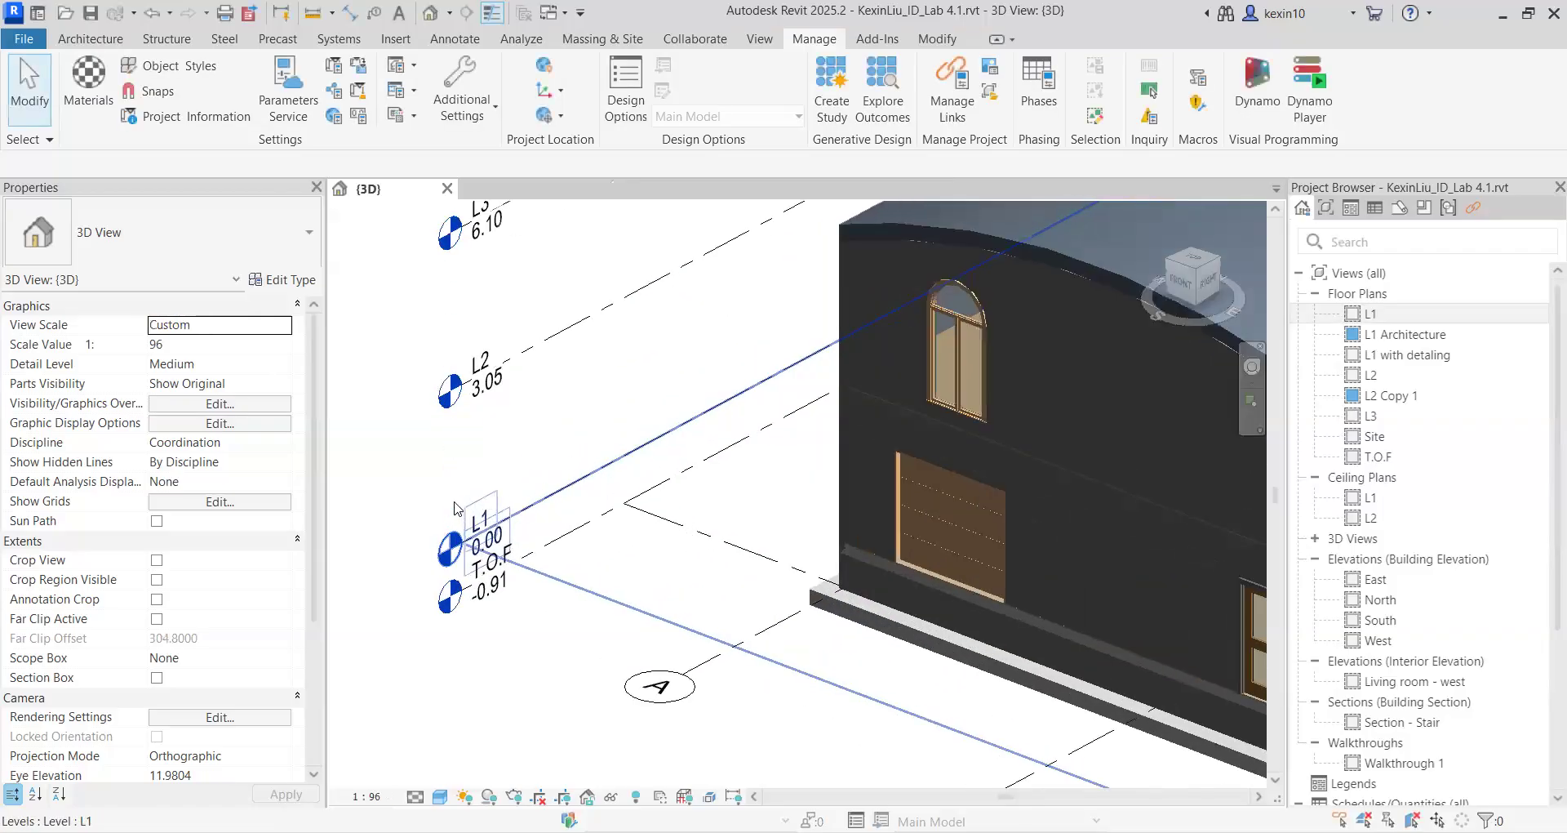
scroll(567, 433, down, 3)
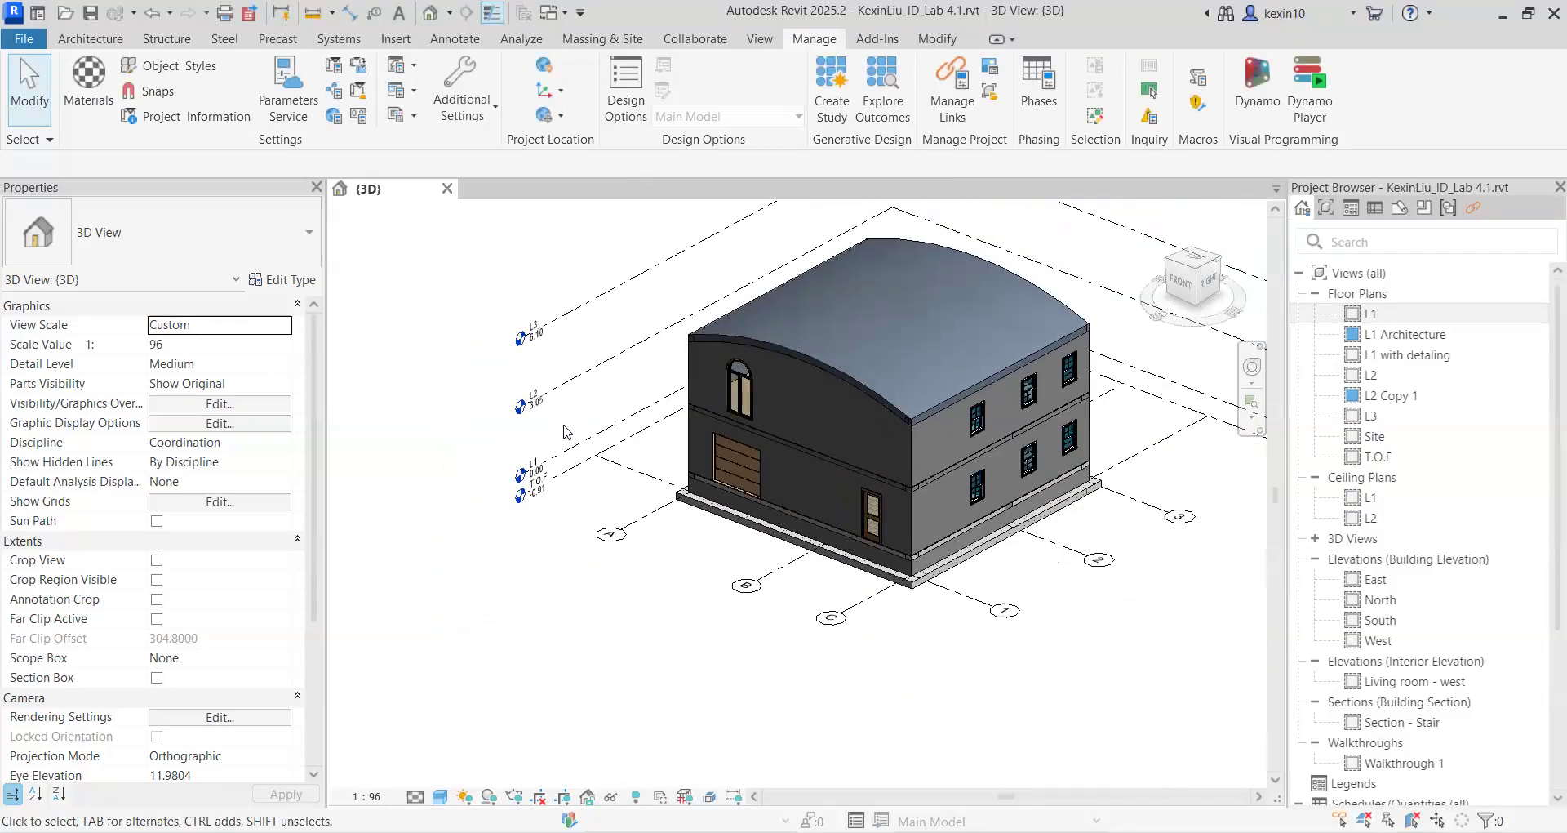
scroll(567, 433, up, 4)
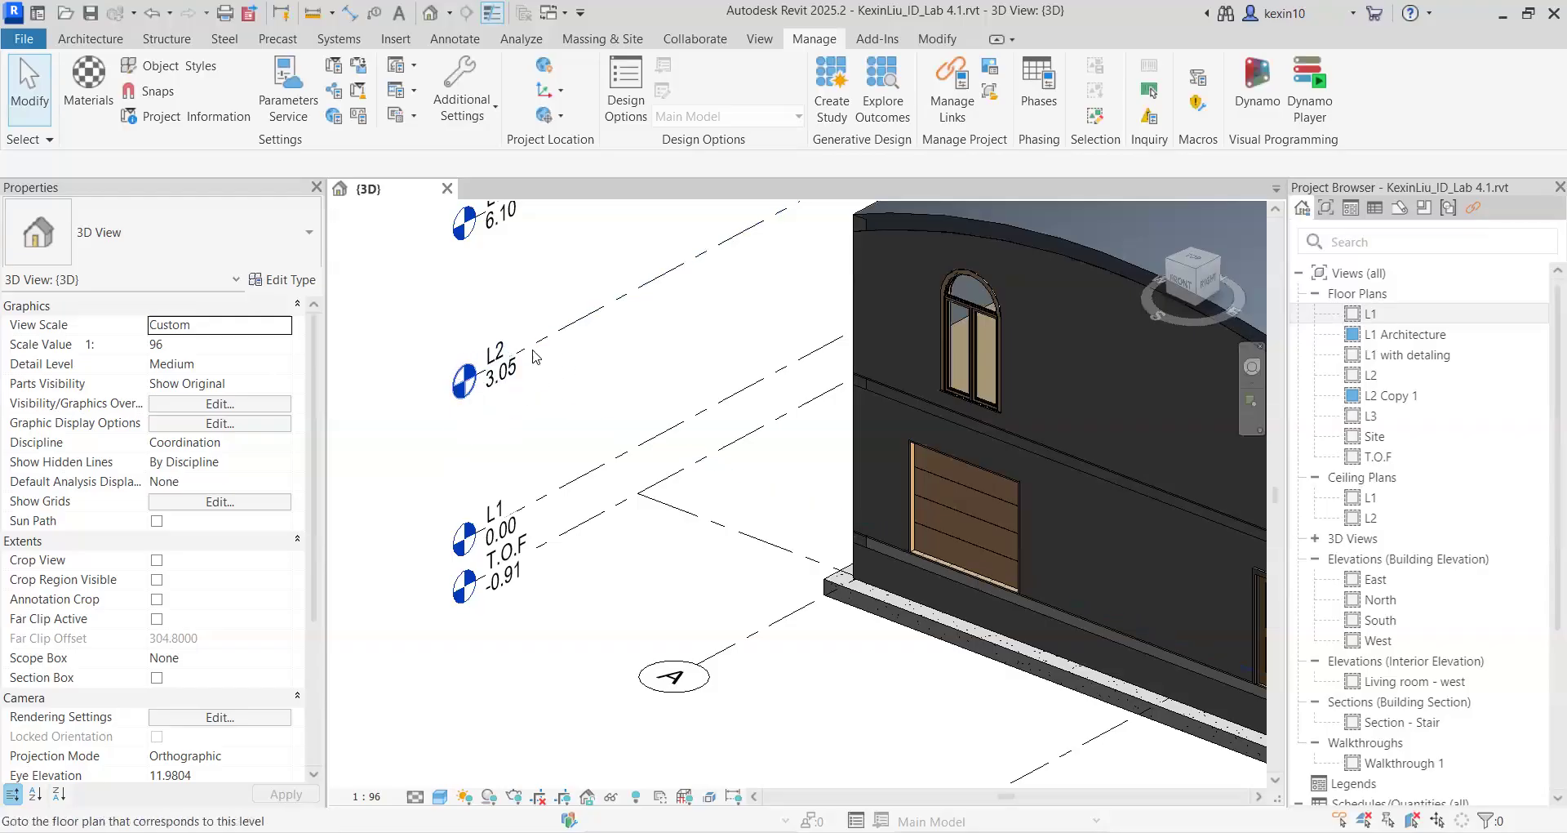
scroll(493, 400, down, 6)
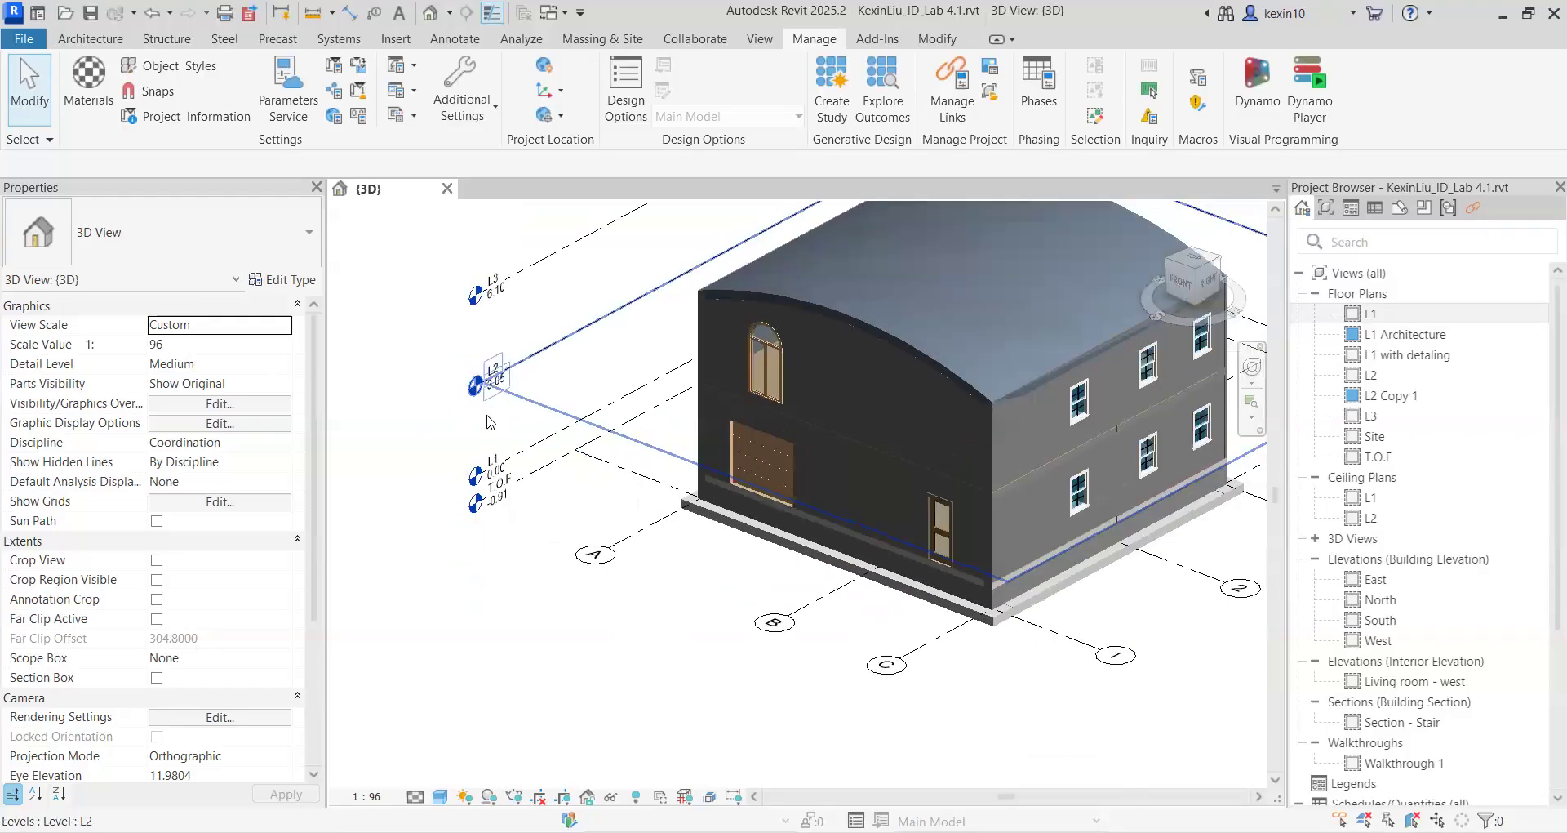
middle_drag(1033, 545, 1078, 581)
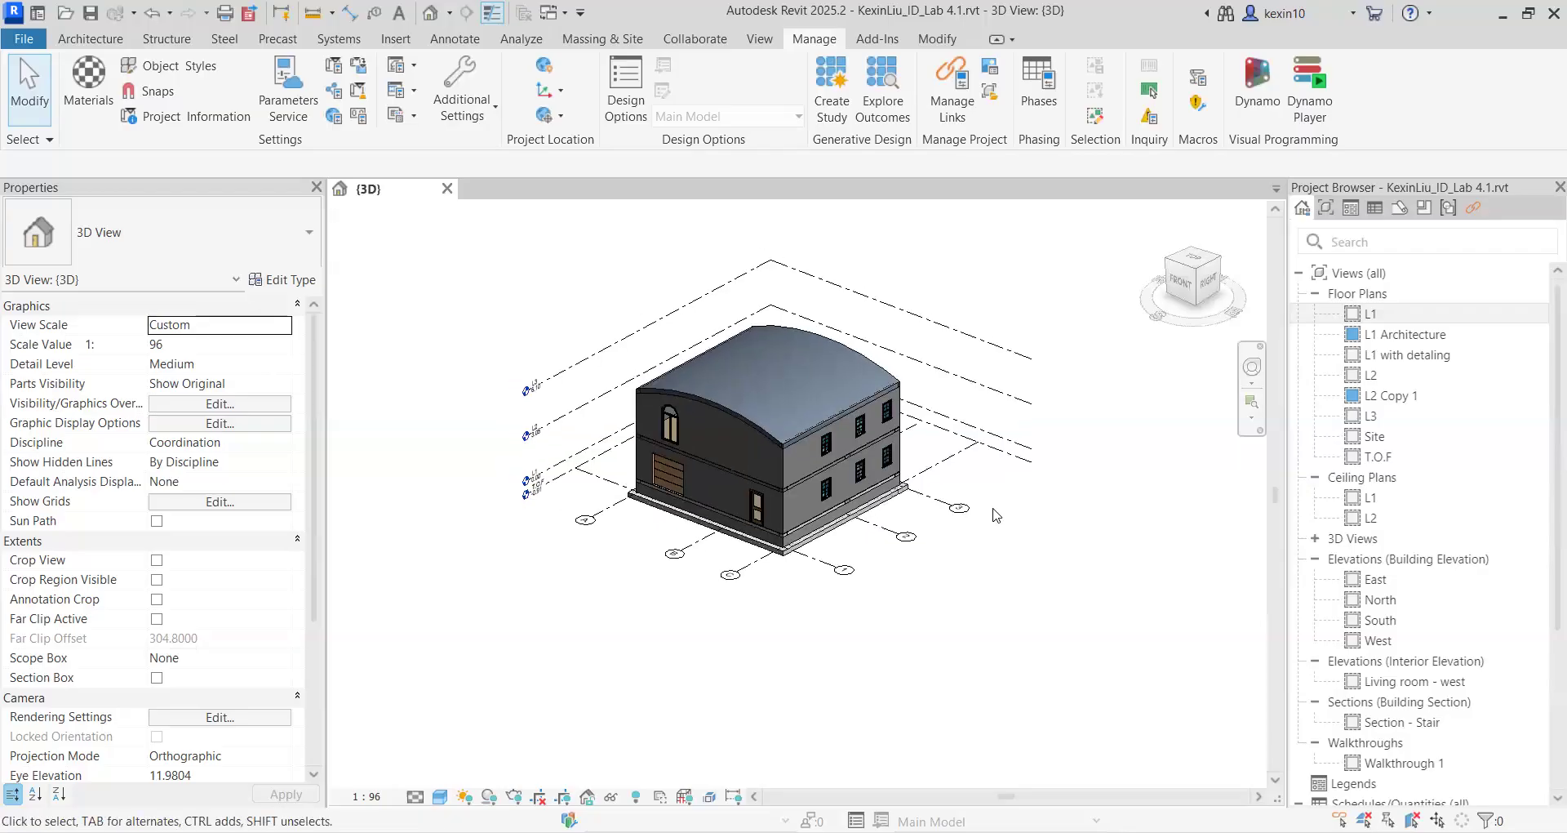
scroll(977, 508, up, 1)
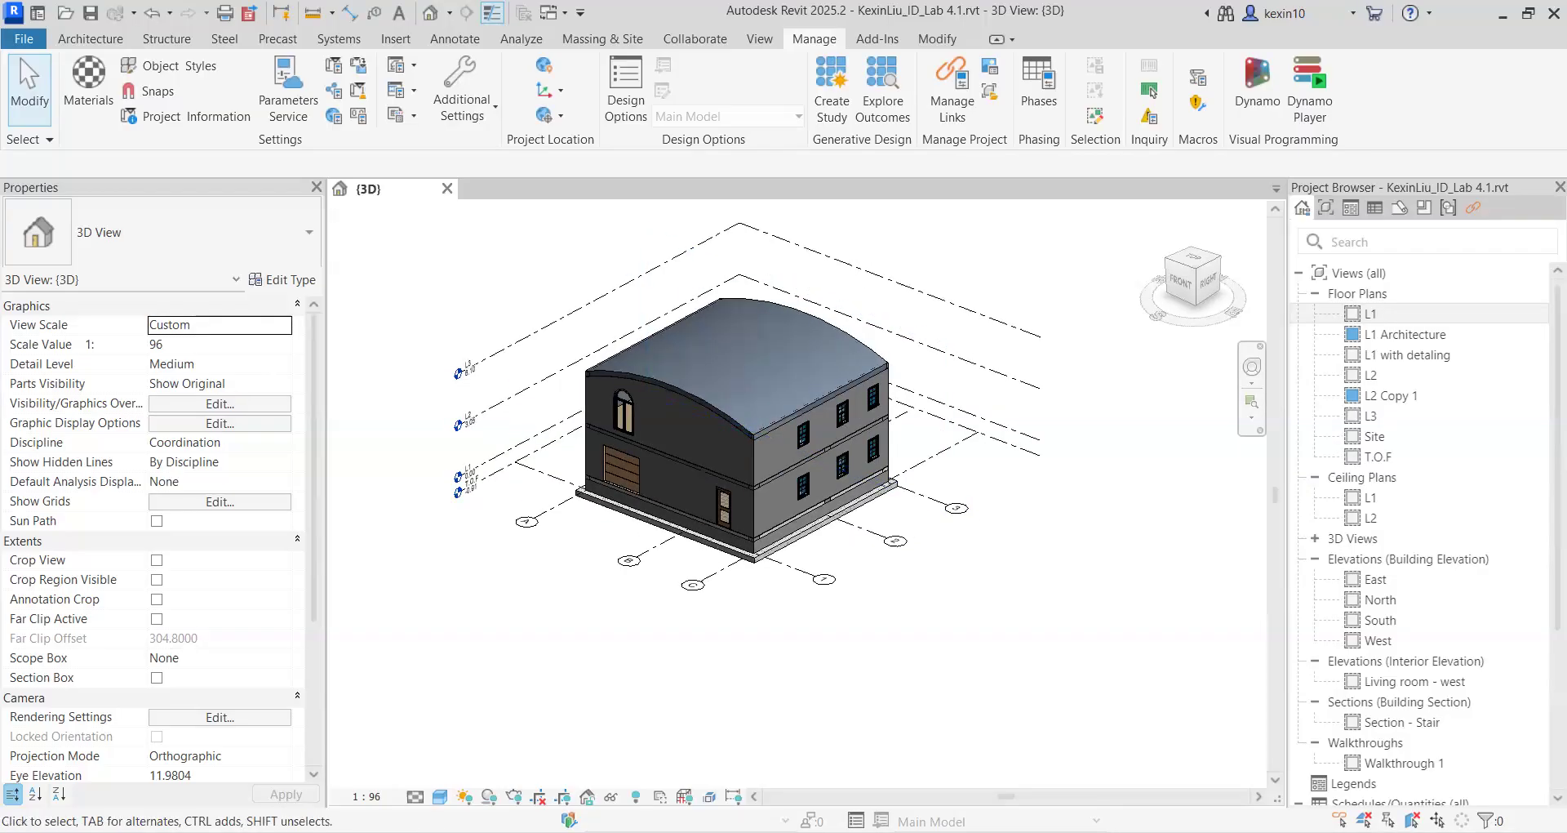
Open the Site floor plan and select the project base point to inspect its coordinates
click(1376, 438)
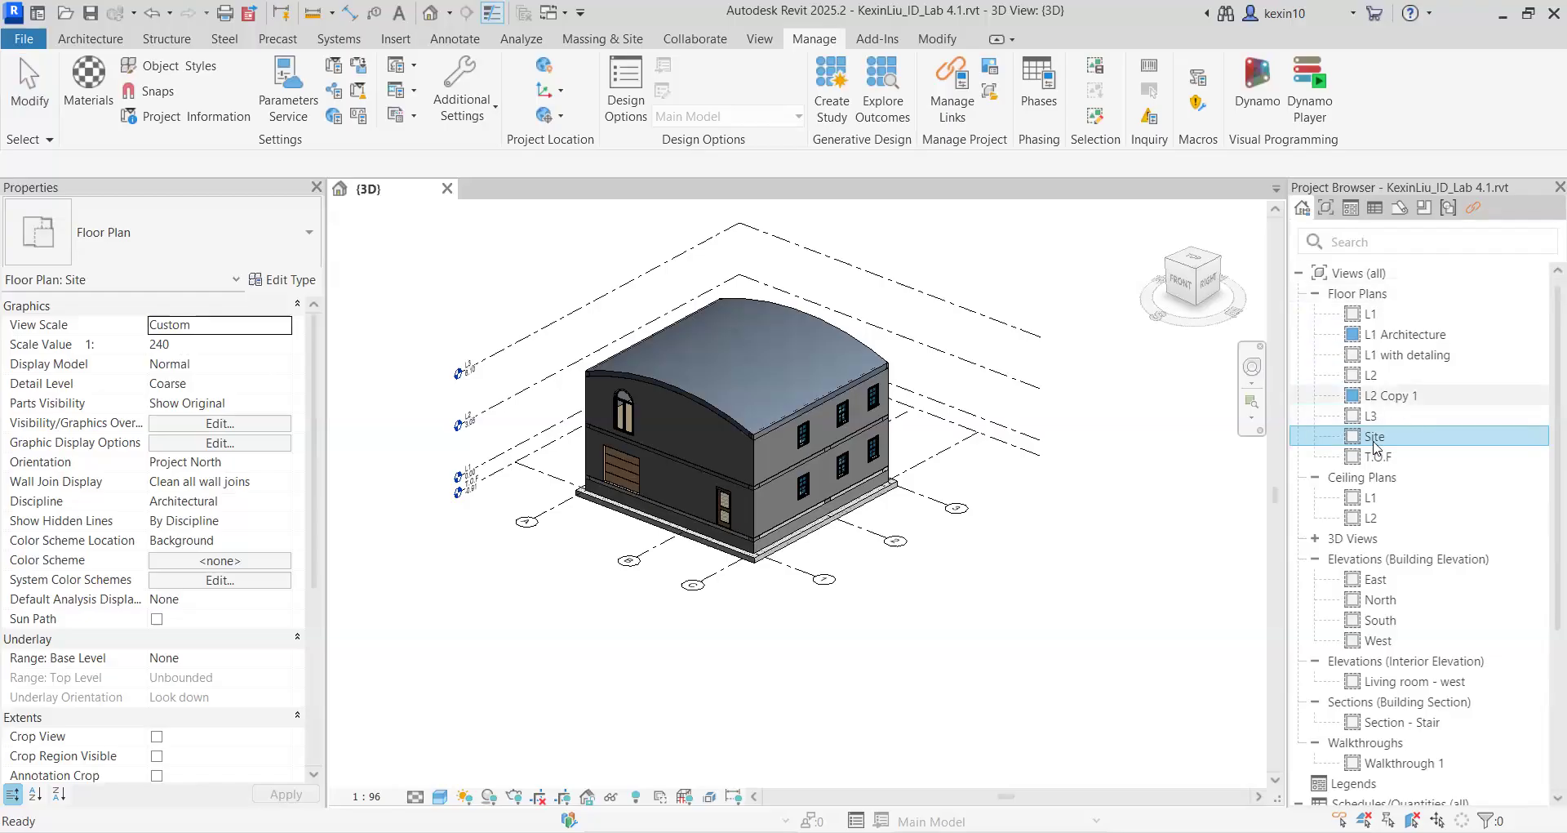
double_click(1386, 440)
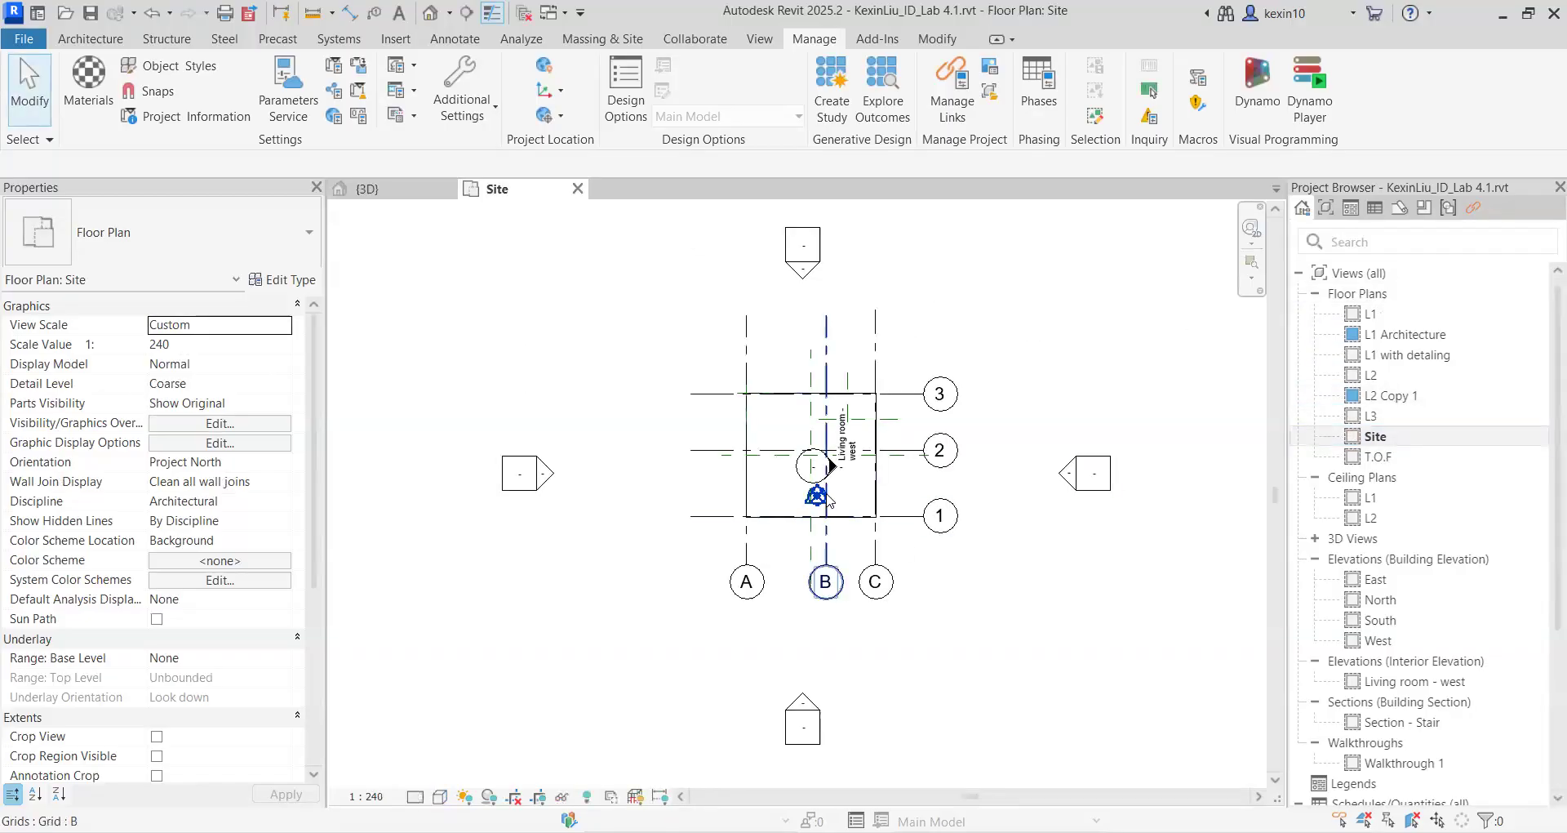
scroll(793, 496, up, 4)
click(793, 493)
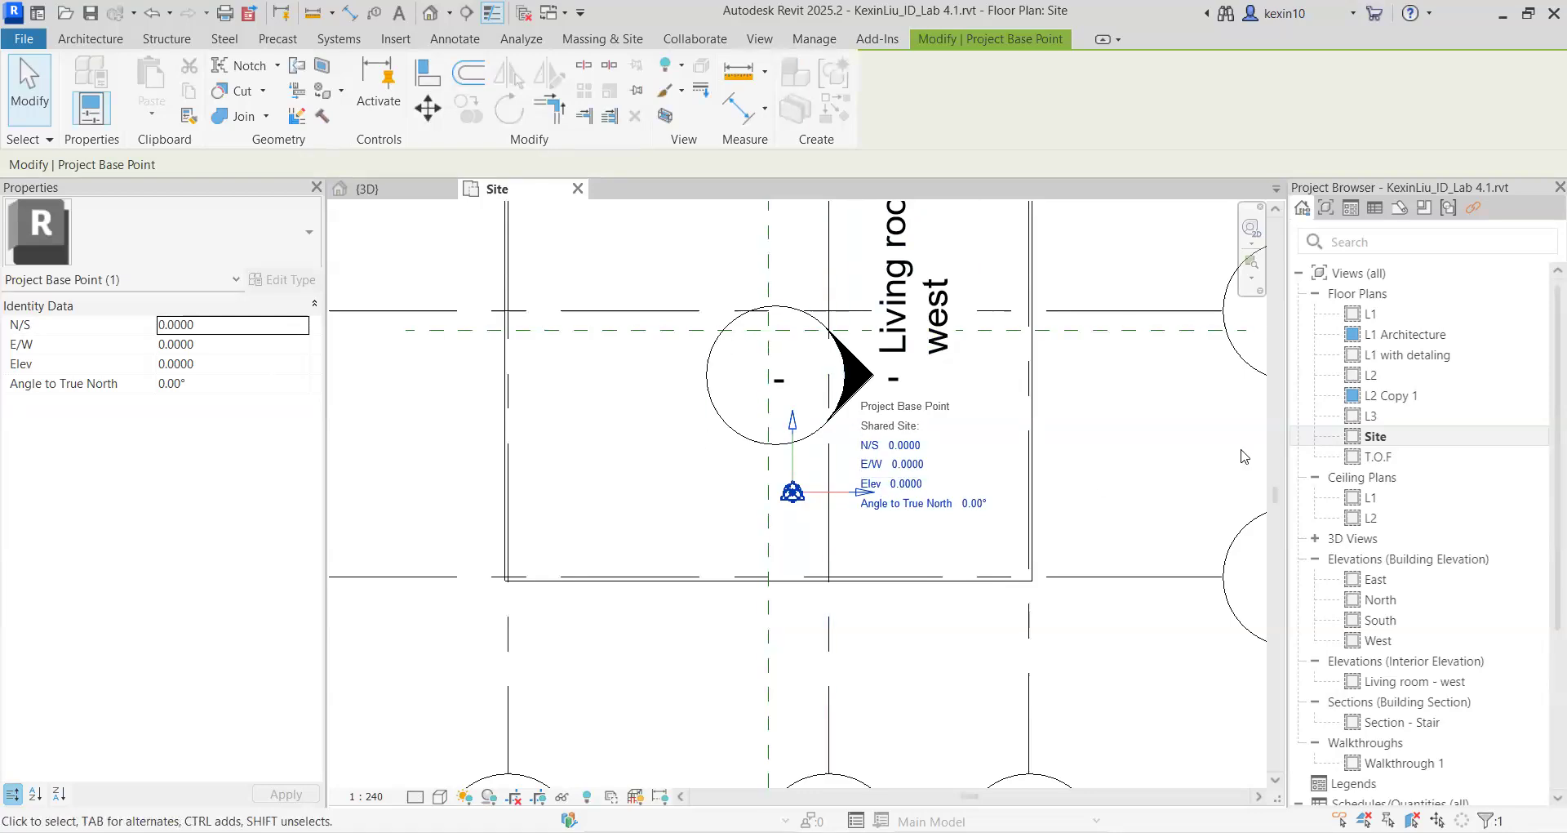
Compare the T.O.F, Site and L2 floor plans to check where the project base point is displayed
double_click(1376, 456)
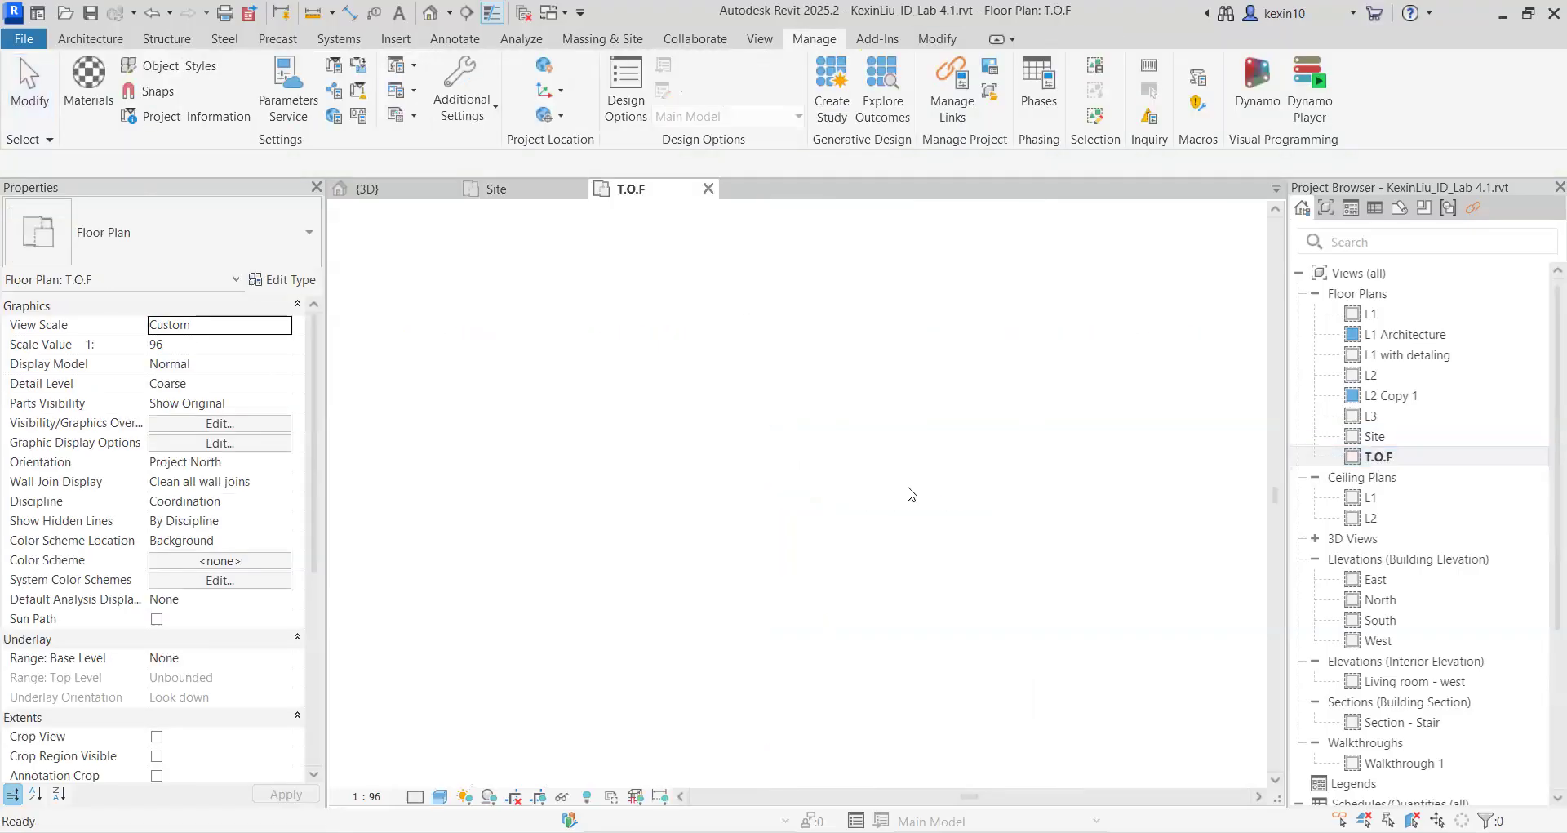
scroll(664, 444, up, 3)
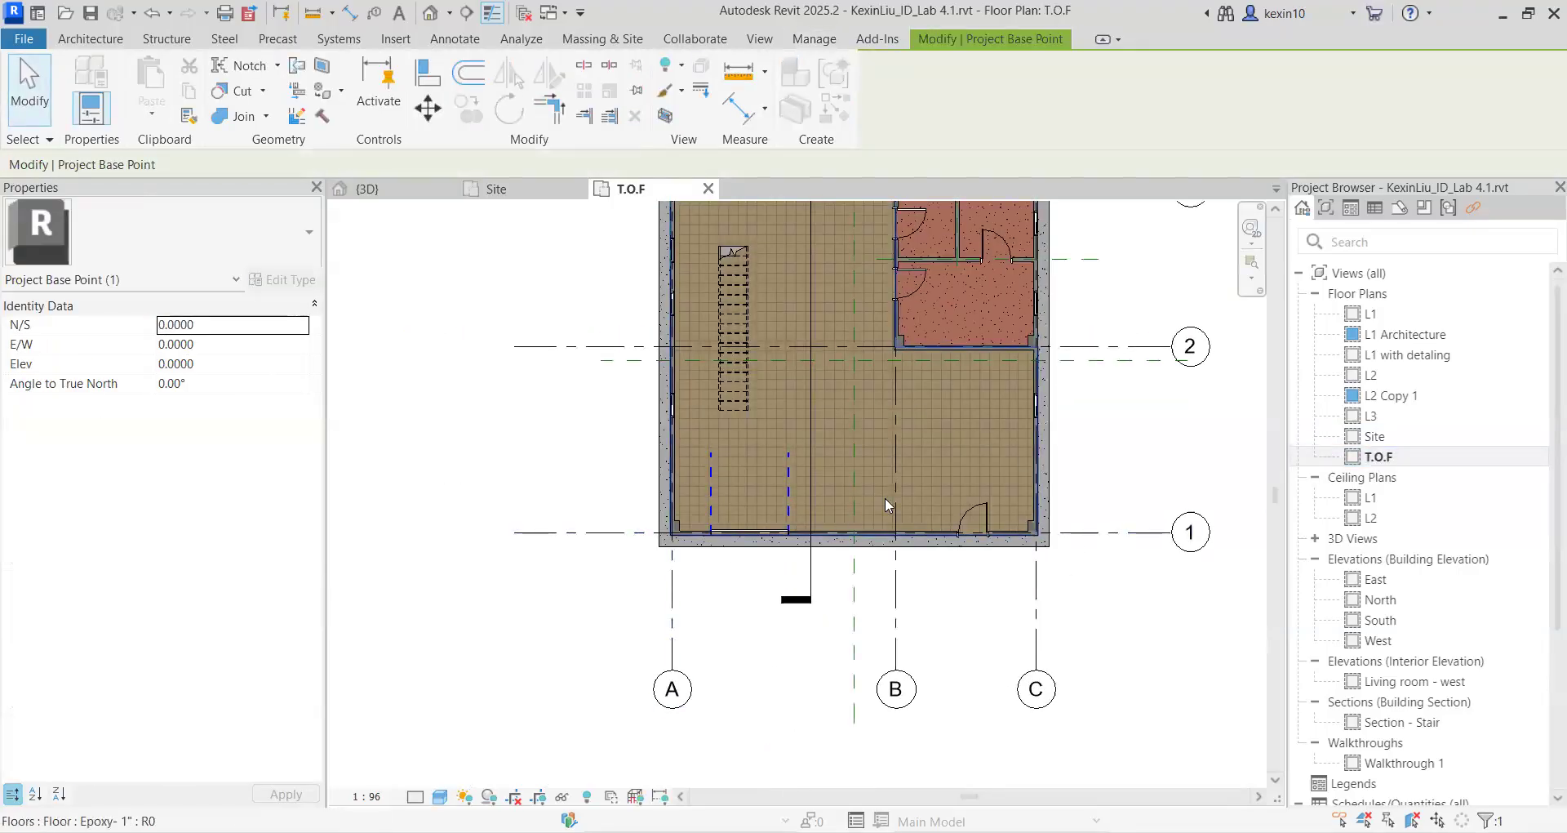
double_click(1379, 436)
scroll(795, 514, down, 8)
scroll(803, 477, up, 5)
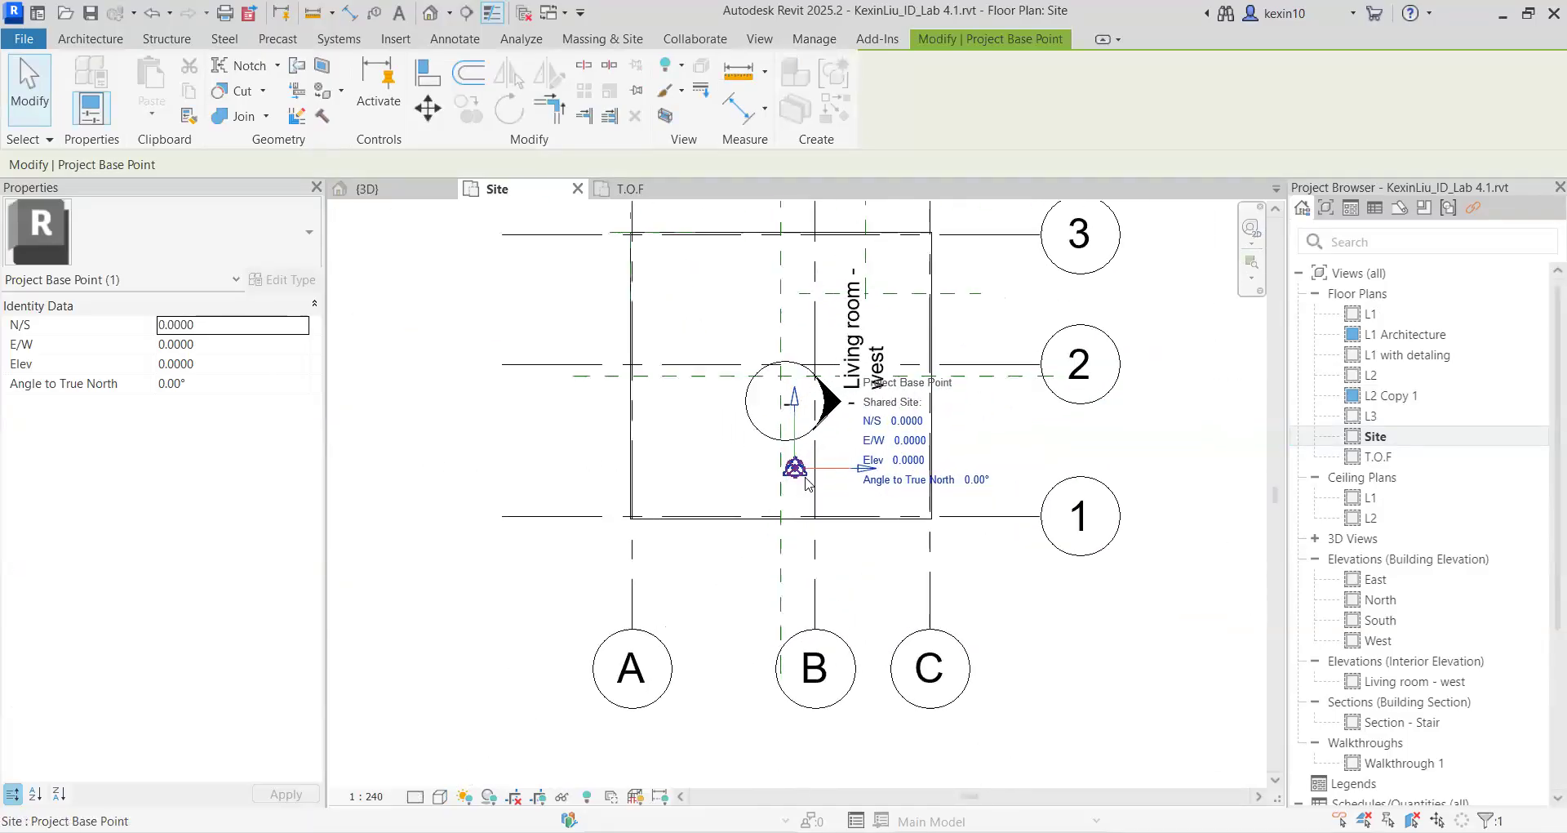
click(1390, 382)
double_click(1390, 382)
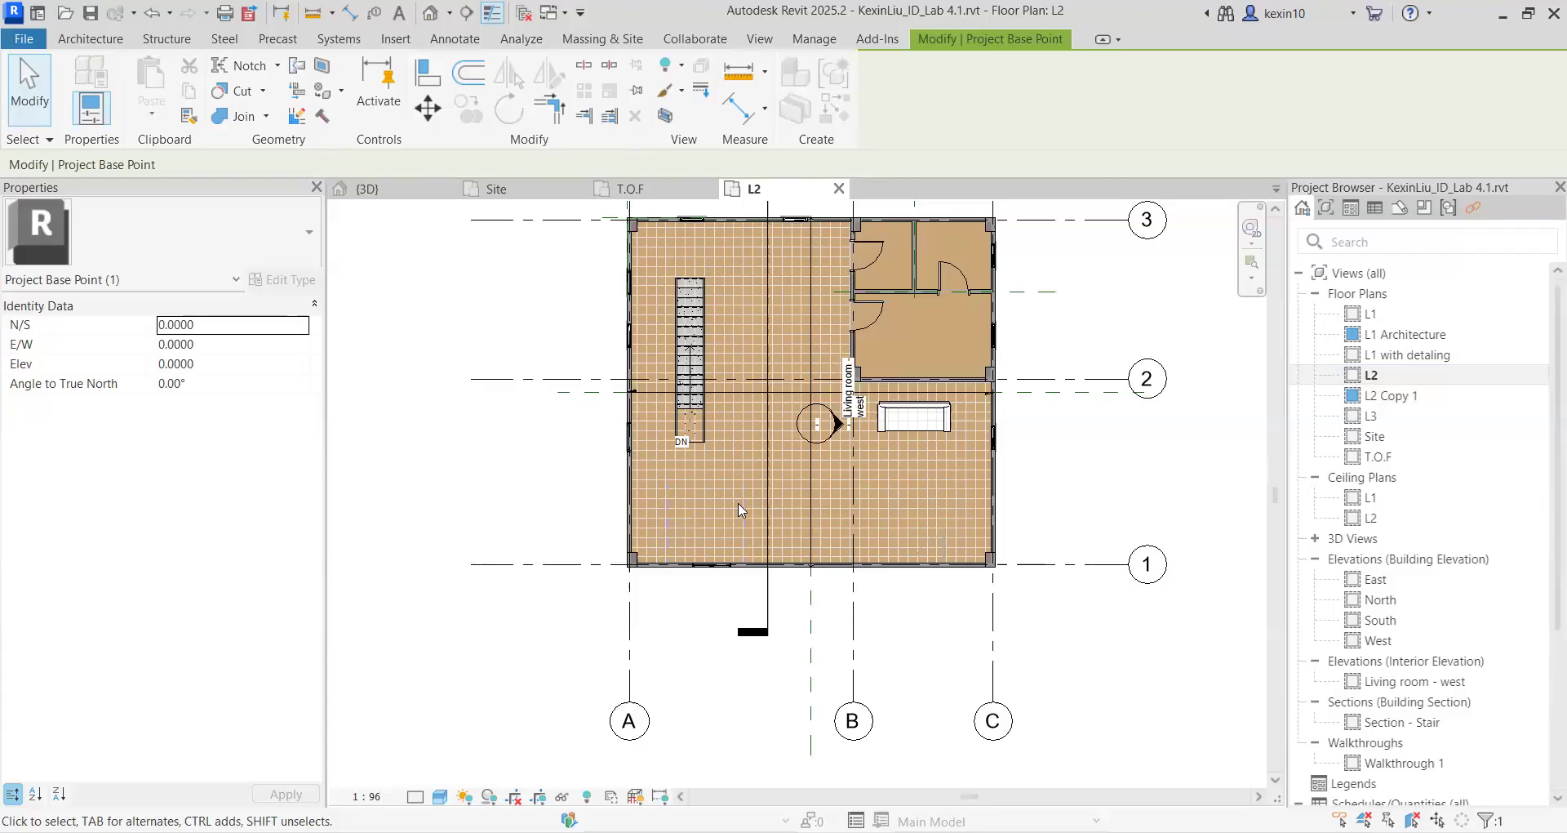
Return to the Site floor plan, inspect the project base point's position and clear the selection
double_click(1375, 436)
click(798, 460)
scroll(841, 400, up, 4)
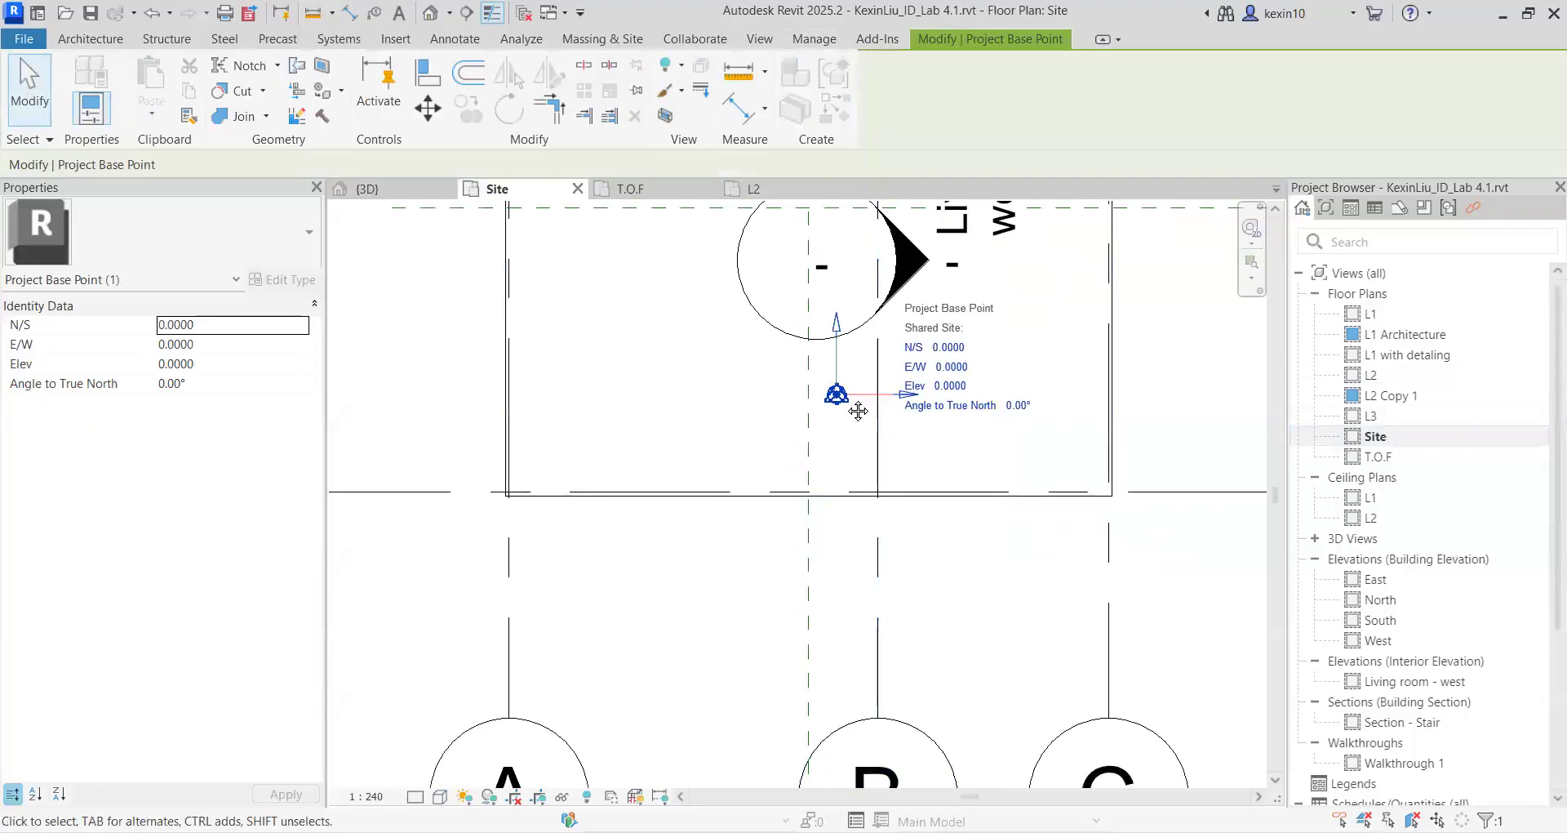
middle_drag(858, 410, 844, 410)
scroll(835, 439, down, 1)
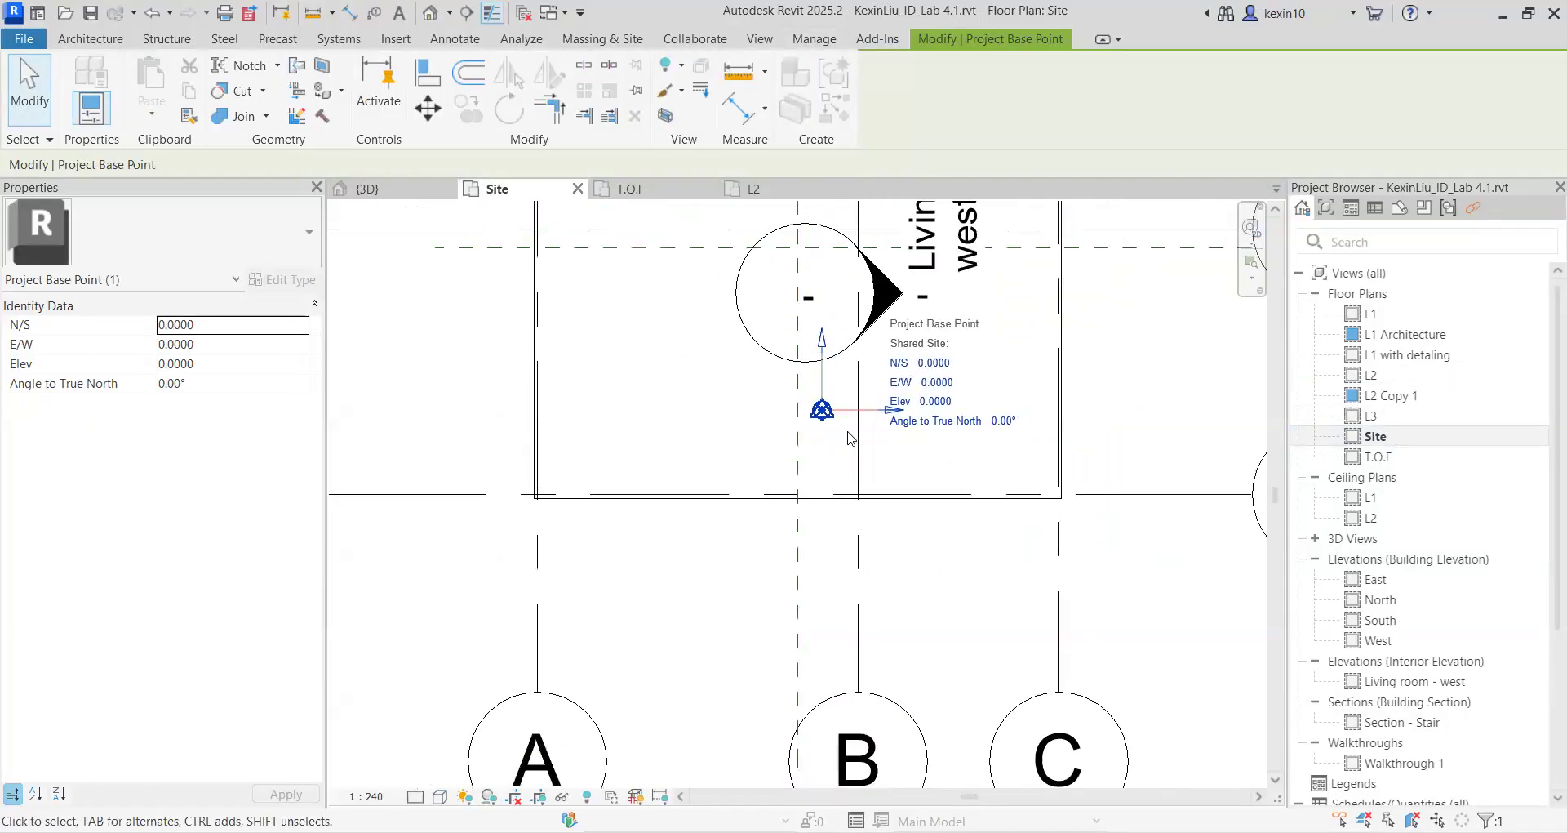
scroll(849, 438, down, 2)
key(Escape)
Open the T.O.F floor plan around the lower part of the building
click(1365, 457)
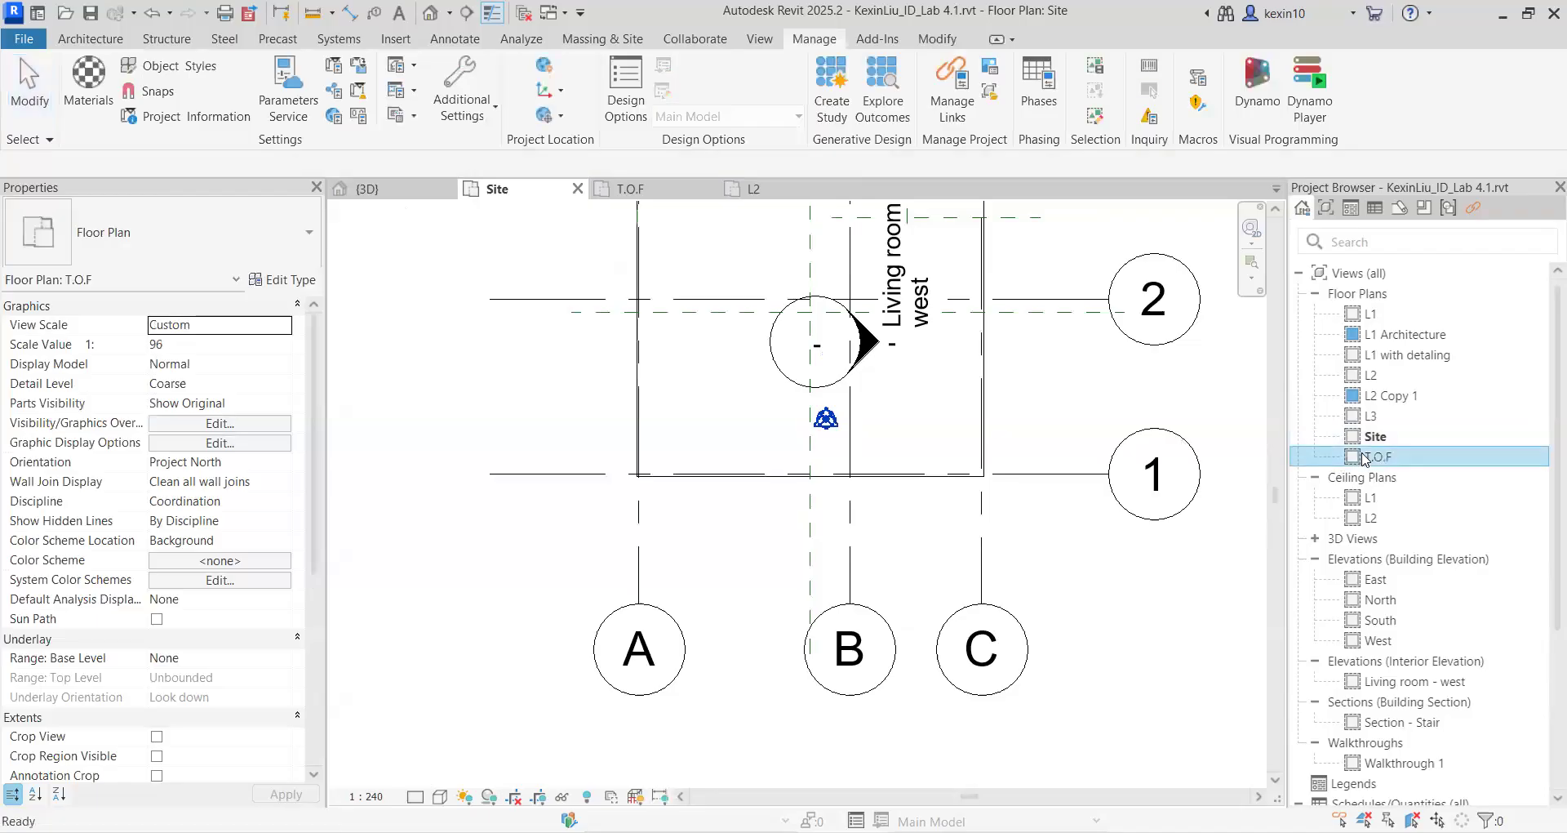
double_click(1365, 457)
middle_drag(747, 469, 695, 429)
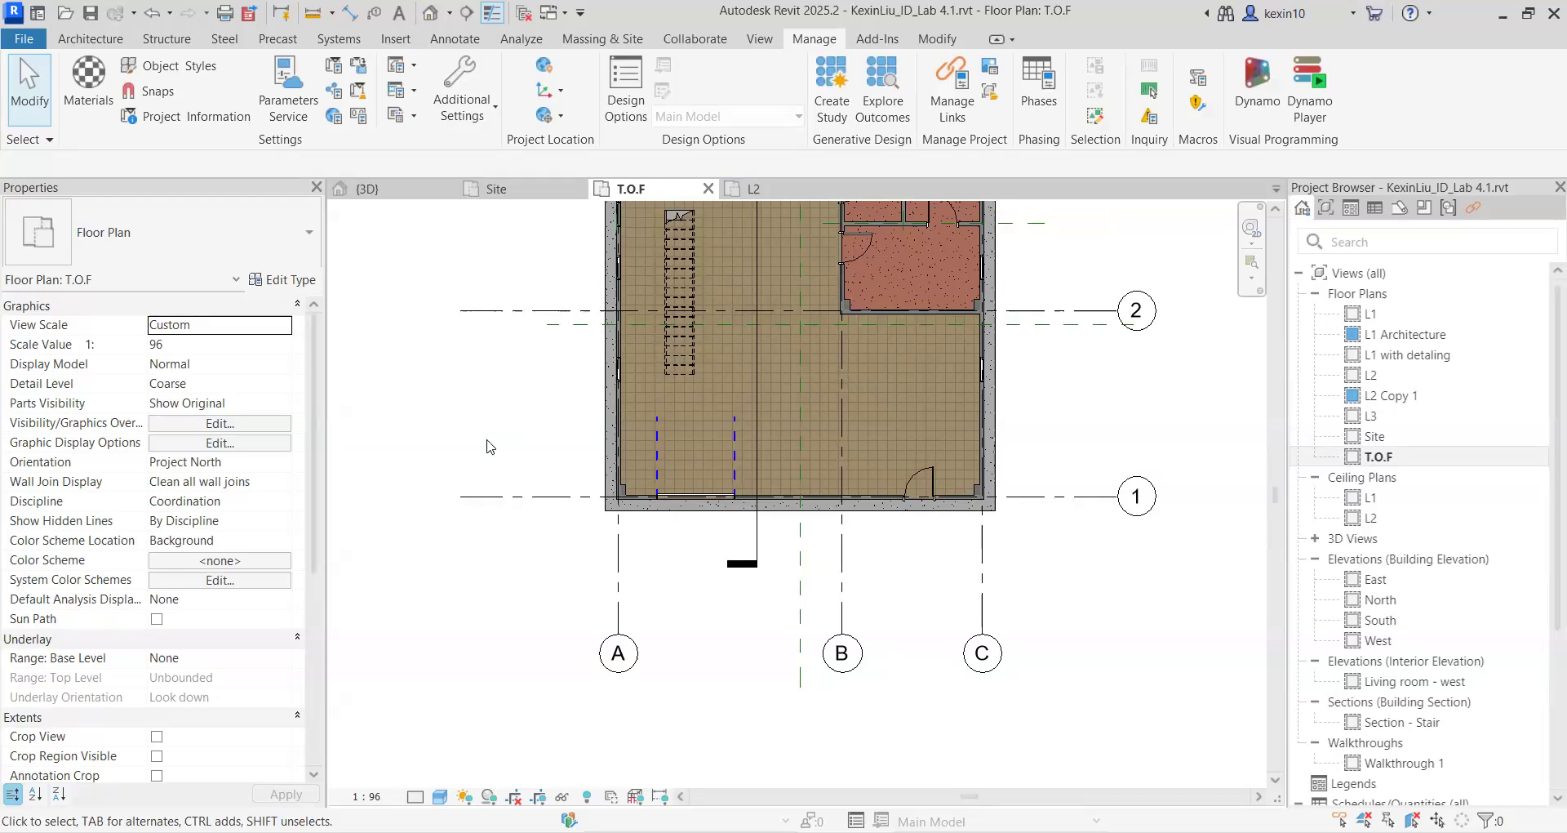
Check the Project Base Point and Survey Point visibility under the Site category in the T.O.F floor plan's visibility overrides
key(v)
key(g)
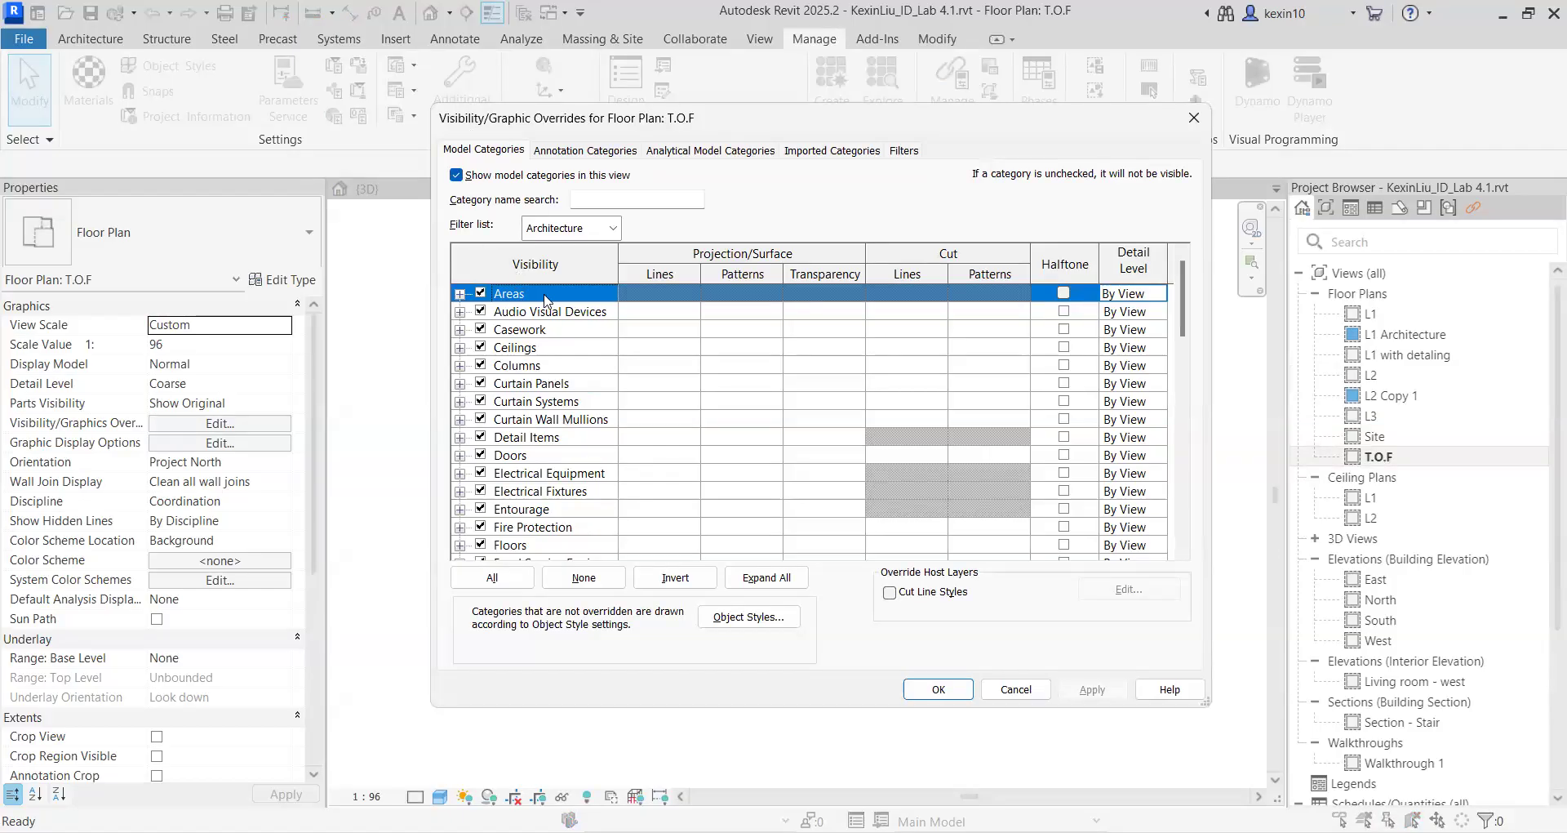
scroll(488, 456, down, 2)
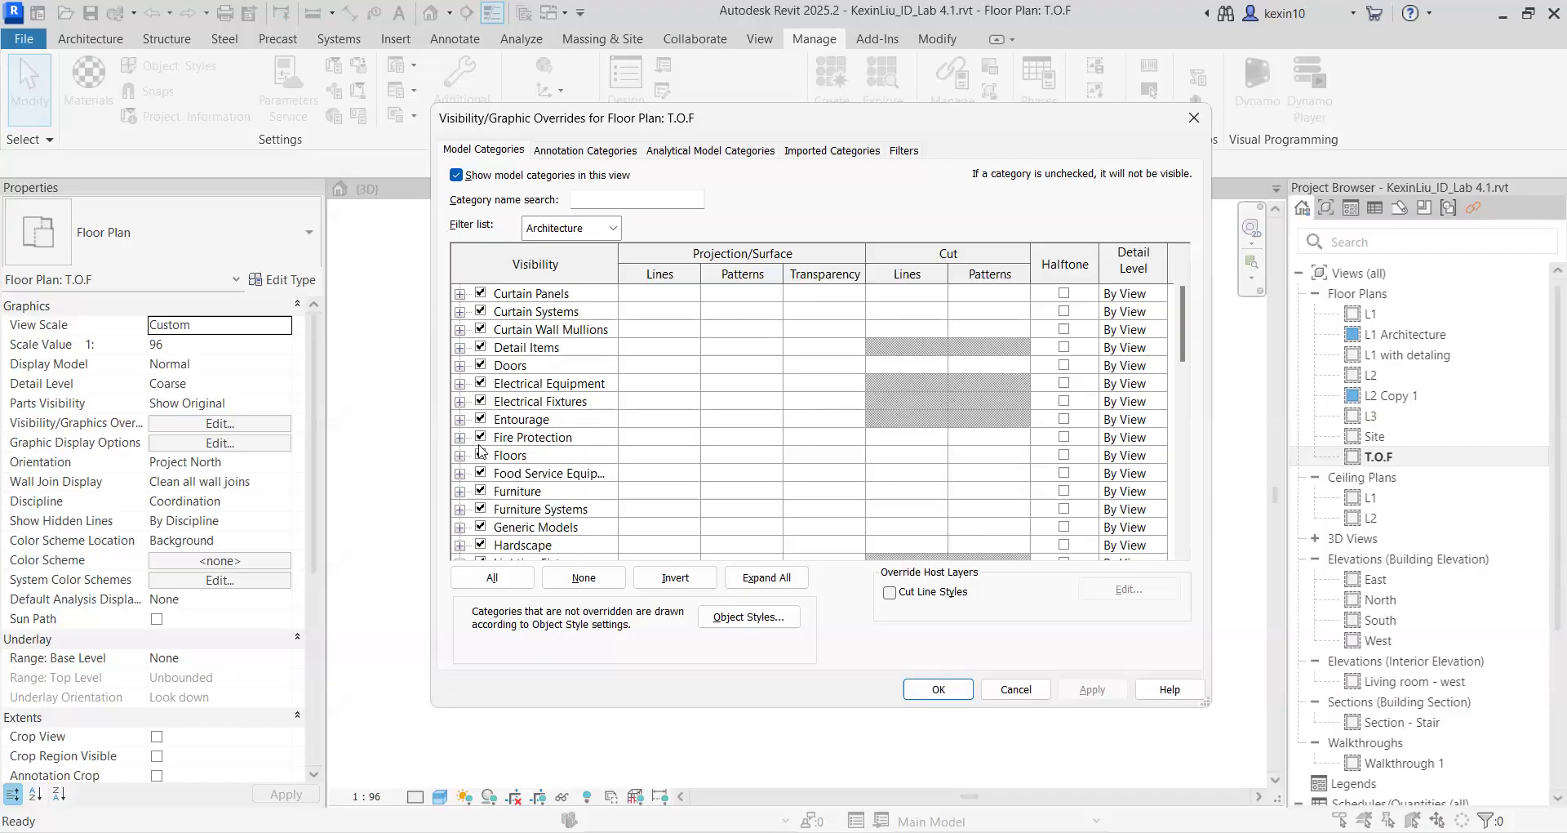
scroll(481, 450, down, 3)
scroll(481, 447, up, 2)
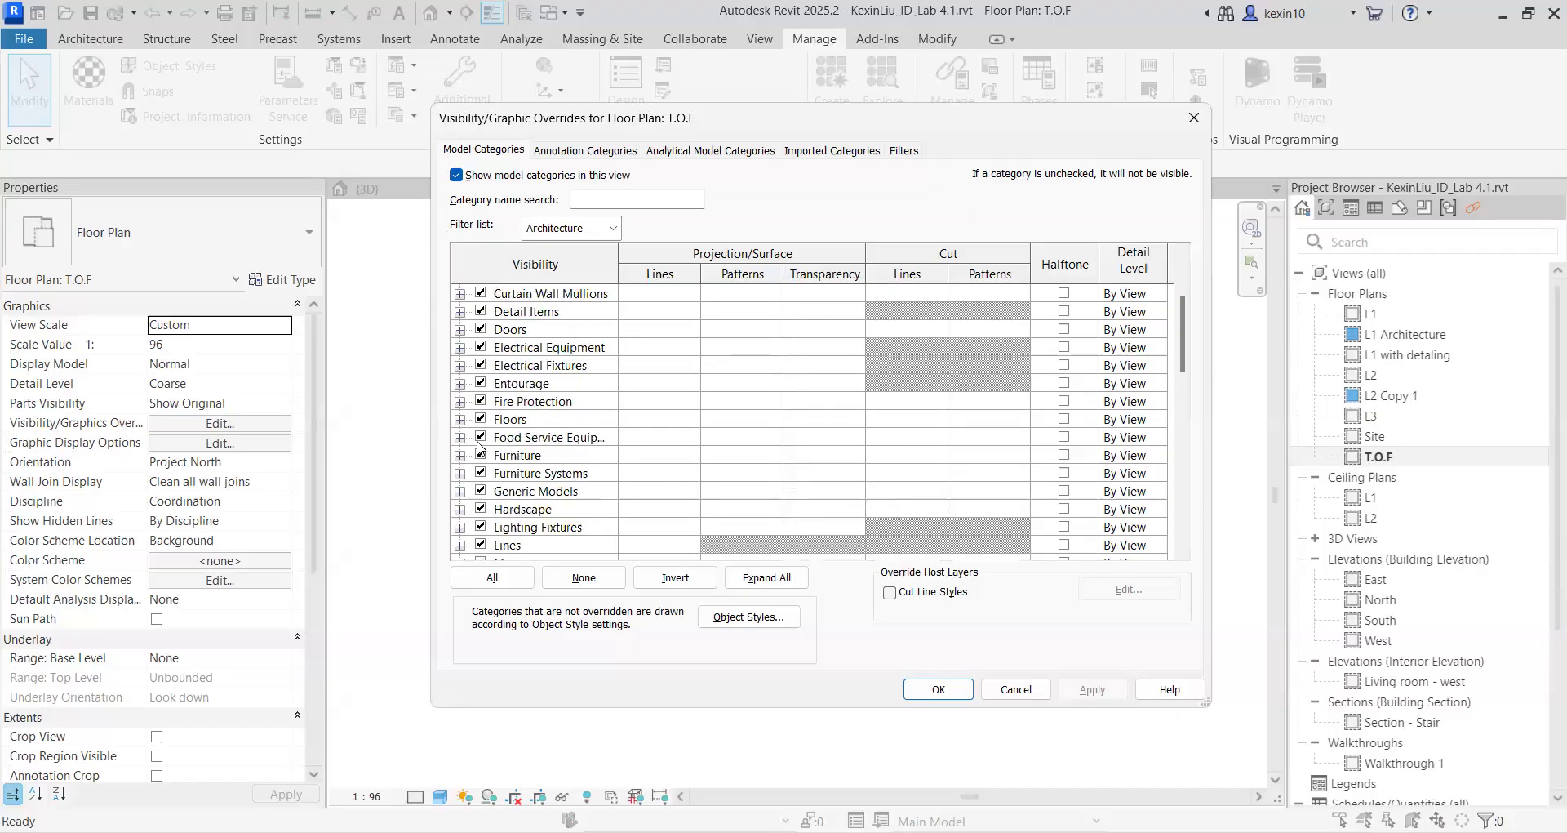
scroll(481, 447, up, 1)
scroll(481, 447, down, 7)
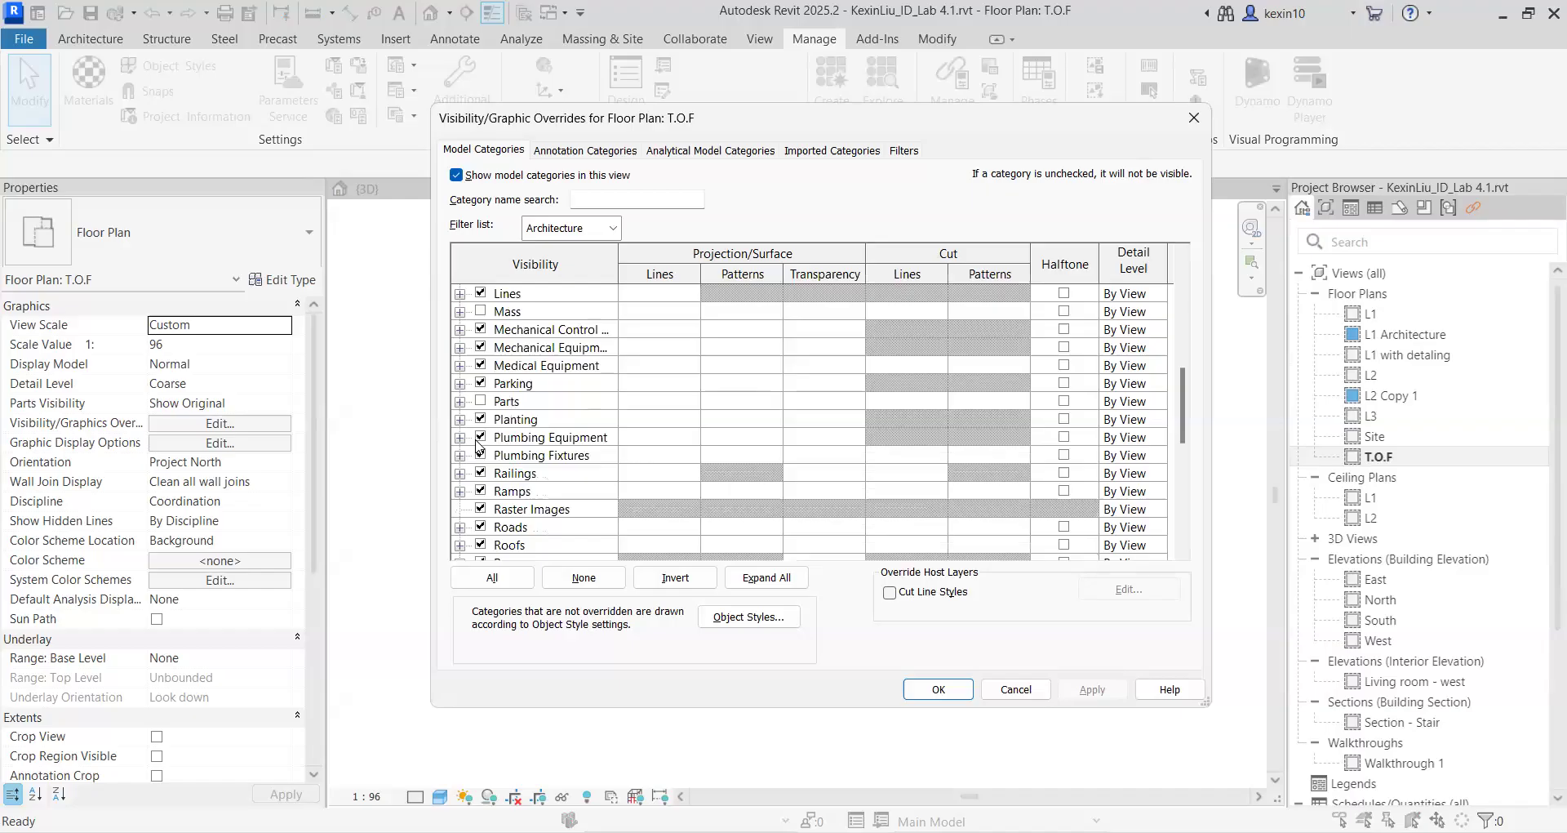
scroll(476, 442, down, 3)
click(459, 455)
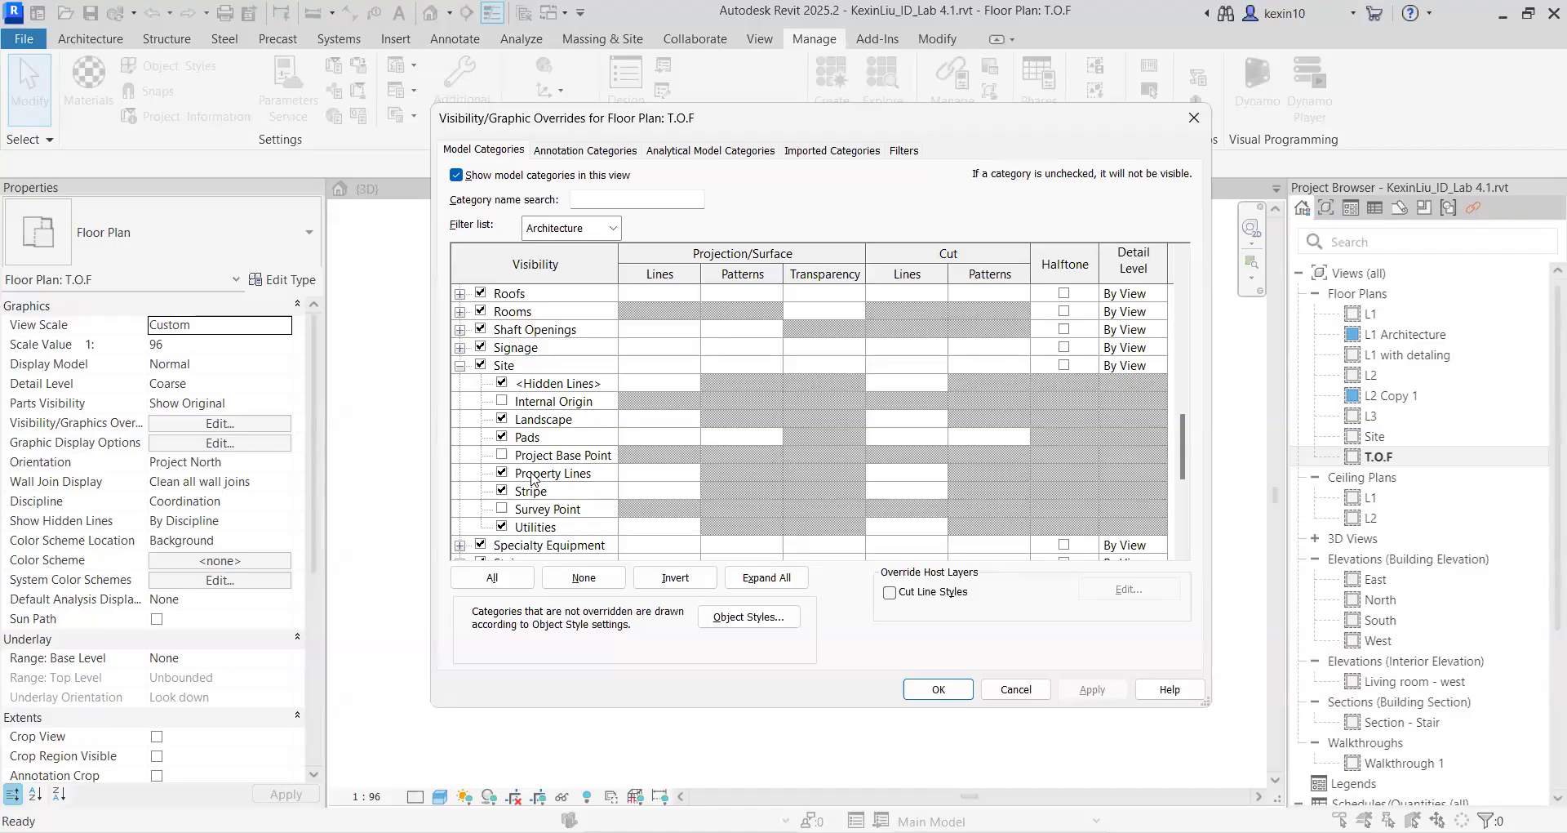
click(1194, 118)
Open the Site floor plan and check its visibility overrides for the Site category's Project Base Point and Survey Point
double_click(1381, 439)
middle_drag(888, 449, 881, 474)
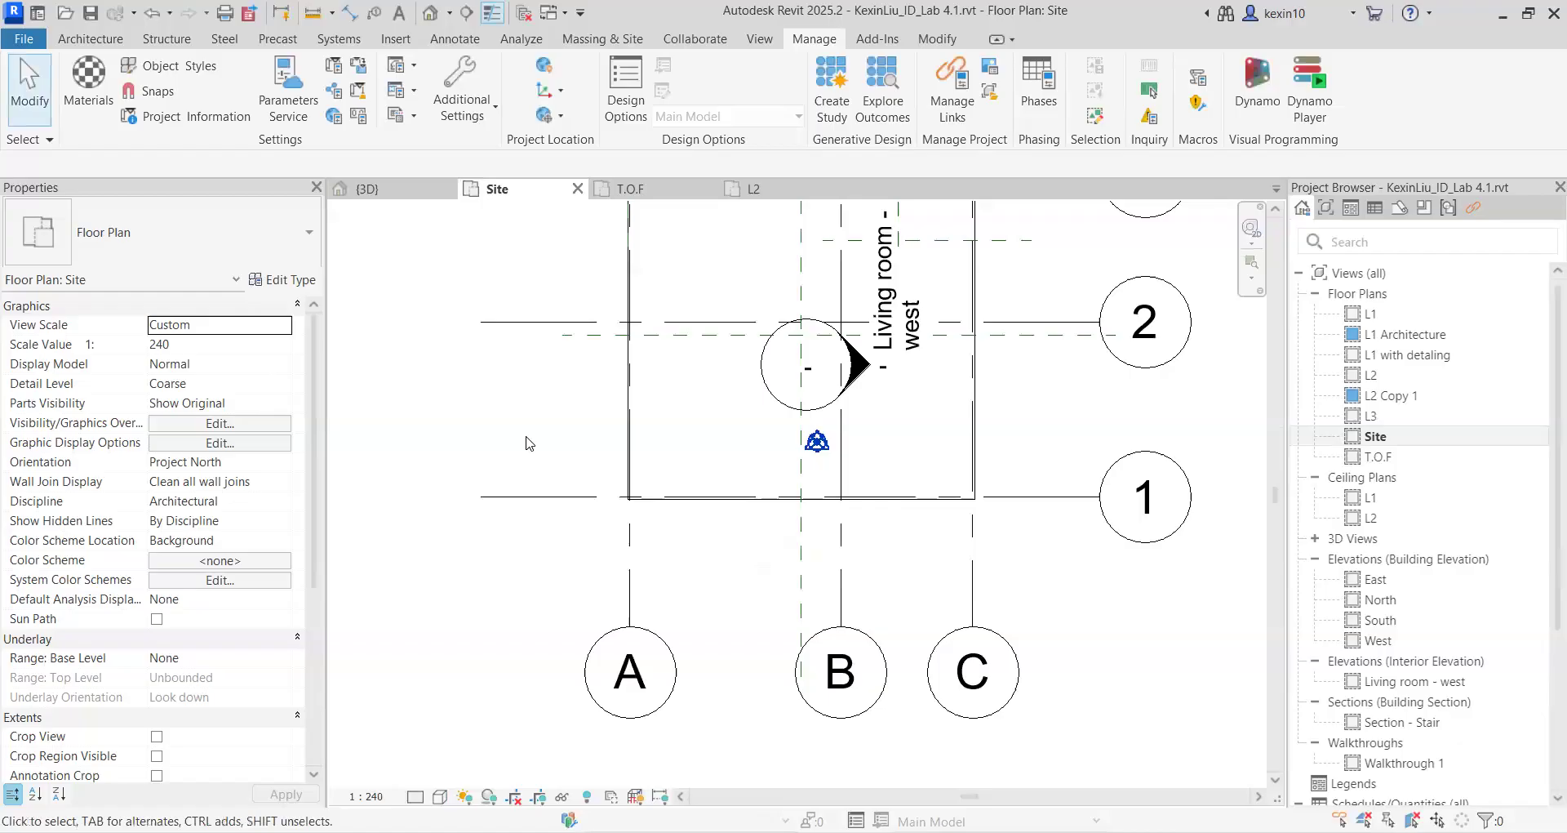
key(v)
key(g)
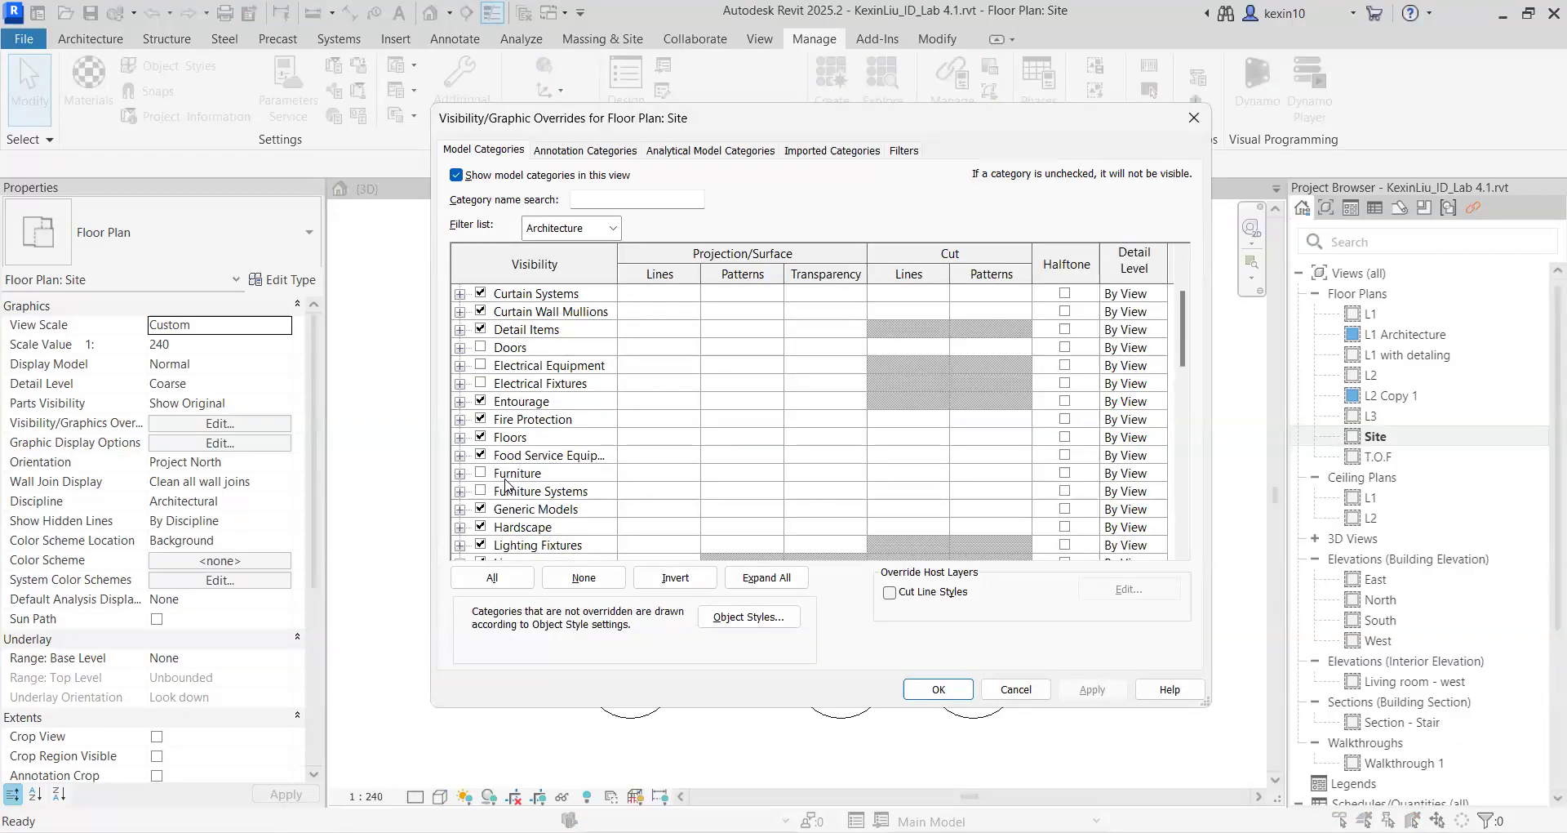
scroll(508, 486, down, 7)
scroll(508, 485, down, 2)
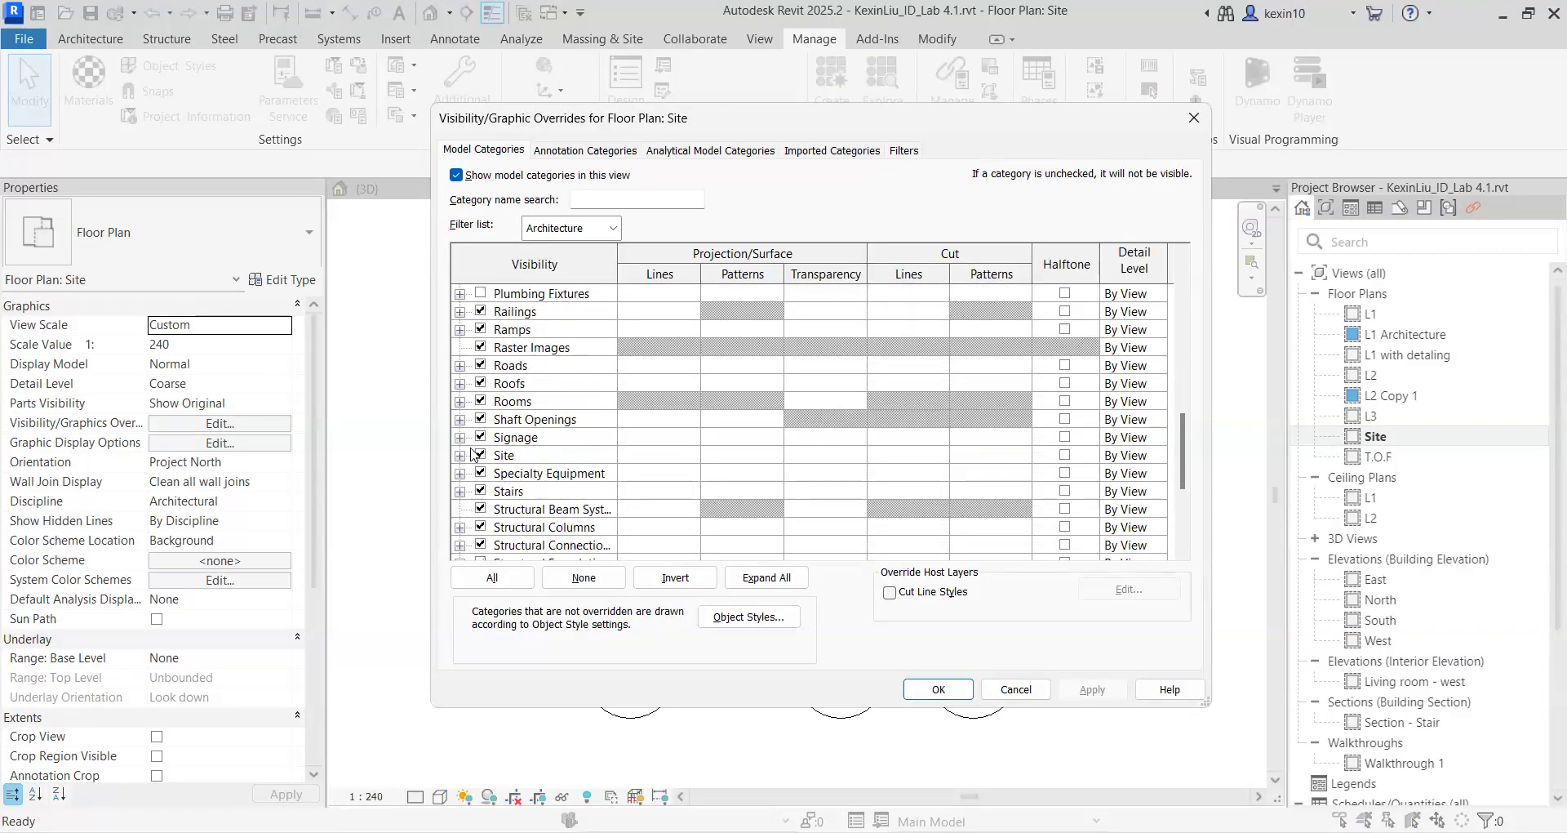
click(461, 454)
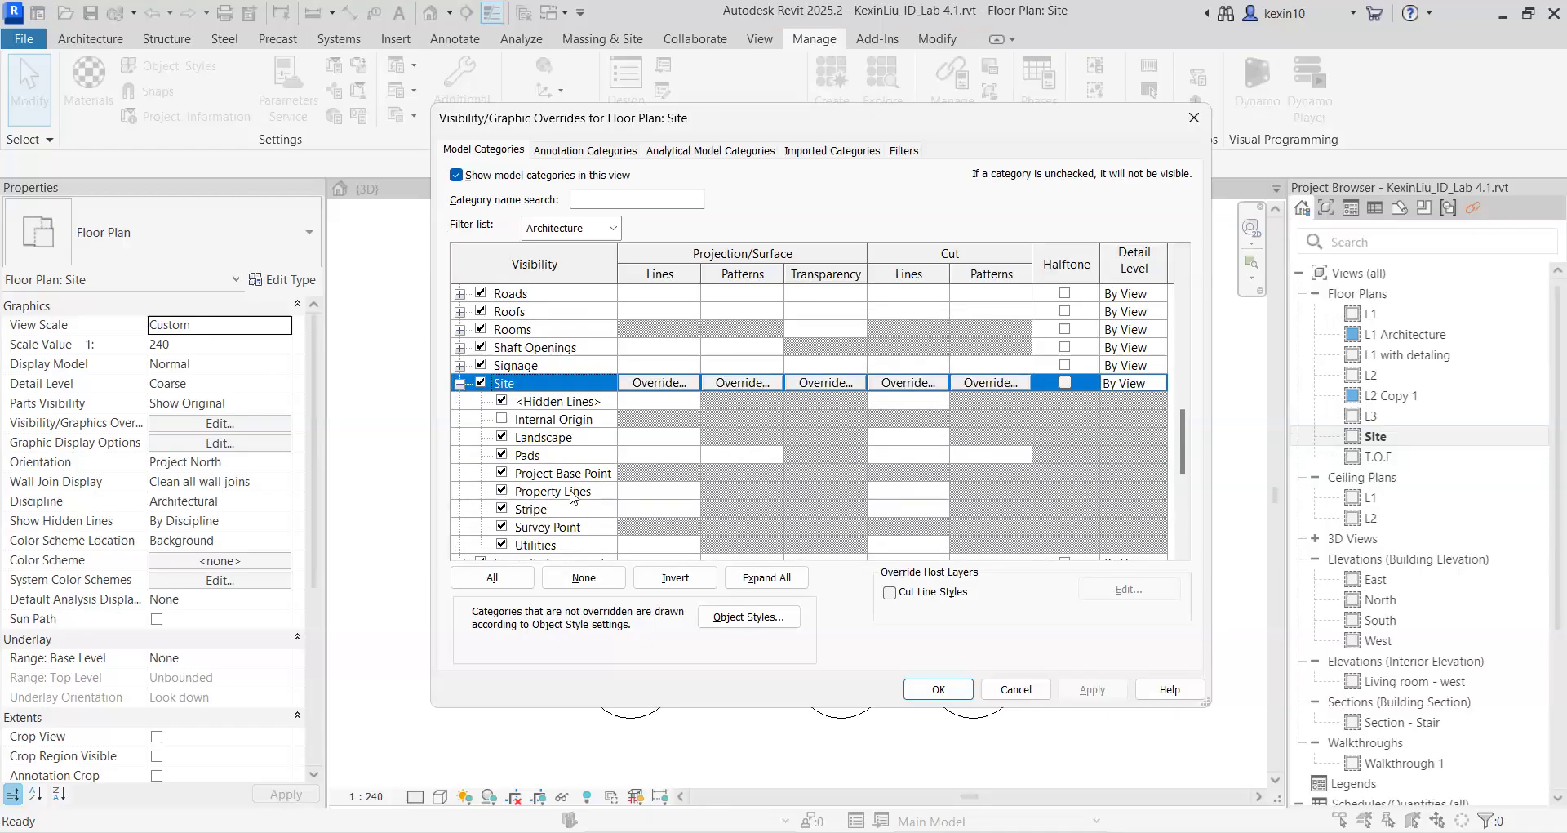
click(1203, 128)
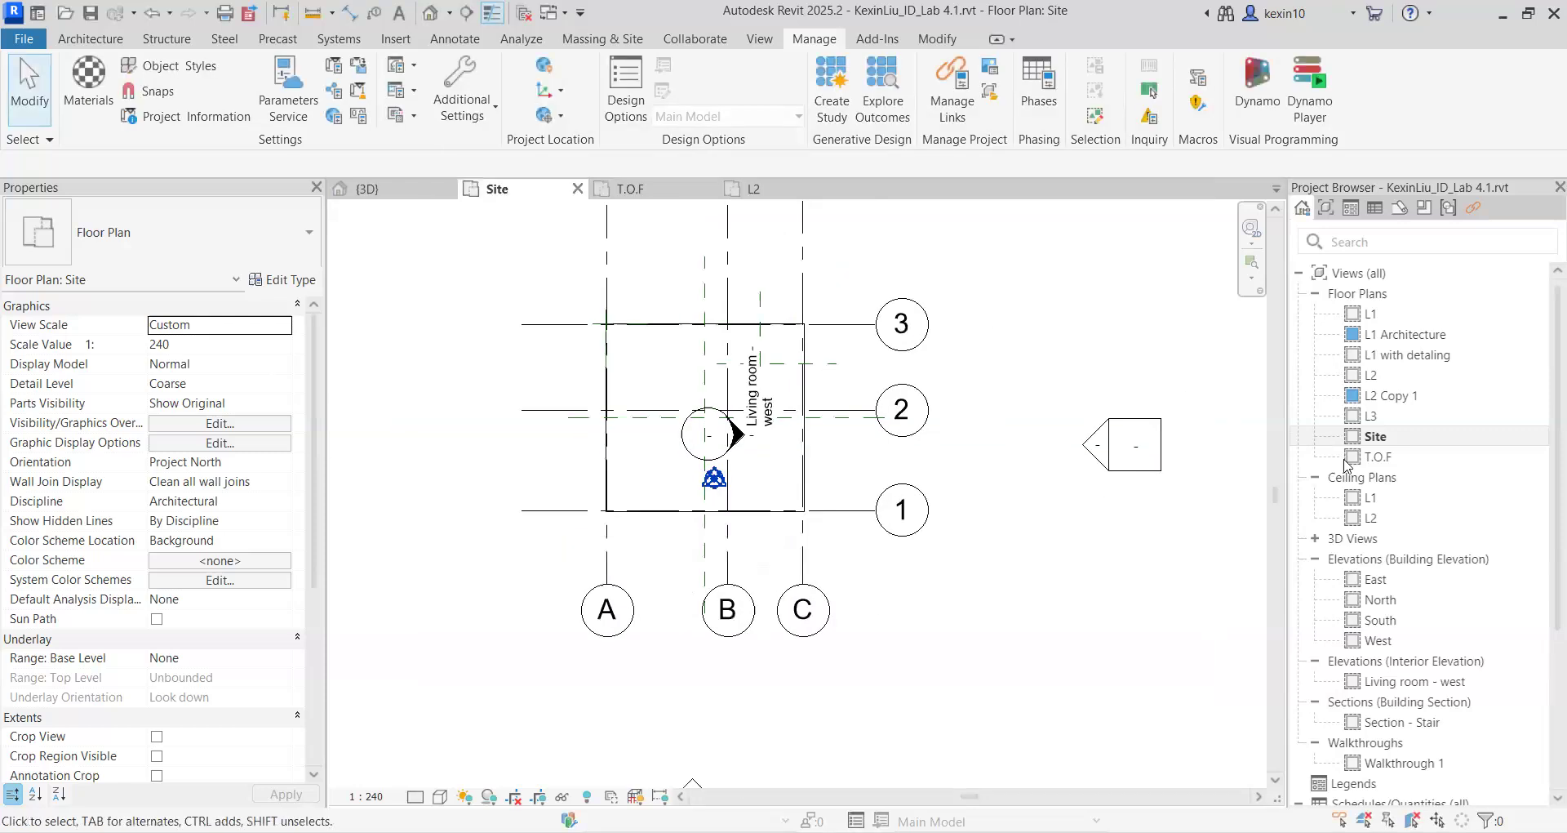
Duplicate the Site floor plan without detailing and rename the copy Site Project North
right_click(1387, 441)
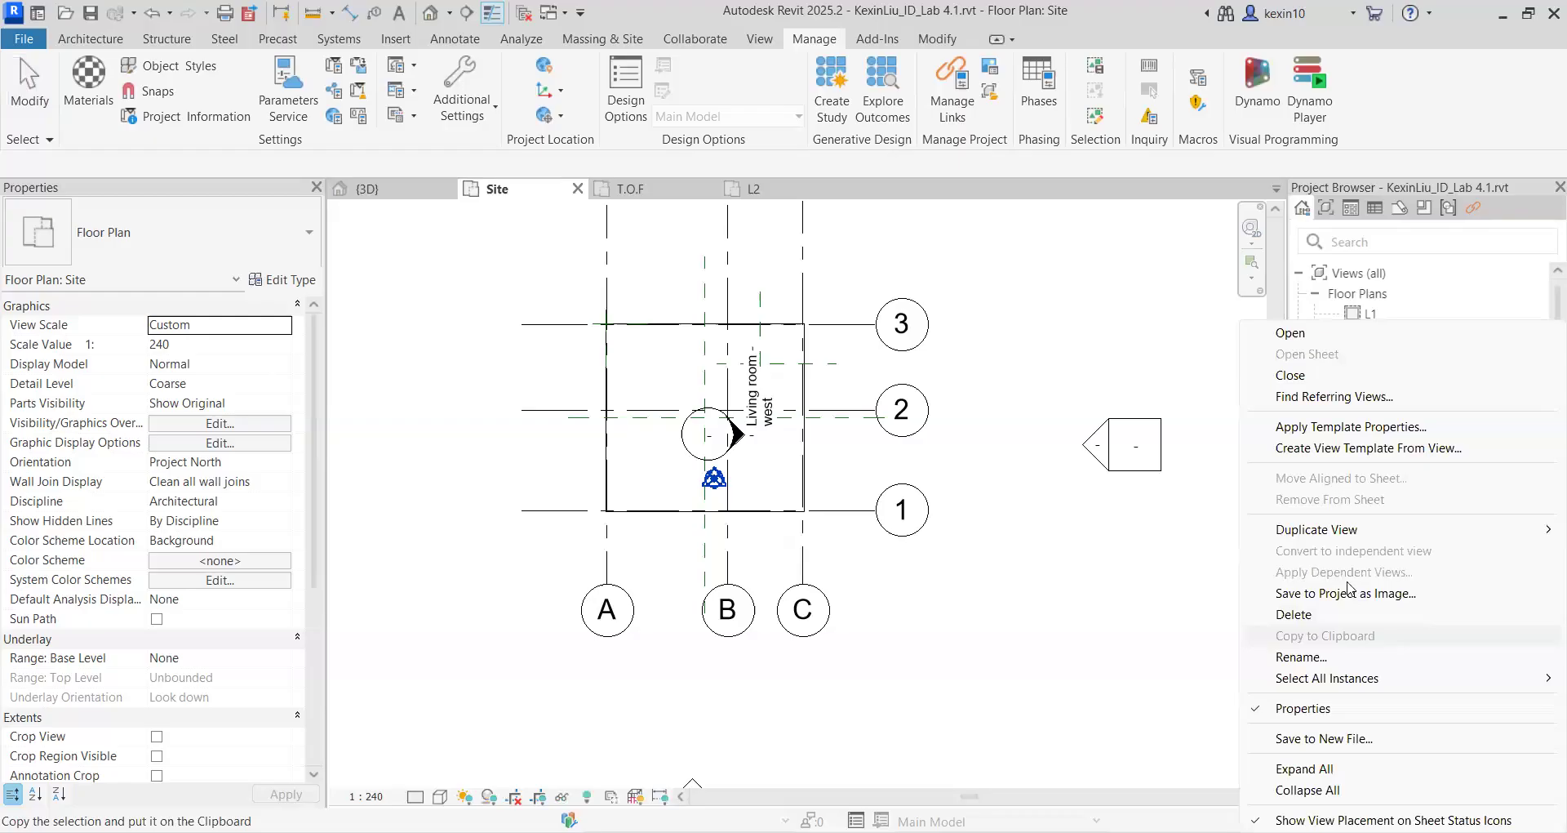
mouse_move(1316, 530)
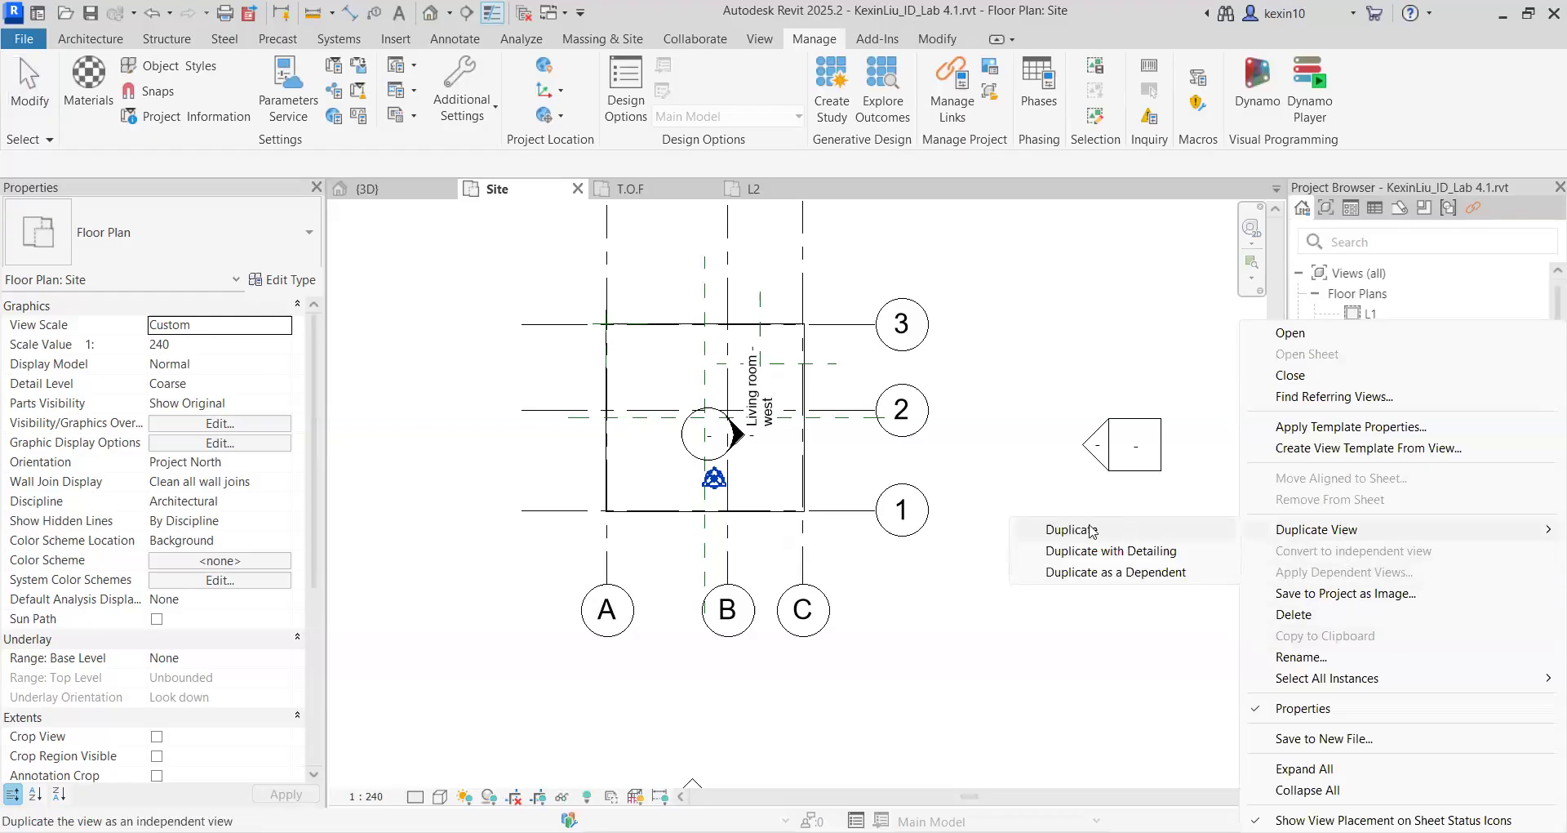
click(1102, 531)
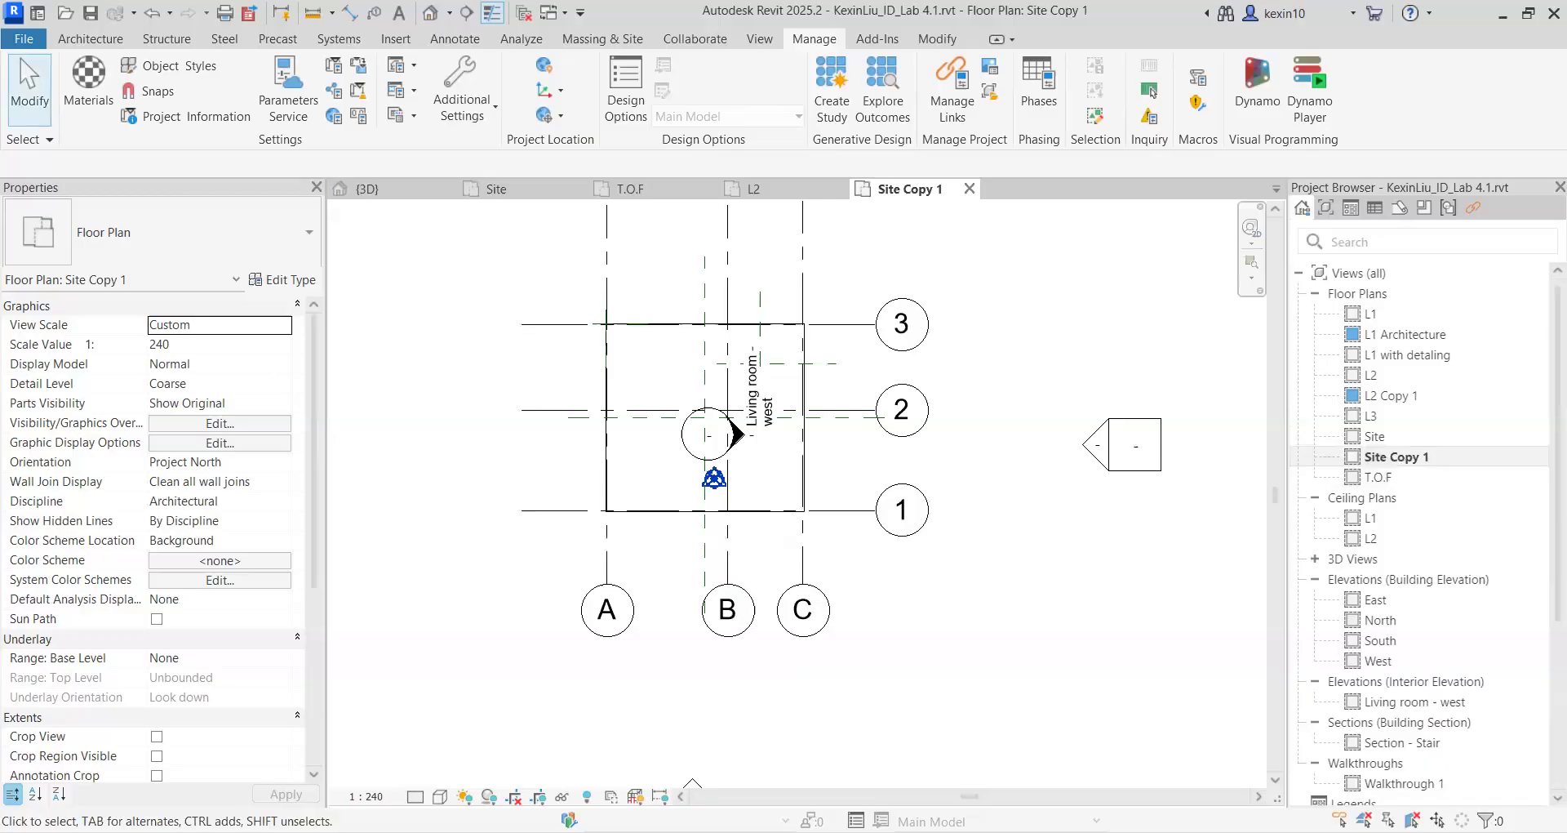
right_click(1400, 457)
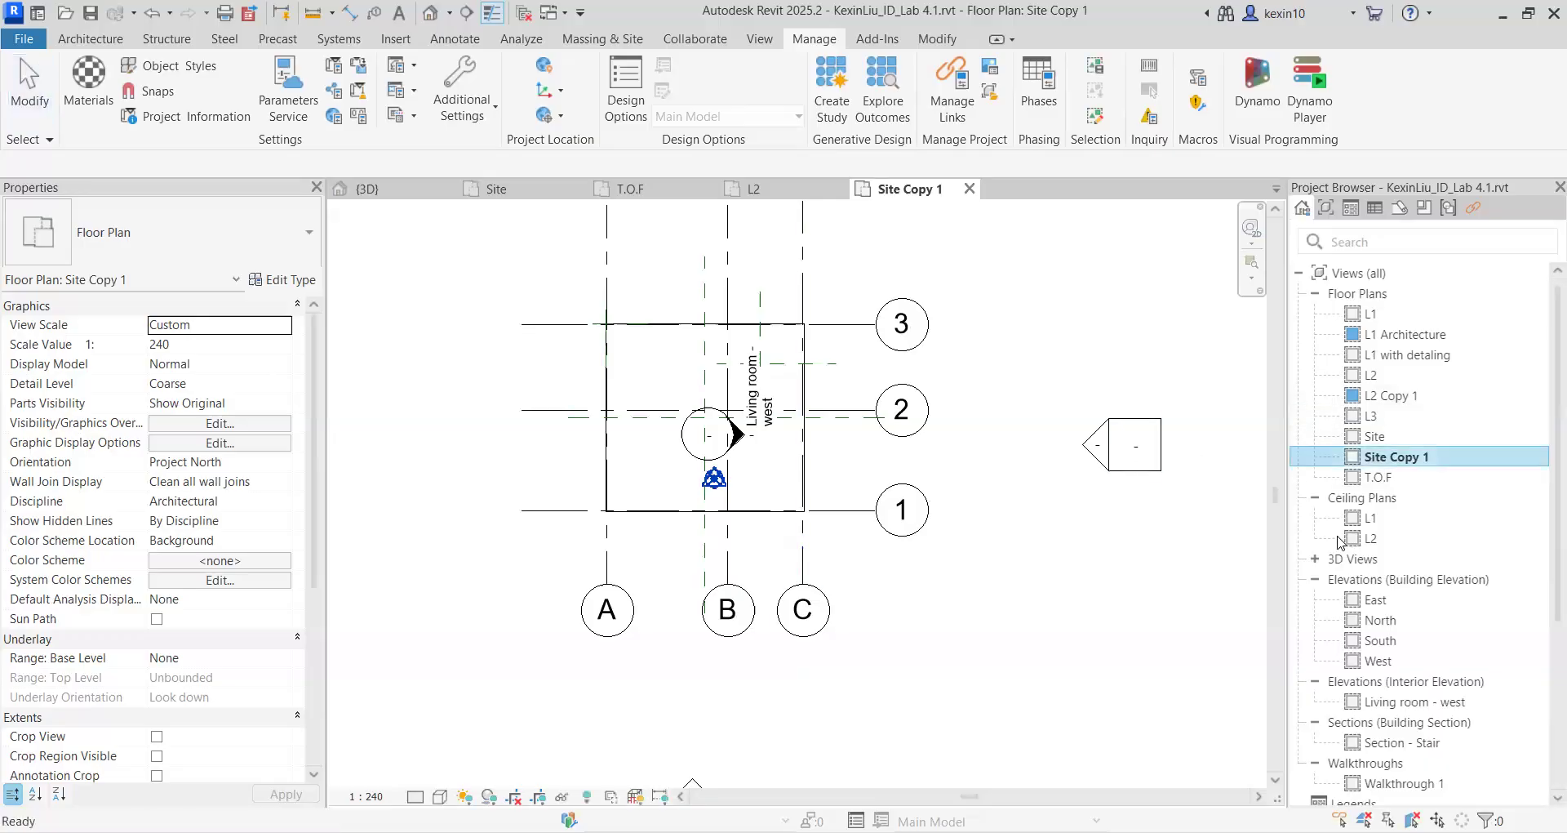
click(1301, 657)
text(Site P)
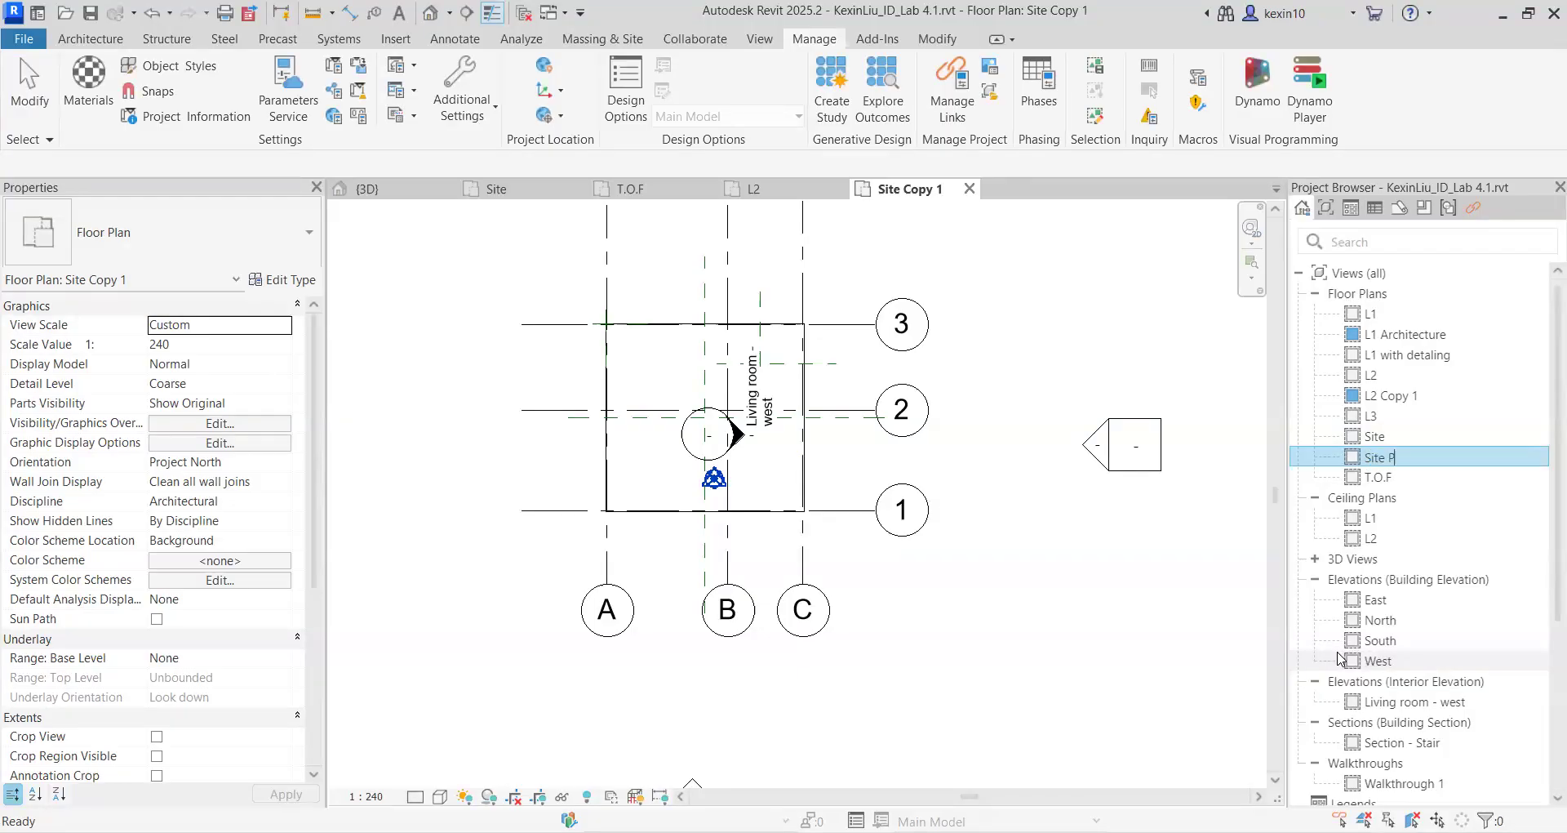
text(roject North)
key(Return)
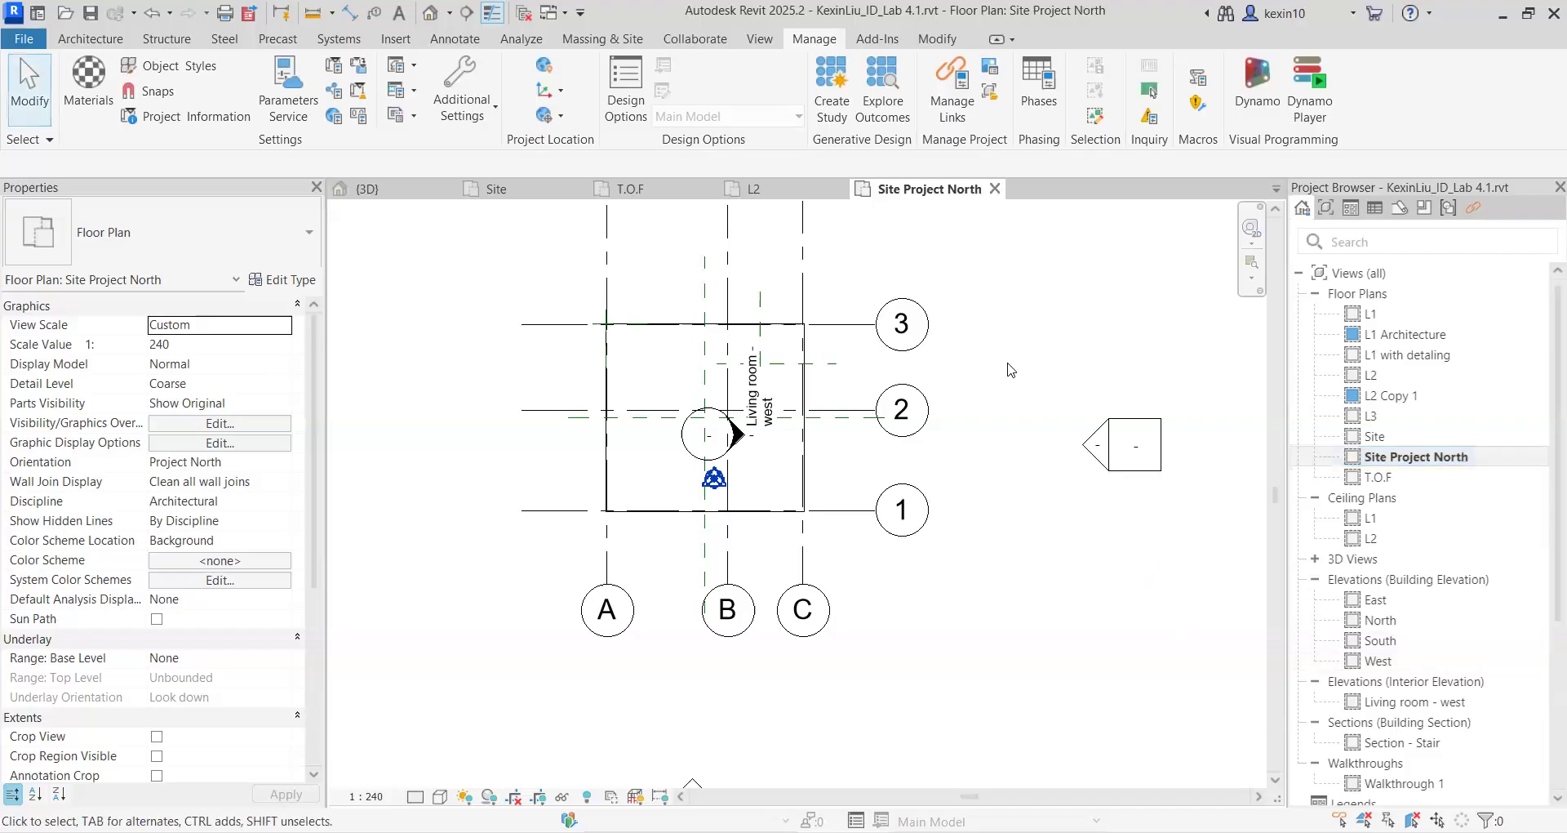
Set the Site Project North plan's view scale to 1:200
scroll(866, 608, up, 2)
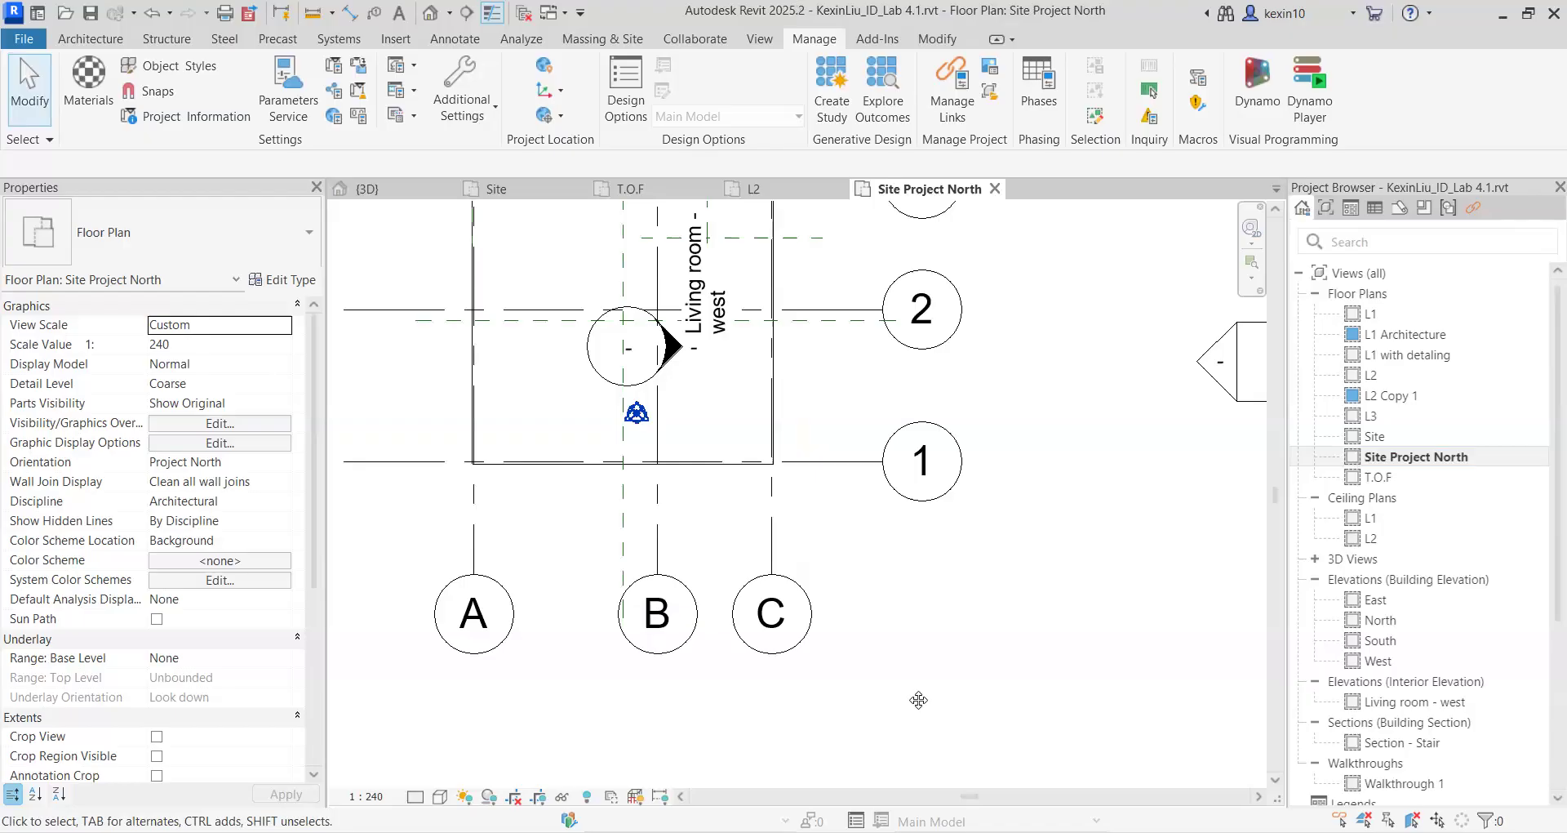
middle_drag(875, 620, 927, 657)
middle_drag(648, 617, 694, 544)
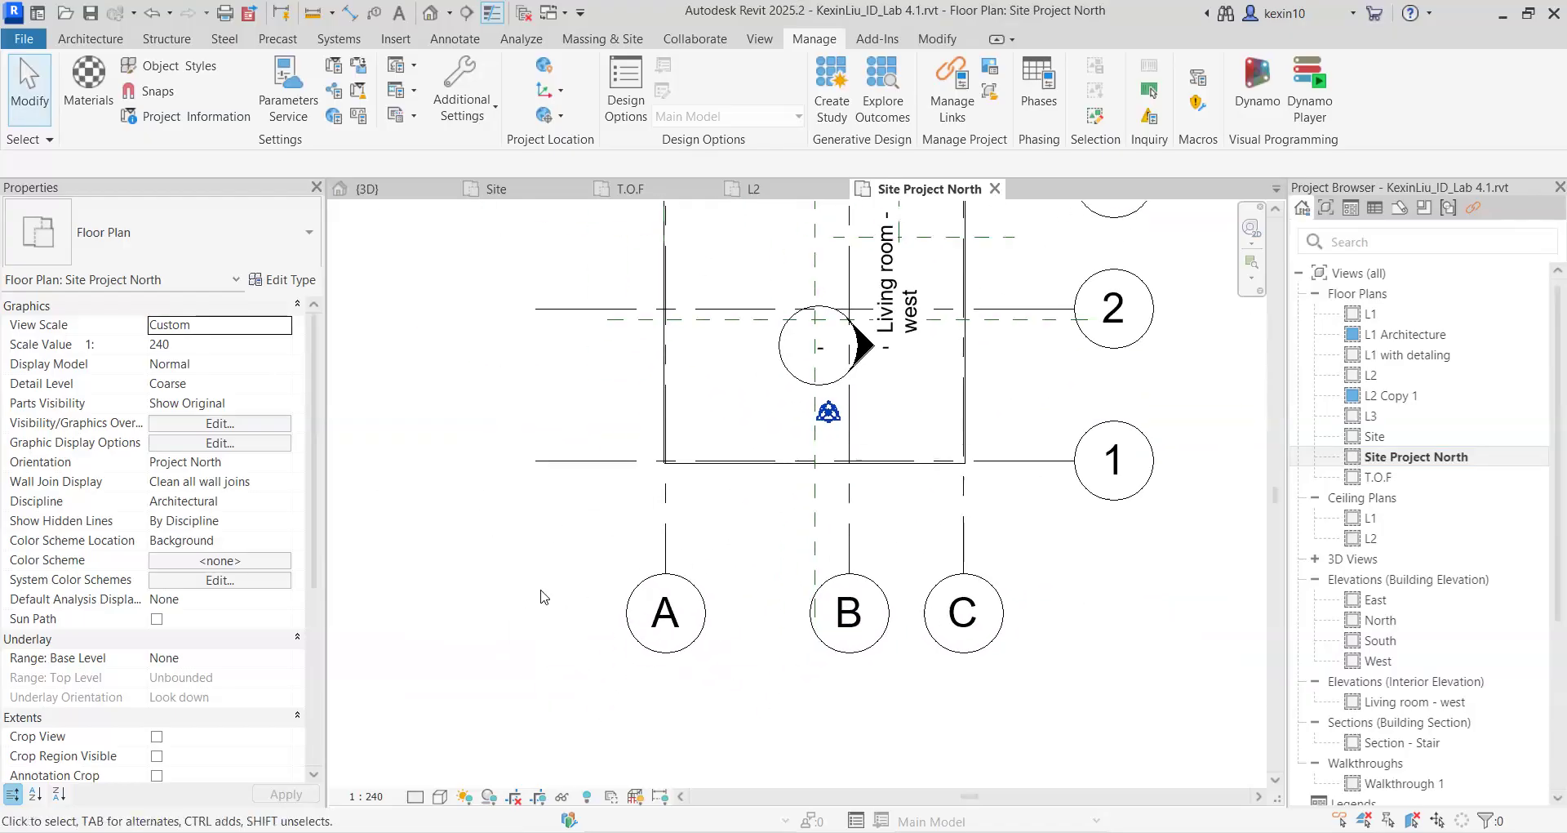
click(702, 596)
click(736, 691)
click(688, 598)
click(756, 688)
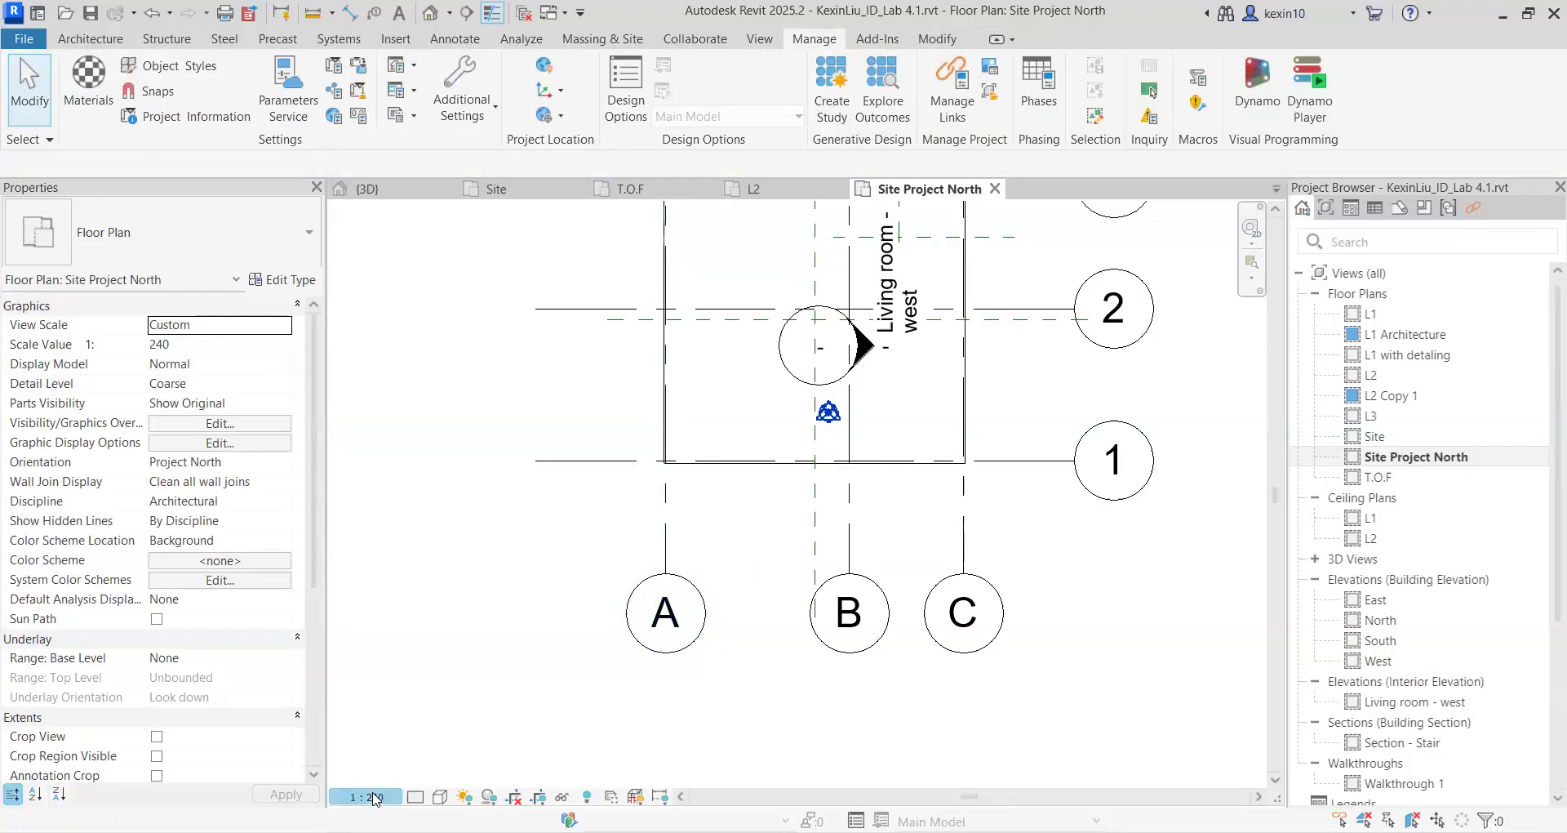
click(375, 798)
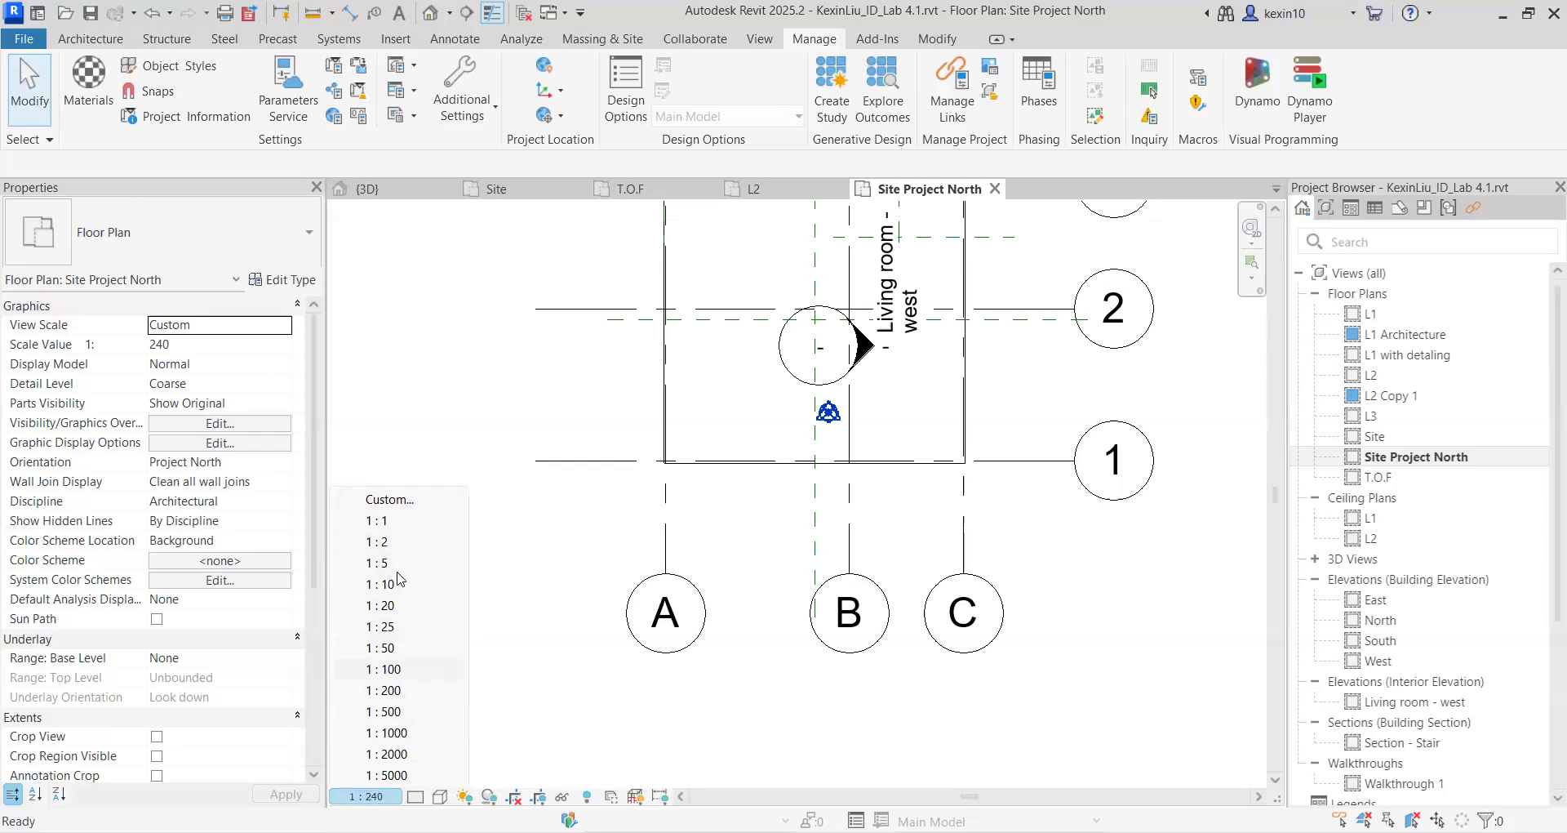
click(437, 666)
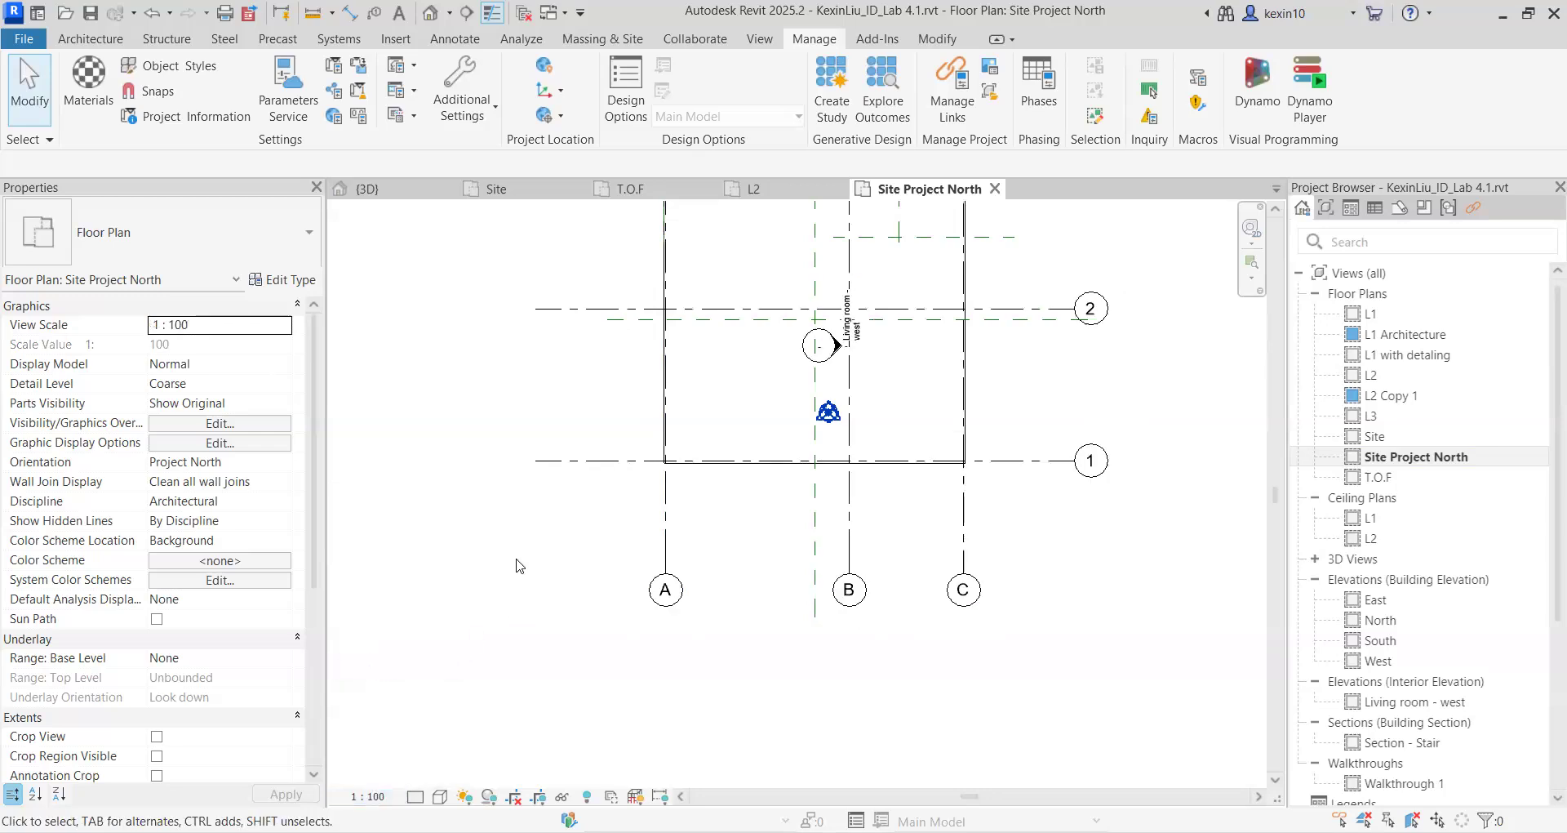
click(376, 798)
click(391, 690)
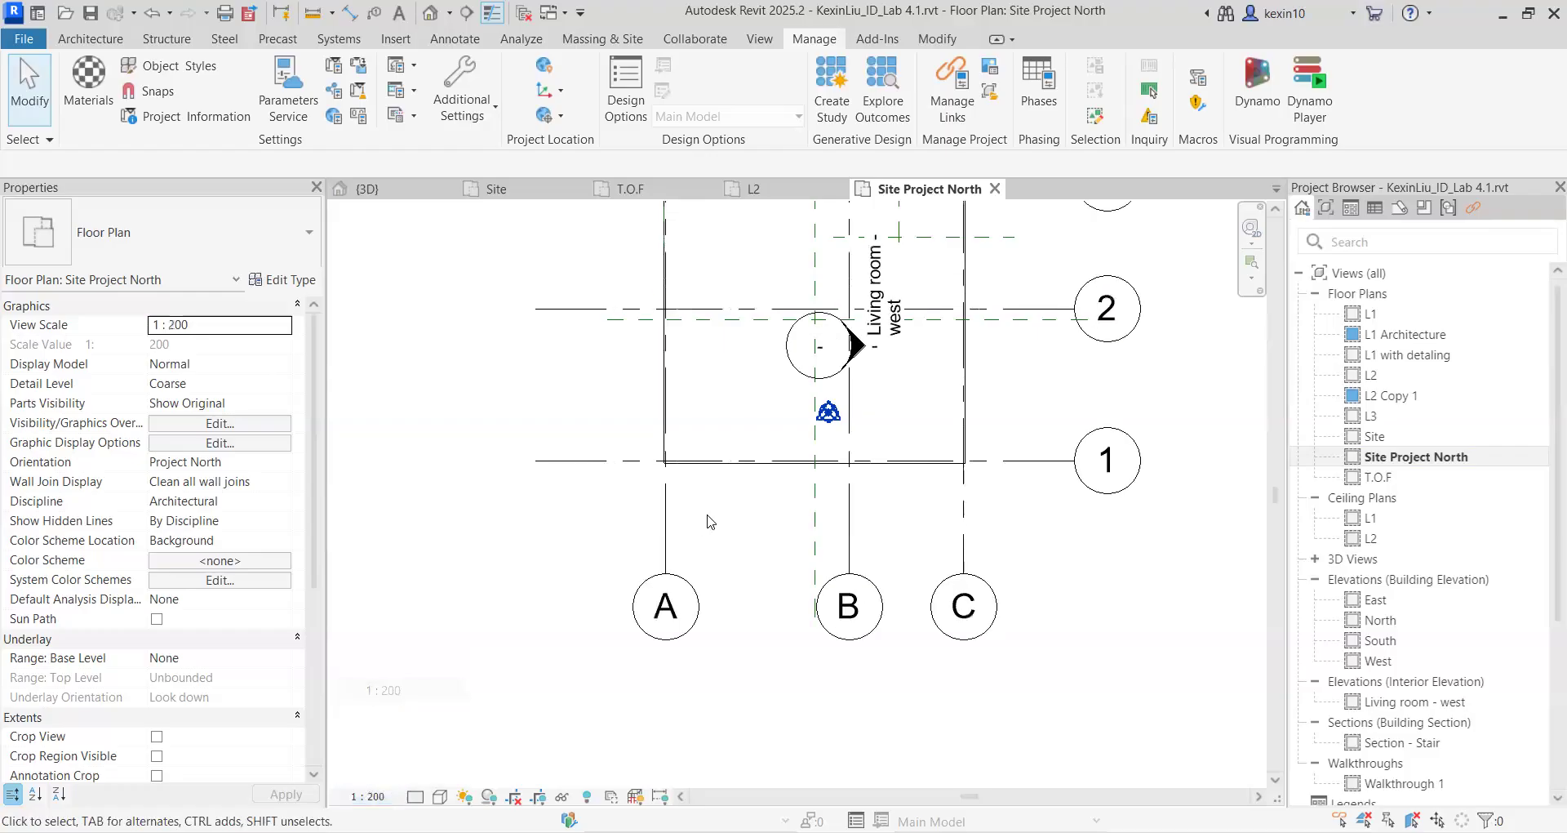
Show the missing grid bubble at the west end of grid 1 and clear the selection
scroll(783, 424, up, 5)
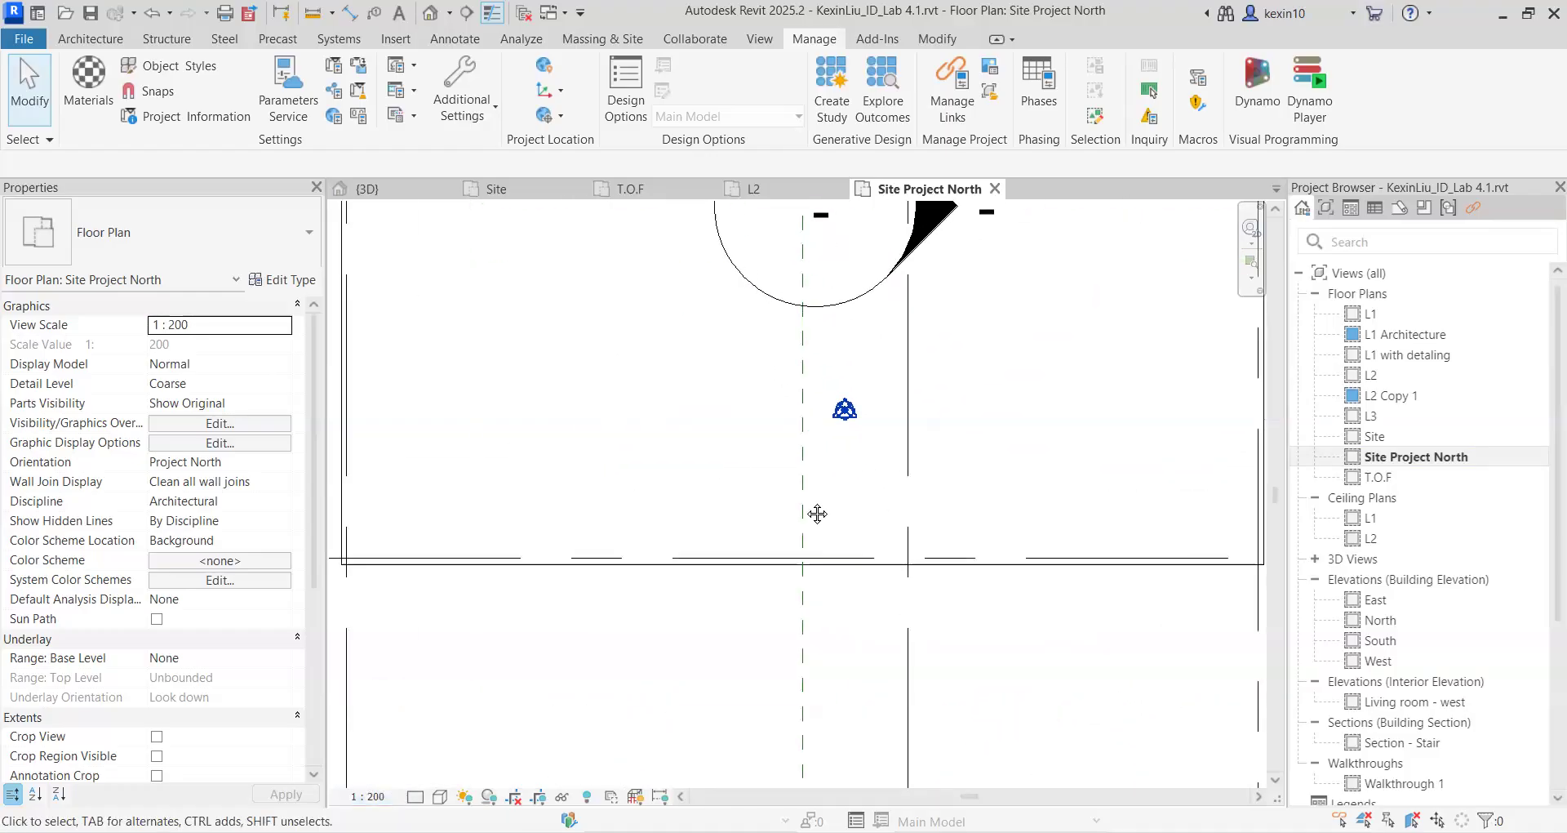
scroll(817, 513, down, 2)
drag(802, 517, 765, 455)
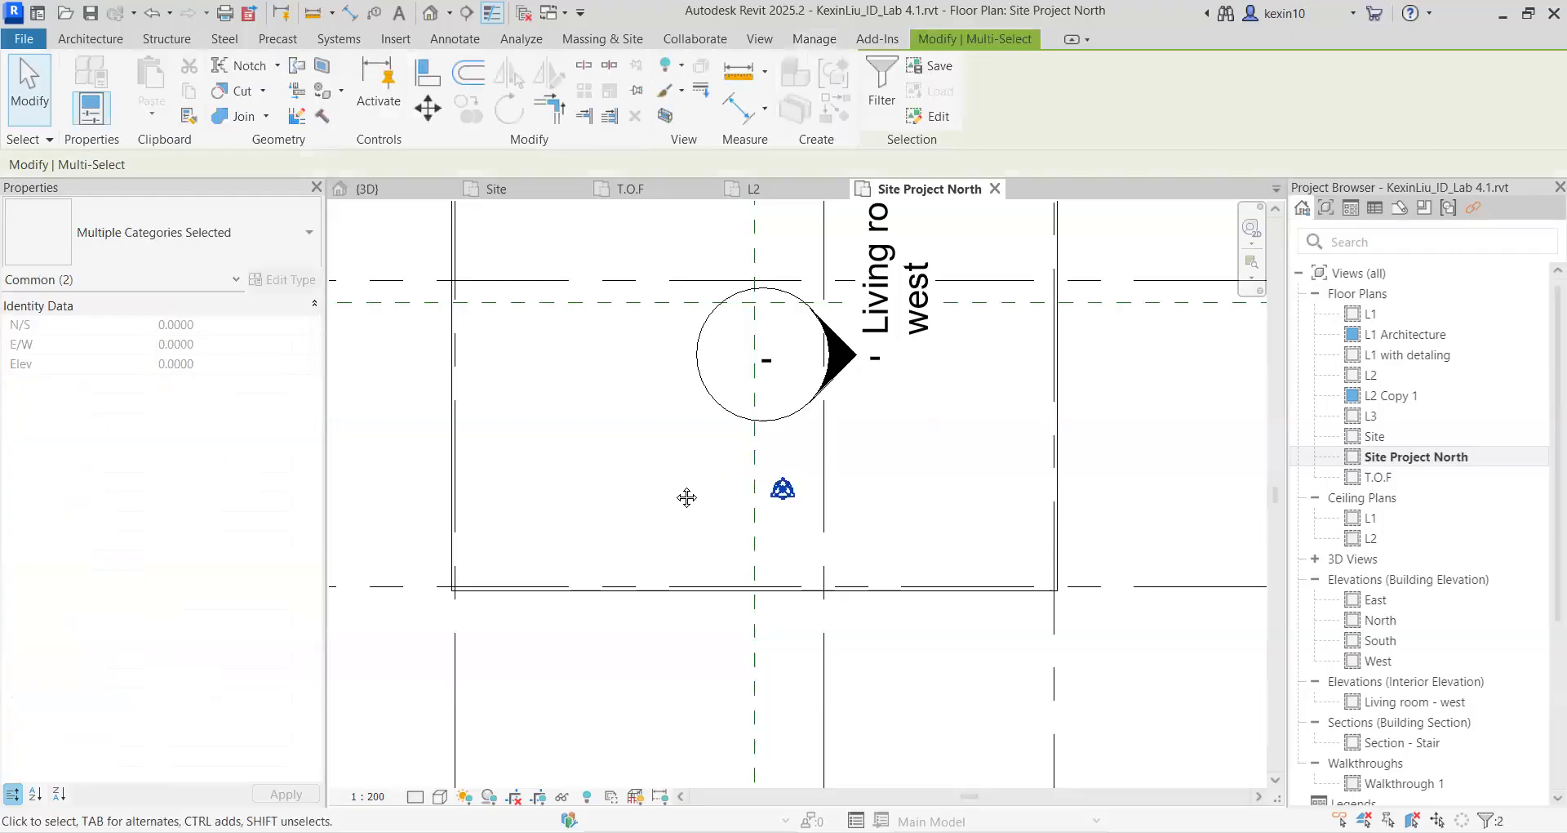
scroll(543, 620, up, 3)
scroll(559, 592, down, 3)
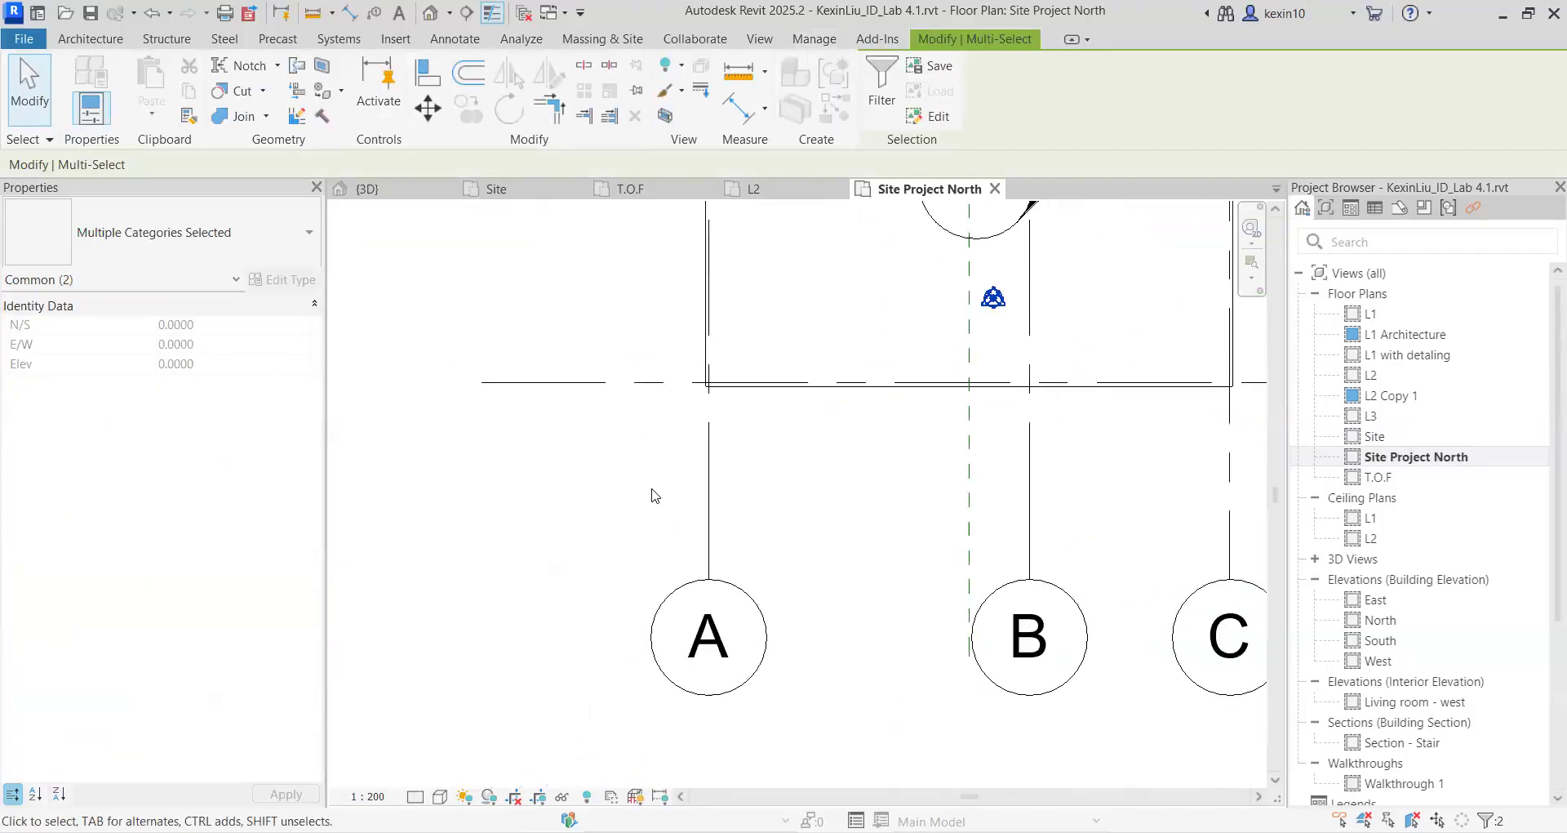
click(571, 409)
click(350, 410)
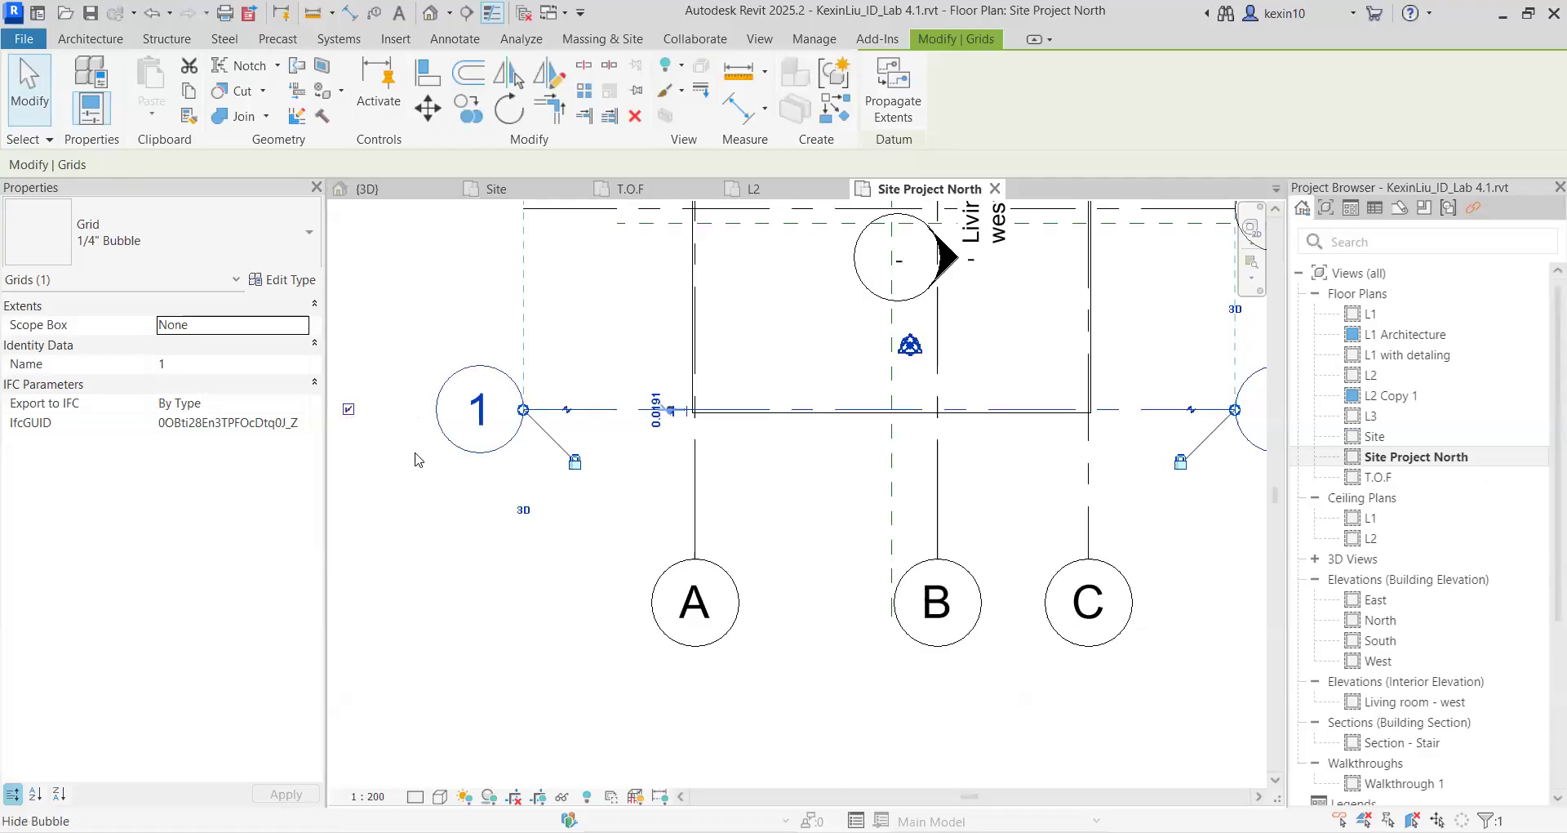
middle_drag(1005, 393, 930, 456)
key(Escape)
Move the project base point and survey point together to the intersection of grids 1 and A, and clear the selection
scroll(868, 392, up, 3)
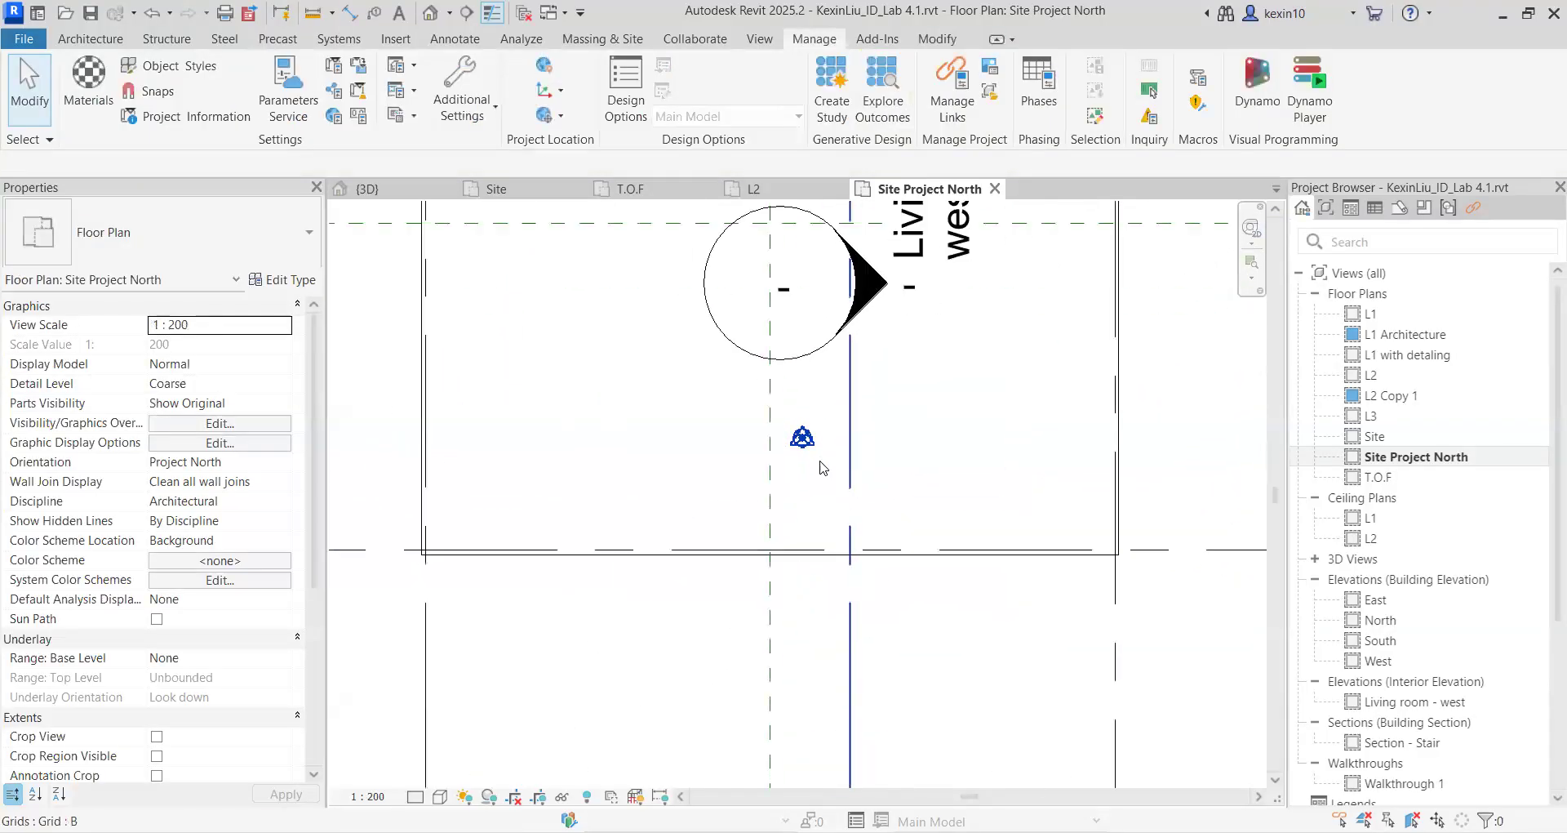
click(751, 384)
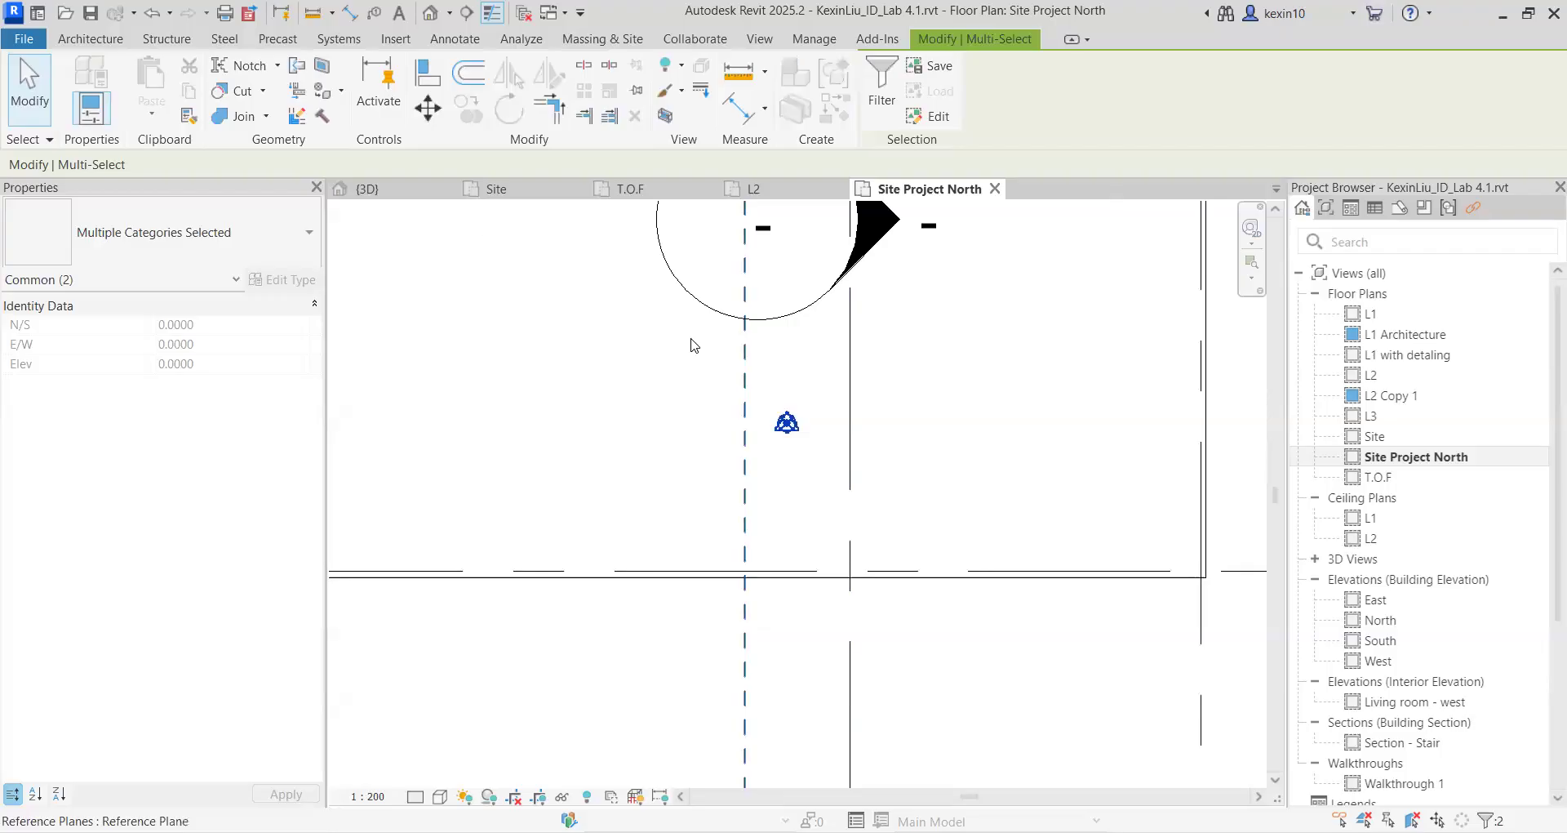
click(426, 114)
scroll(789, 453, up, 2)
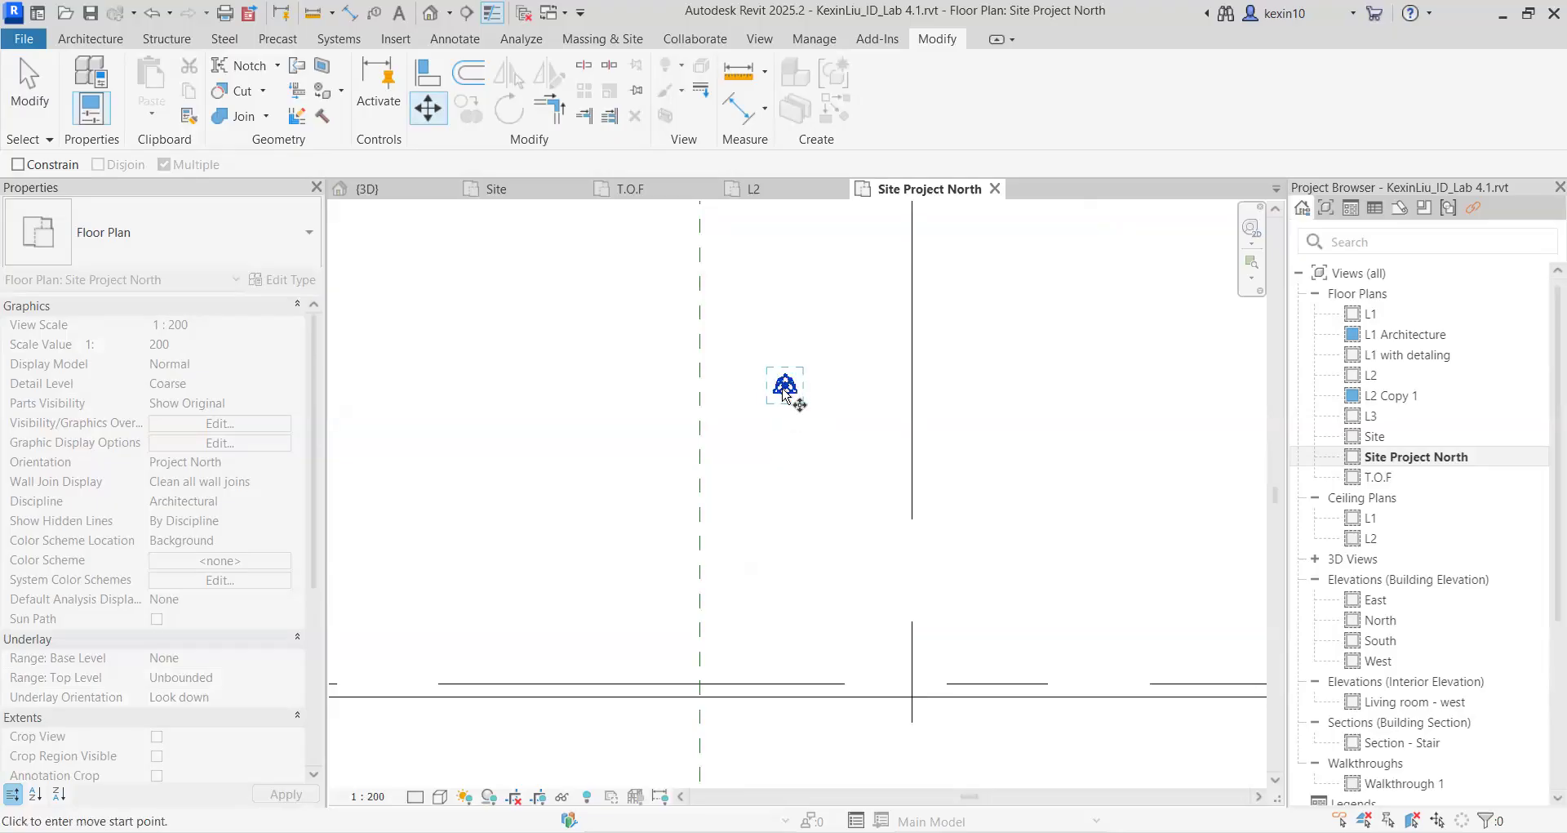
click(785, 387)
scroll(594, 454, down, 2)
middle_drag(336, 520, 914, 393)
scroll(658, 507, down, 3)
middle_drag(651, 511, 881, 361)
scroll(652, 458, down, 1)
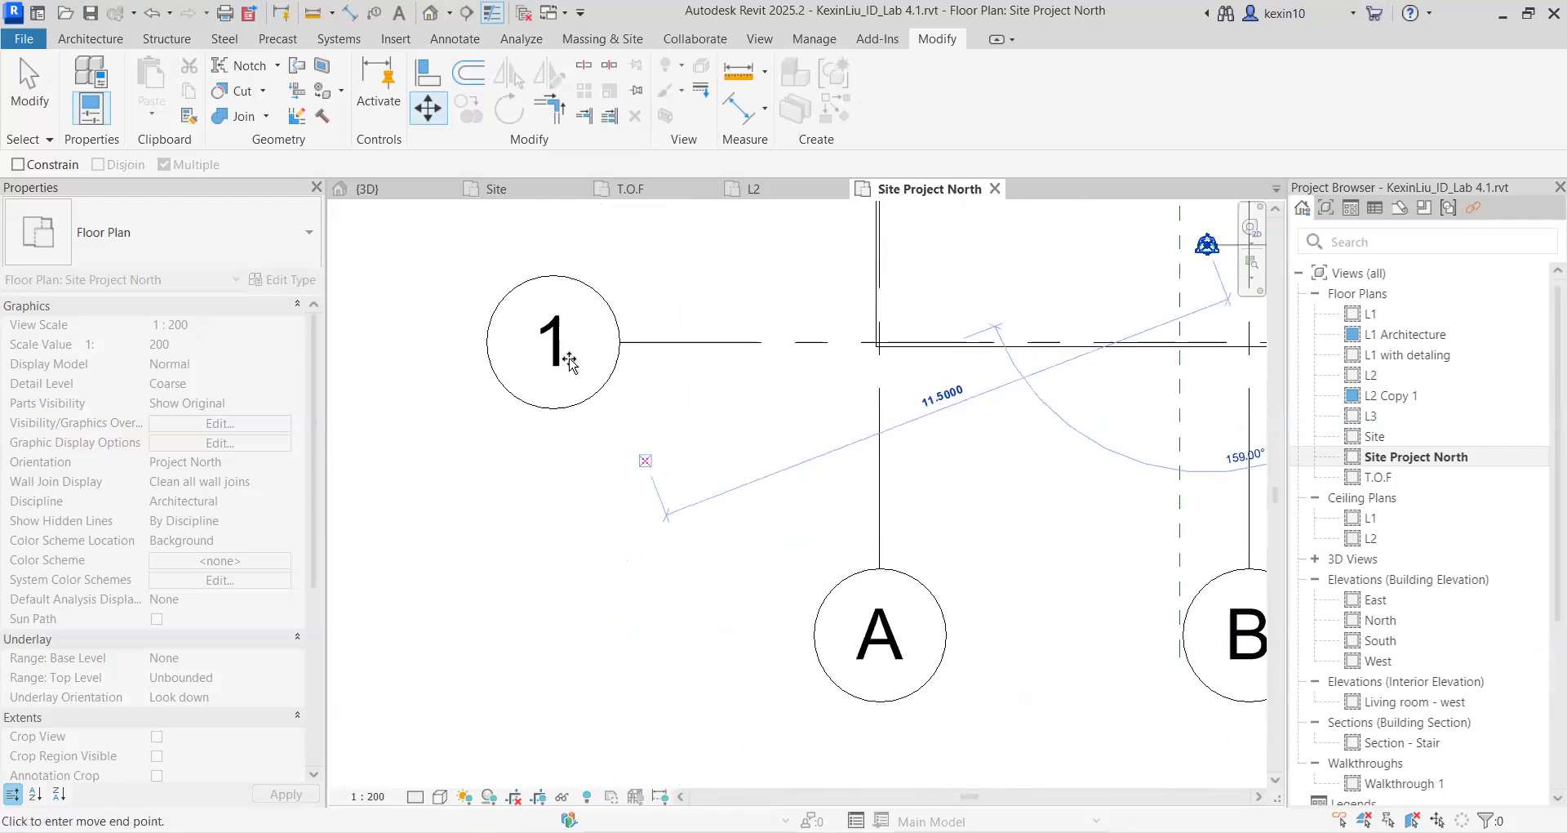
scroll(800, 462, up, 5)
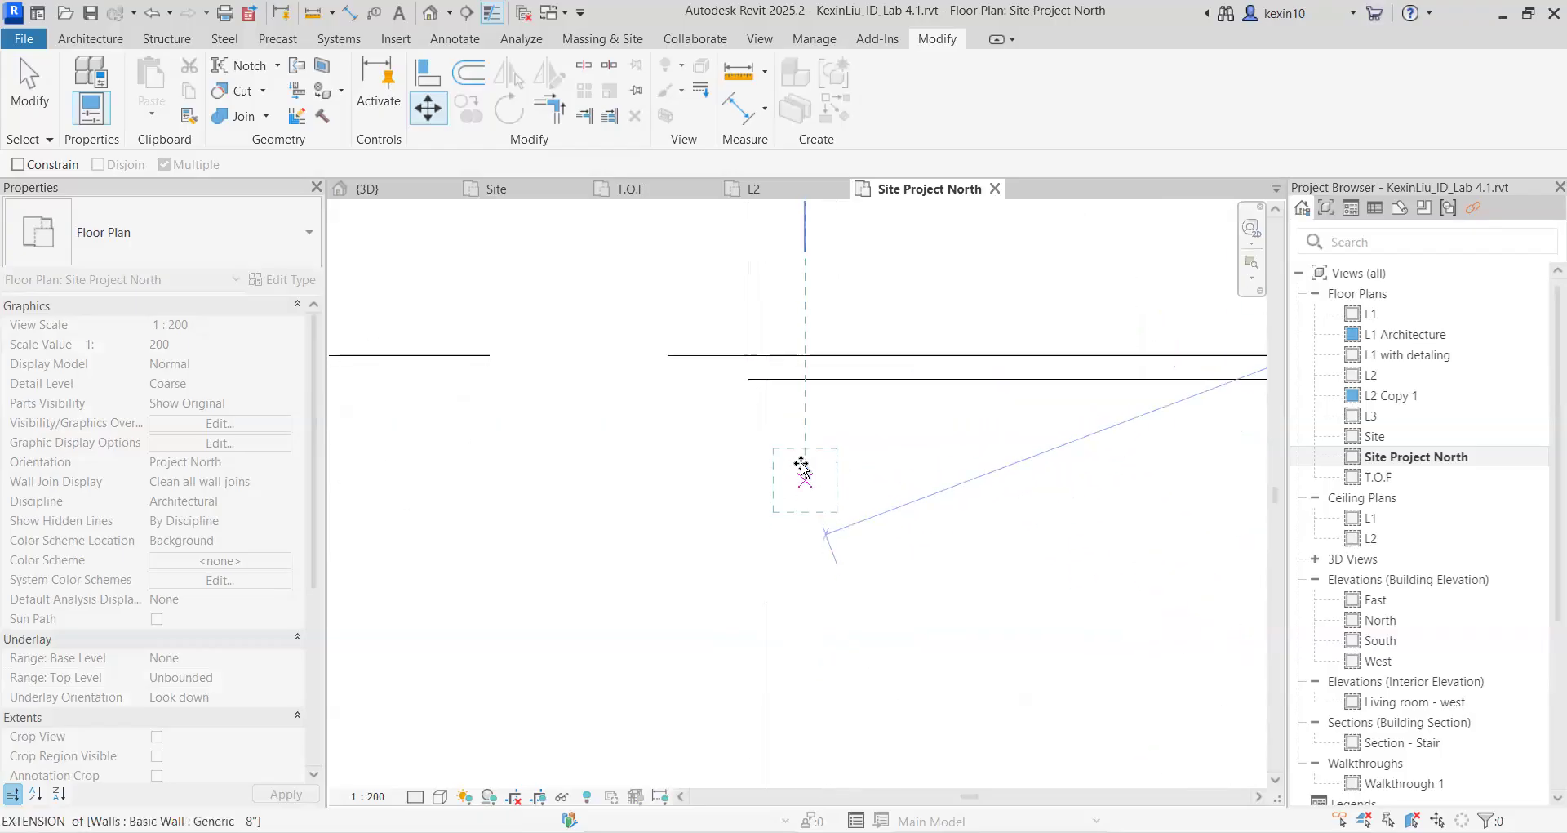
middle_drag(797, 397, 800, 476)
scroll(734, 335, down, 1)
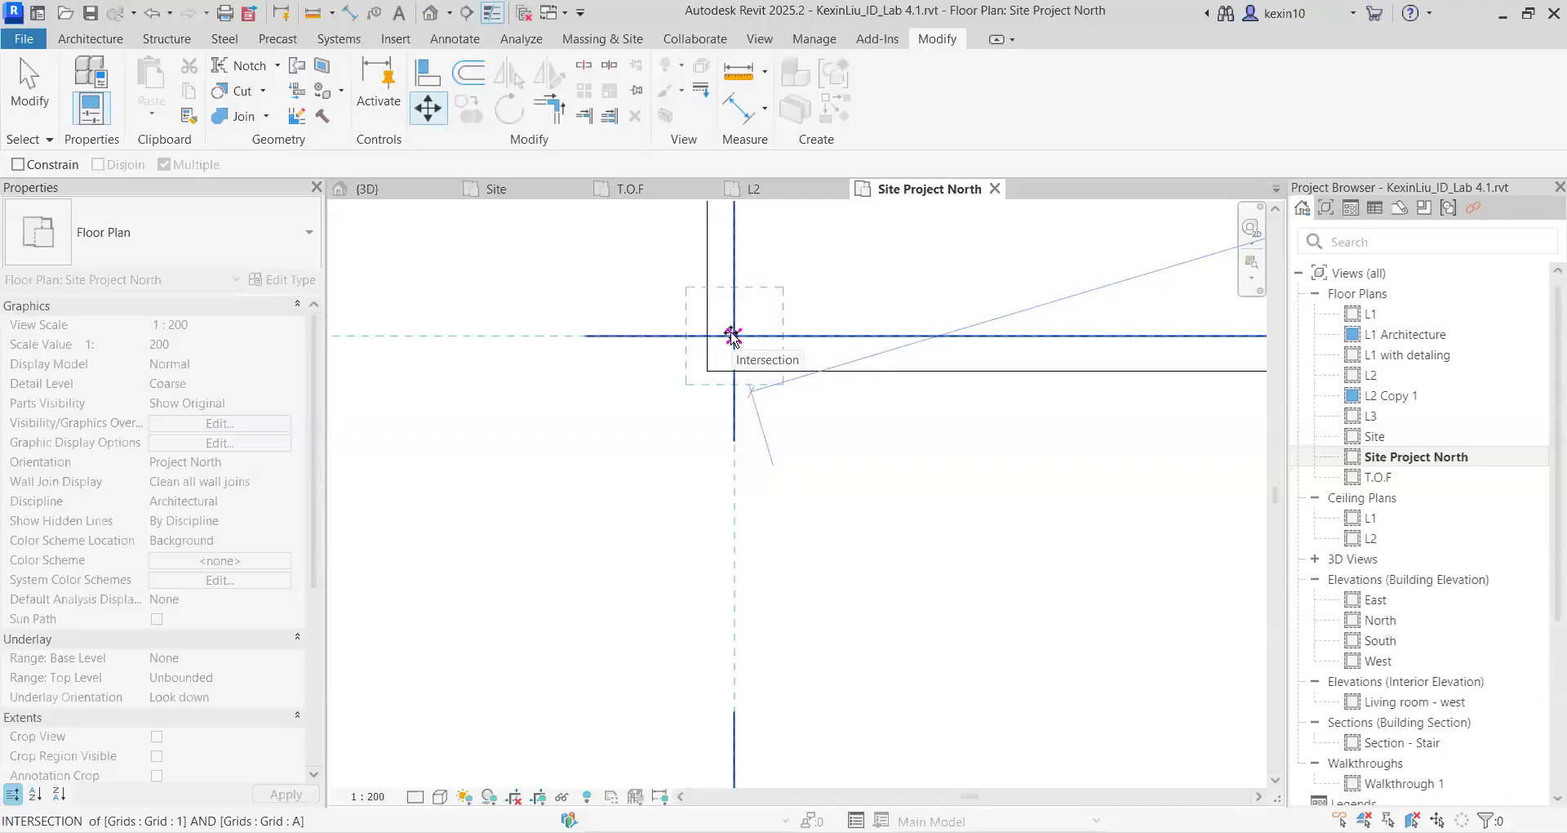
click(733, 336)
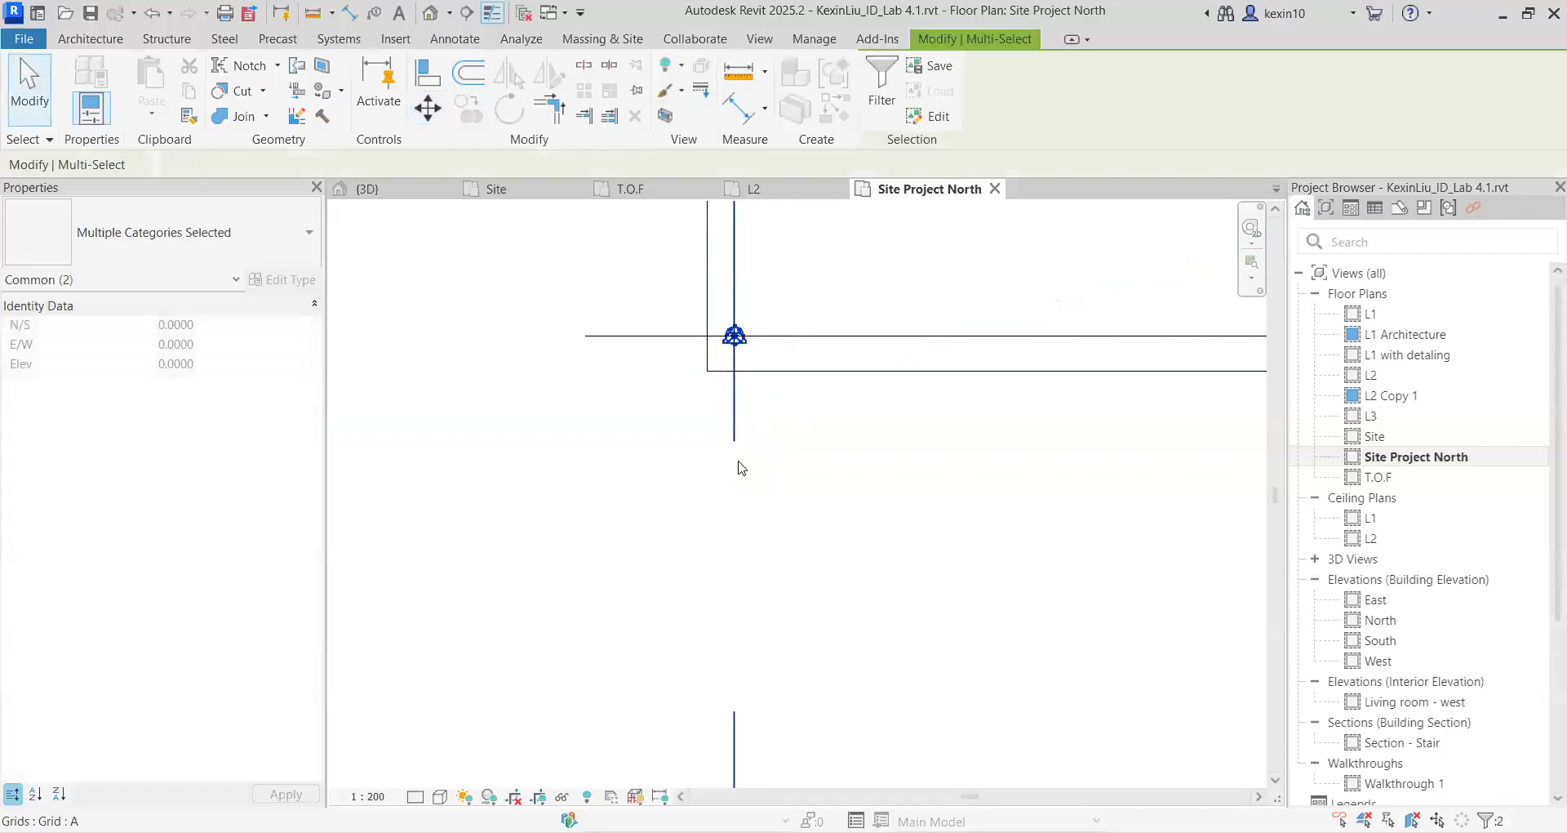
scroll(759, 449, down, 5)
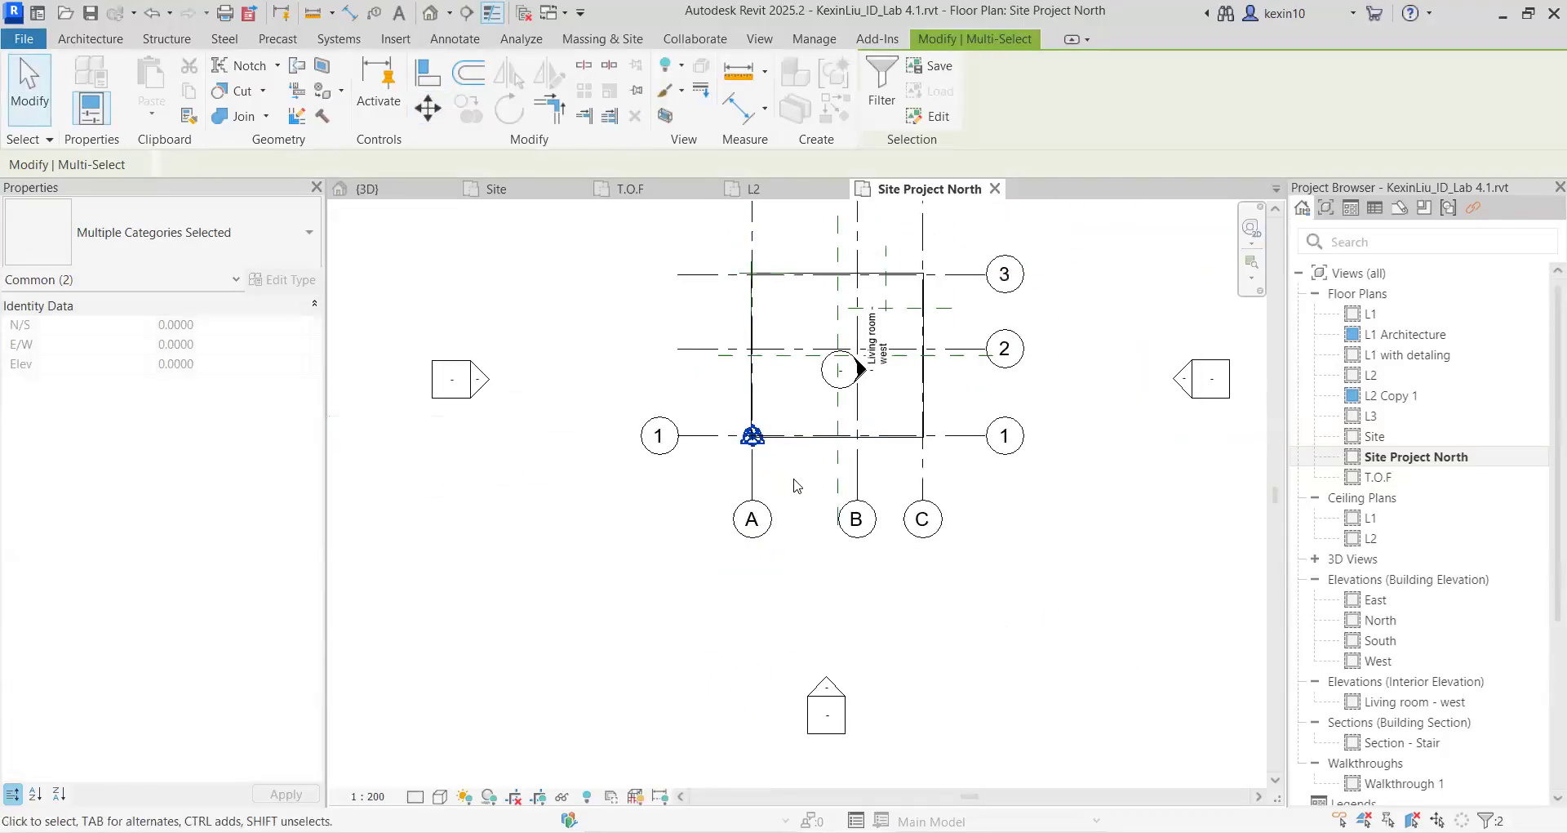
click(792, 475)
scroll(792, 473, up, 3)
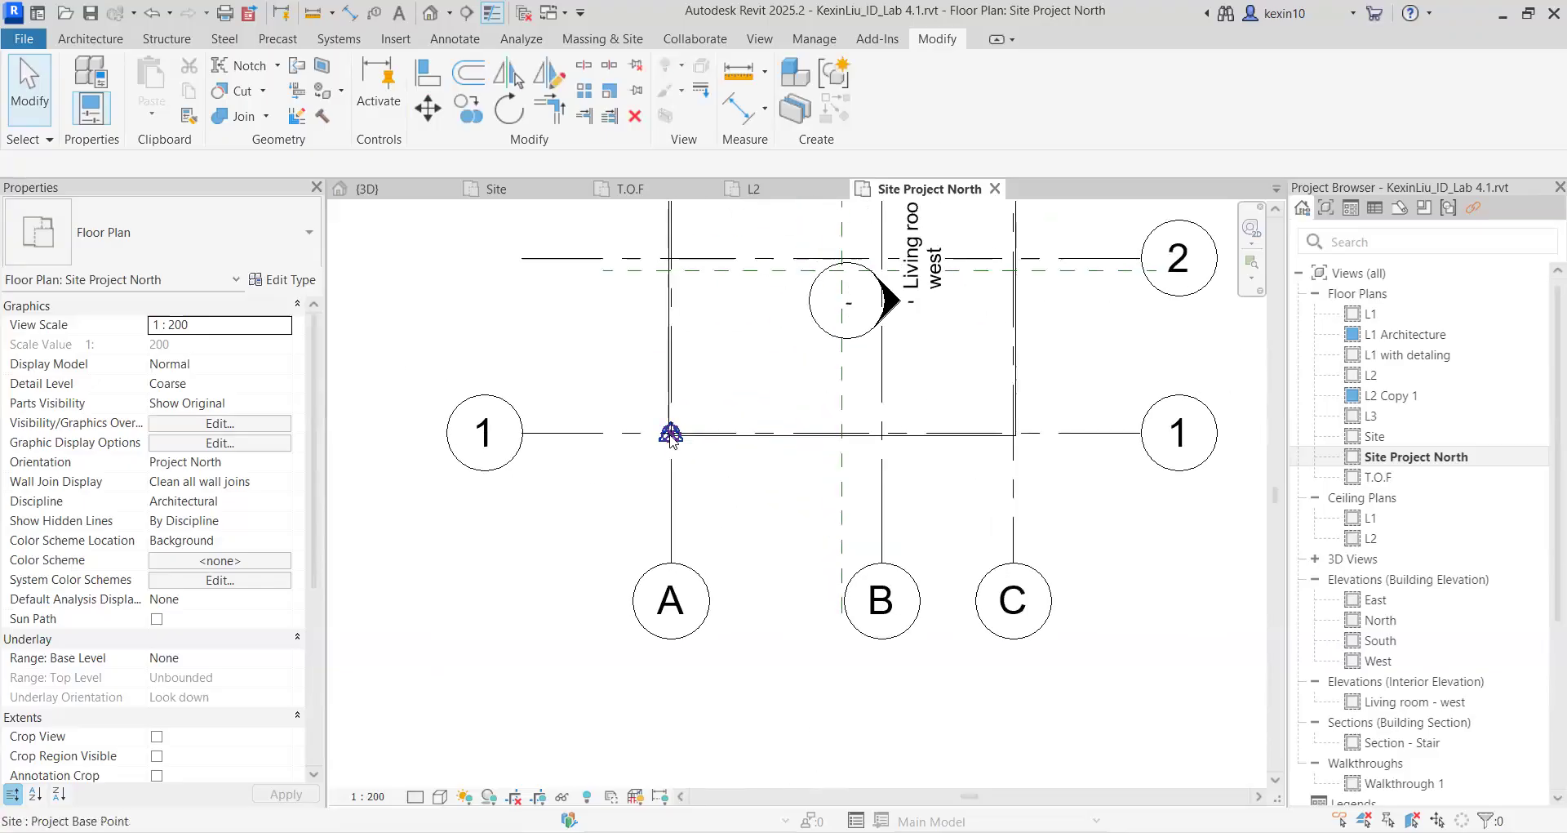
Check the project base point's shared site coordinates and angle to true north at grids 1 and A, and clear the selection
click(747, 475)
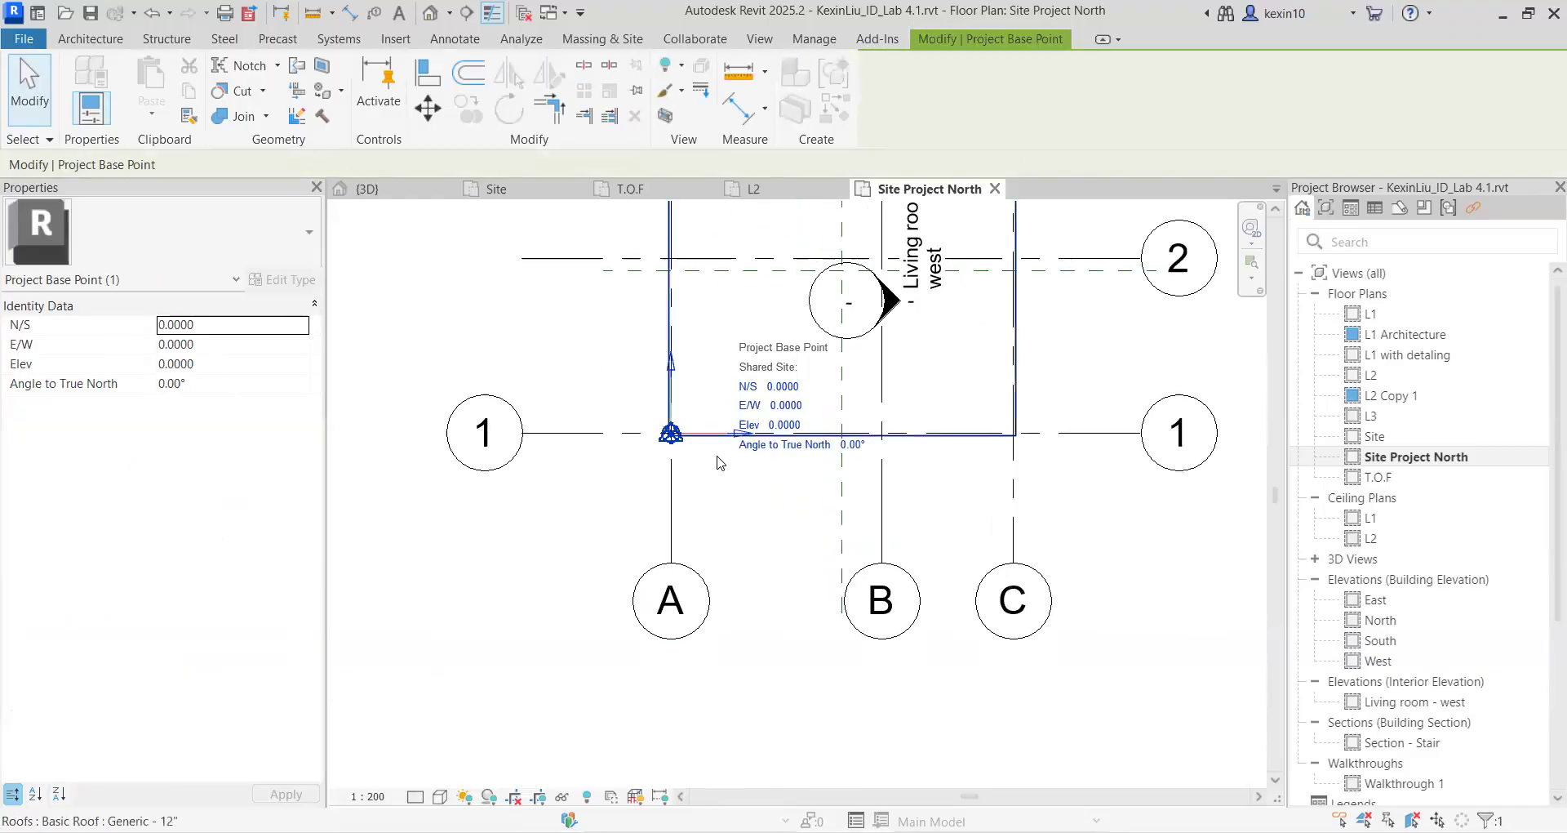
scroll(732, 471, up, 2)
scroll(733, 471, down, 3)
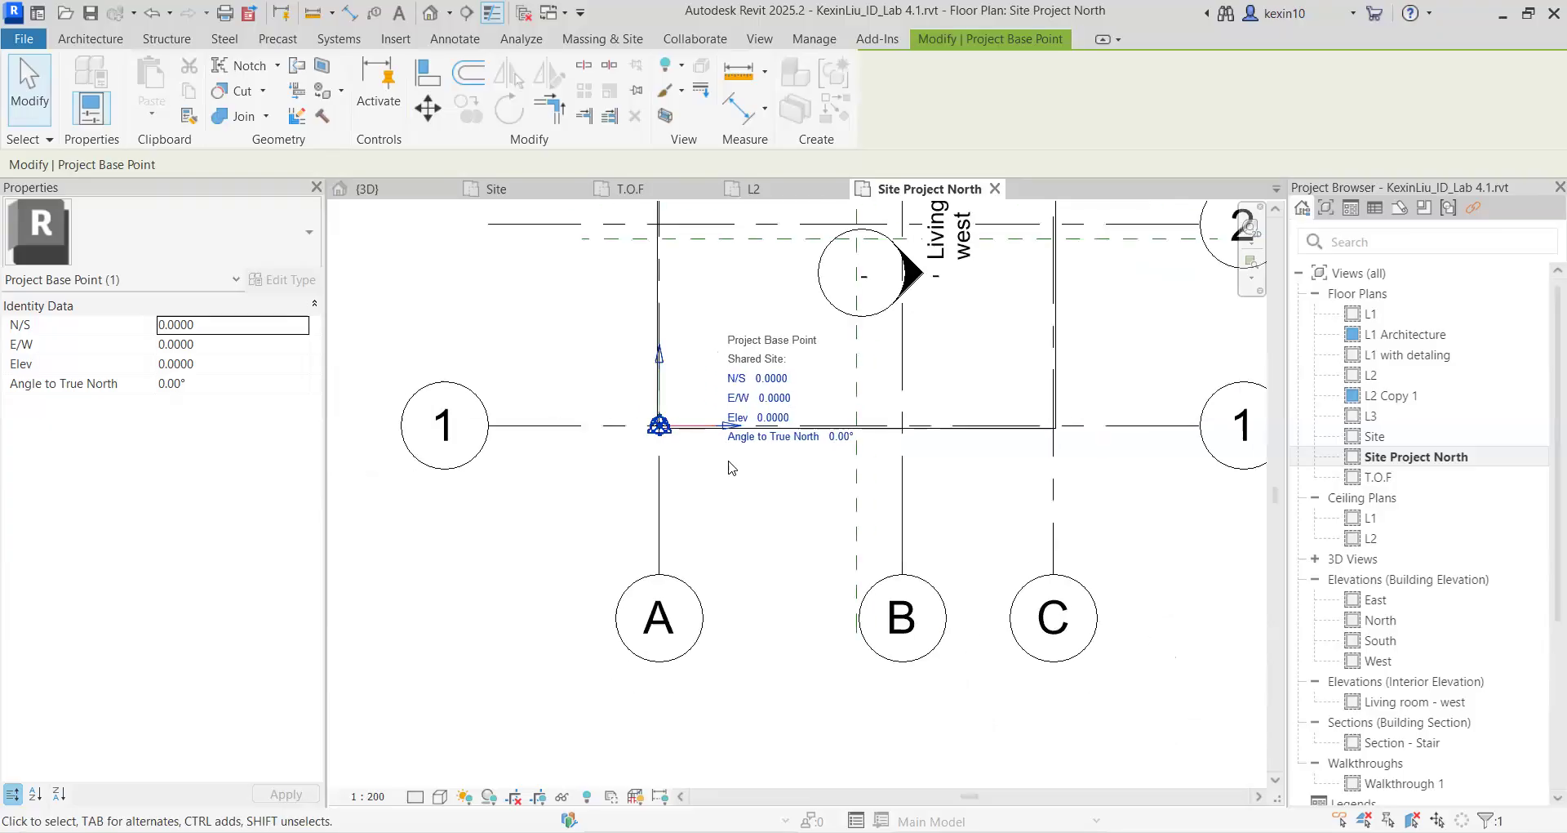
scroll(755, 452, up, 2)
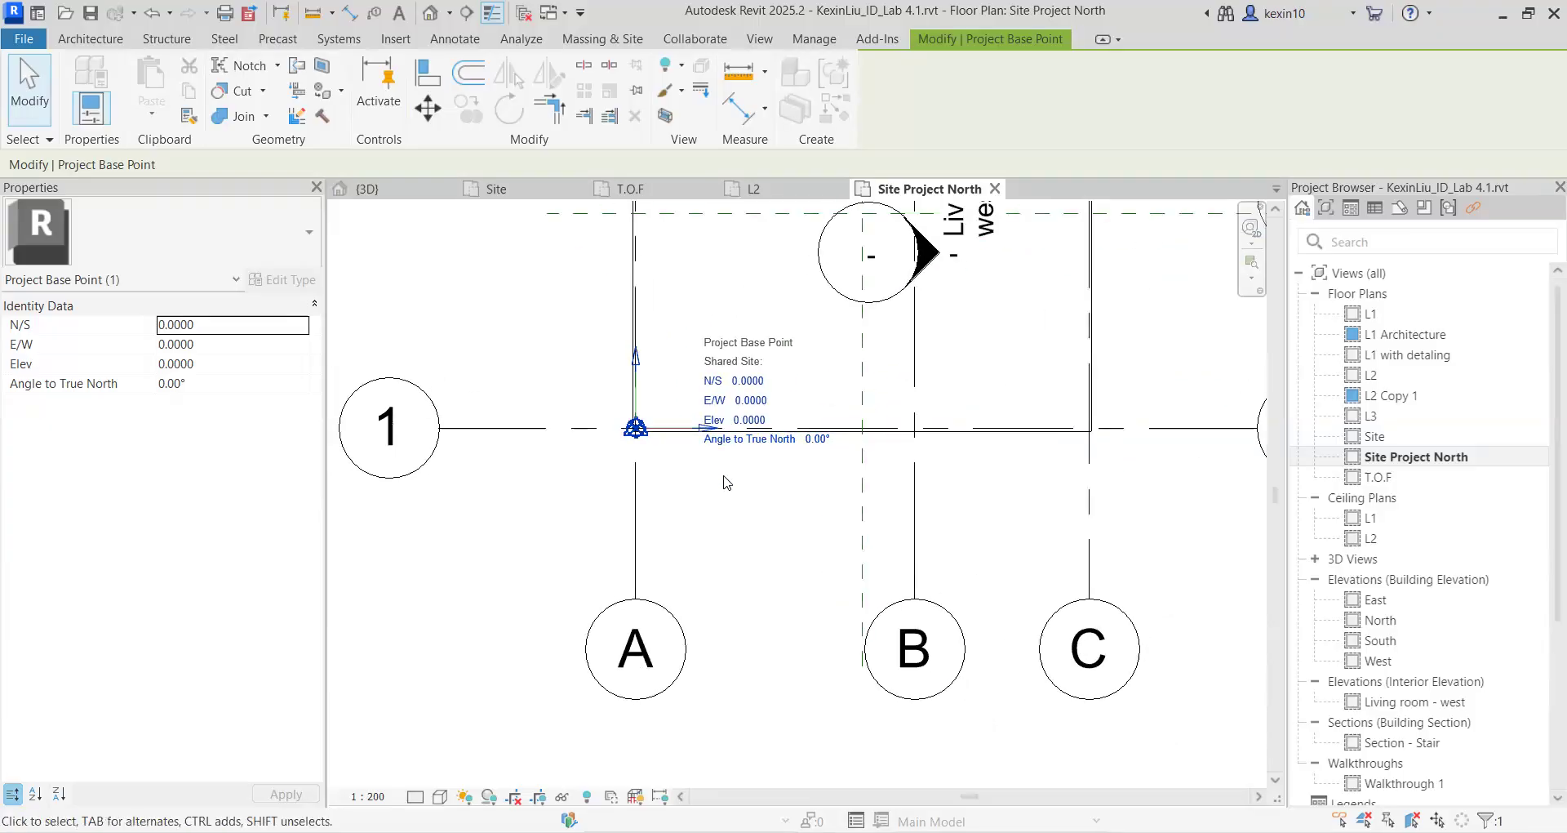
click(742, 496)
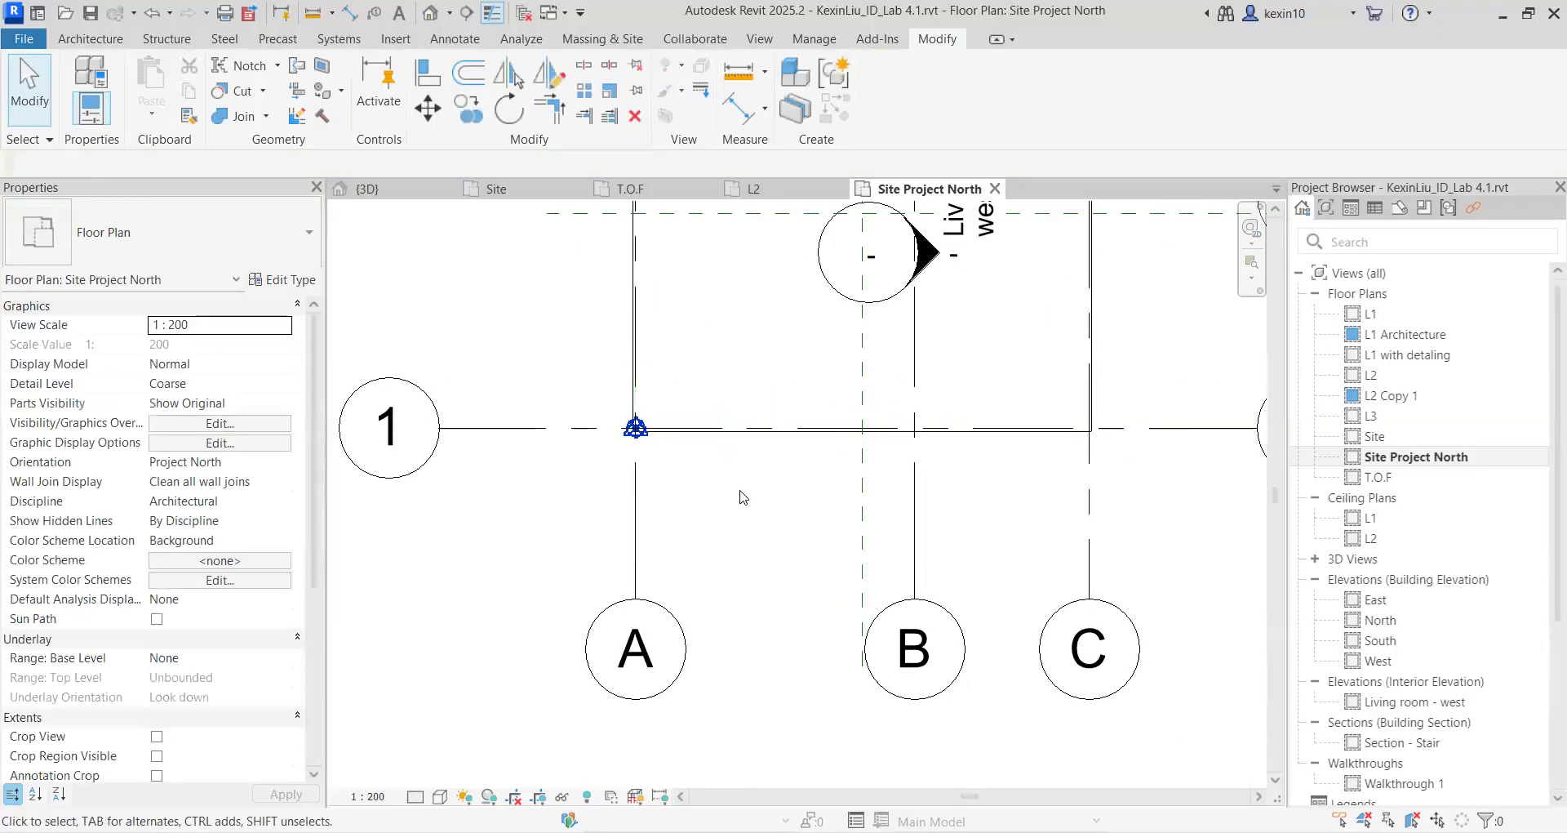
Link ACAD-Lab 5 - modeling-Model.dwg into the Site Project North plan with Manual - Center positioning at Level L1, oriented to the view
scroll(739, 498, down, 4)
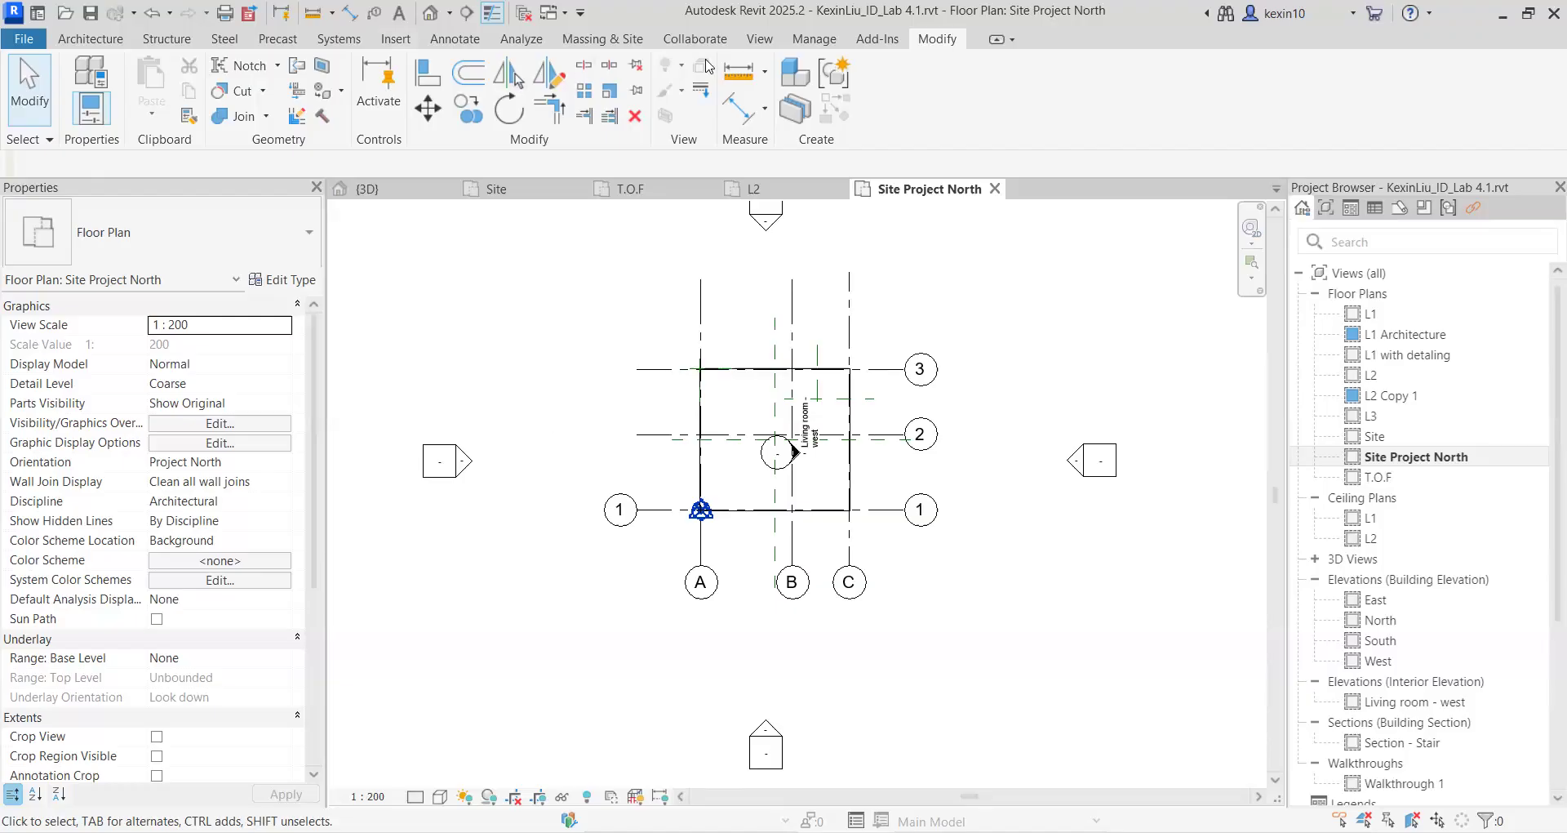
click(600, 39)
click(804, 39)
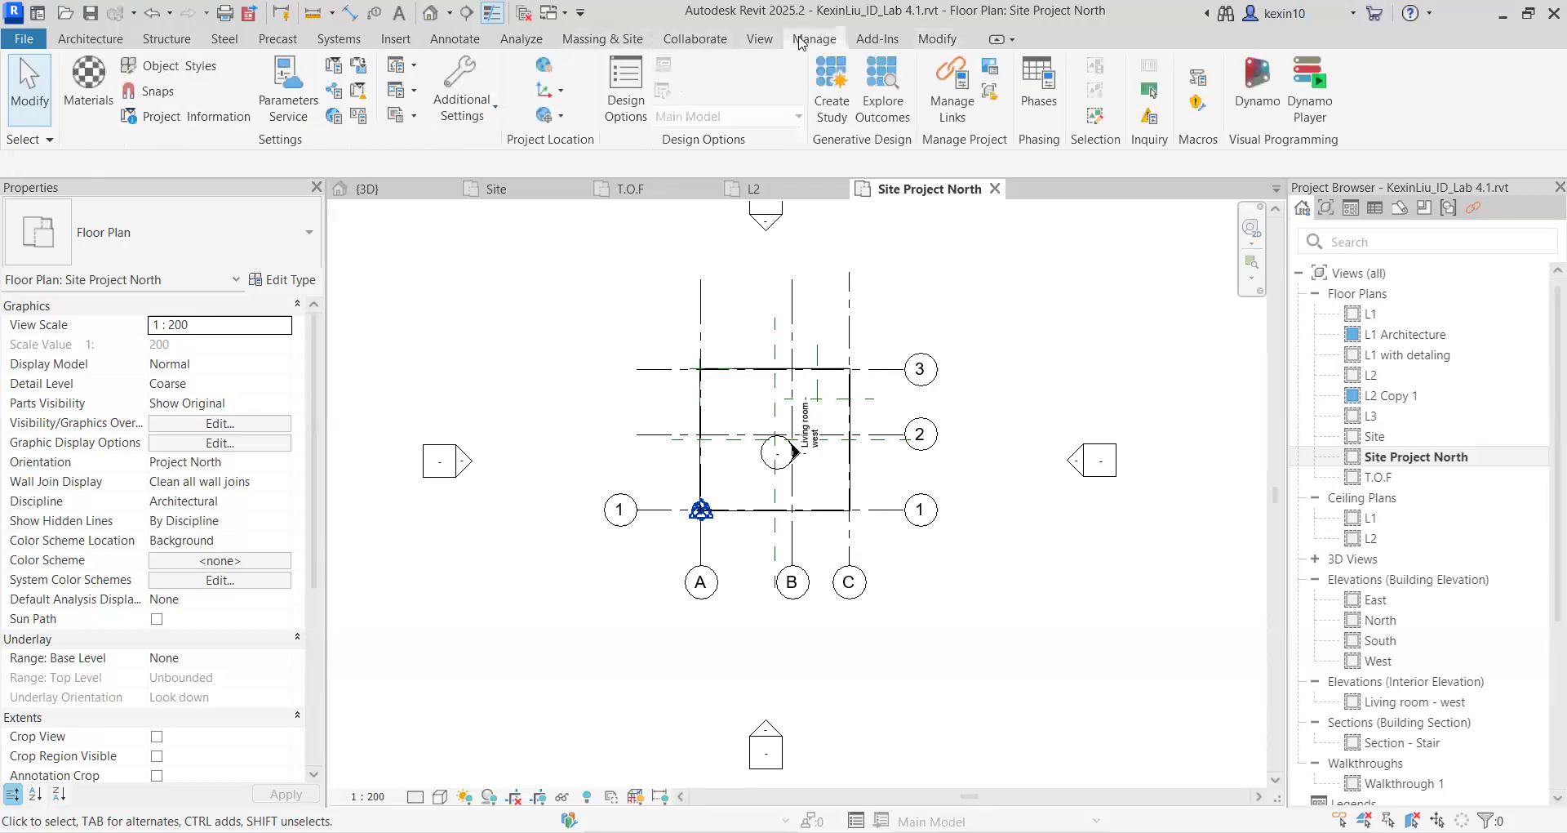
click(383, 43)
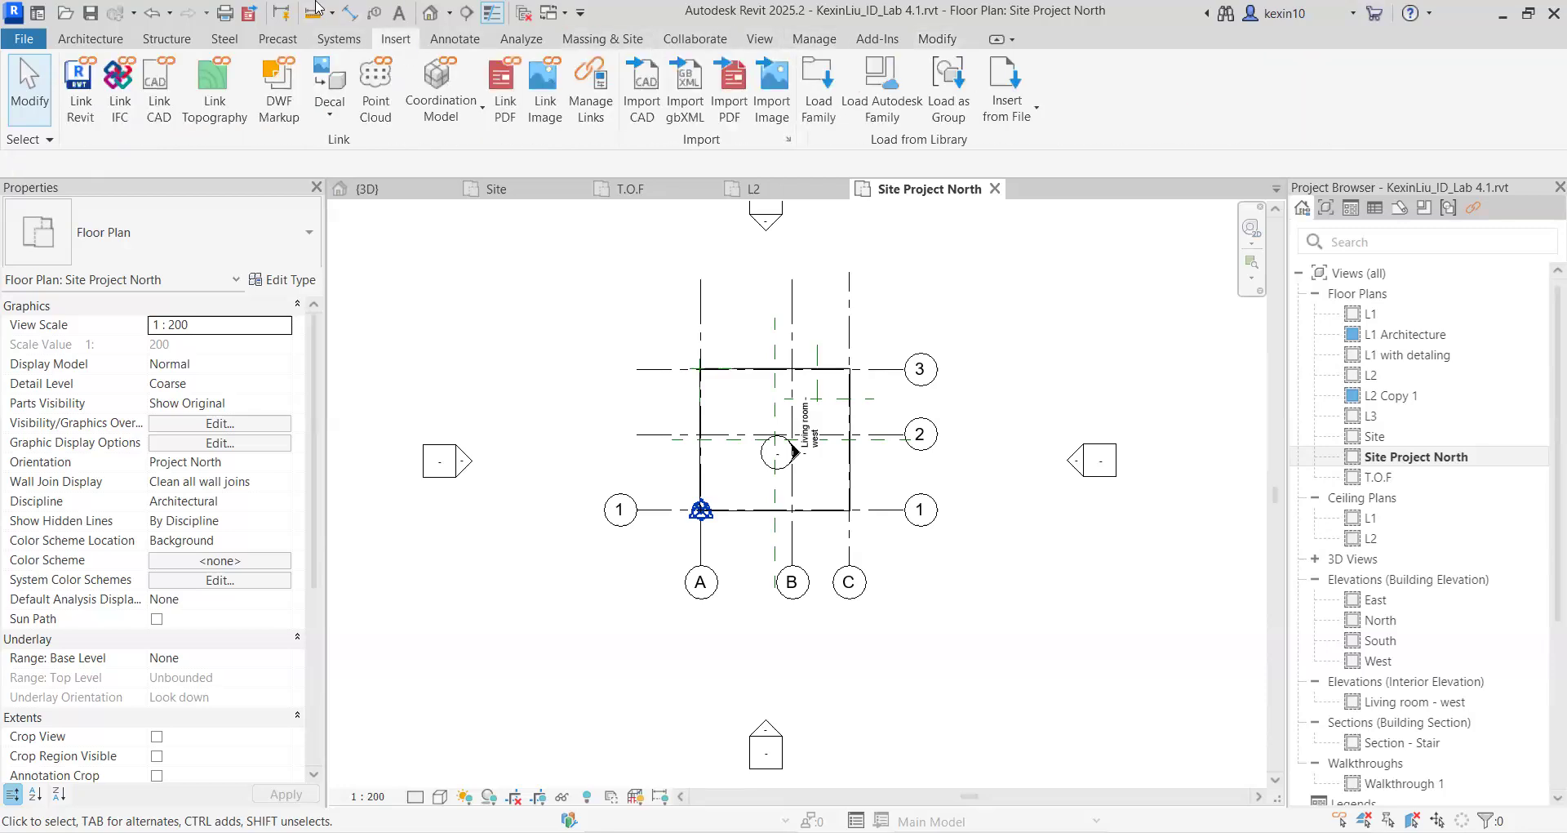
click(158, 120)
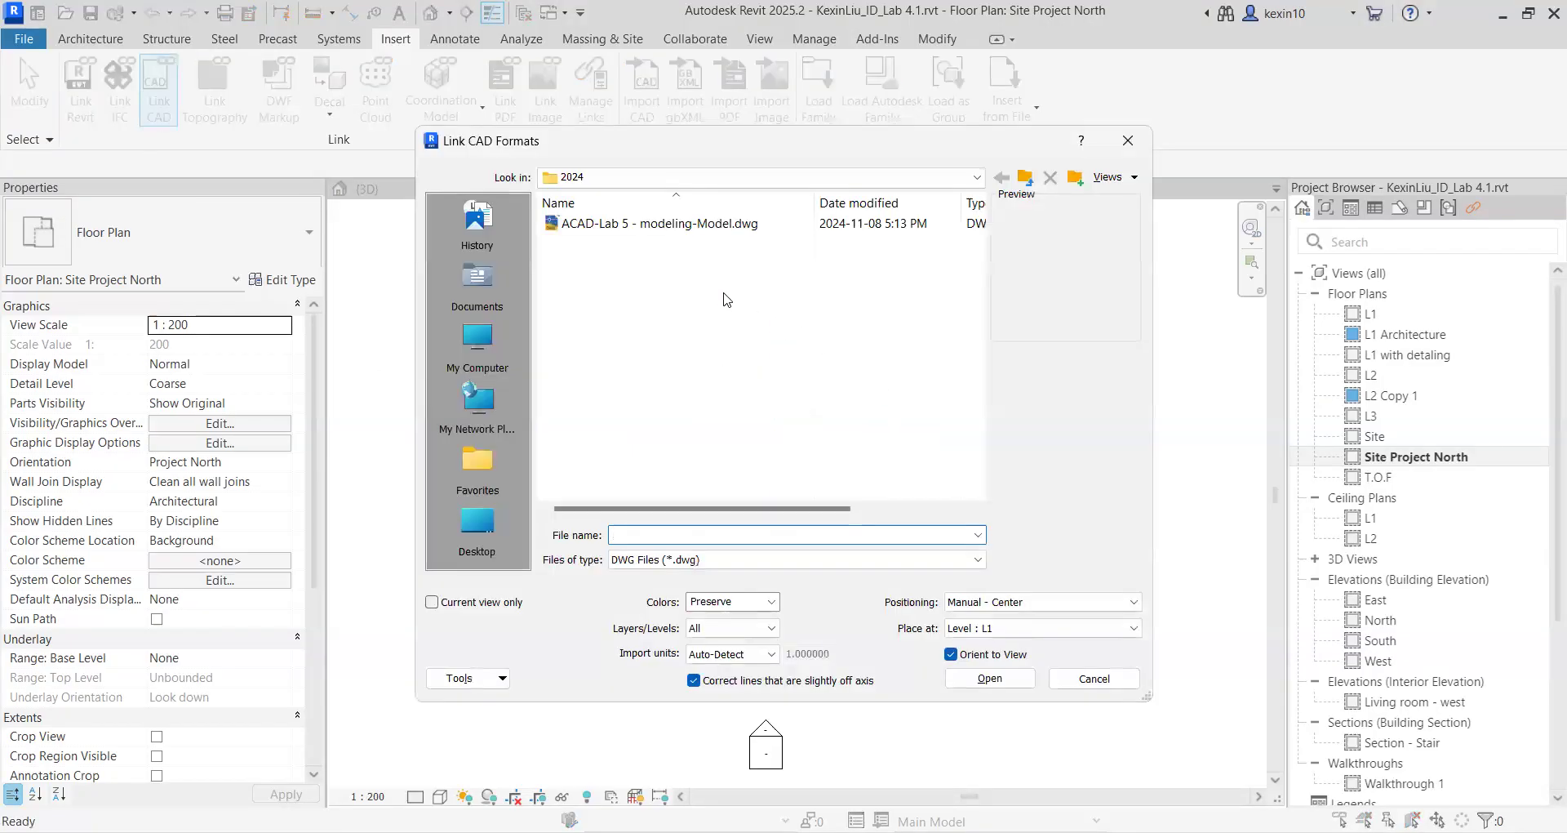
click(705, 229)
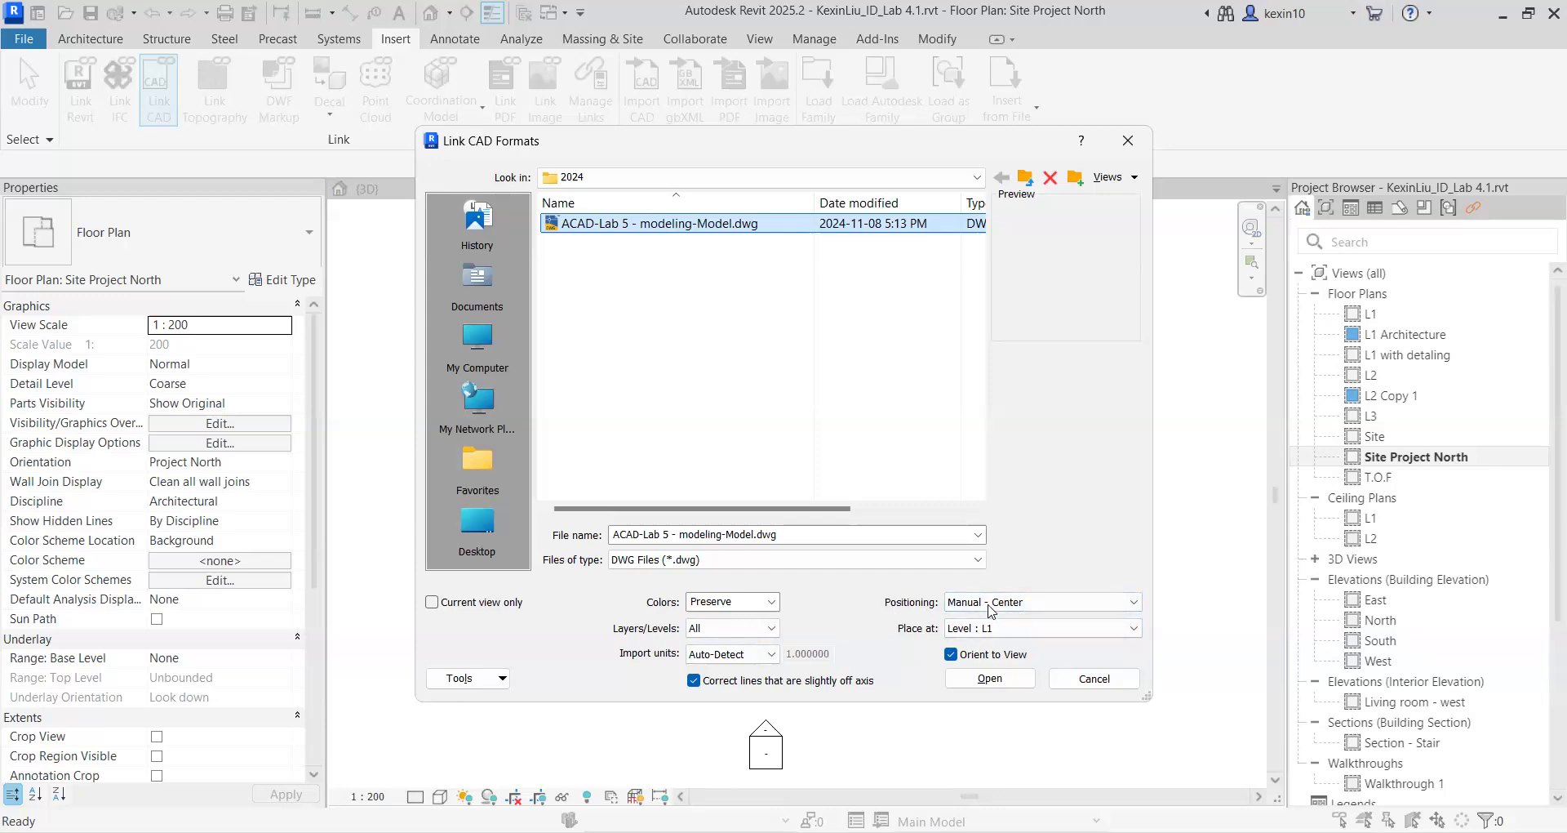
click(985, 605)
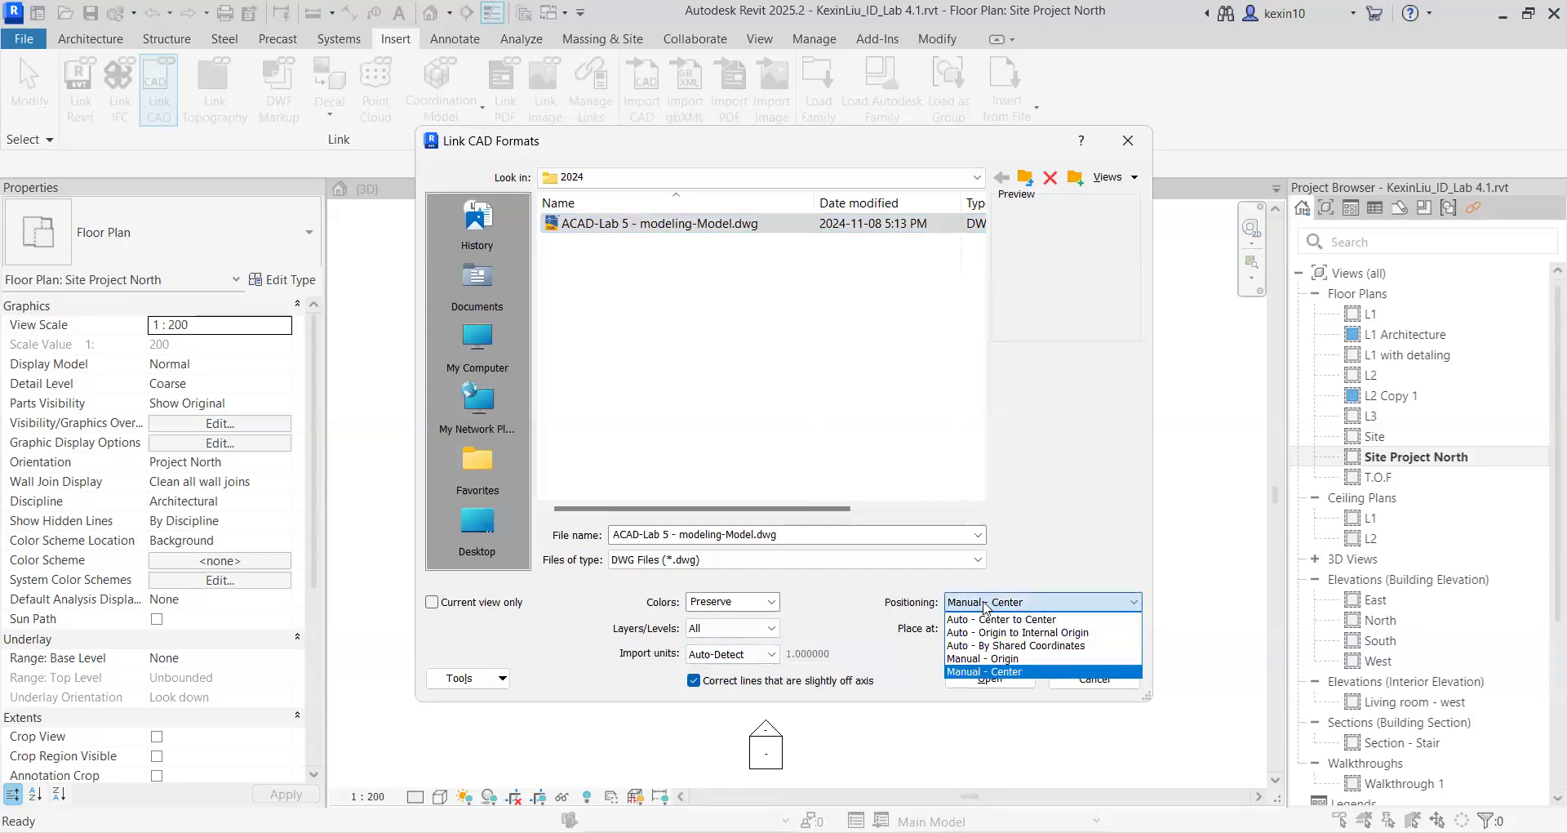
click(966, 671)
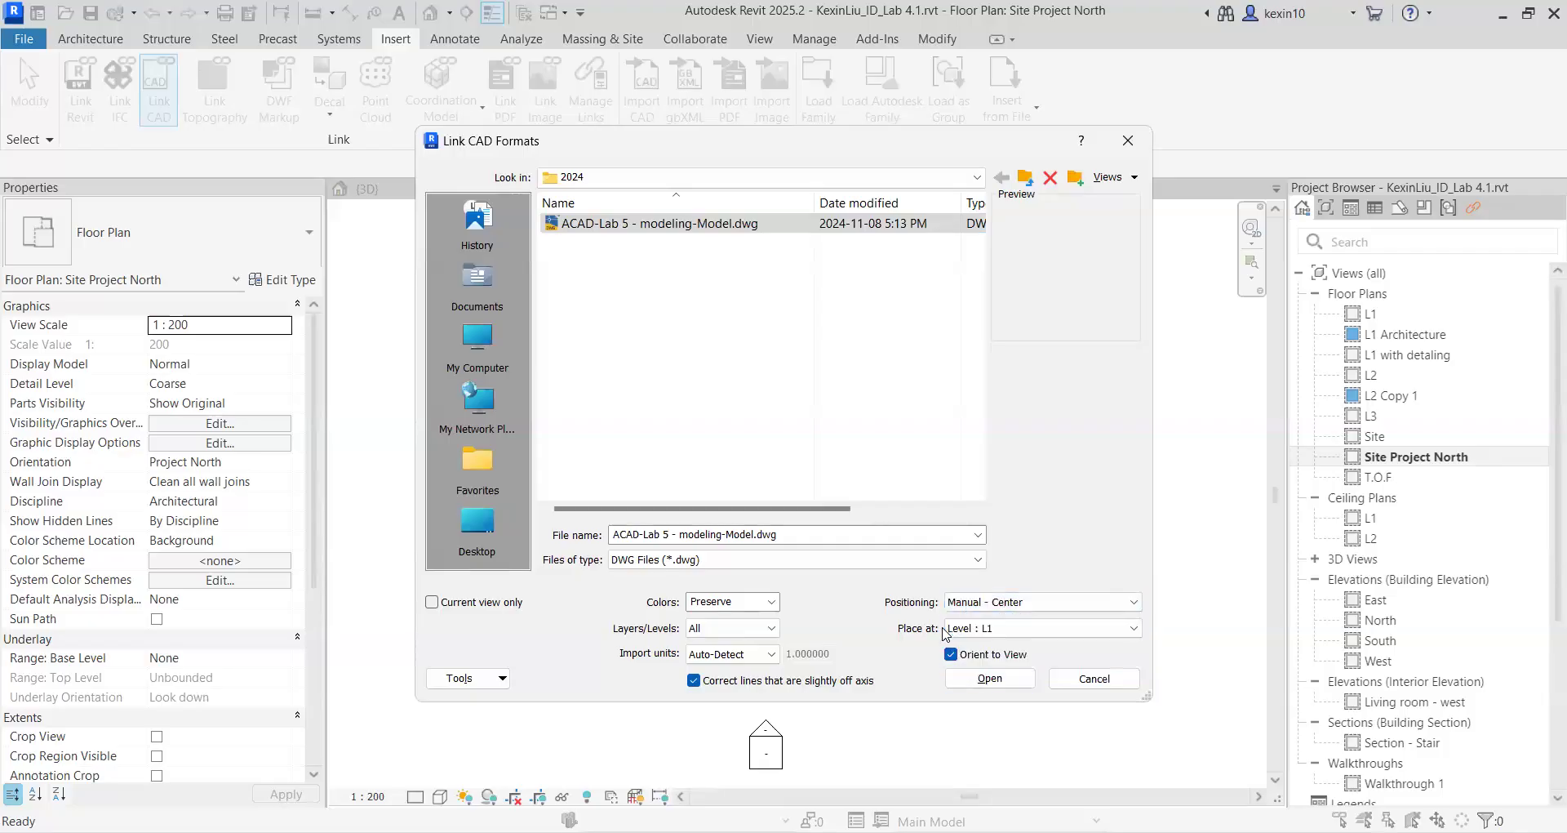
click(989, 678)
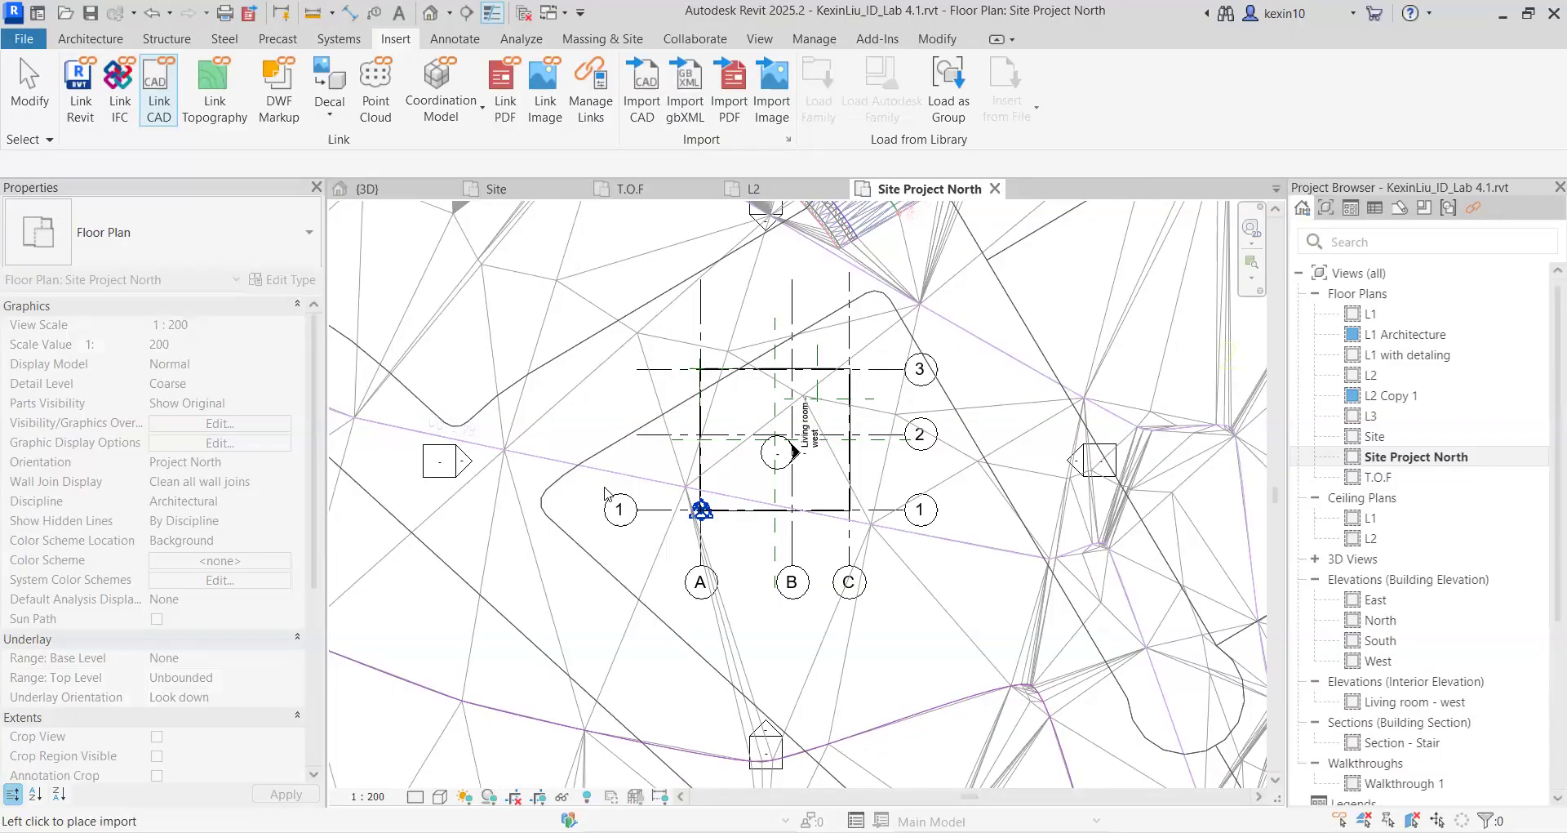
Place the linked site drawing northeast of the building, clear of the building grids
click(667, 471)
scroll(668, 471, down, 8)
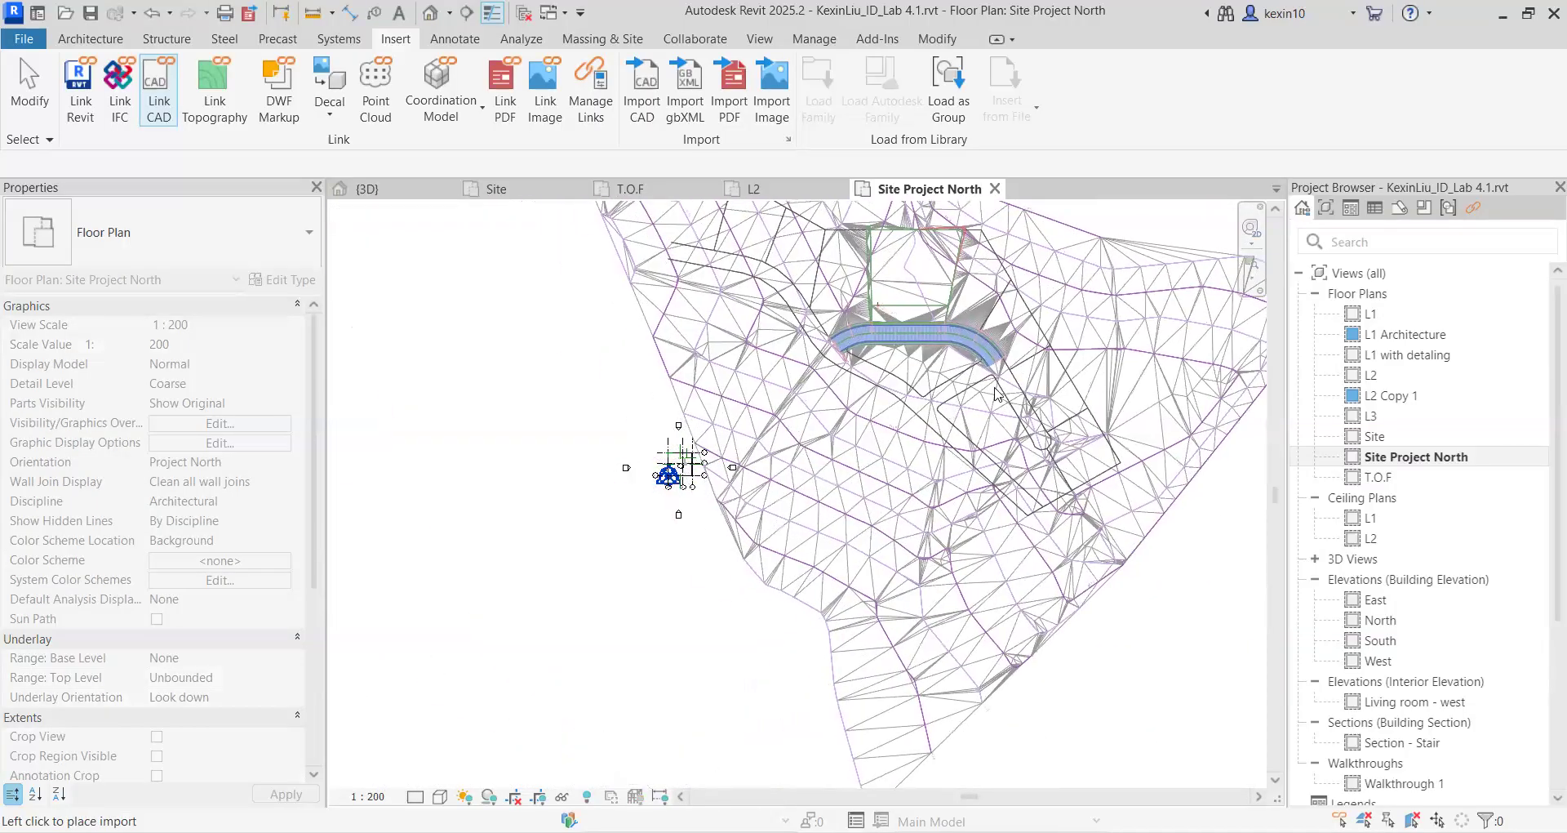
scroll(996, 395, down, 4)
scroll(898, 478, up, 3)
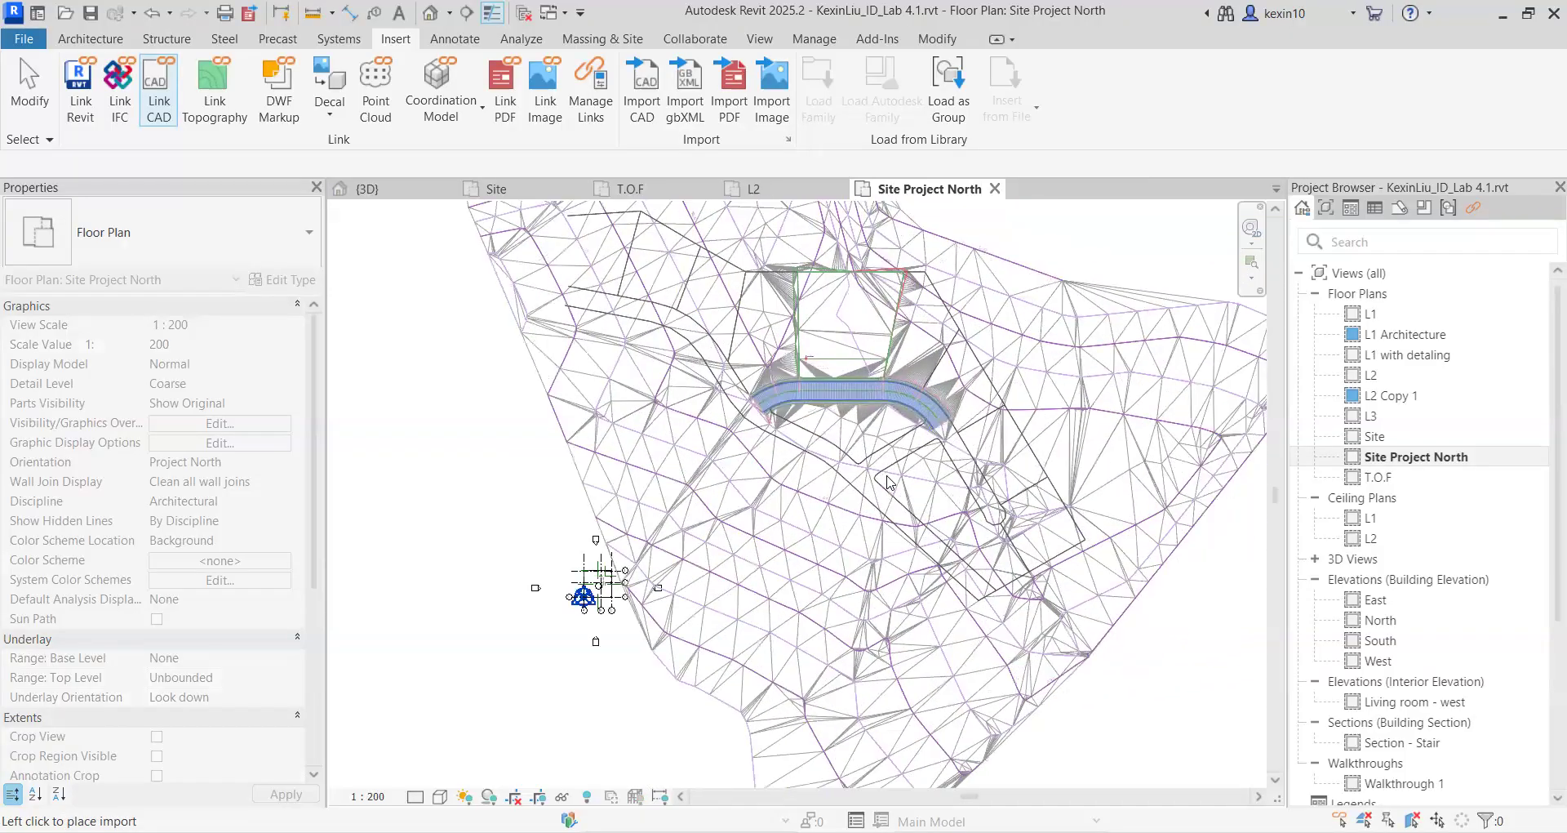
scroll(947, 461, down, 4)
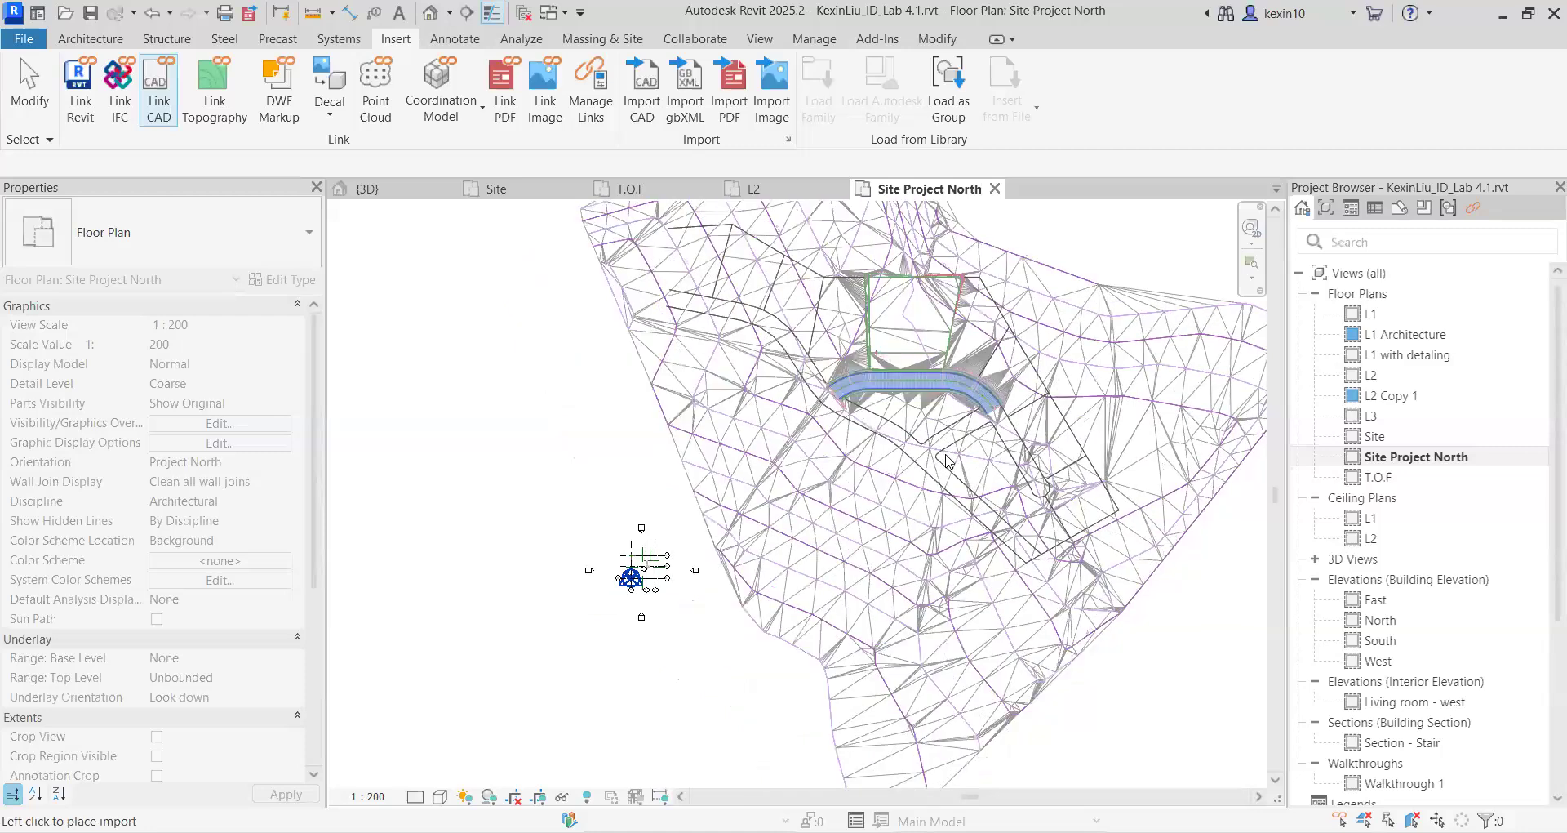
click(942, 462)
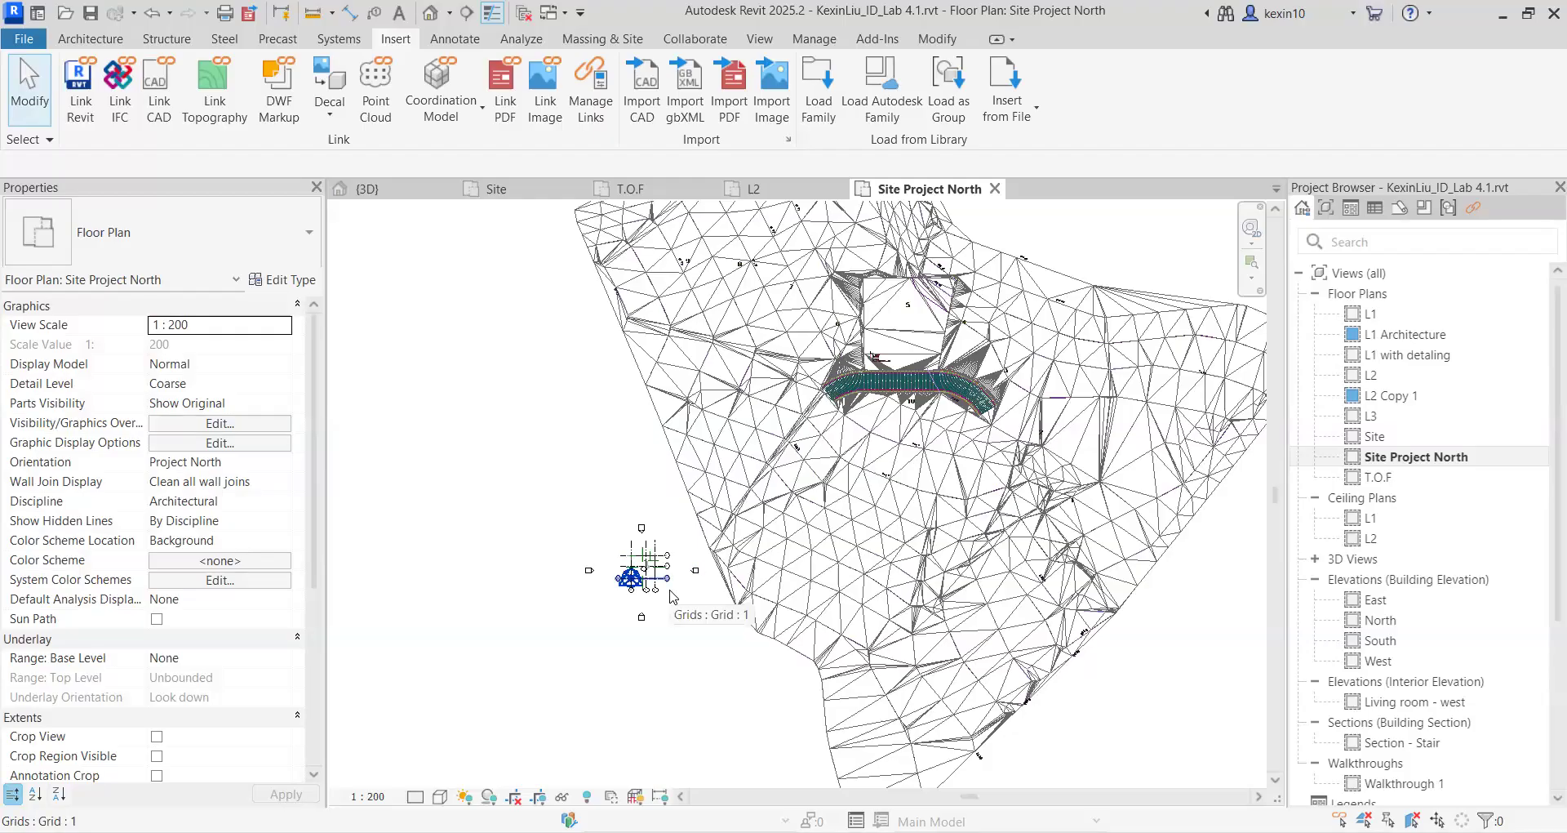
Move the linked site drawing from the center of its 1 - A axis shared reference marker to the survey point at grids 1 and A
click(788, 401)
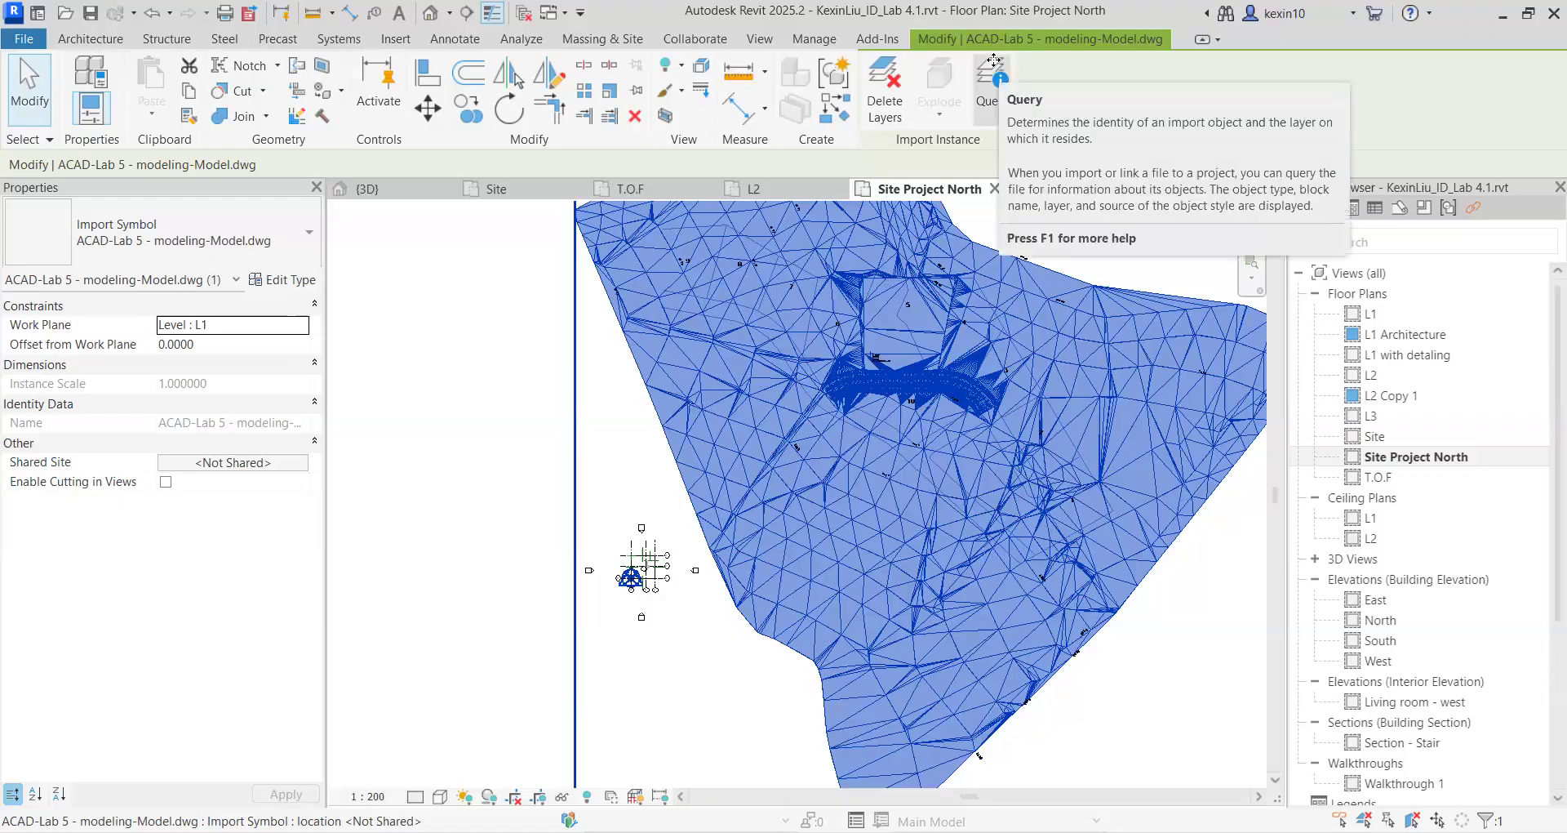
click(428, 108)
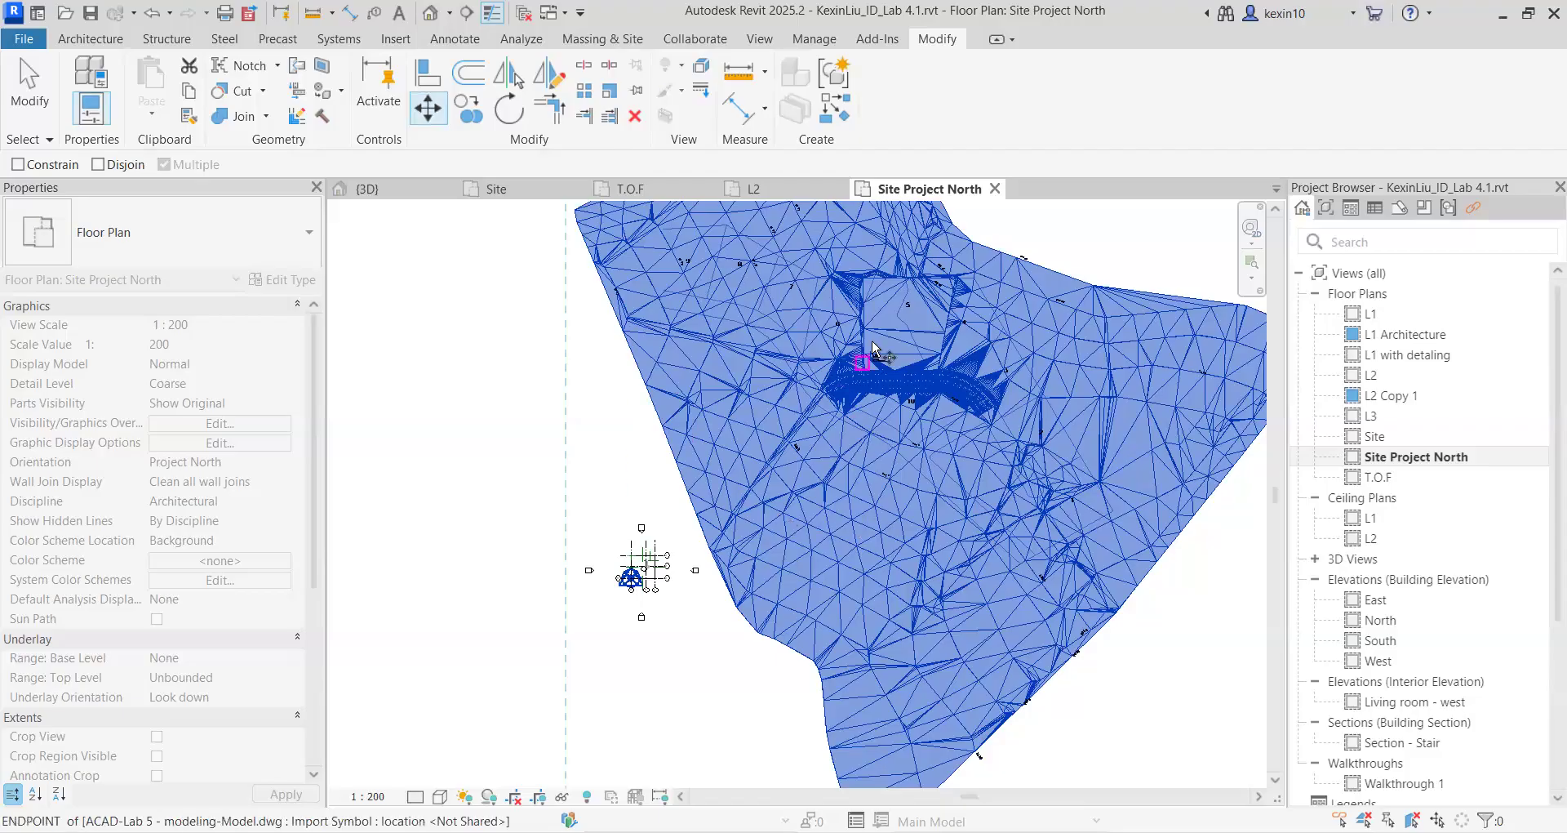
scroll(873, 347, up, 1)
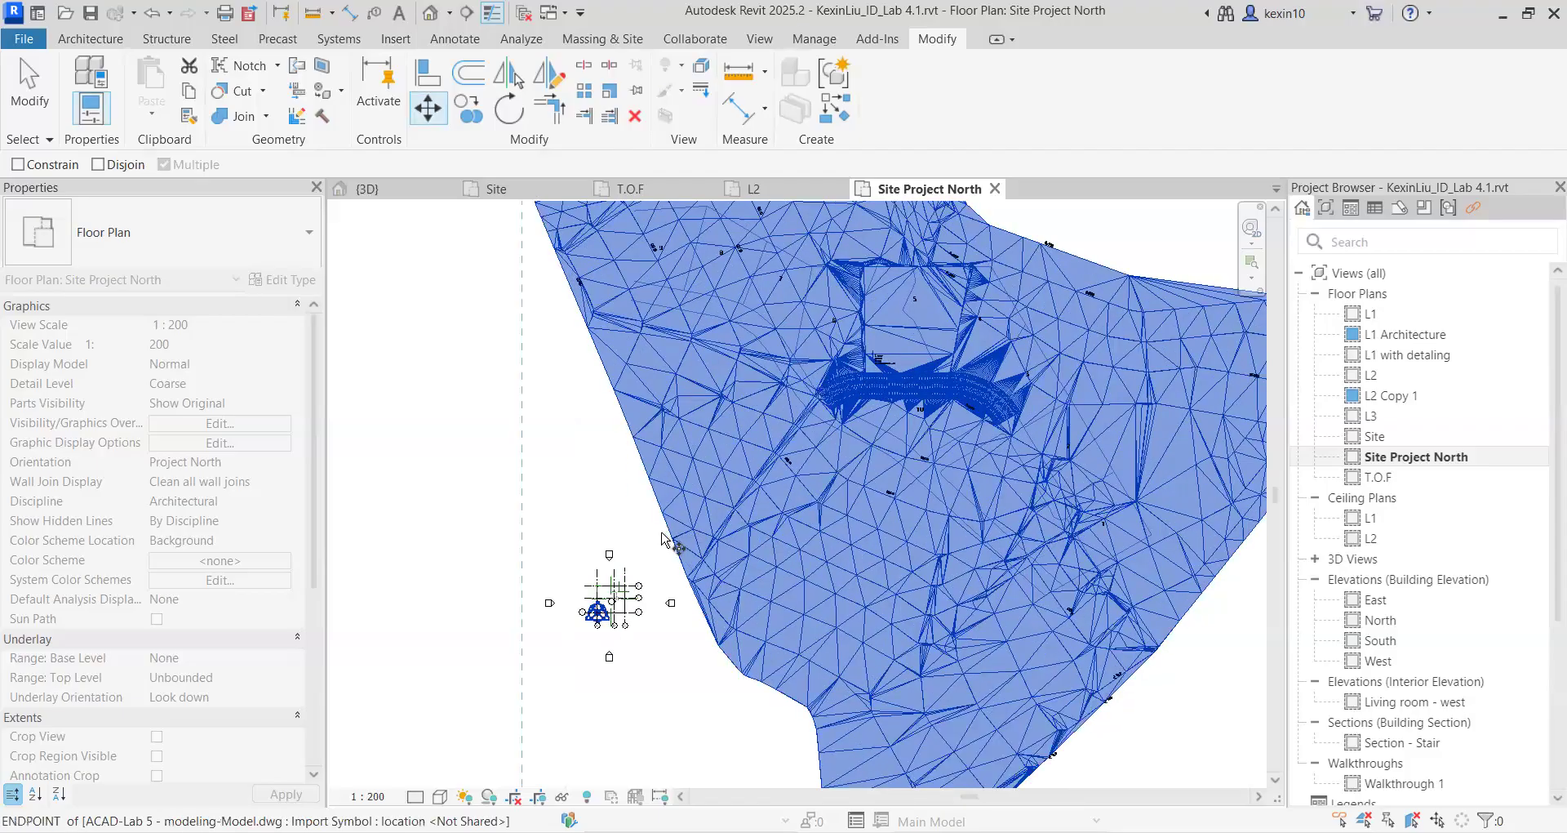
scroll(658, 471, up, 3)
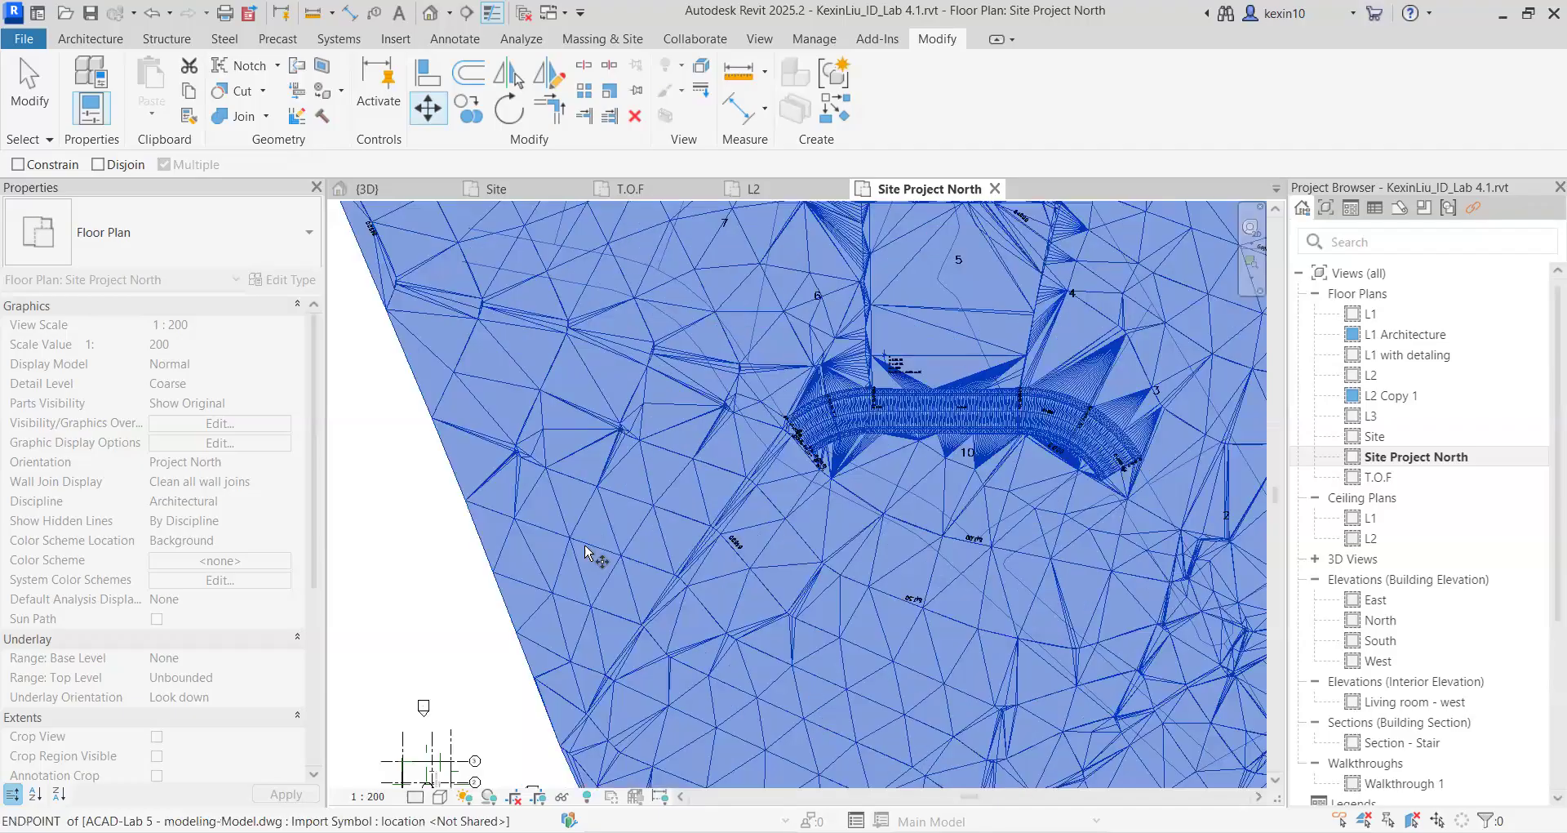
scroll(588, 448, up, 5)
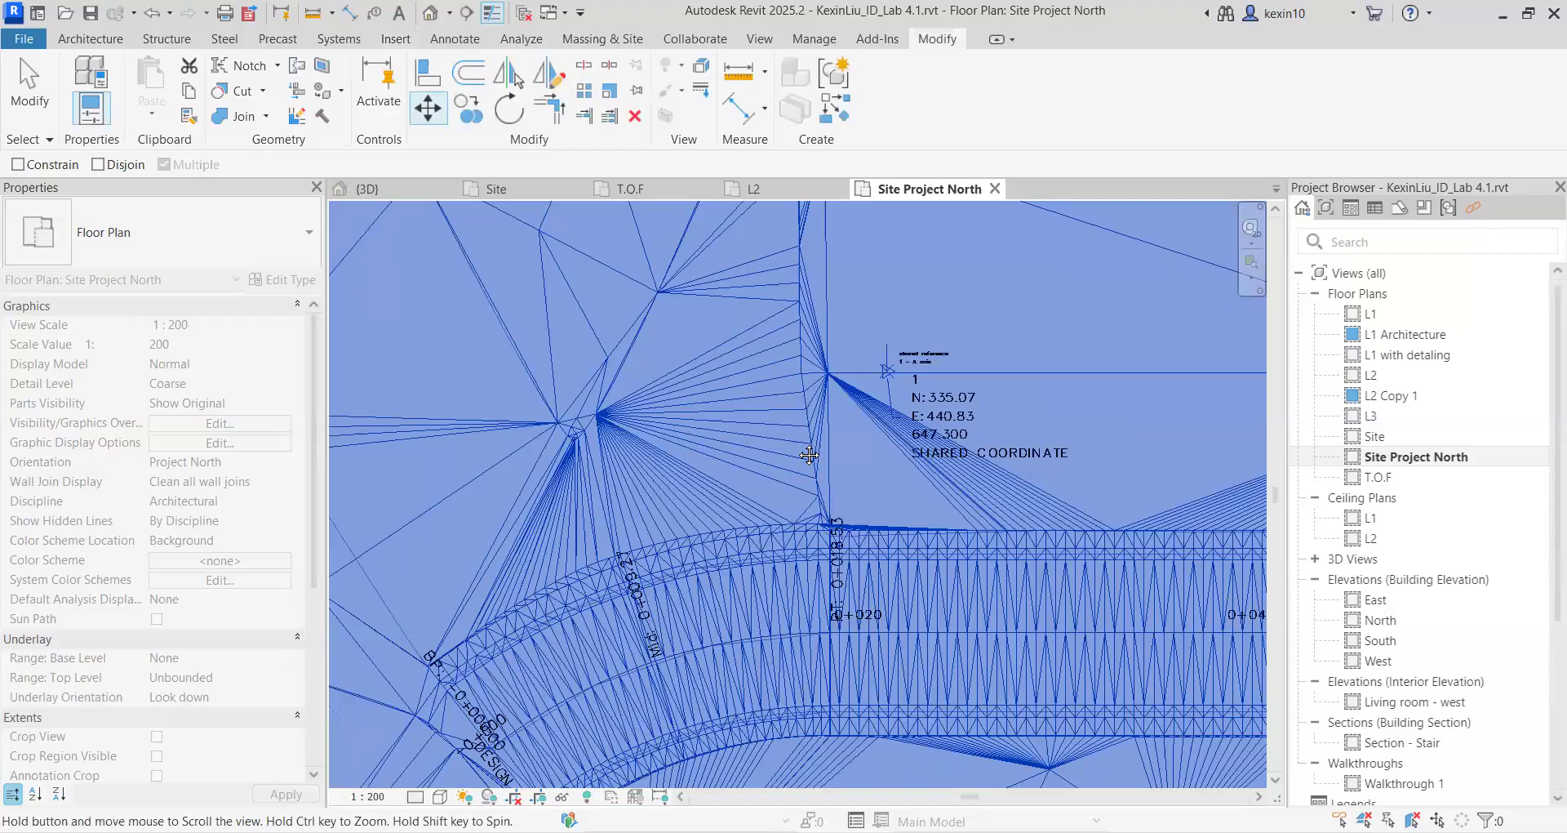
middle_drag(810, 409, 702, 447)
scroll(702, 447, up, 1)
scroll(776, 347, up, 3)
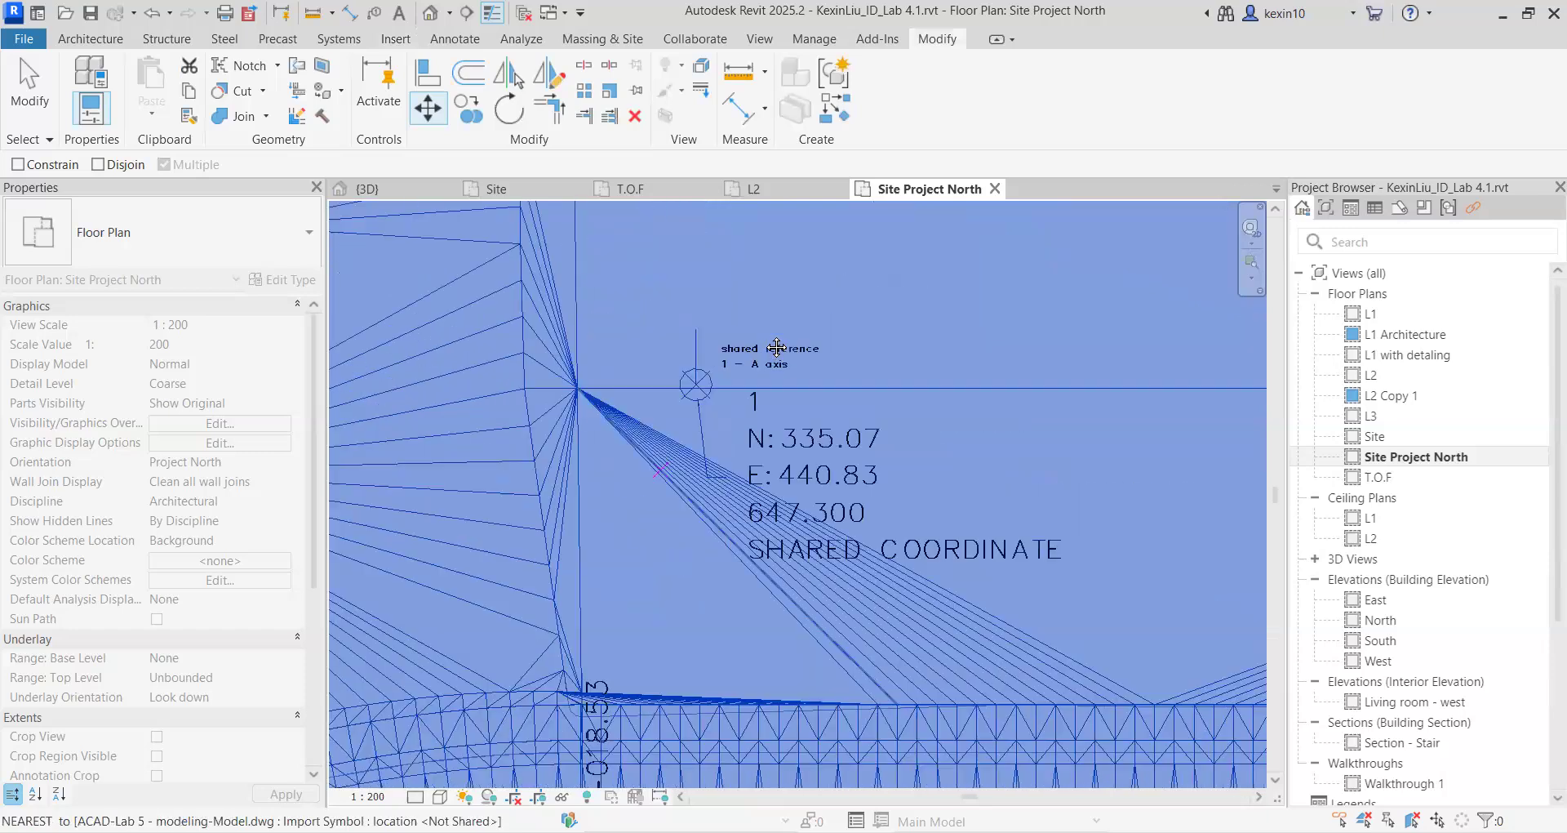
scroll(777, 347, up, 1)
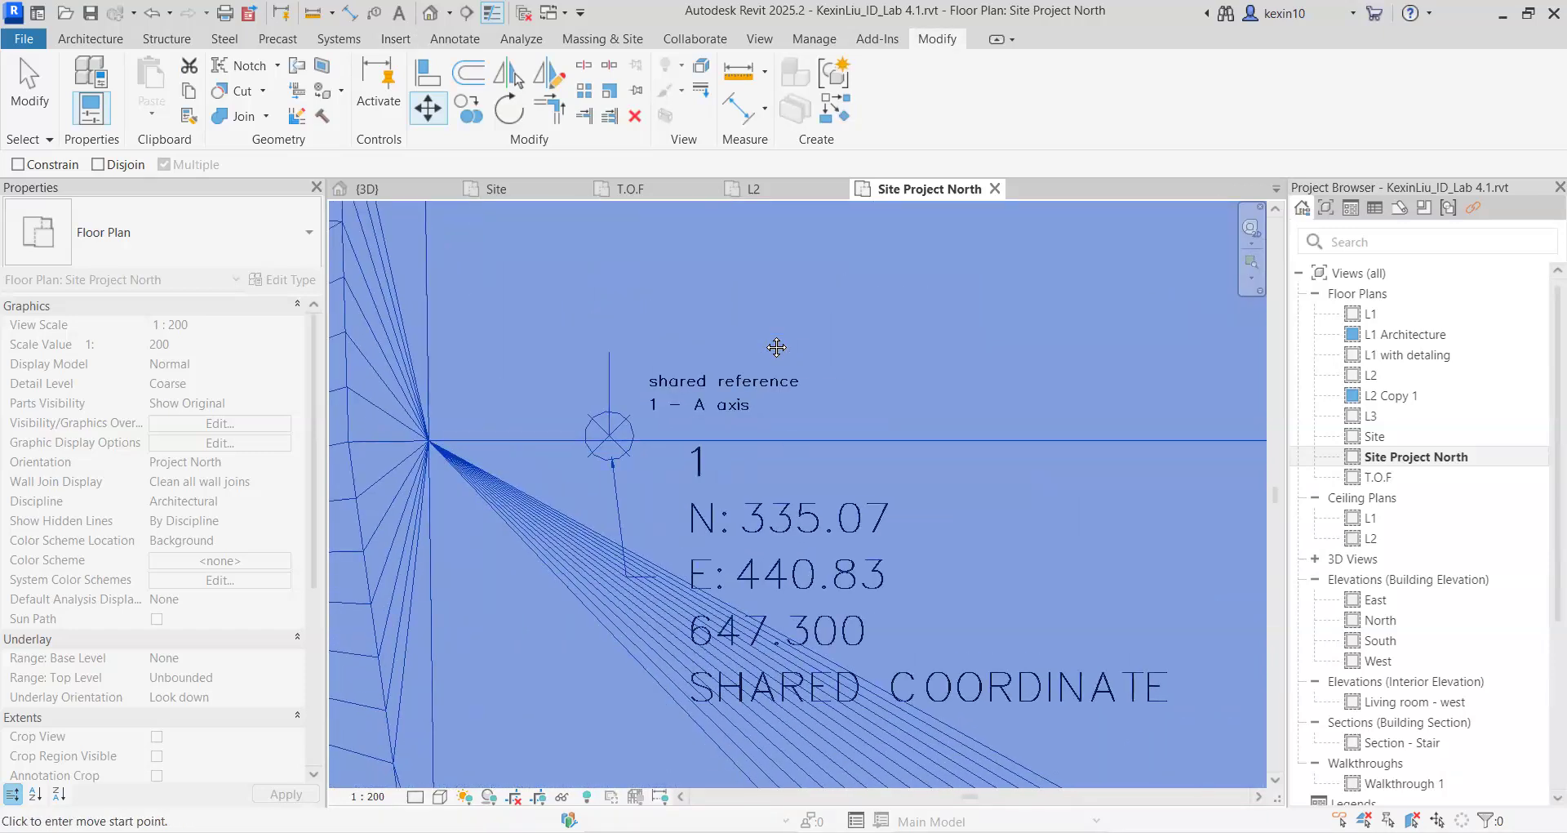
middle_drag(776, 347, 826, 329)
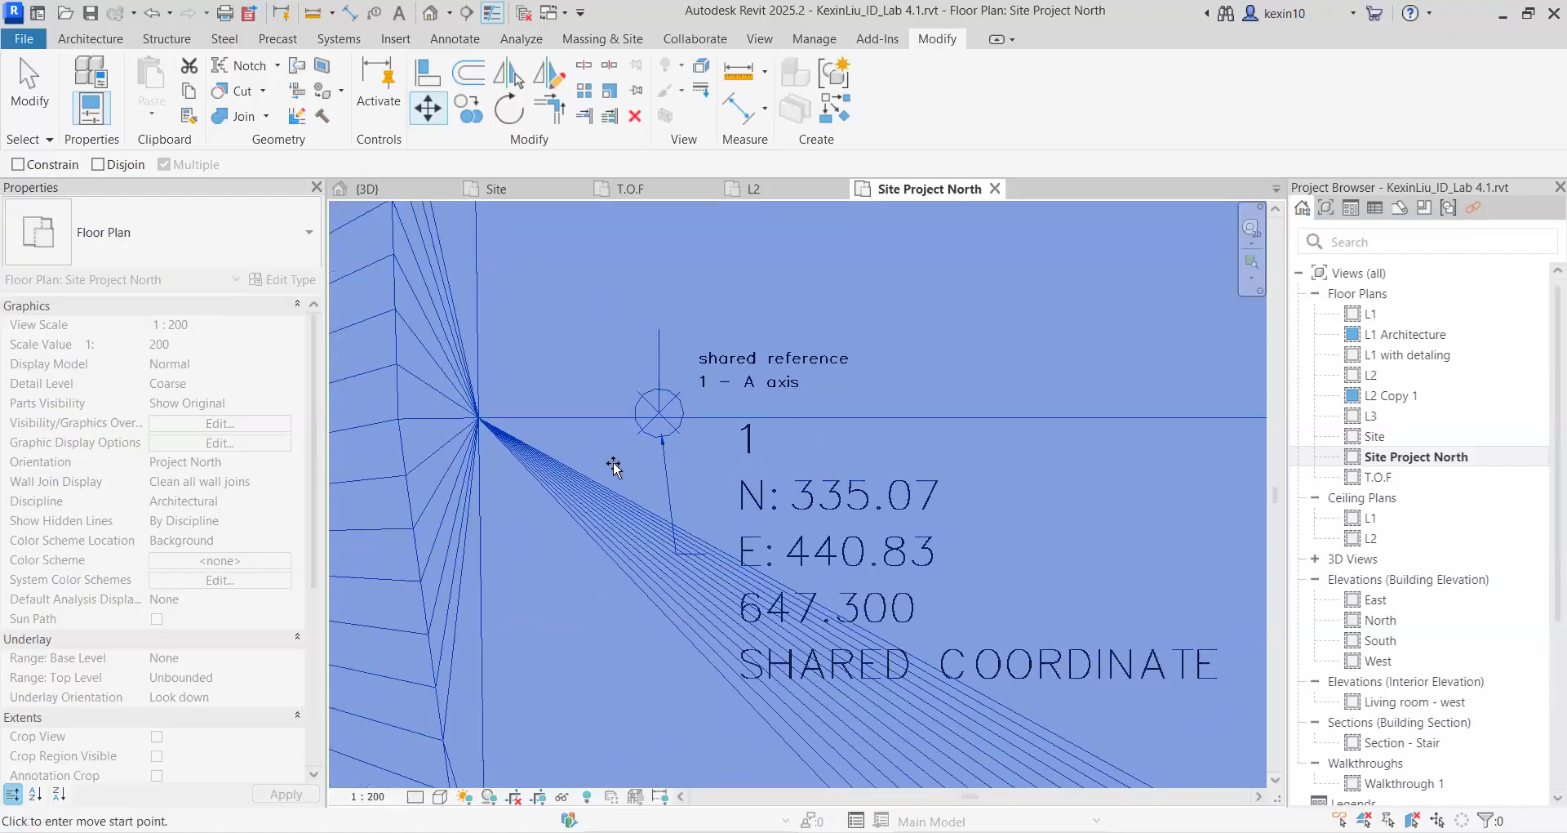
scroll(625, 445, up, 3)
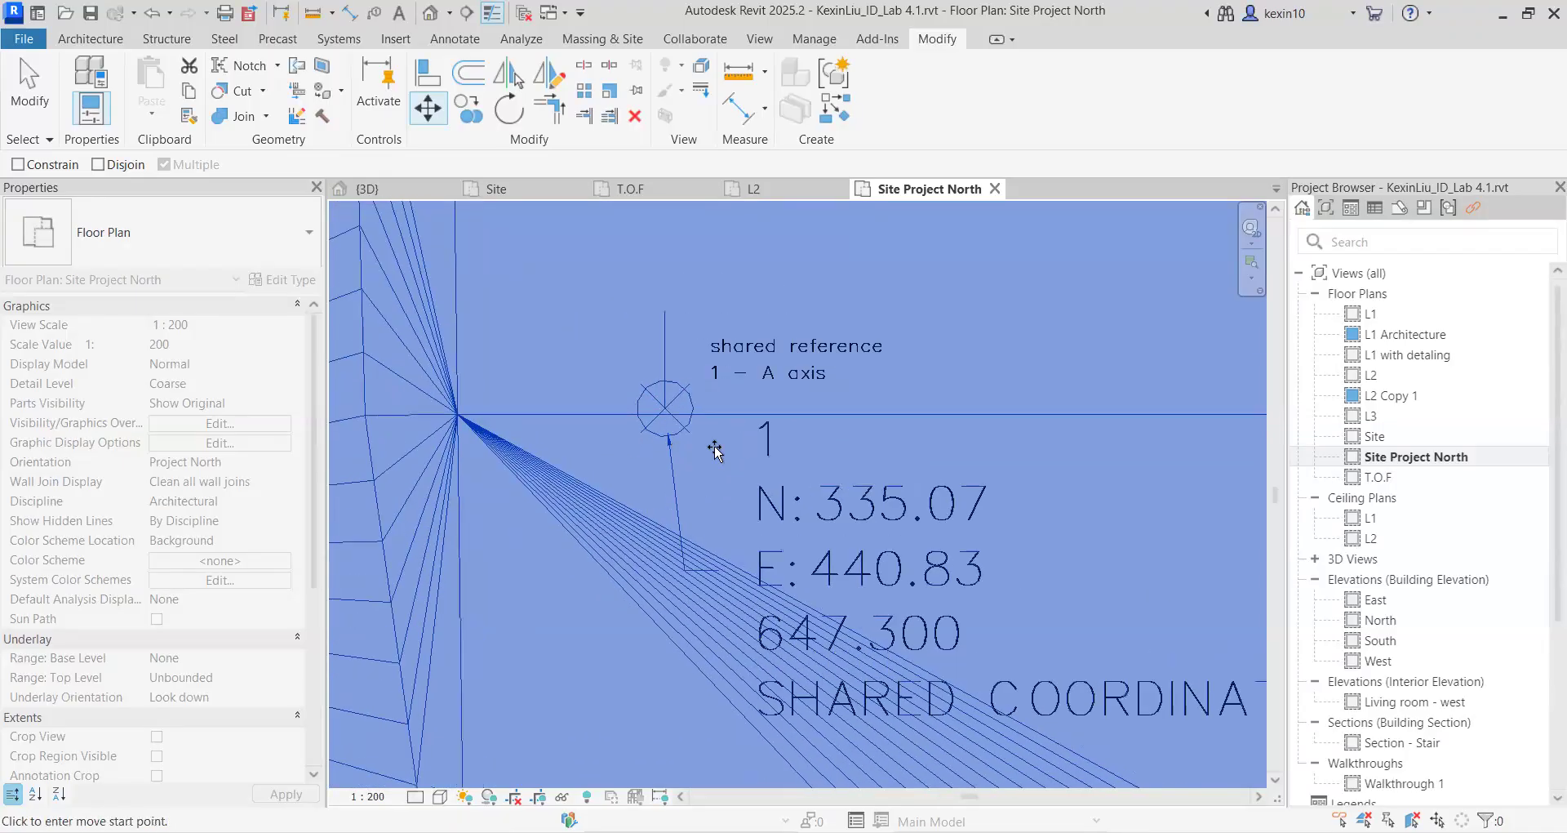
scroll(1000, 408, up, 3)
click(763, 336)
scroll(786, 437, down, 5)
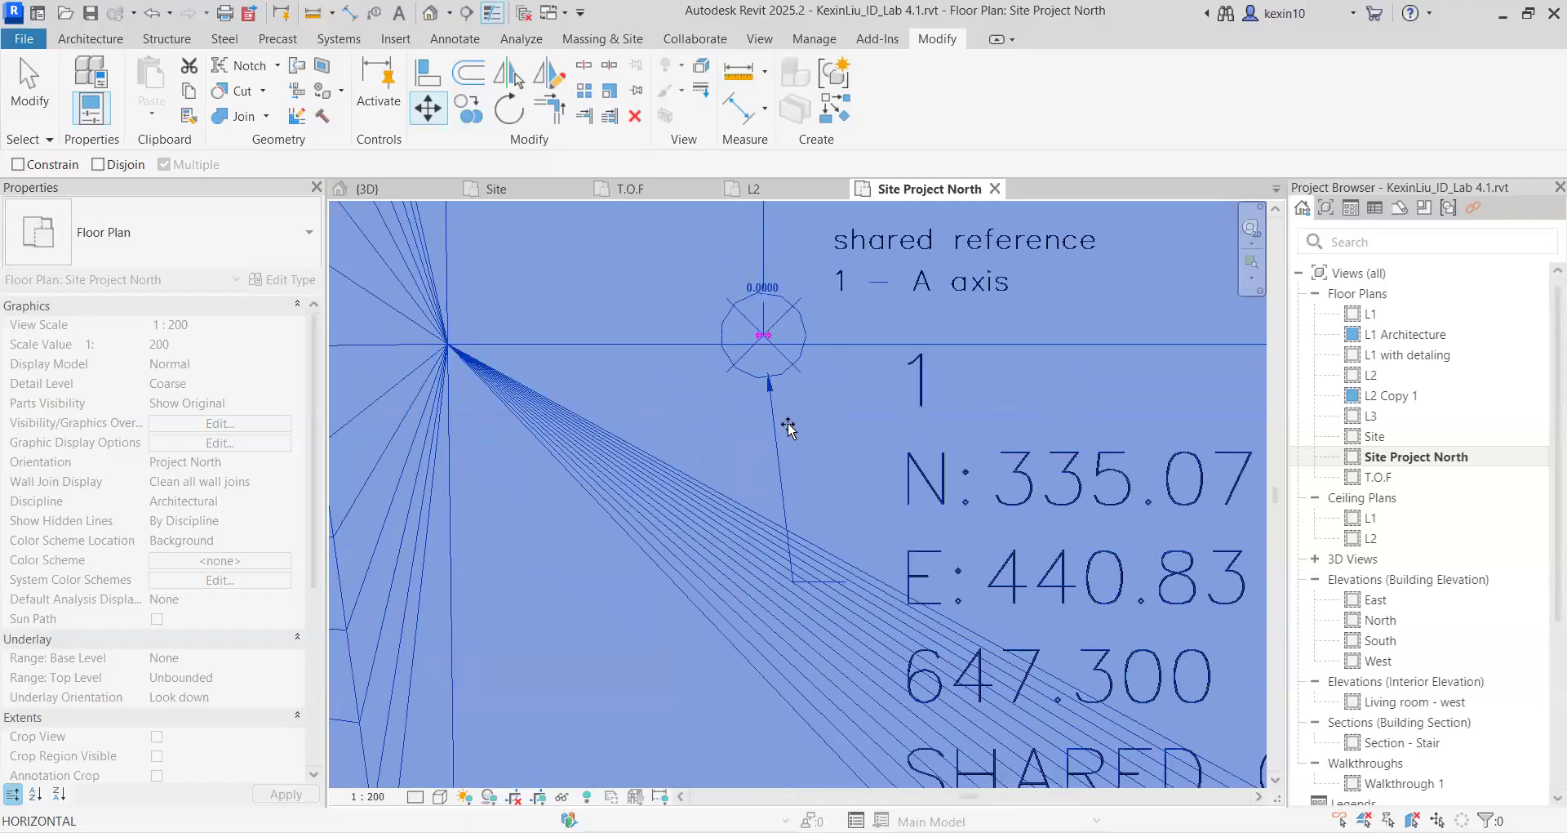
scroll(796, 416, down, 5)
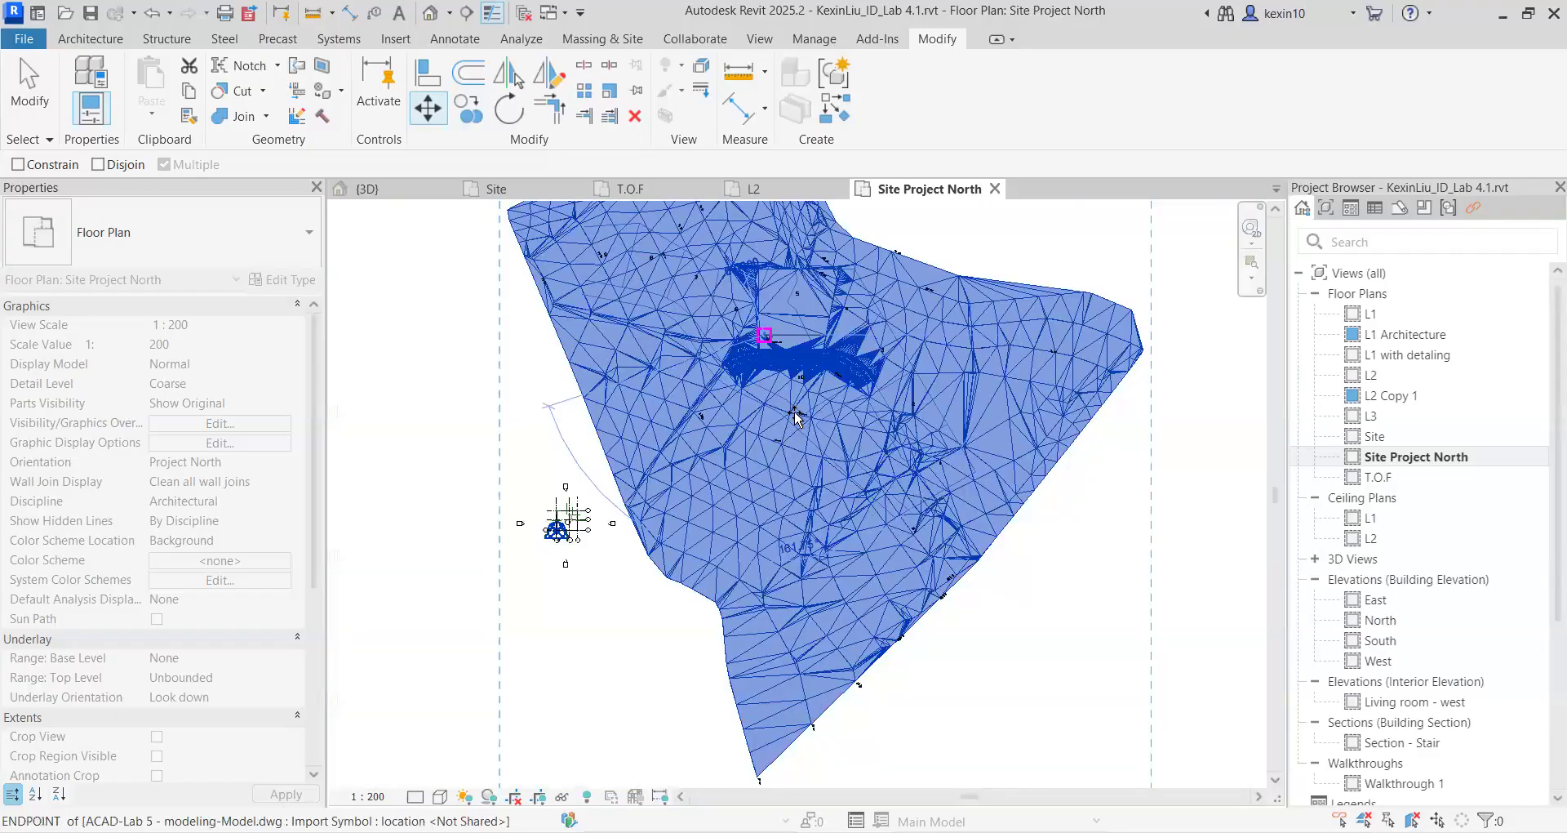
scroll(796, 416, up, 8)
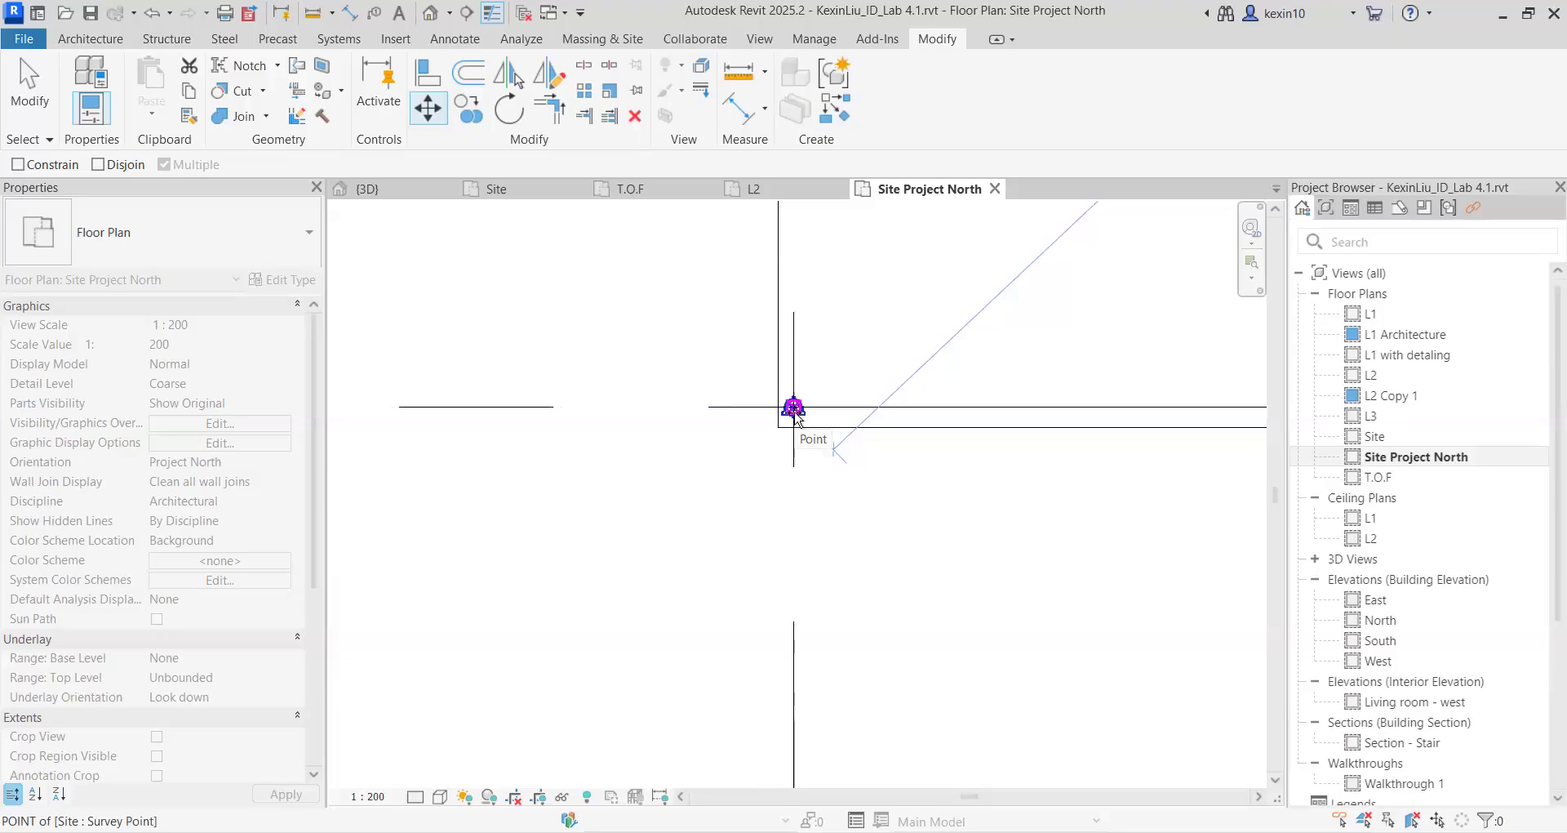
click(794, 409)
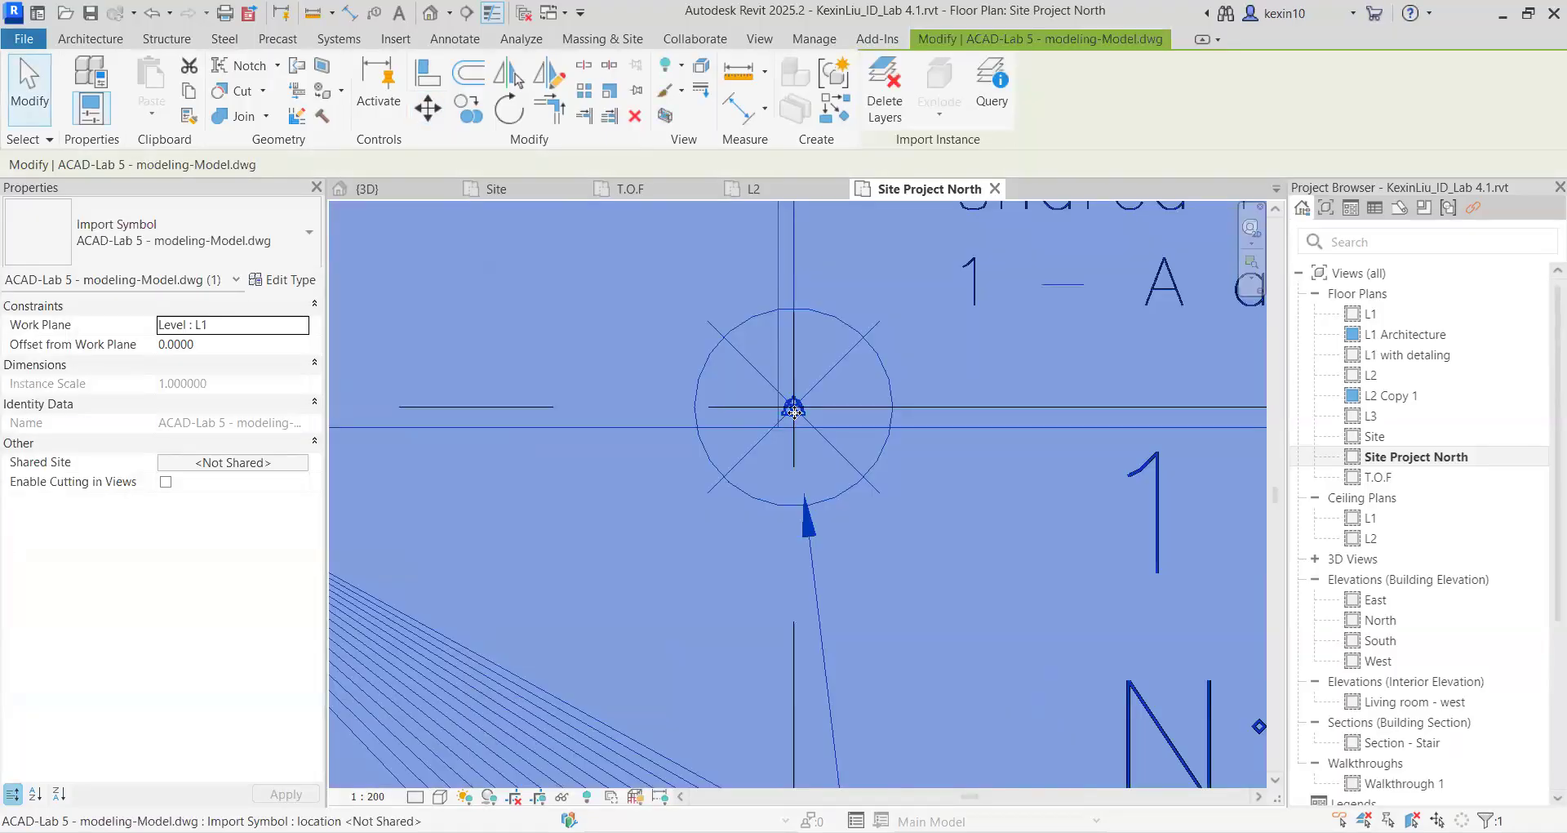
scroll(794, 409, down, 3)
scroll(793, 416, down, 3)
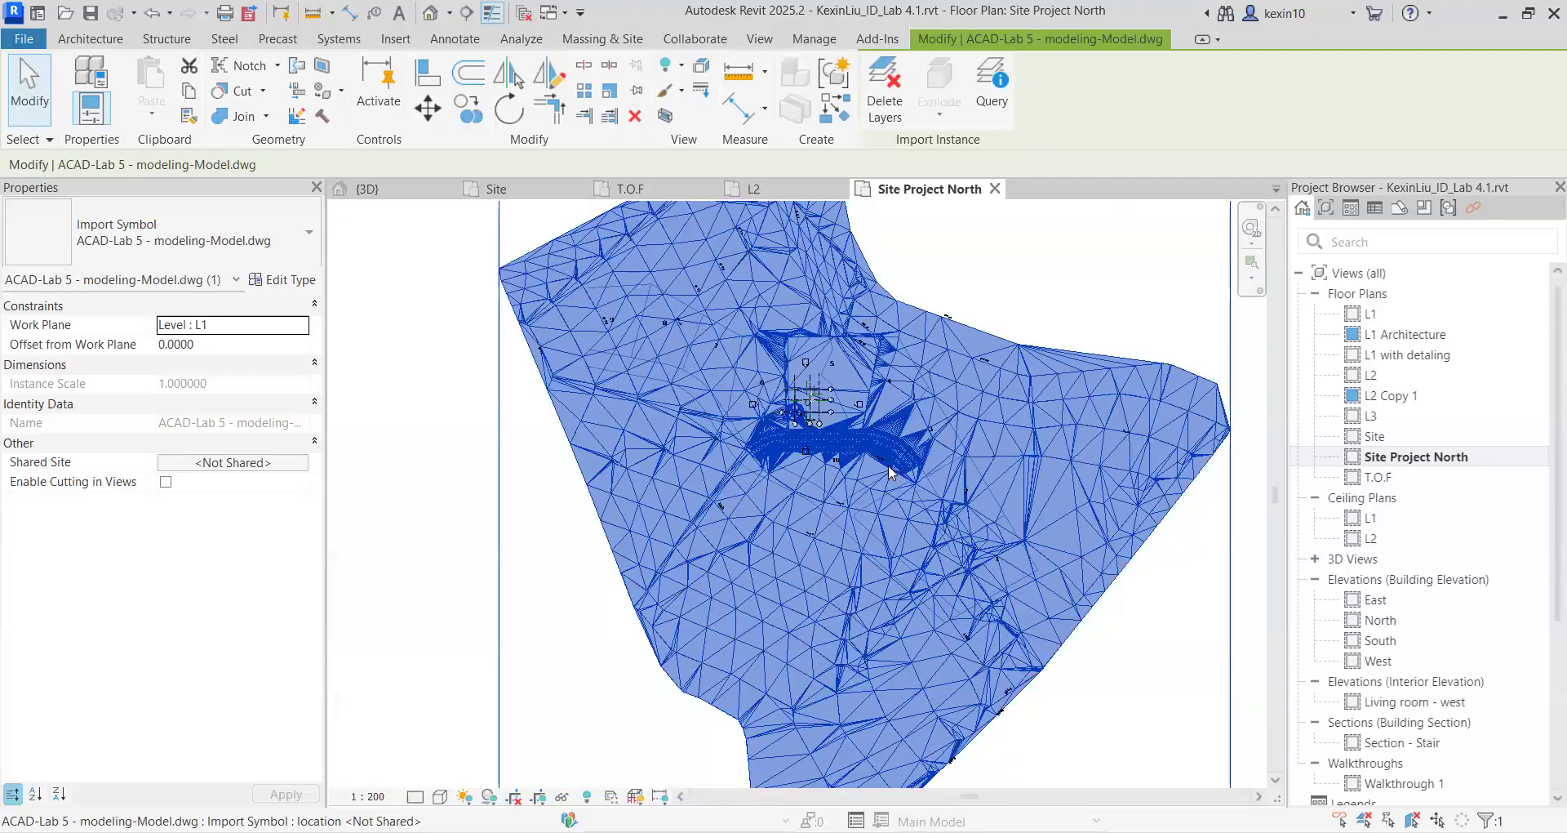
key(Escape)
Place a horizontal spot coordinate on the project base point at grids 1 and A, with its leader and shoulder to the northwest
scroll(816, 433, up, 5)
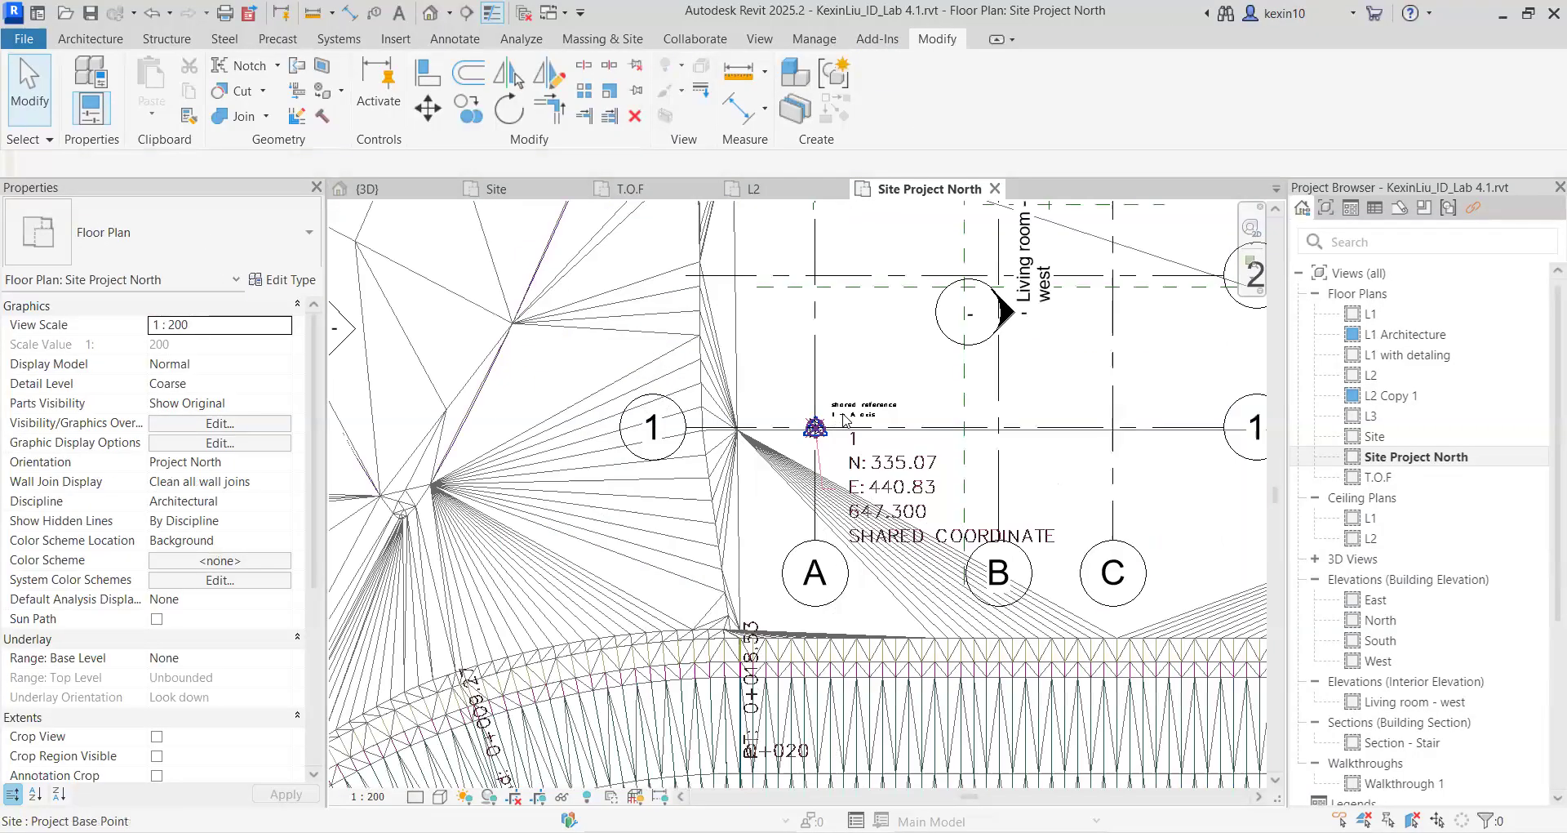
scroll(821, 437, up, 5)
scroll(719, 392, down, 3)
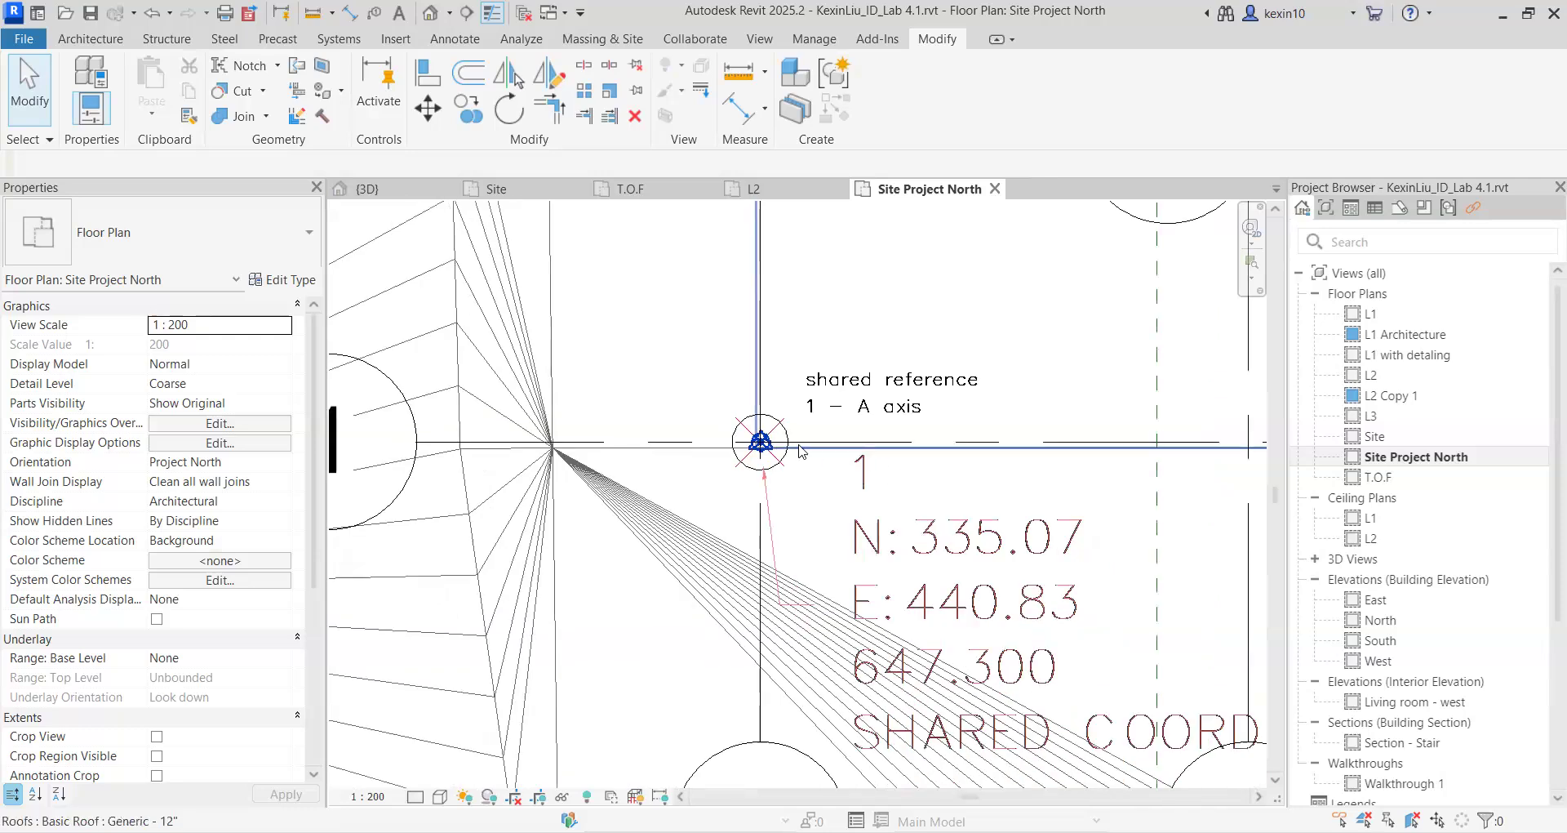
scroll(732, 429, down, 1)
middle_drag(732, 428, 686, 375)
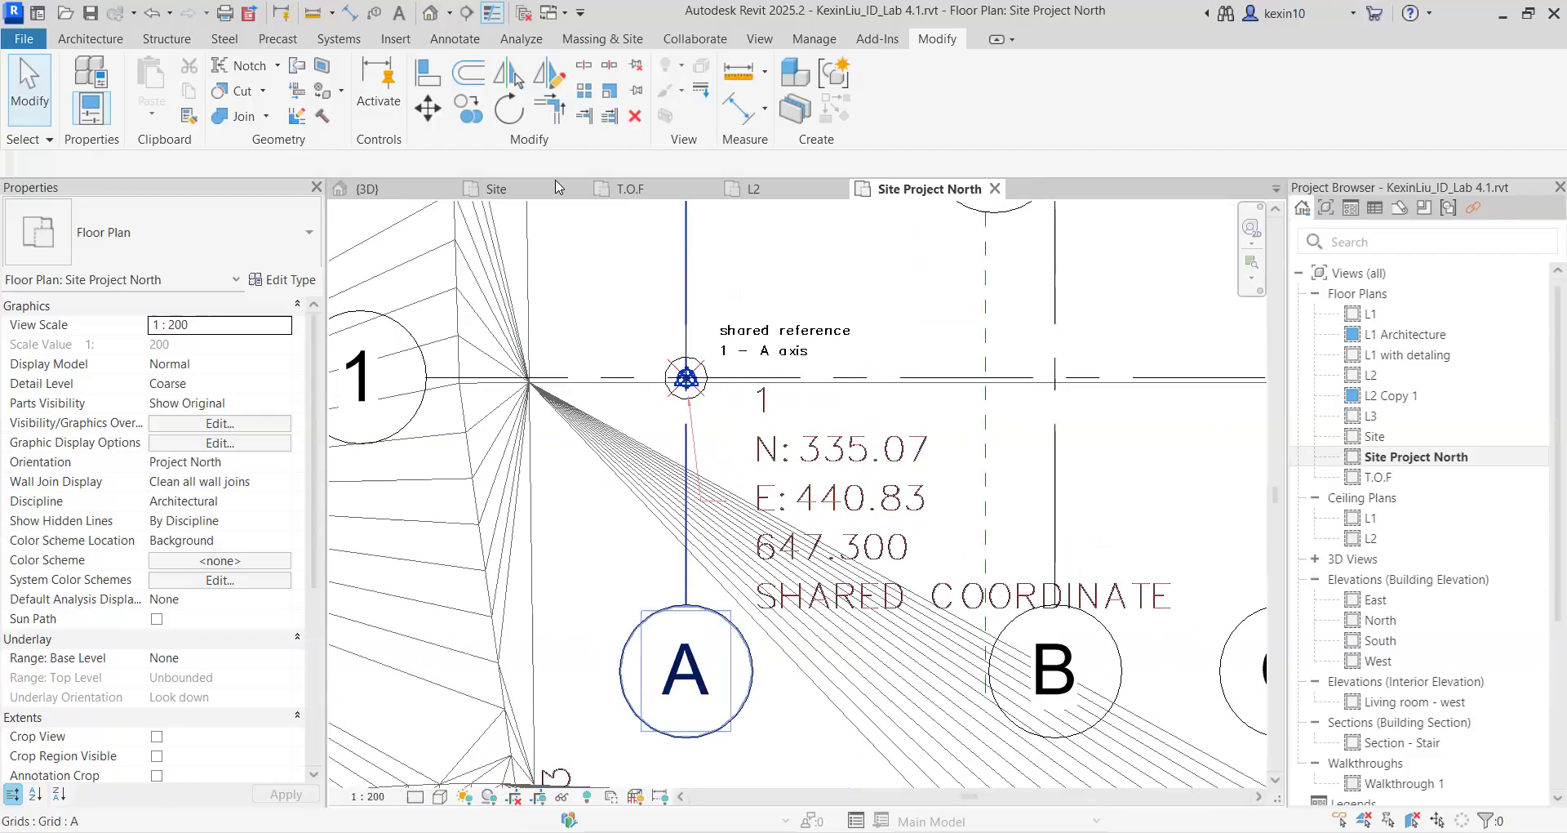
scroll(632, 346, up, 3)
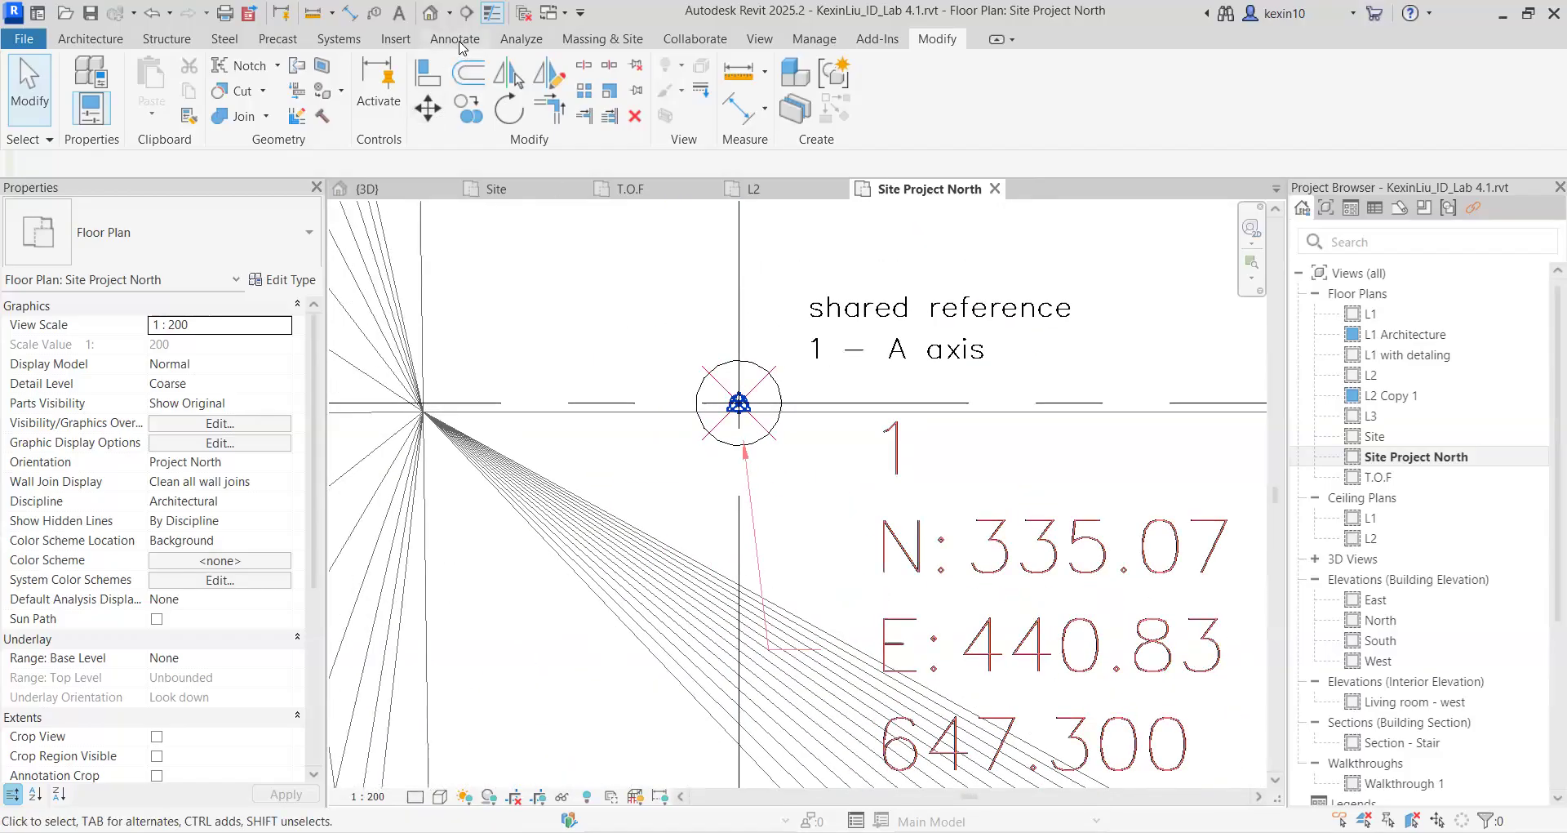
click(455, 39)
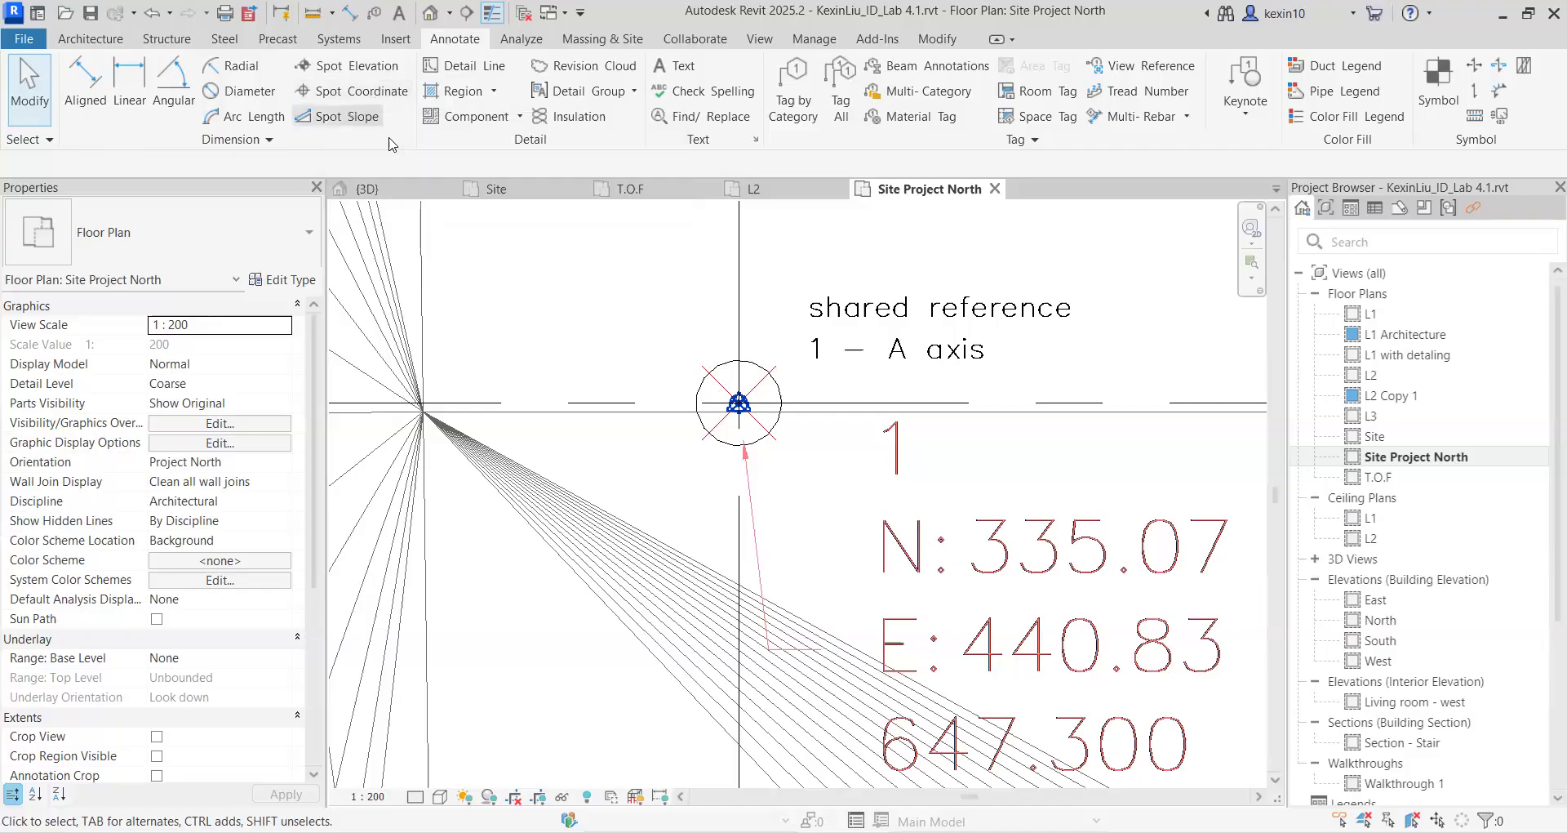
click(365, 93)
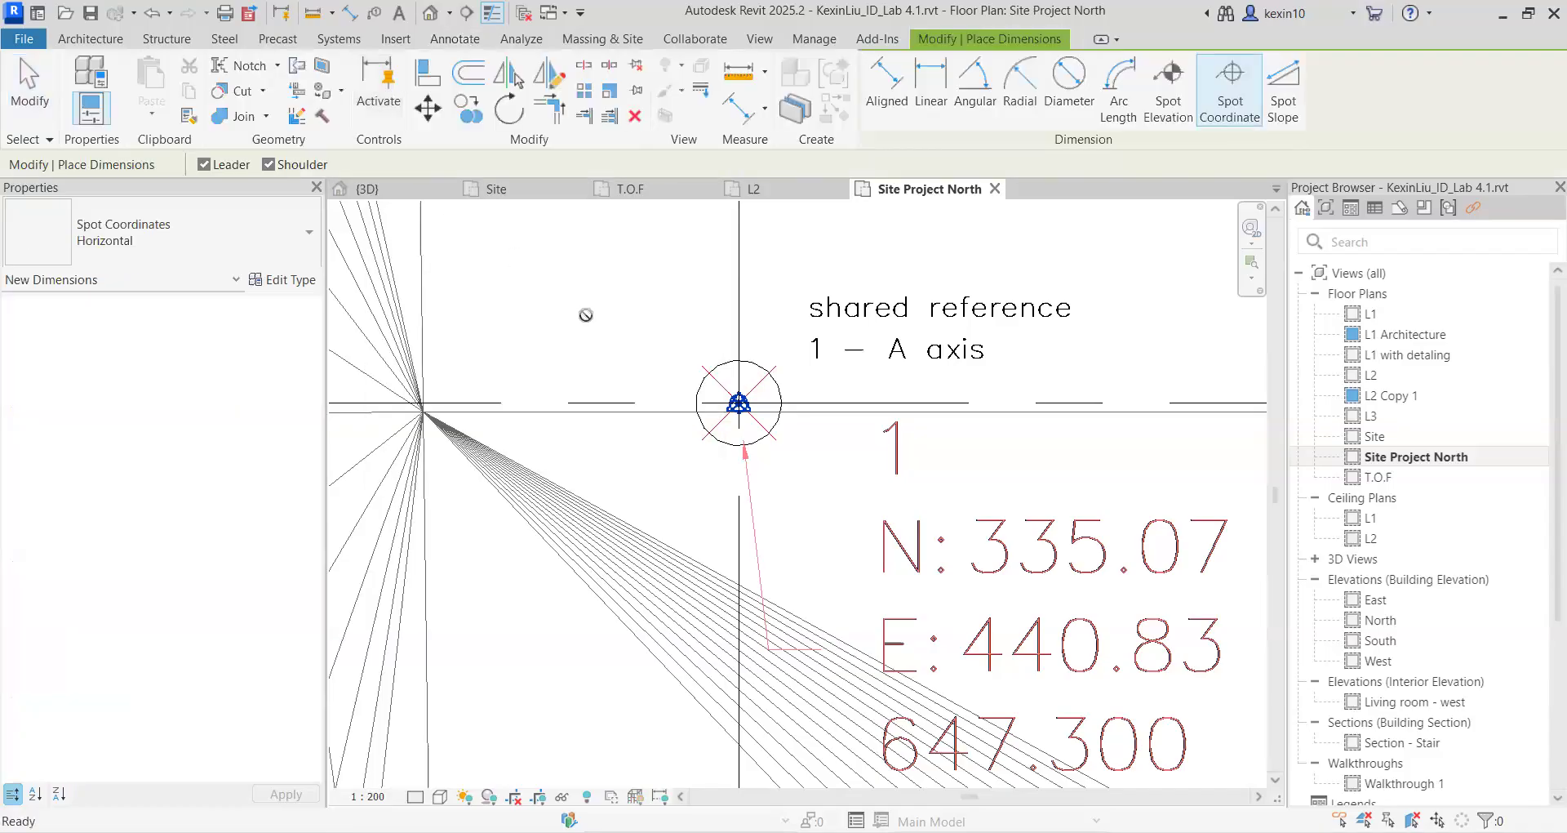
scroll(733, 415, up, 5)
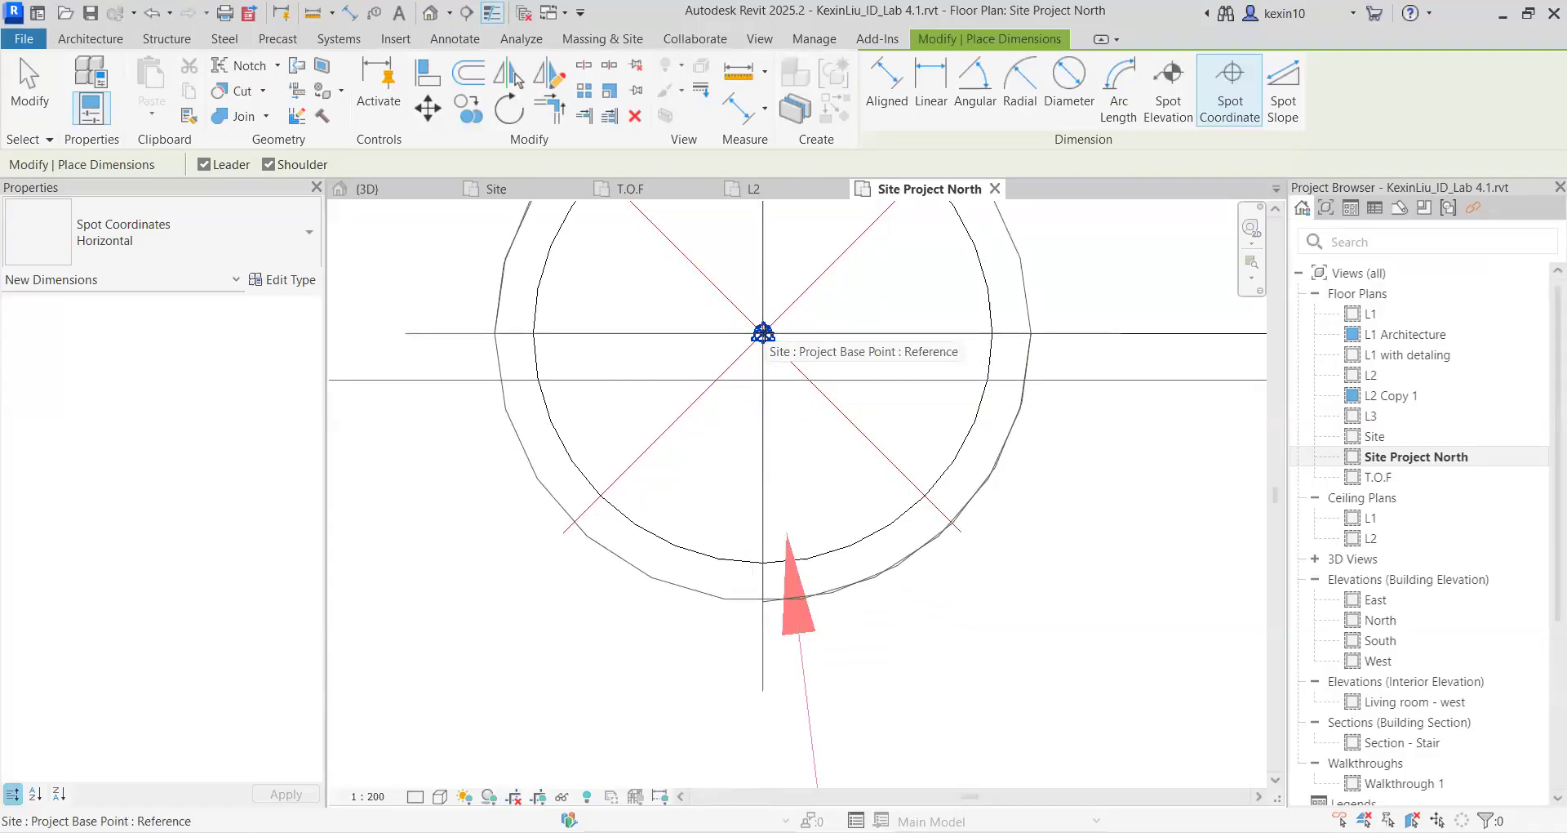
click(763, 333)
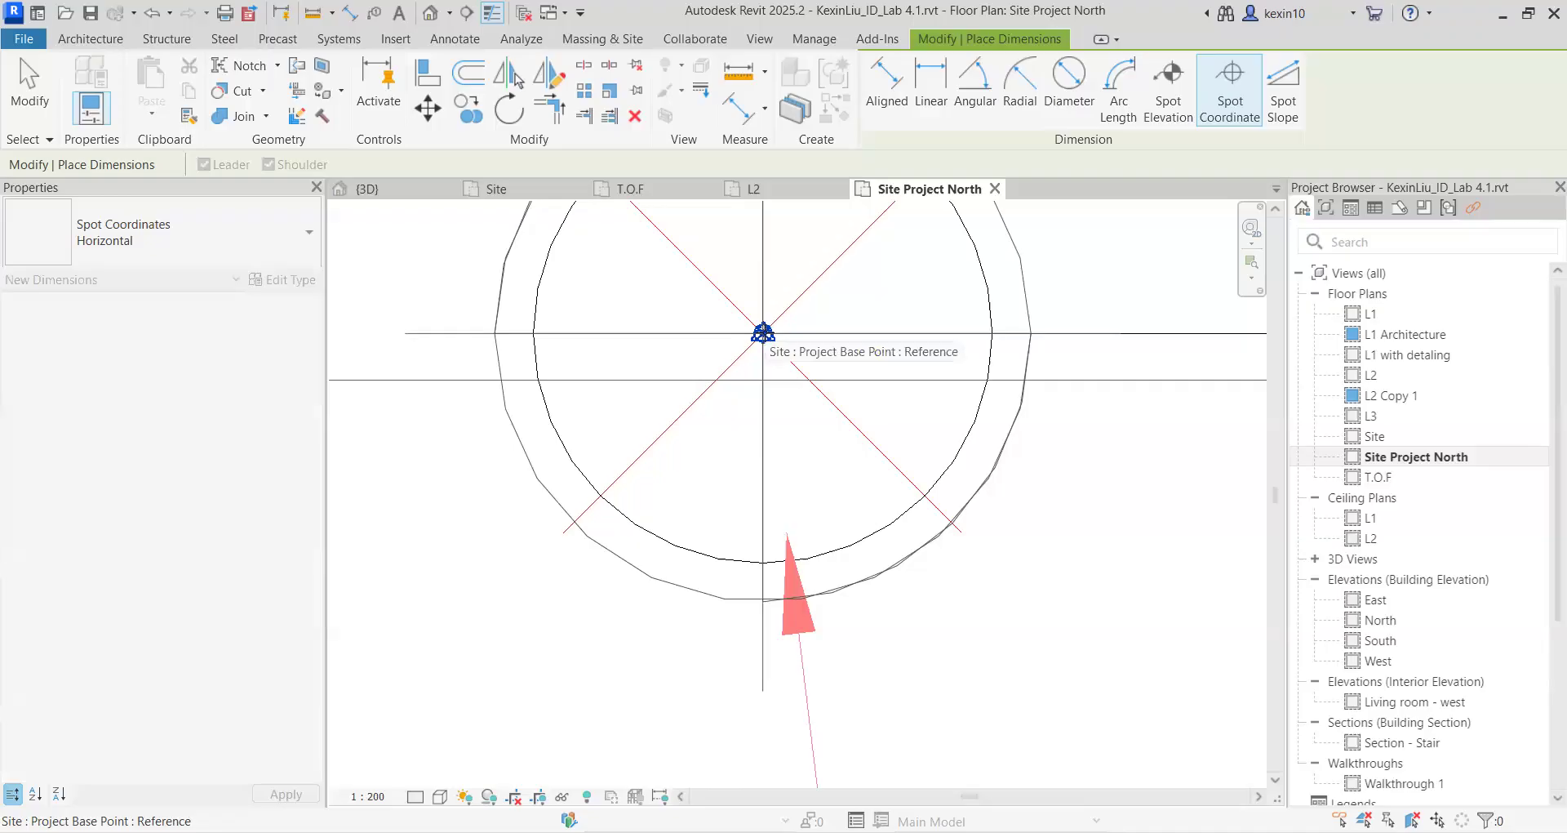
scroll(764, 333, down, 5)
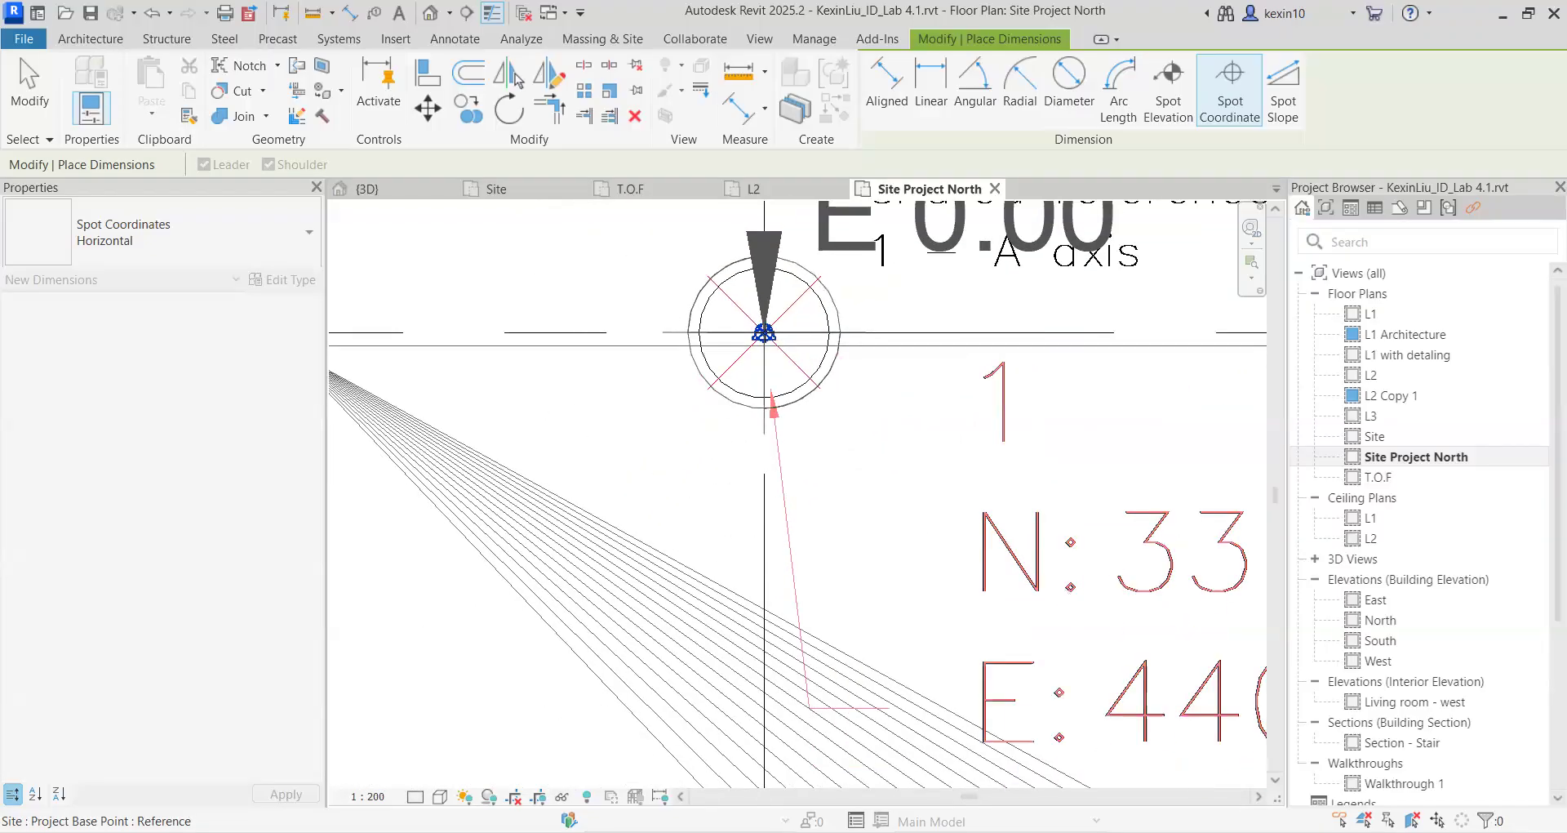
scroll(764, 333, down, 2)
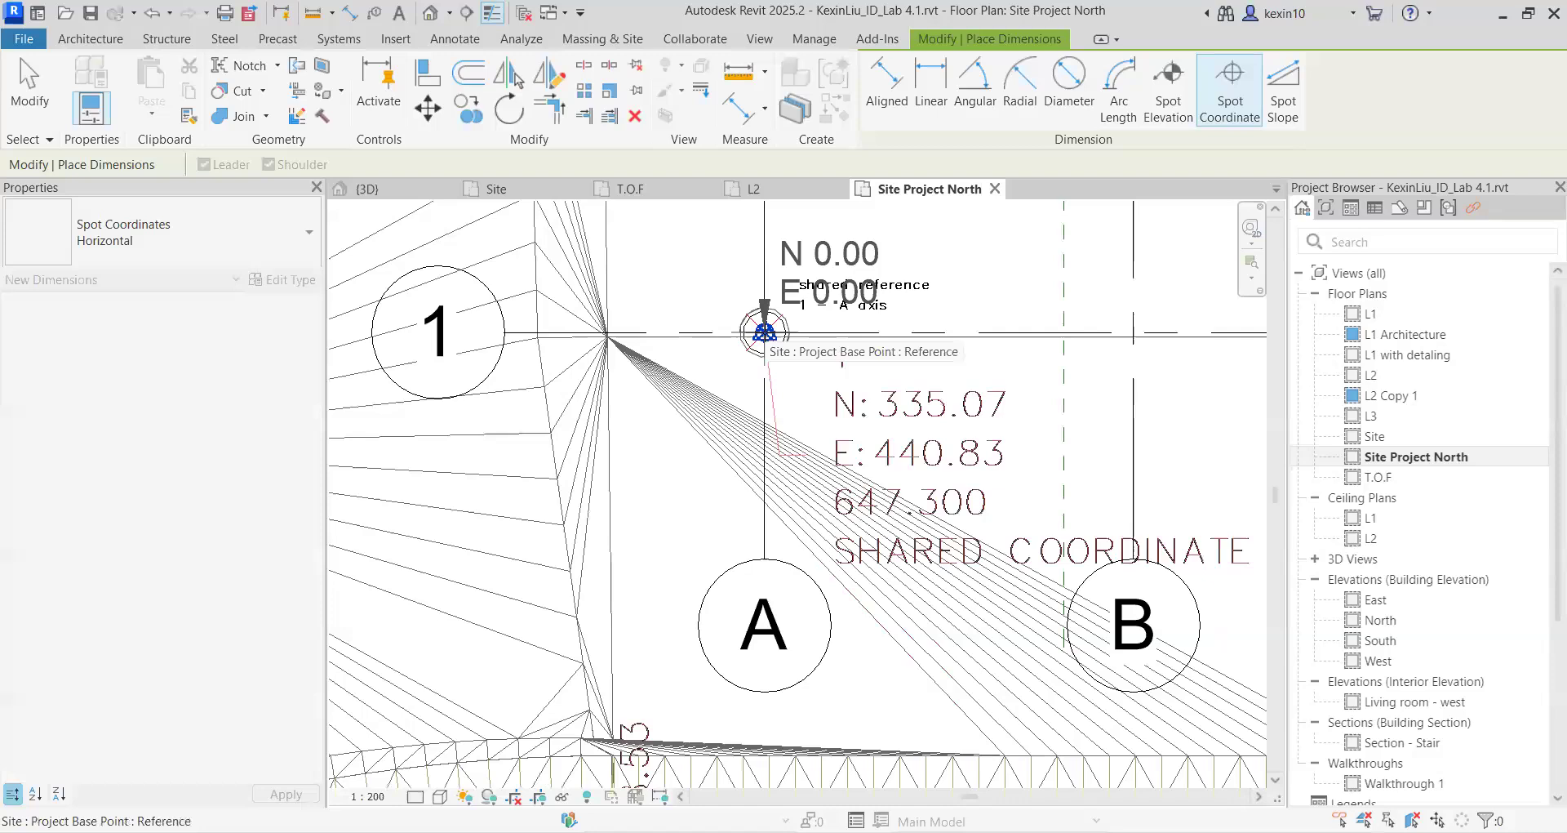
click(713, 281)
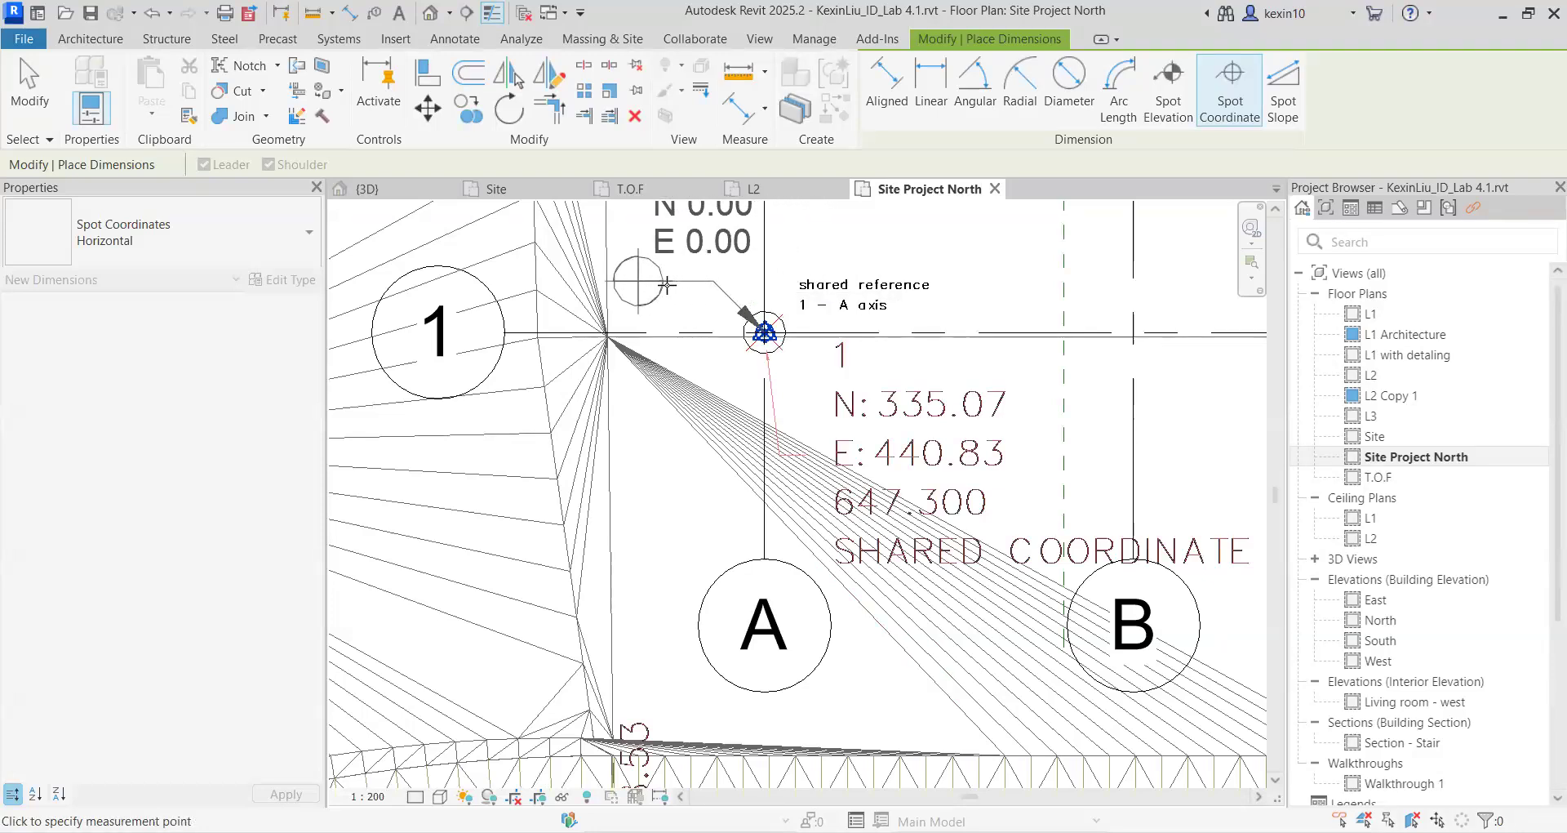
click(667, 284)
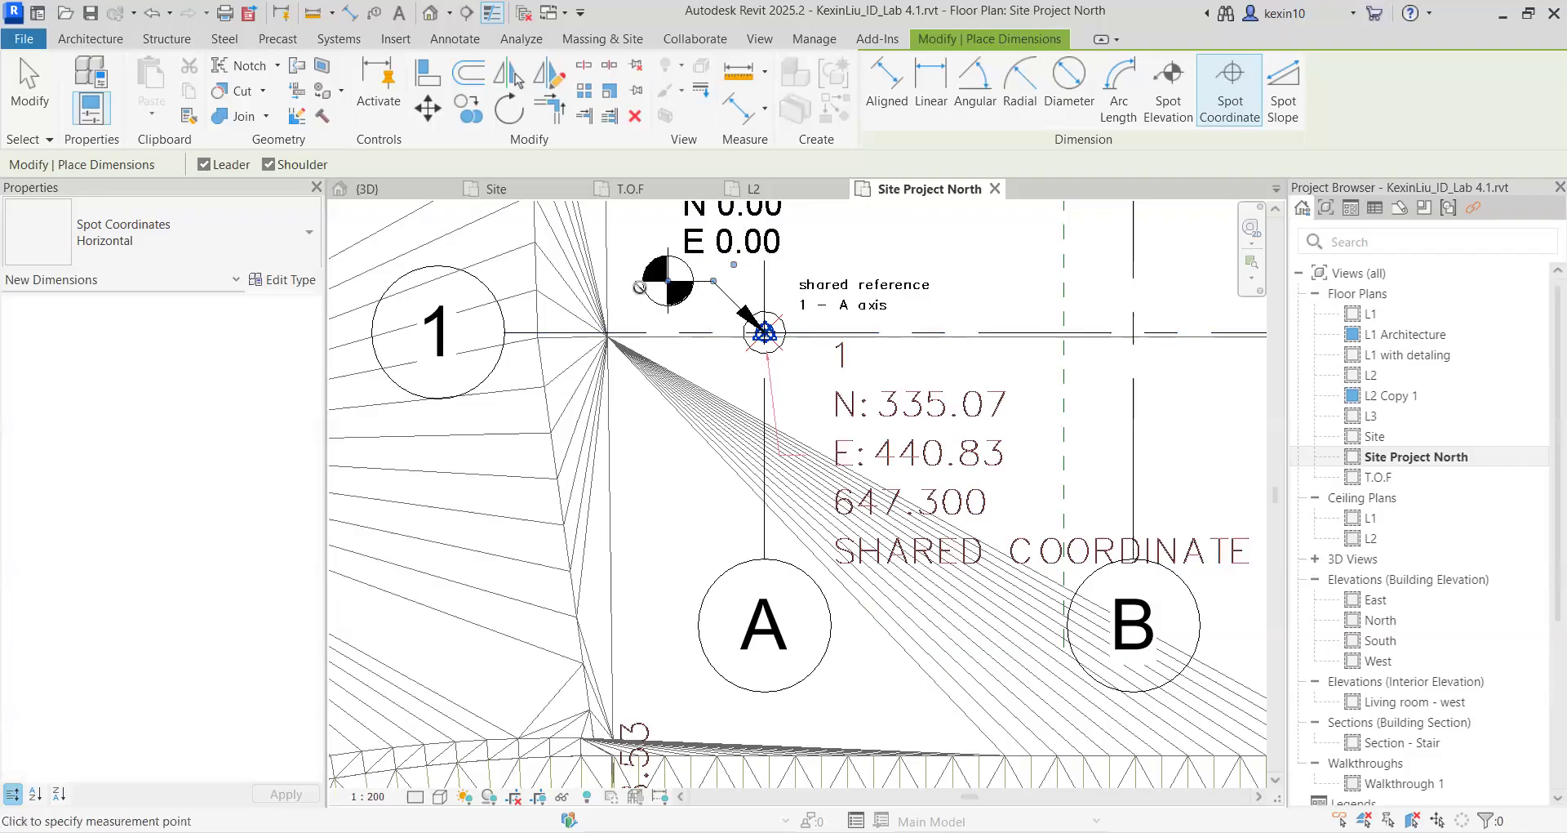
scroll(660, 285, down, 1)
scroll(633, 373, down, 1)
scroll(632, 373, up, 2)
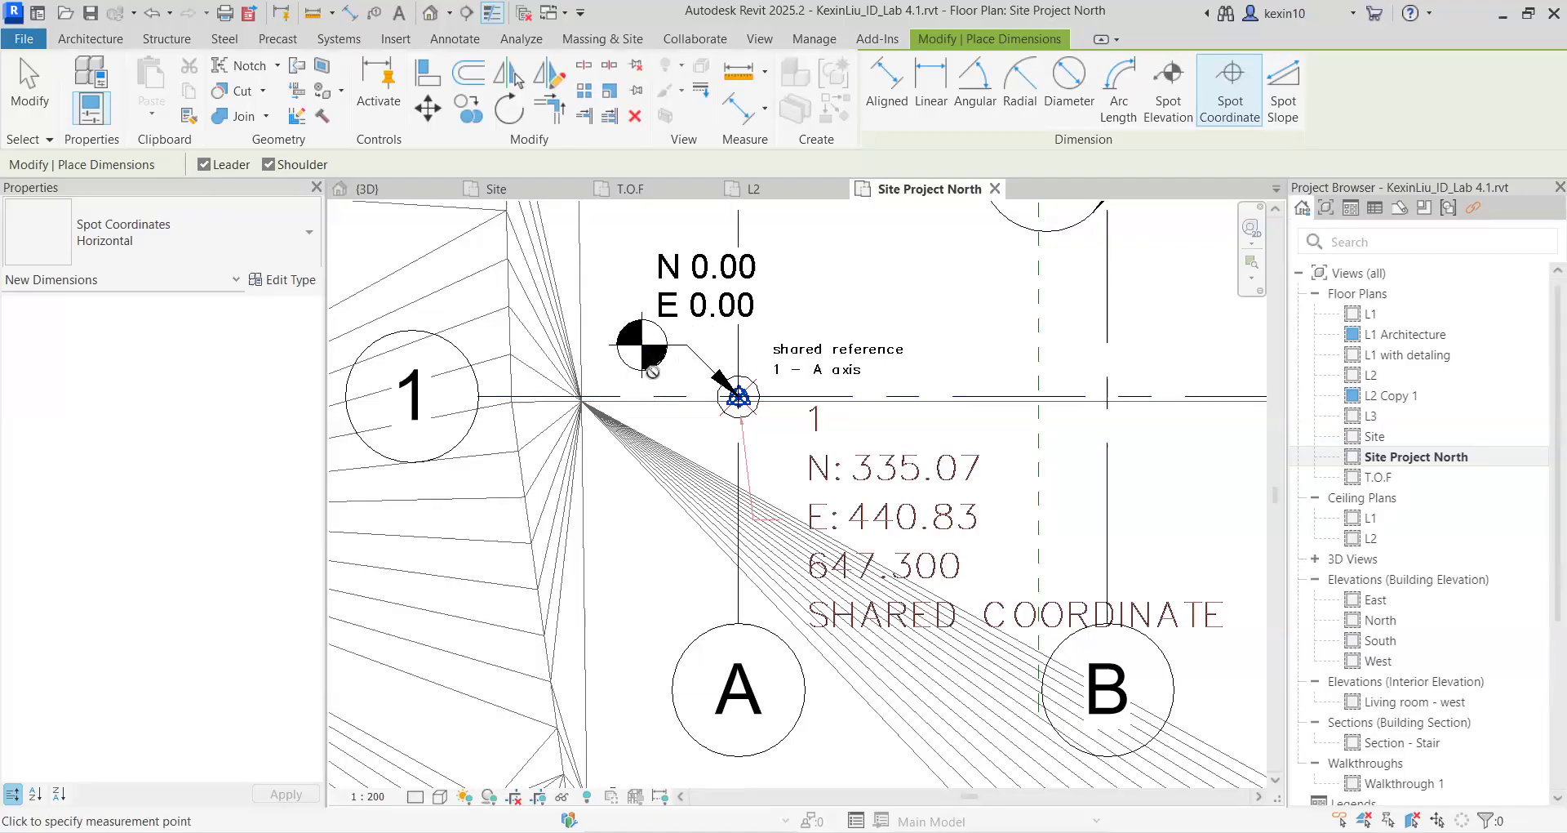
key(Escape)
Acquire the project's shared coordinates from the linked ACAD-Lab 5 - modeling-Model.dwg
scroll(649, 373, down, 2)
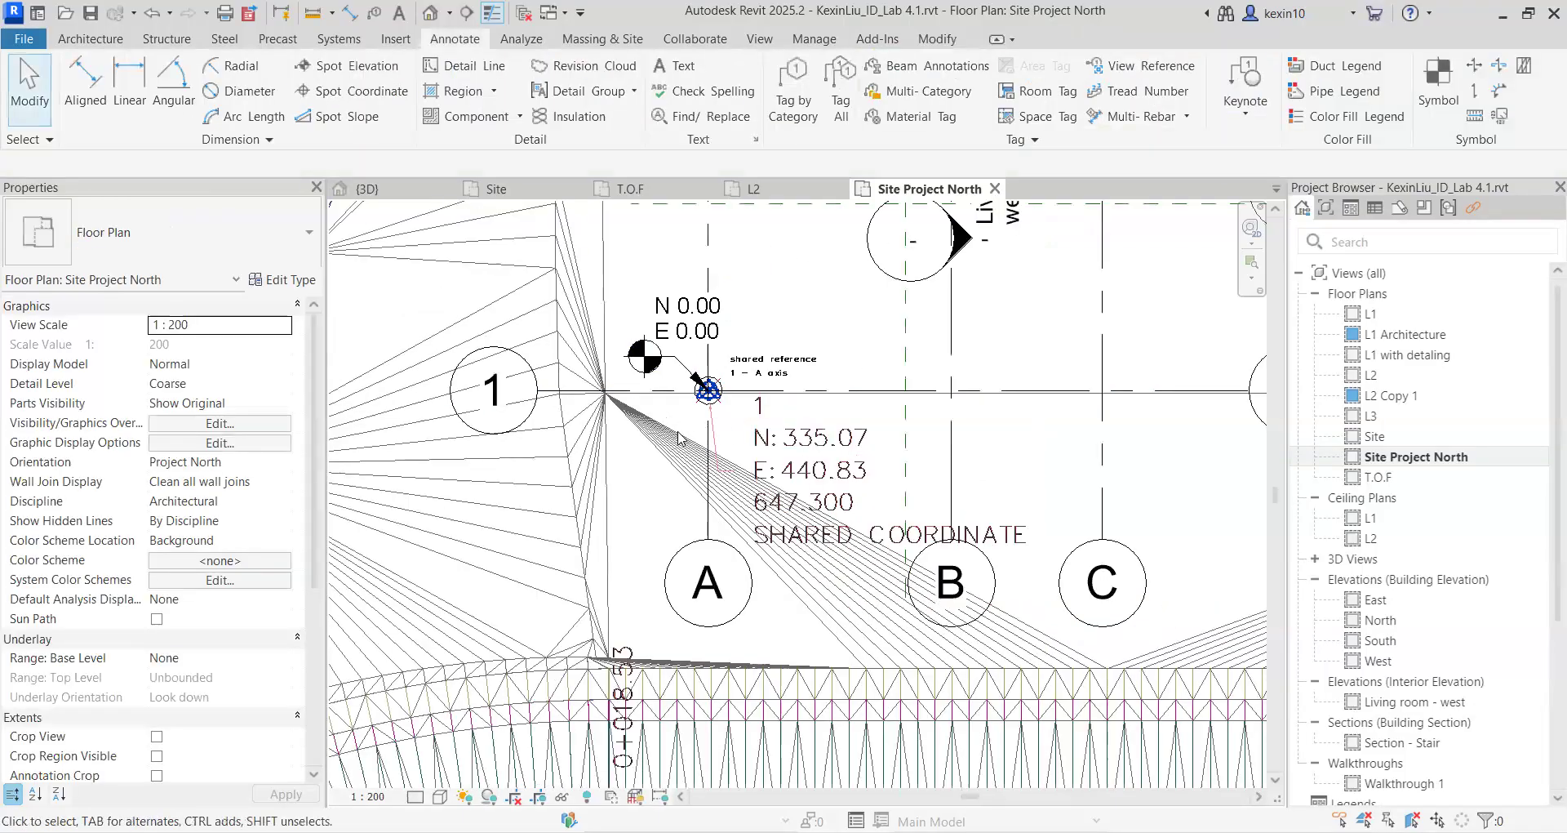
scroll(678, 438, up, 3)
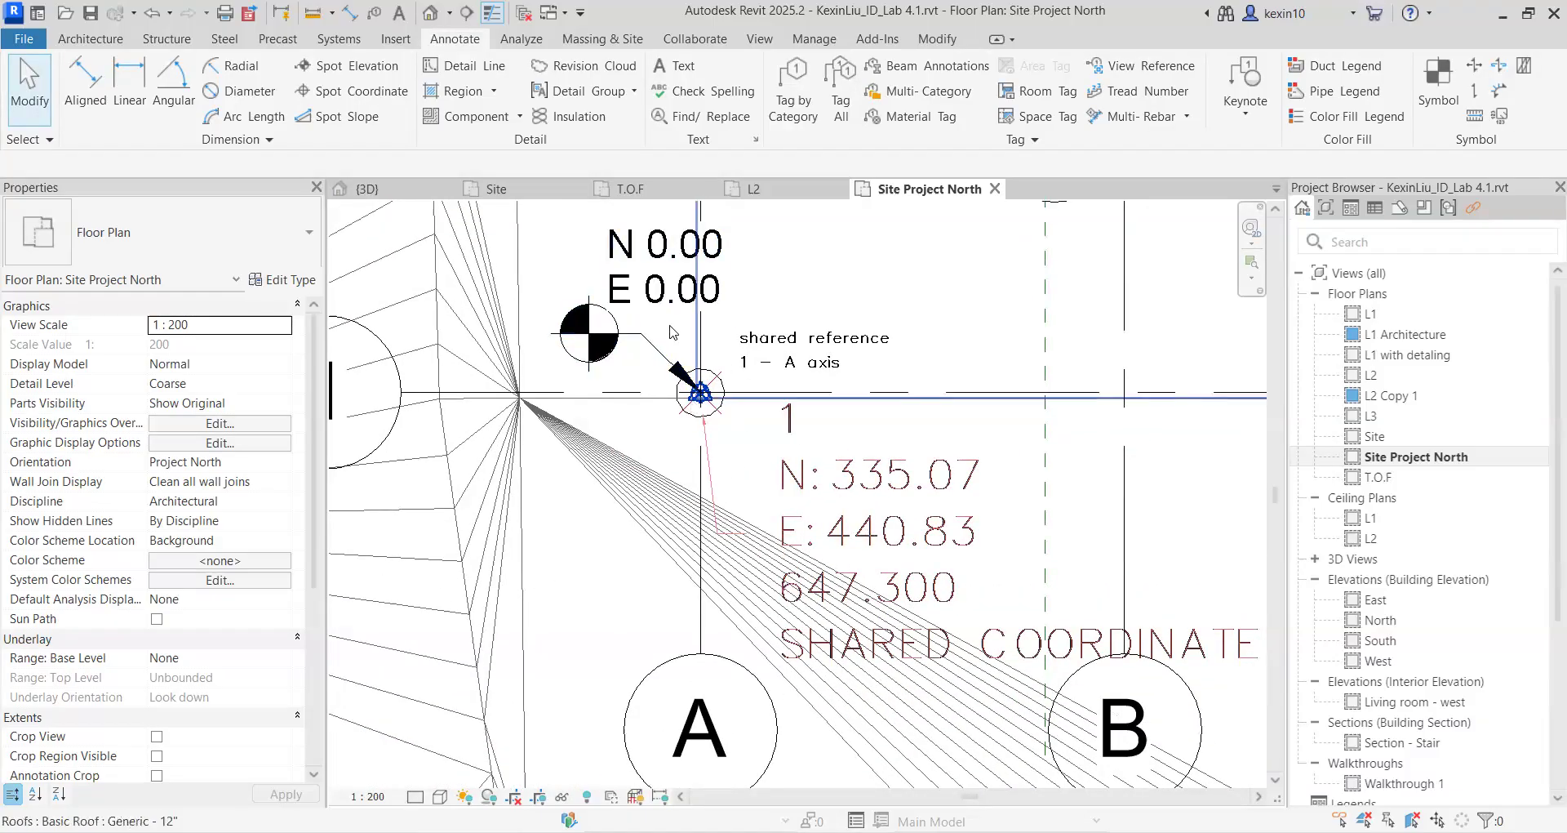
scroll(671, 331, down, 1)
scroll(670, 327, down, 1)
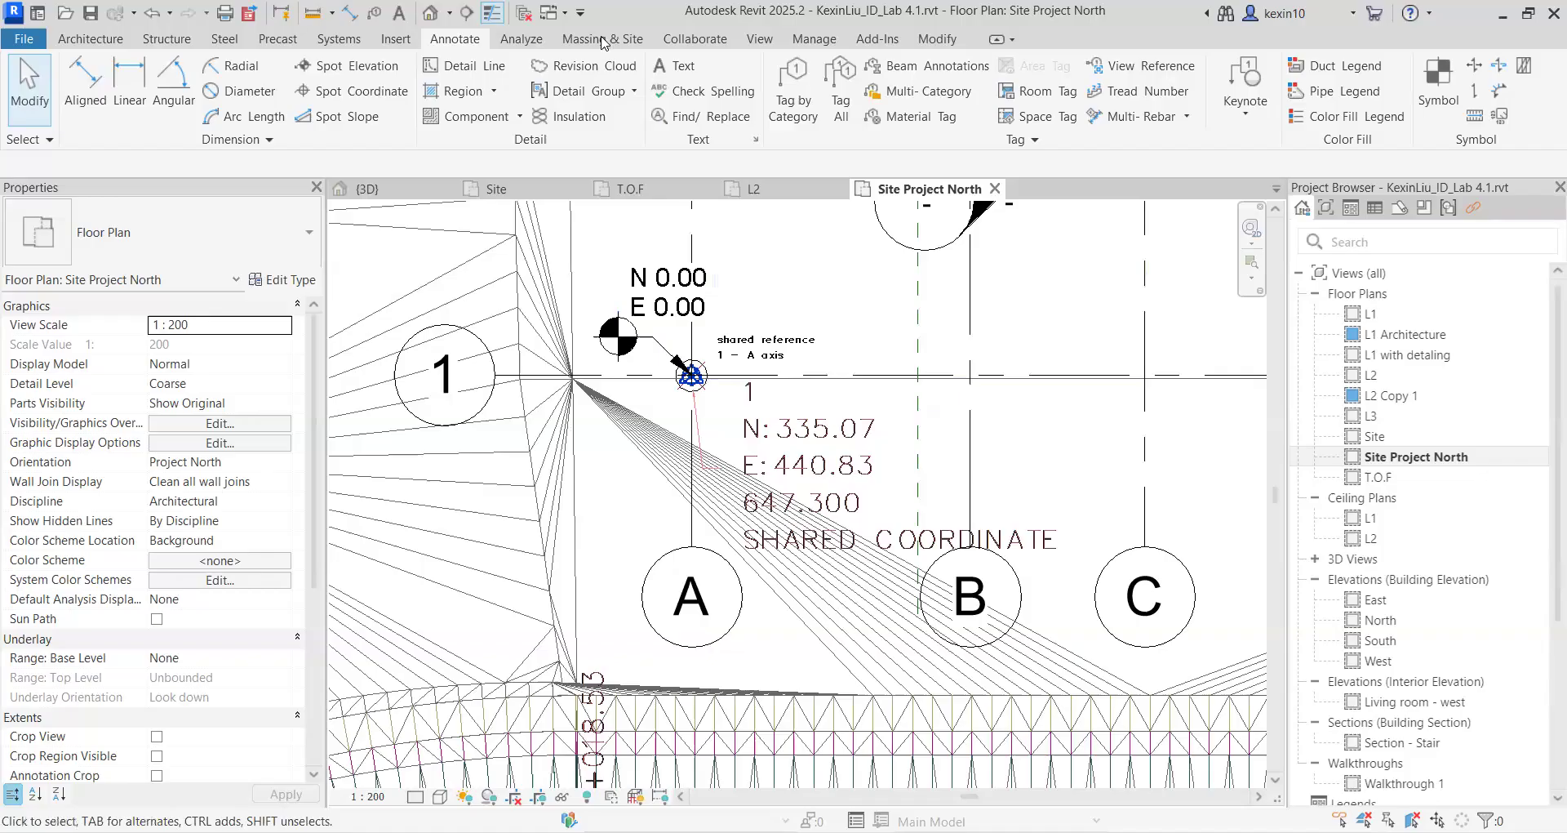
click(805, 43)
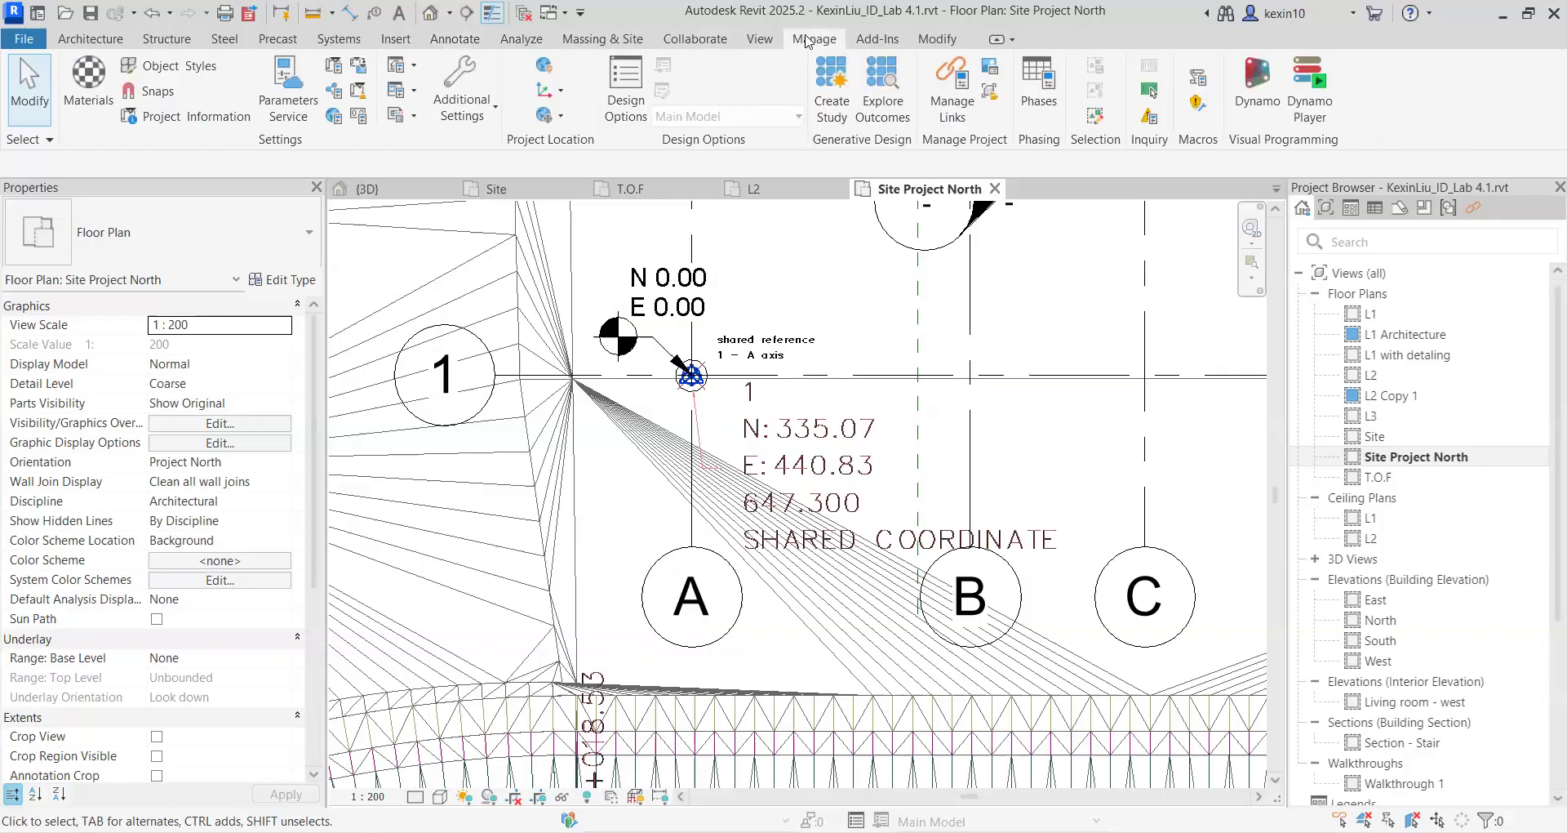
click(560, 95)
click(560, 94)
click(561, 95)
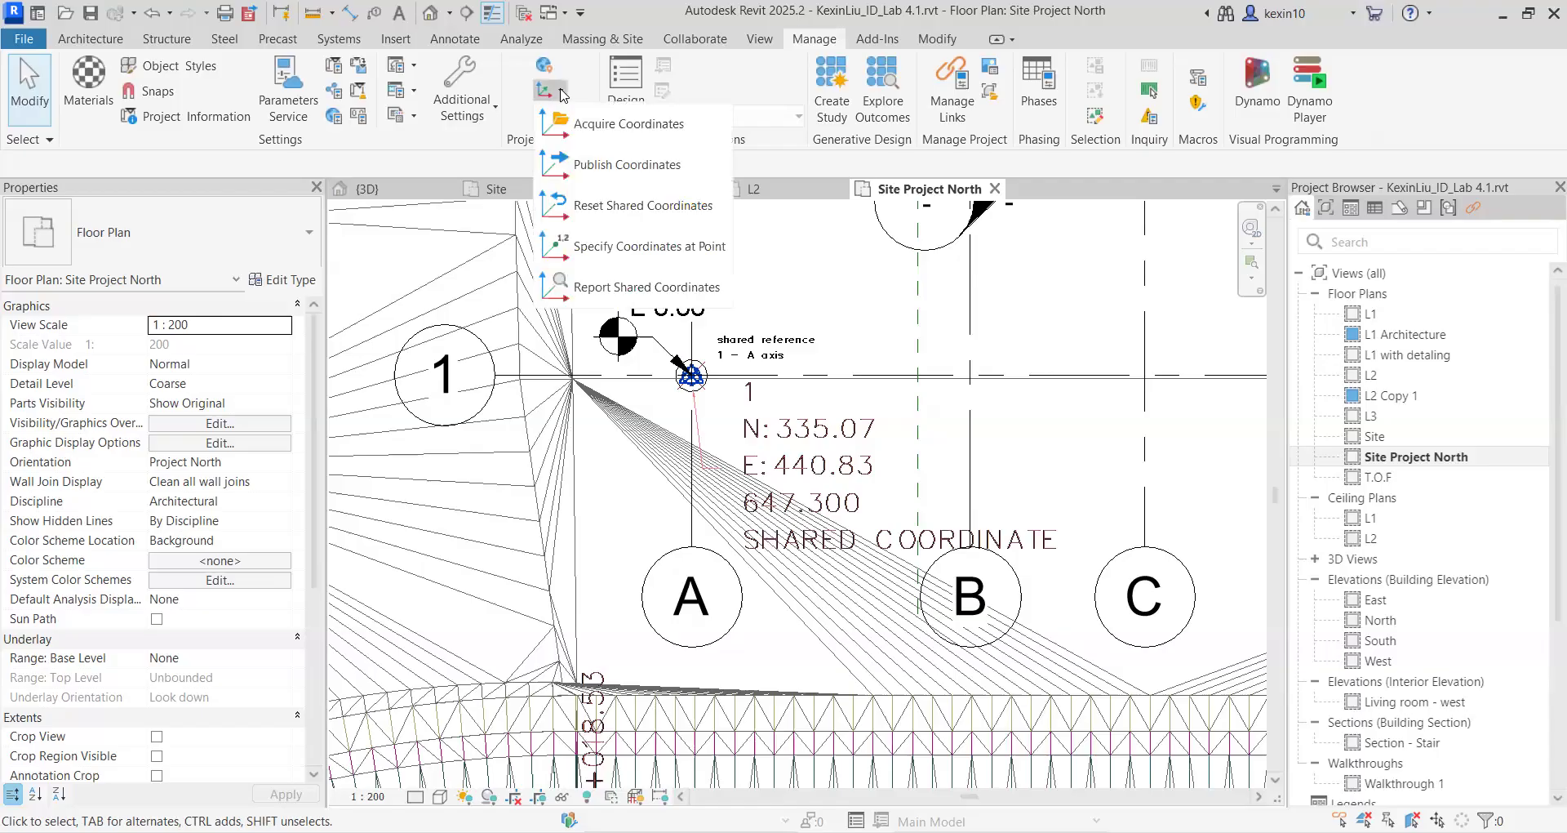
click(577, 131)
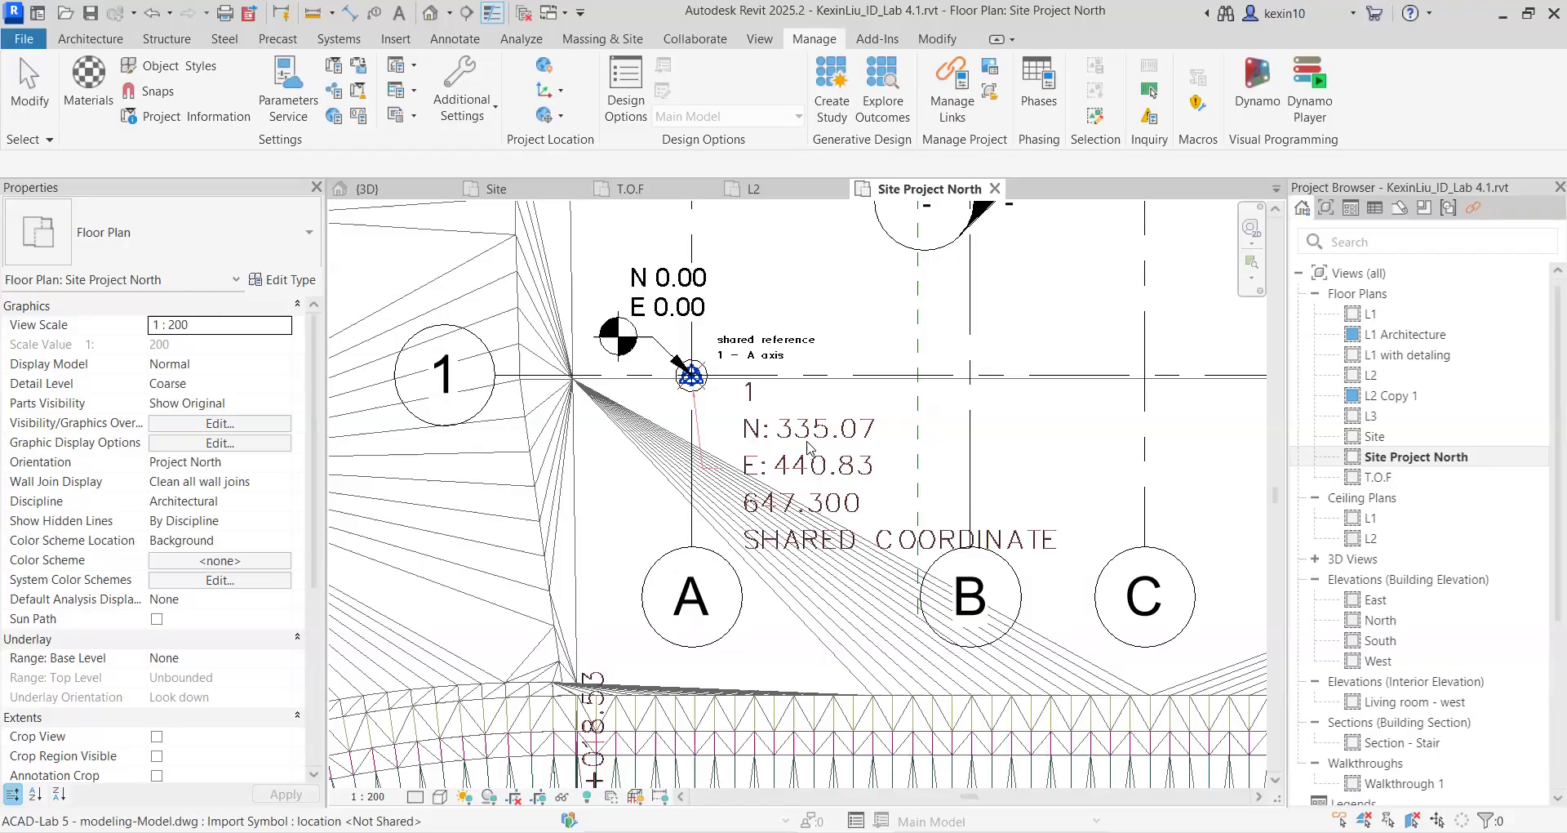
click(765, 317)
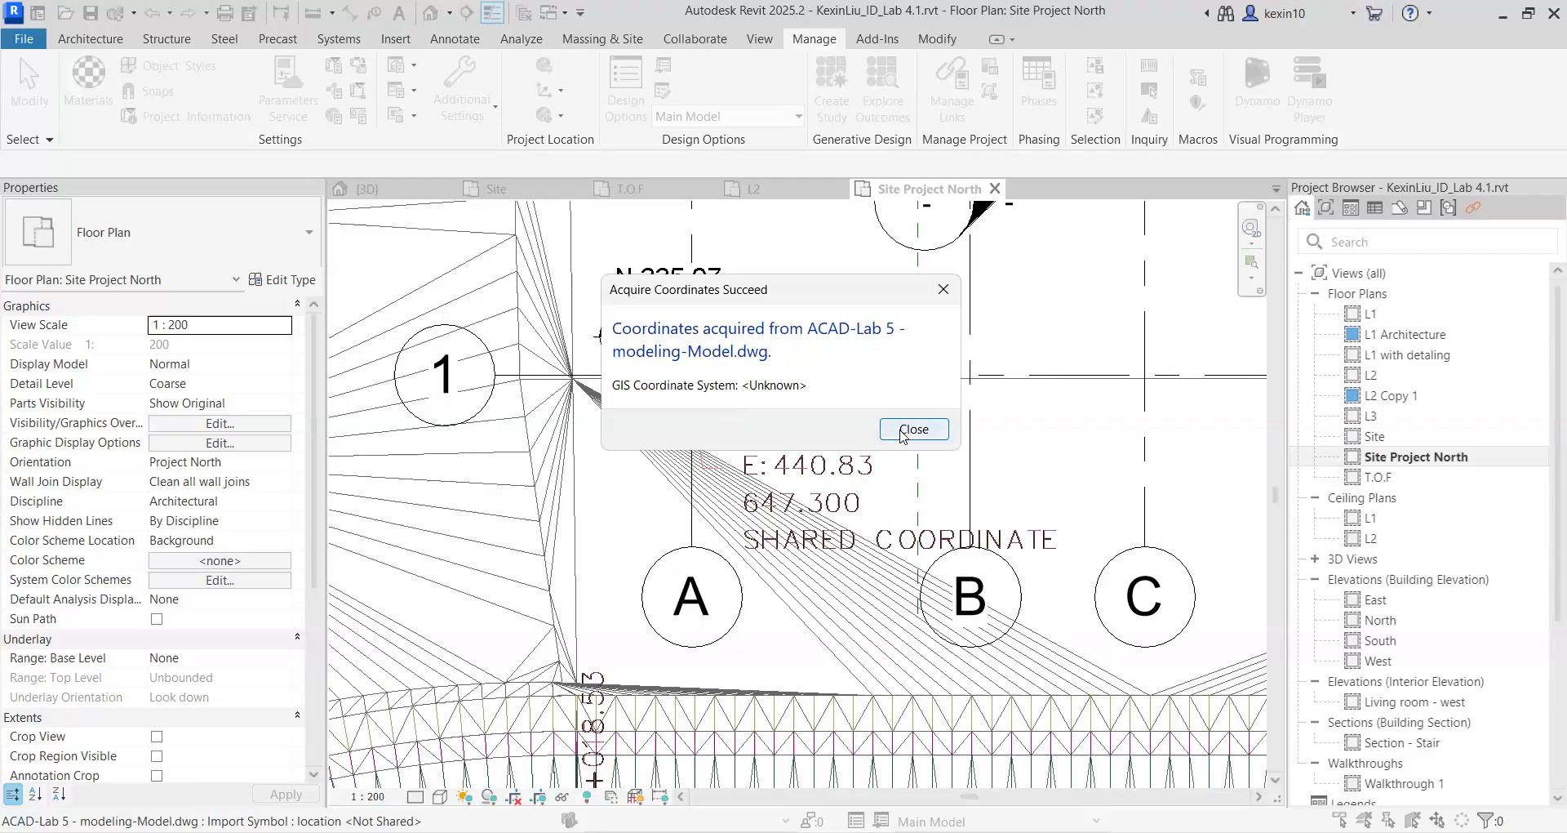
click(913, 429)
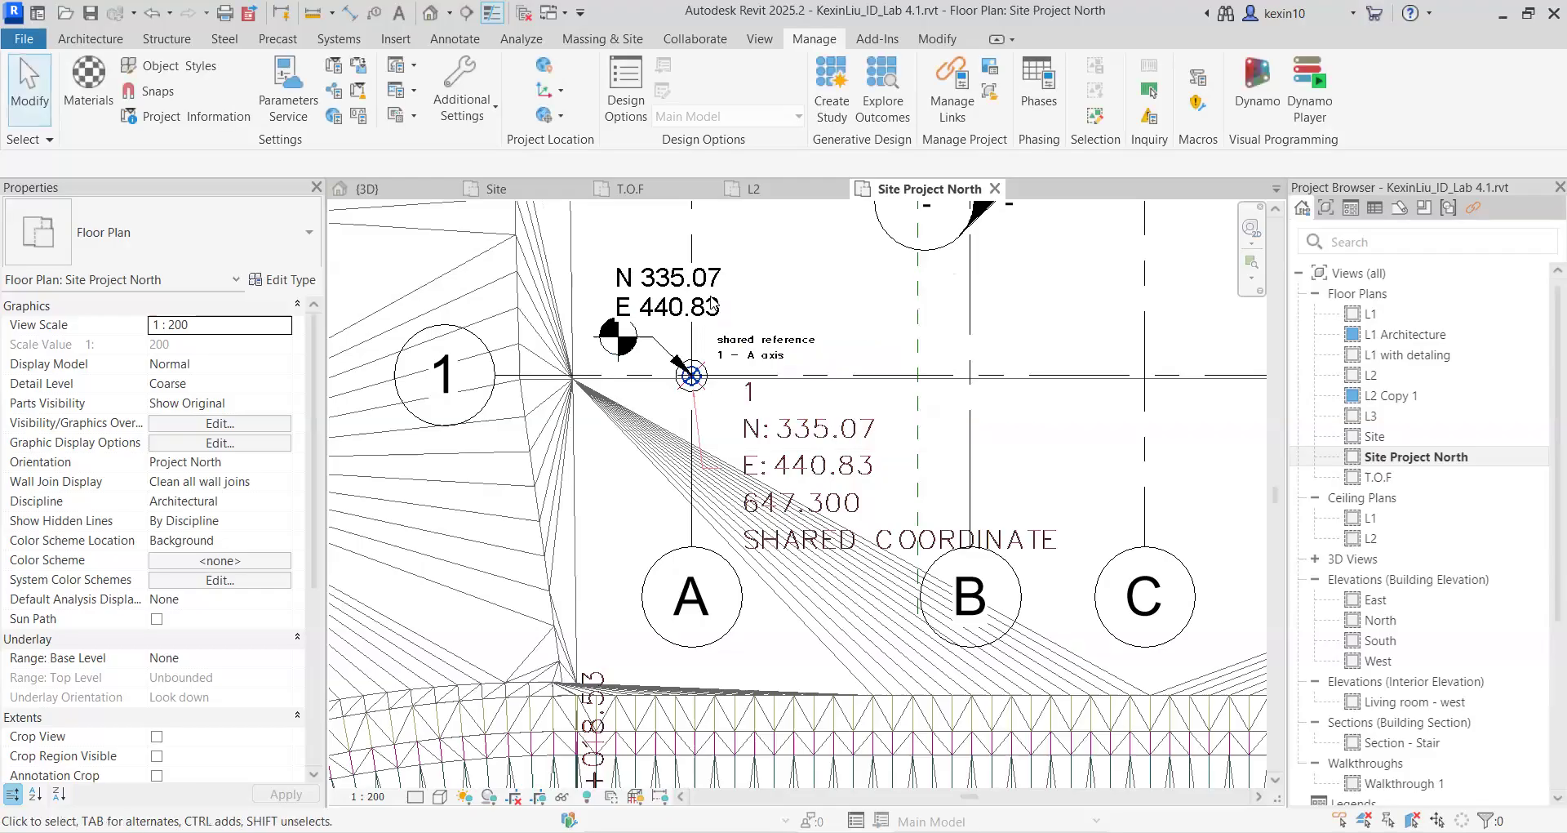
Compare the spot coordinate at grids 1 and A with the site drawing's shared coordinate label, and view the whole site
scroll(686, 302, up, 2)
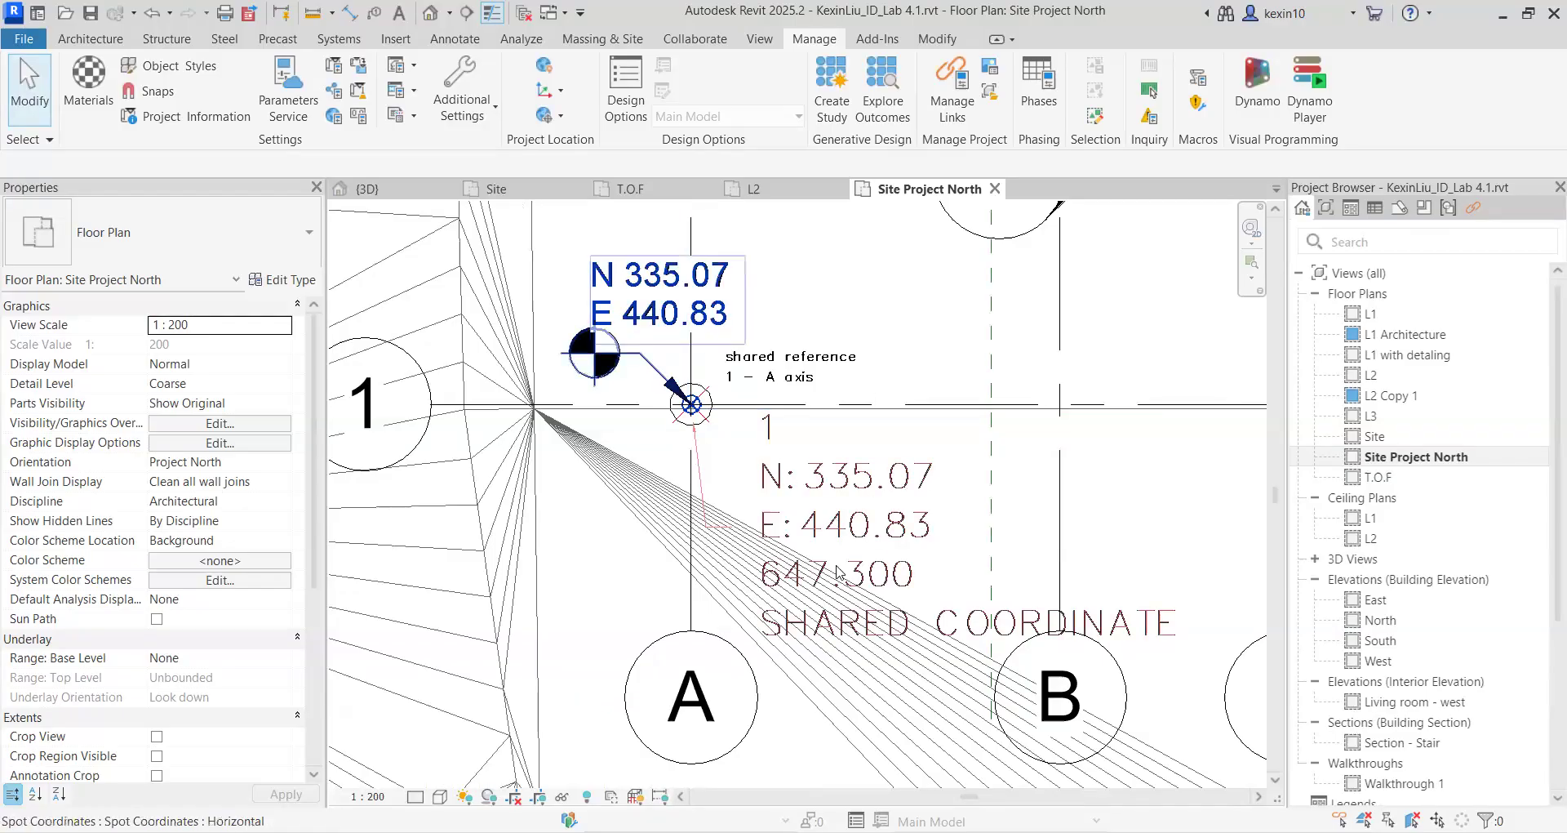
scroll(872, 556, down, 1)
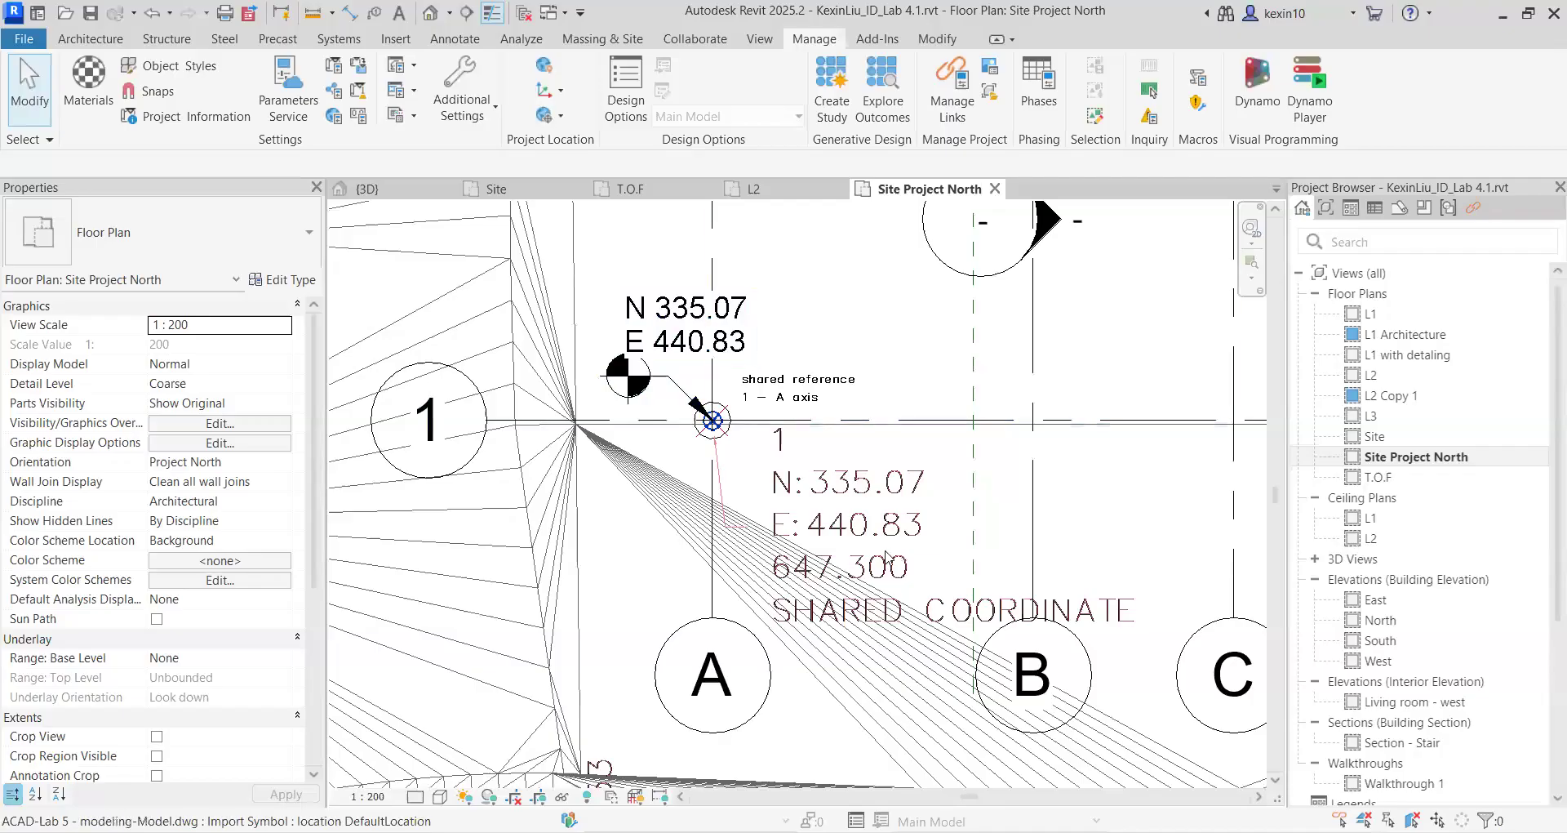
scroll(835, 606, up, 2)
scroll(835, 607, down, 2)
scroll(833, 609, down, 8)
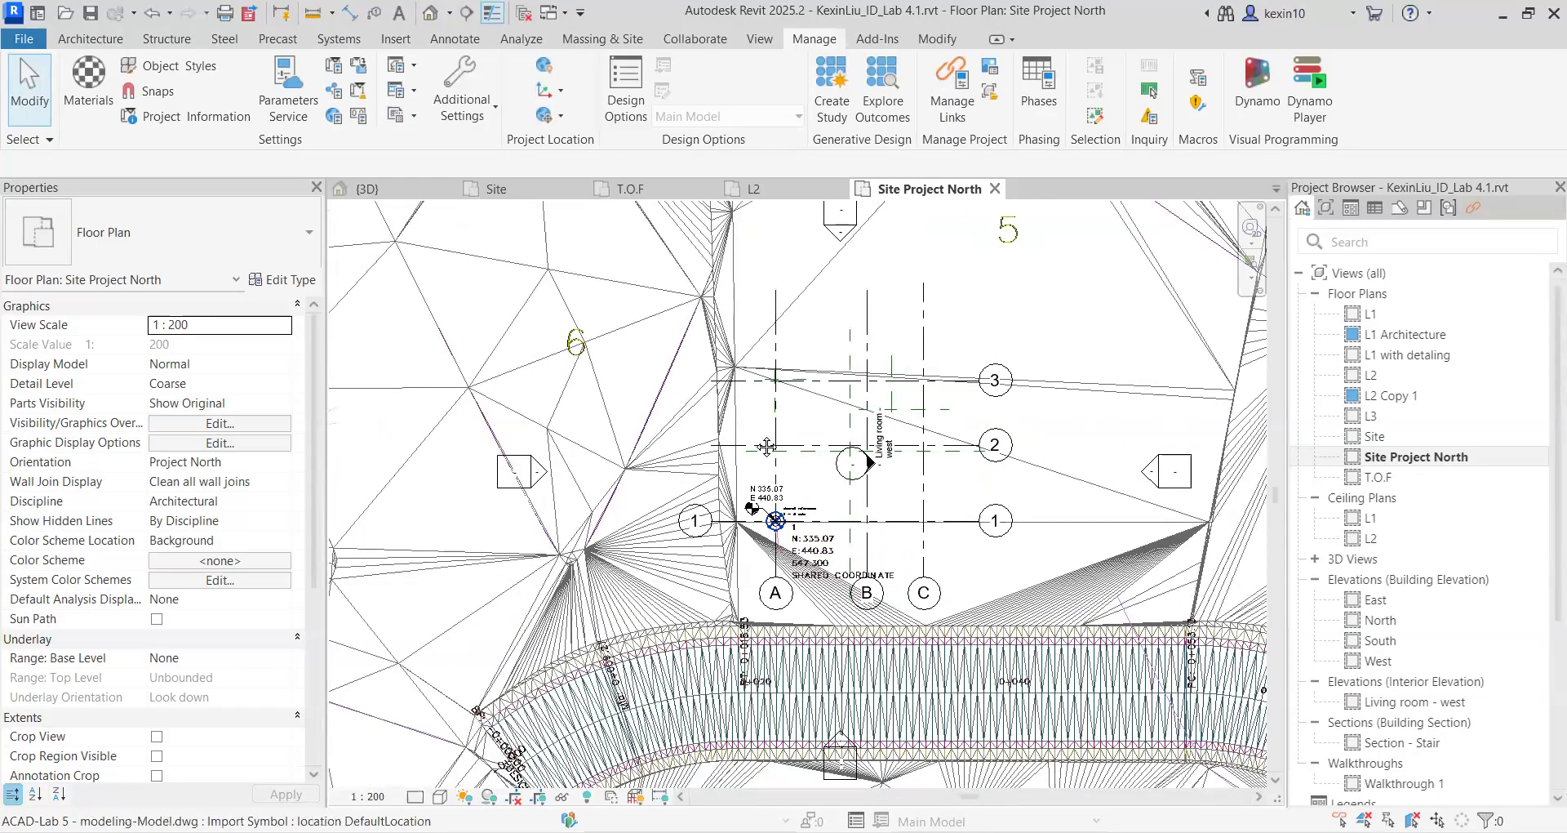
scroll(732, 431, down, 3)
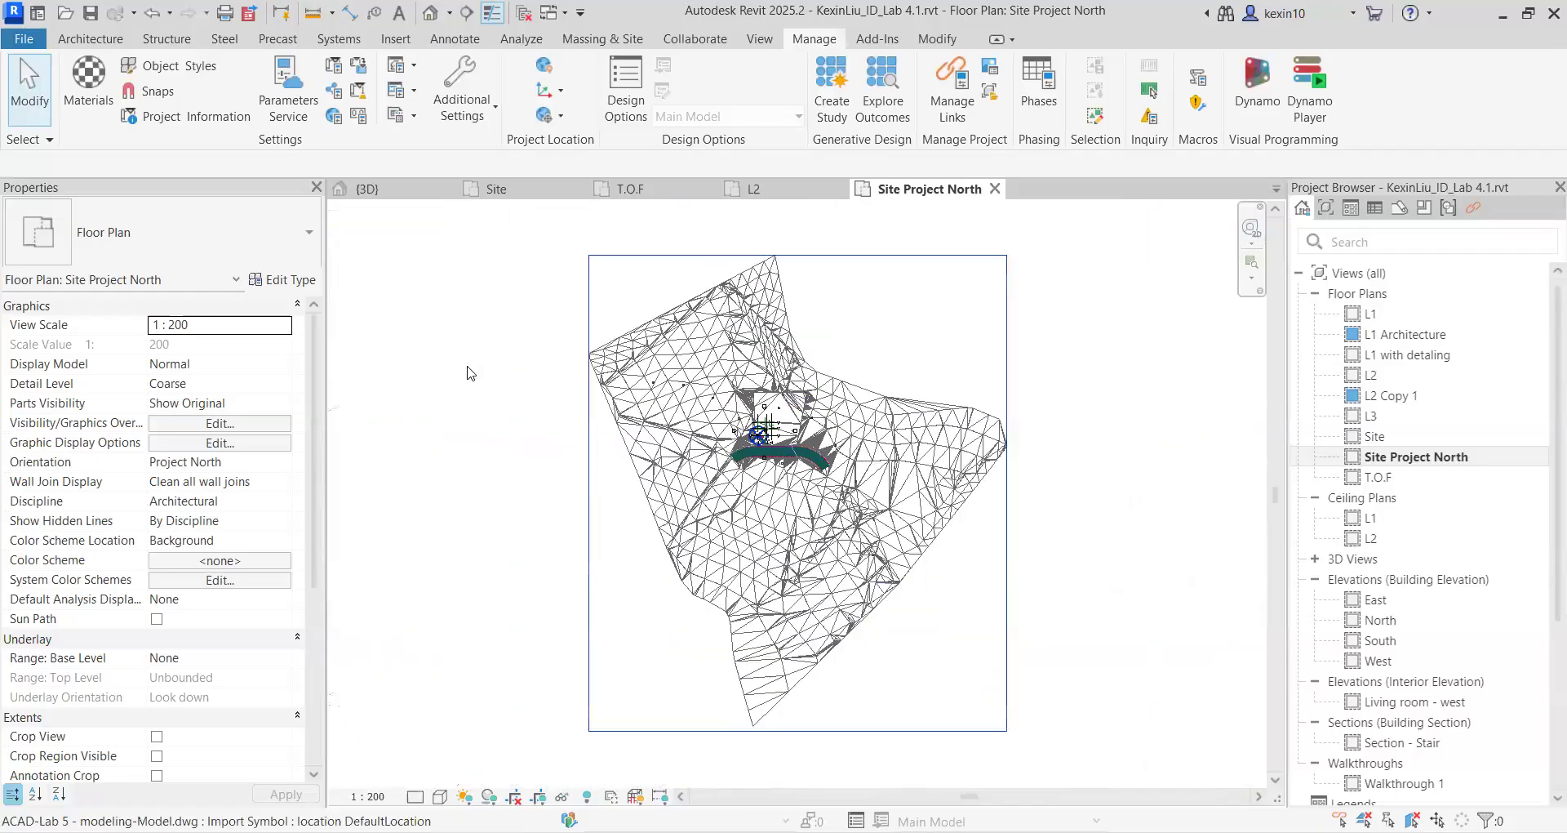
Open the default 3D view and examine the height of the linked terrain relative to the building
click(434, 14)
scroll(677, 555, down, 6)
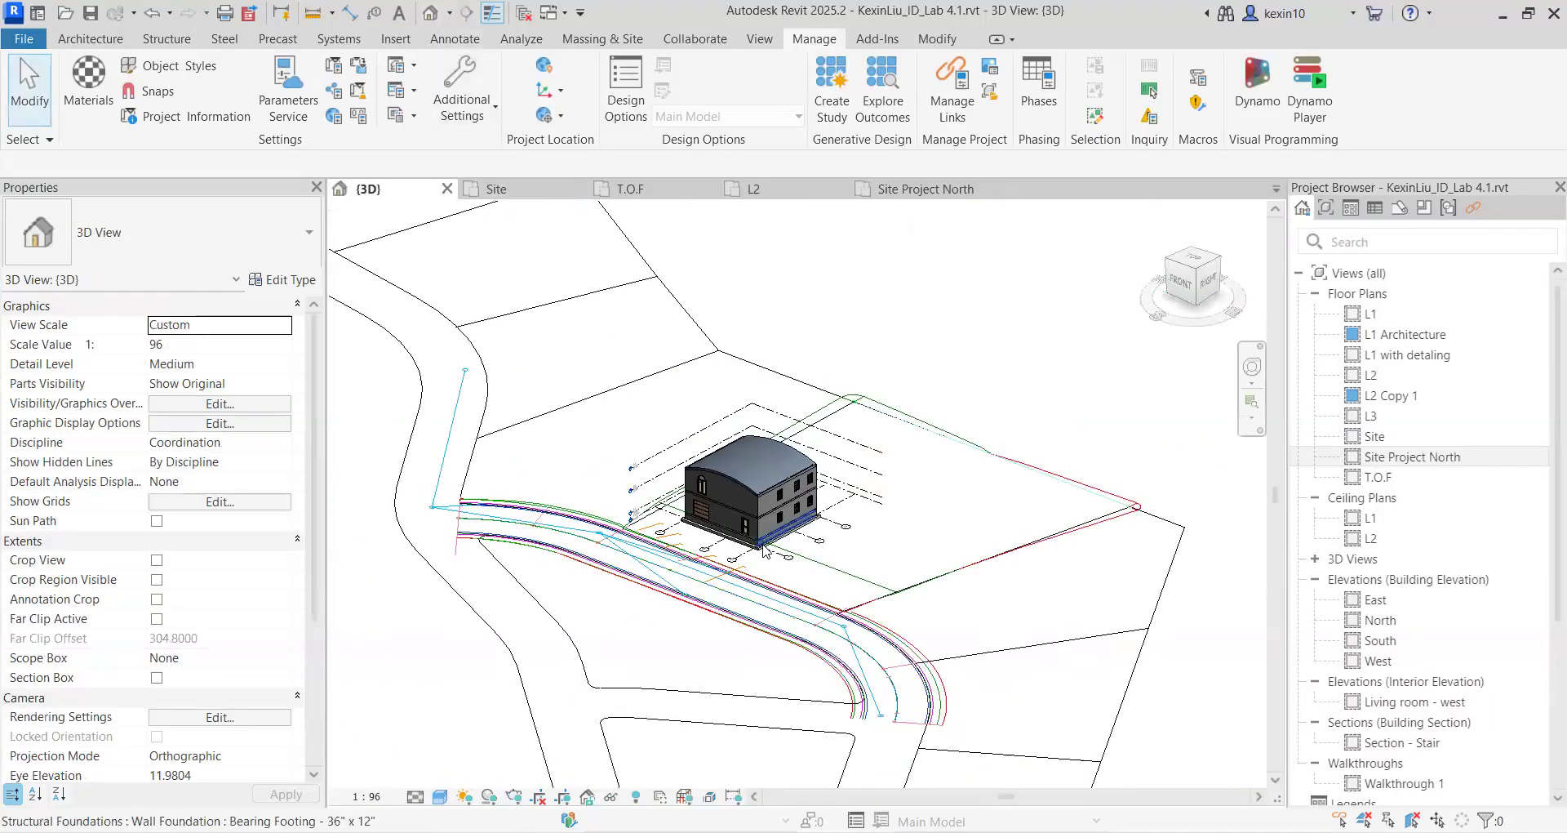
scroll(677, 555, down, 6)
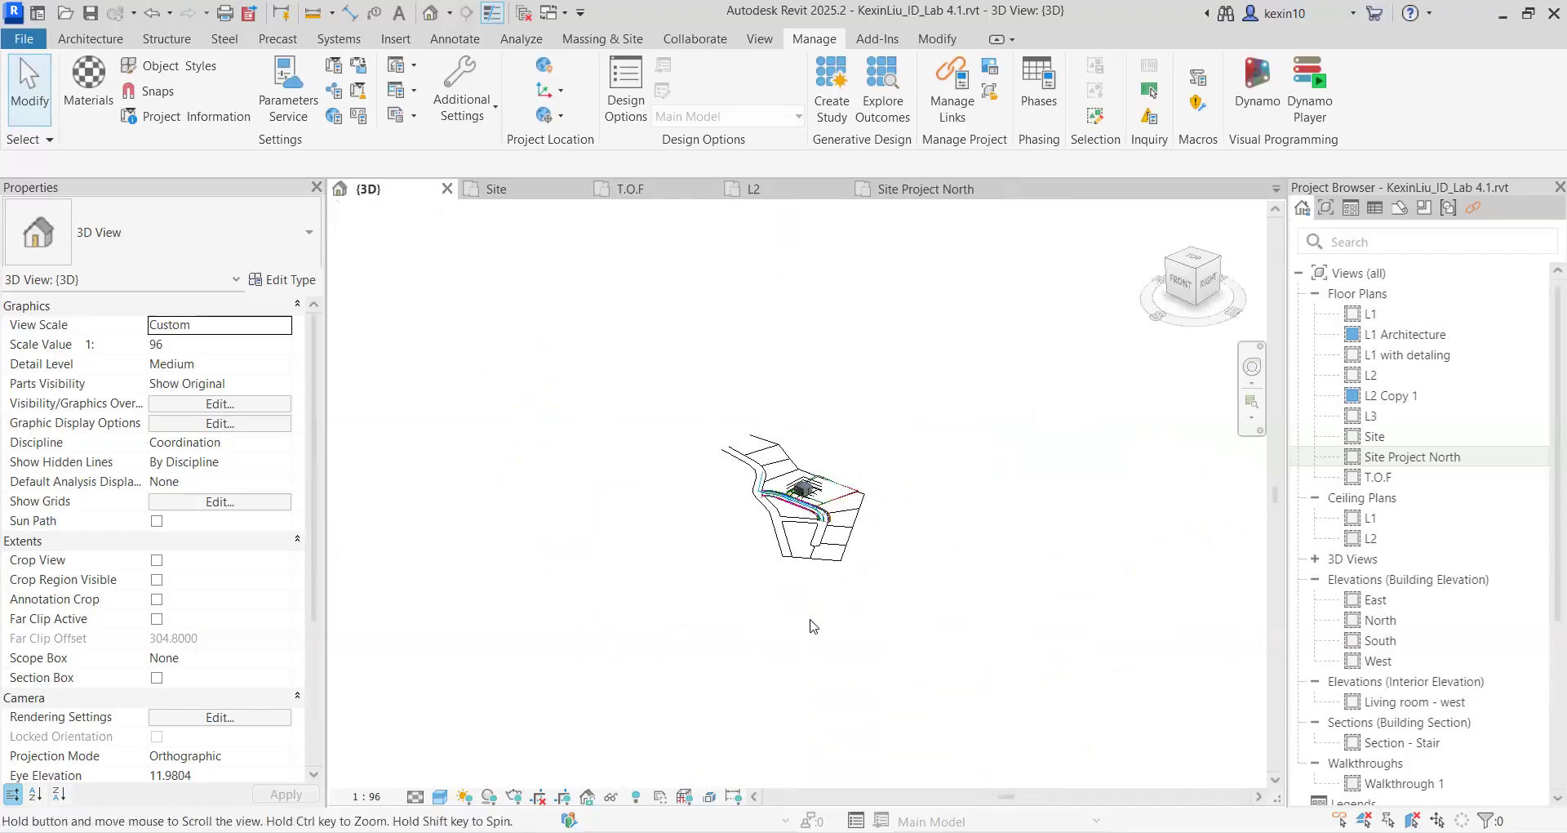
scroll(853, 351, up, 8)
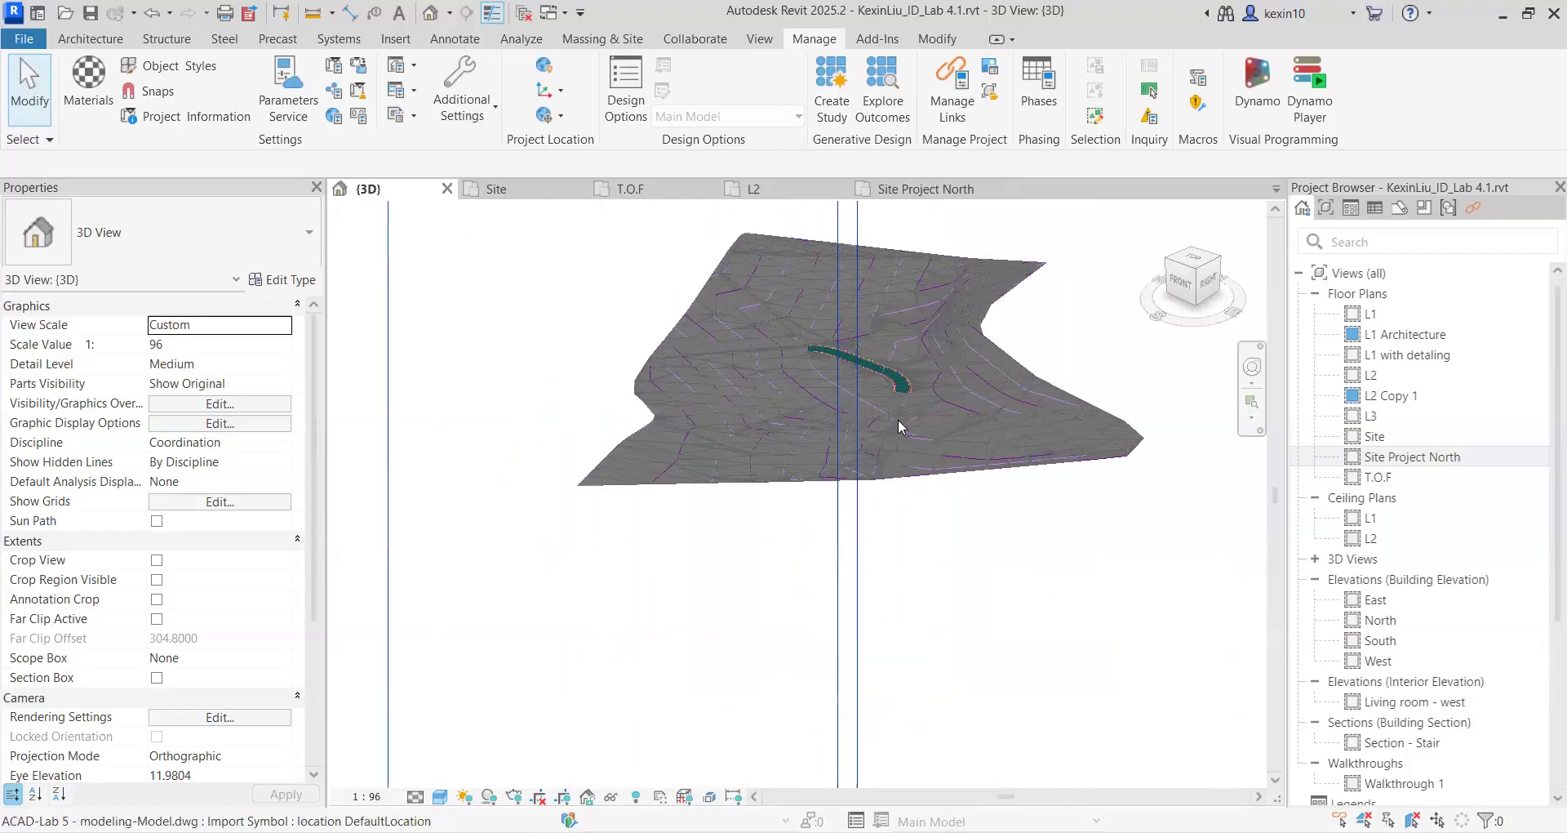
scroll(856, 396, up, 6)
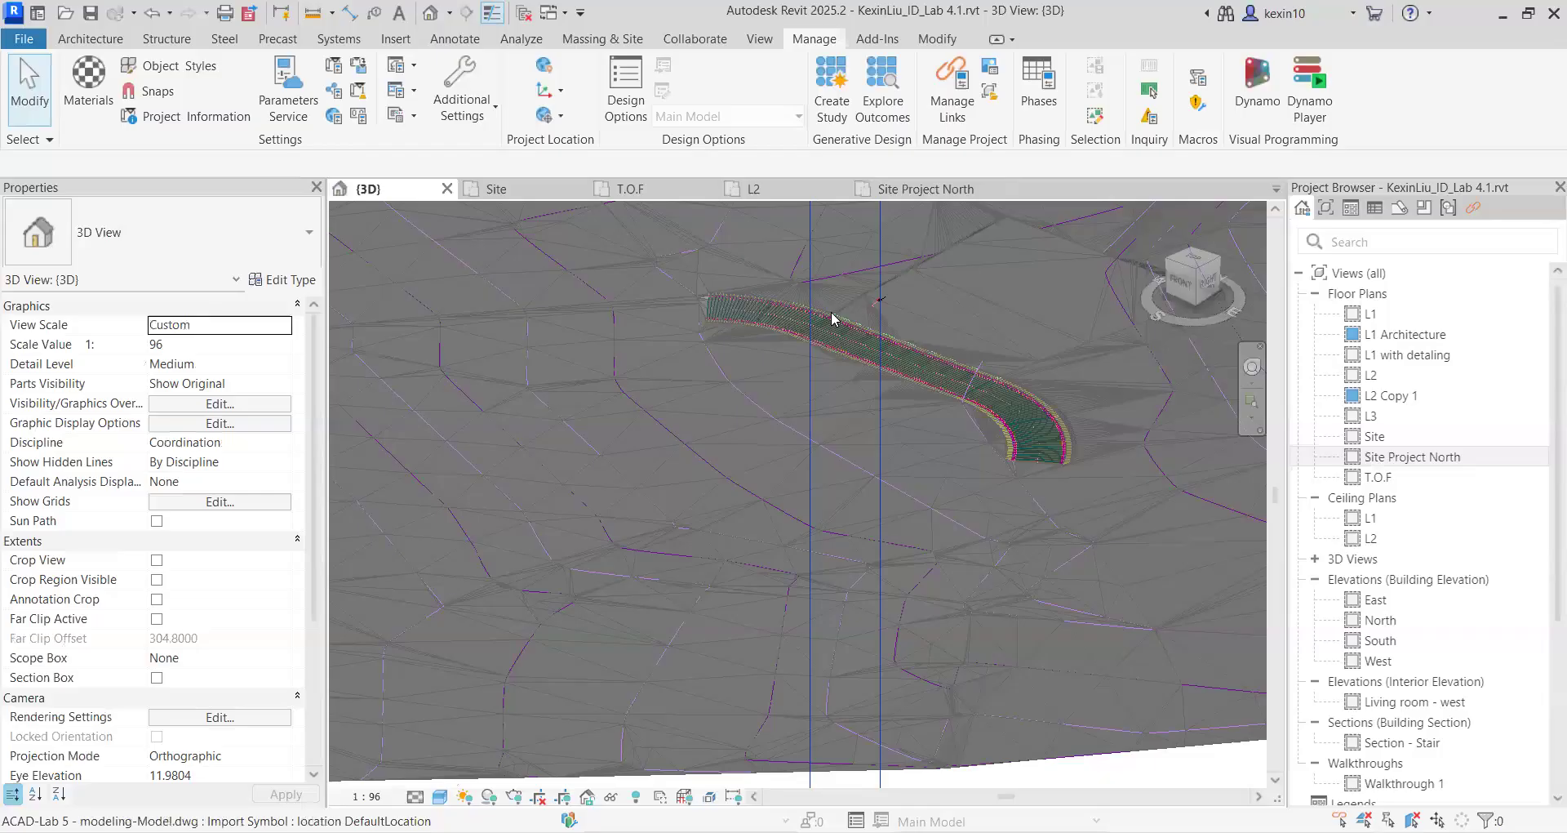
scroll(834, 320, down, 8)
click(836, 375)
click(724, 483)
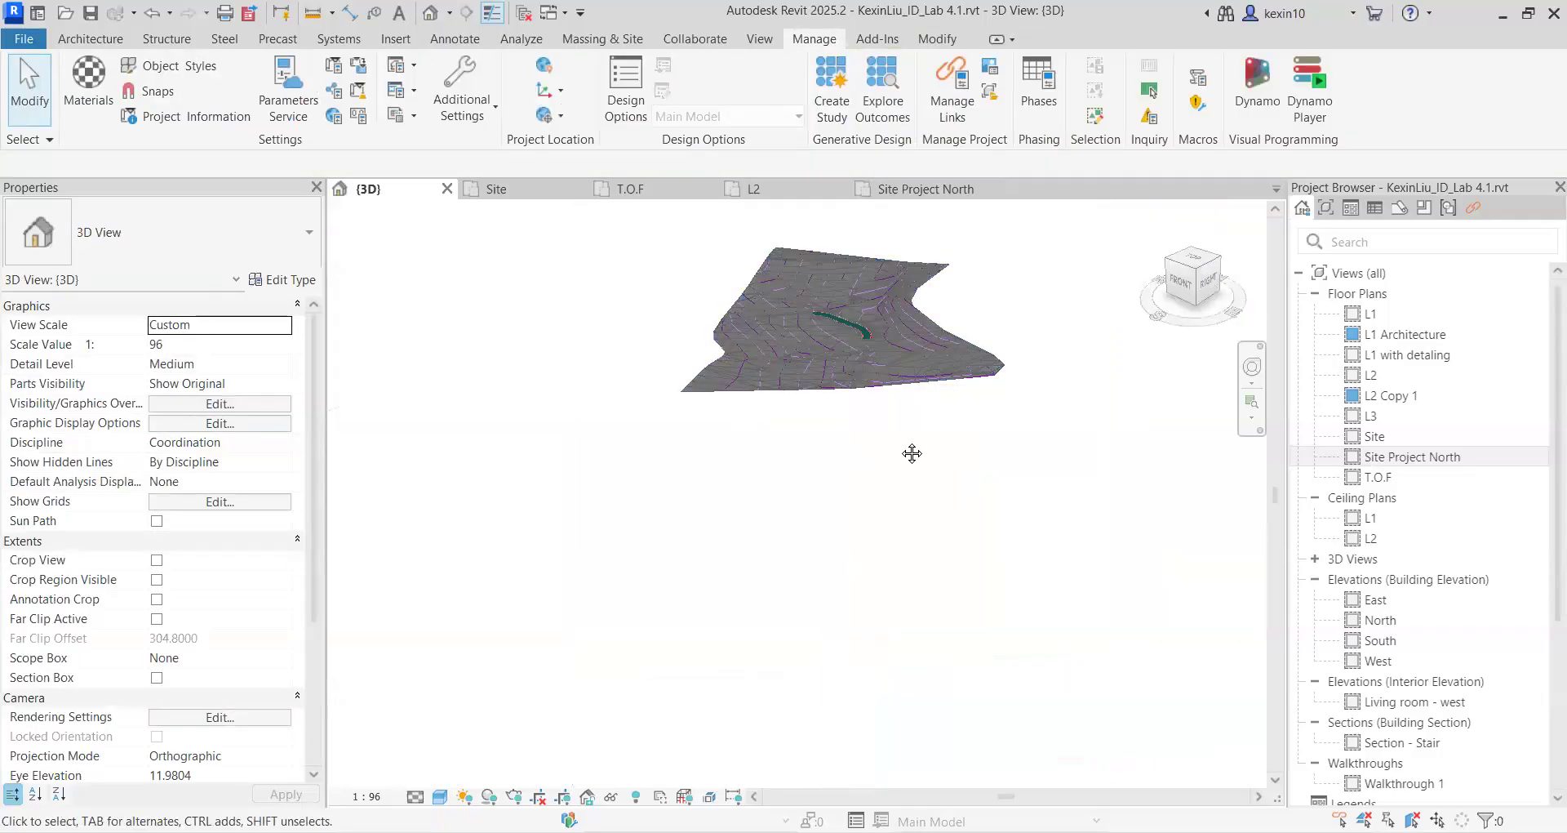
middle_drag(1010, 448, 777, 418)
scroll(809, 535, up, 3)
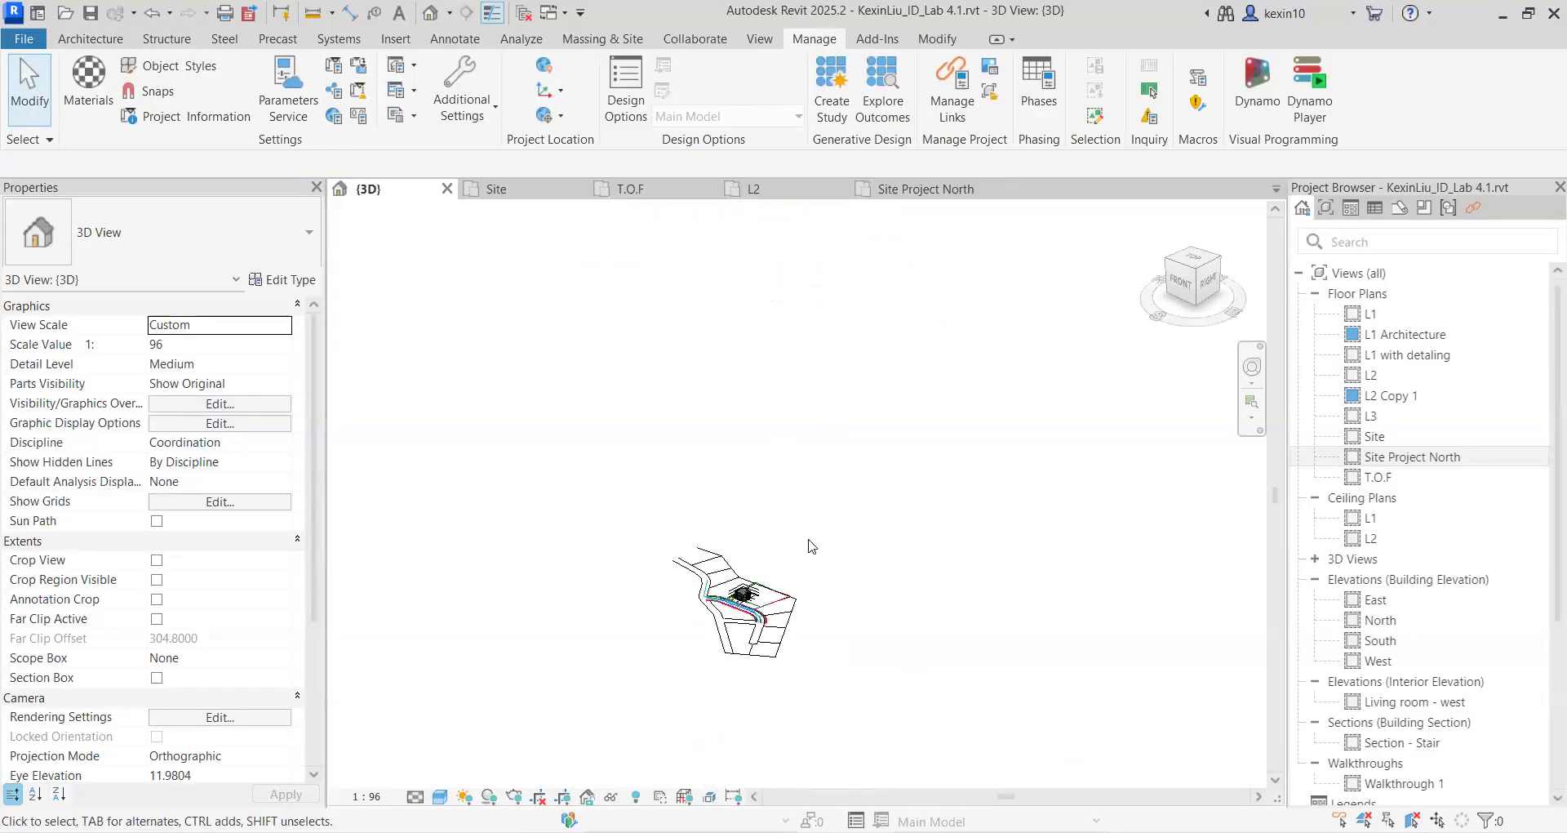
Return to the Site Project North plan and read the elevation in the shared coordinate label near grids 1 and A
click(1415, 458)
double_click(1415, 458)
scroll(747, 453, up, 5)
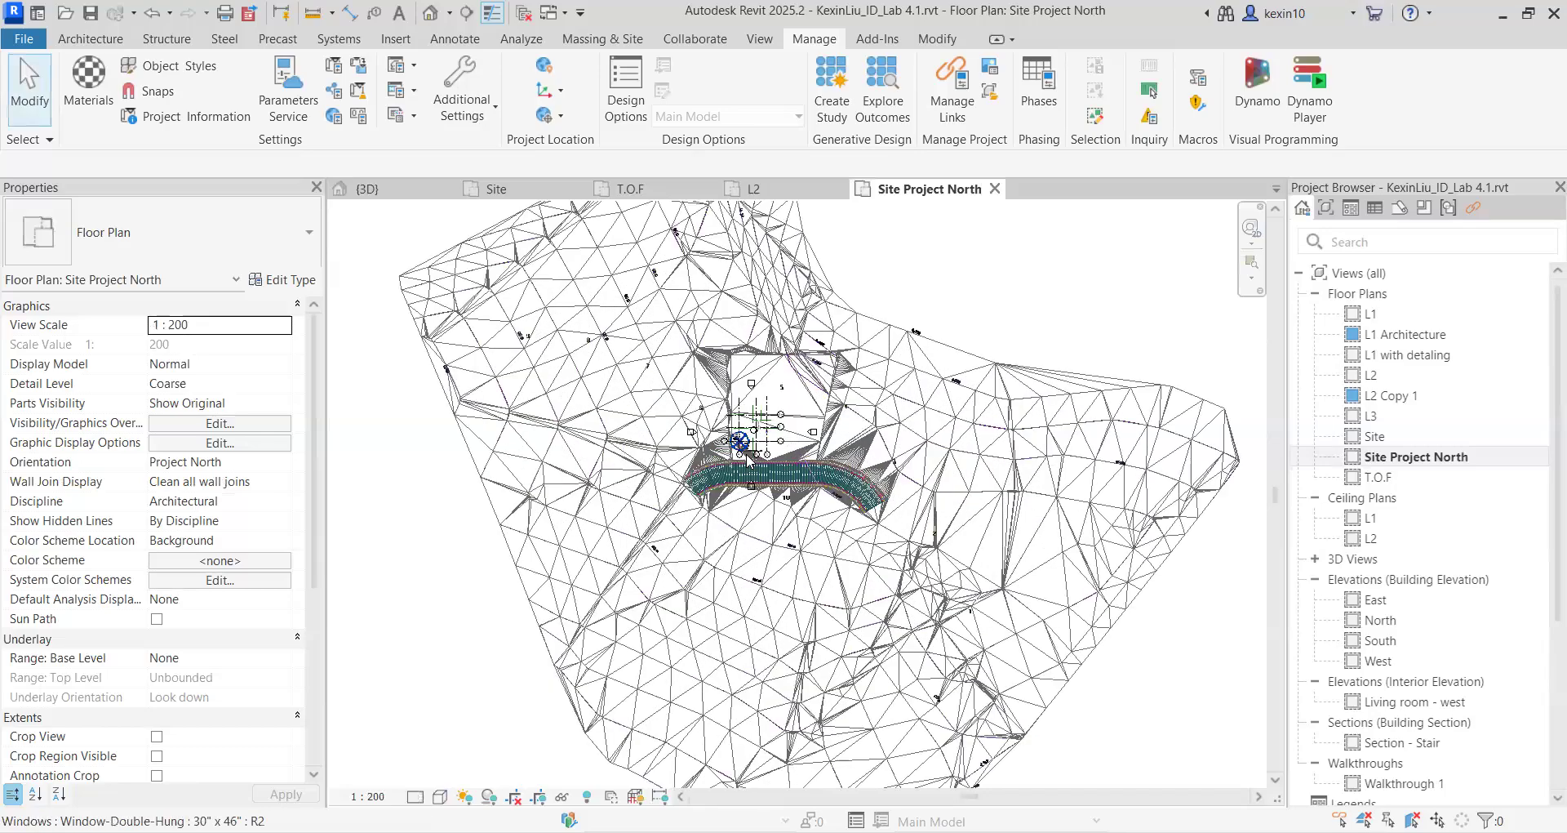
scroll(715, 483, up, 6)
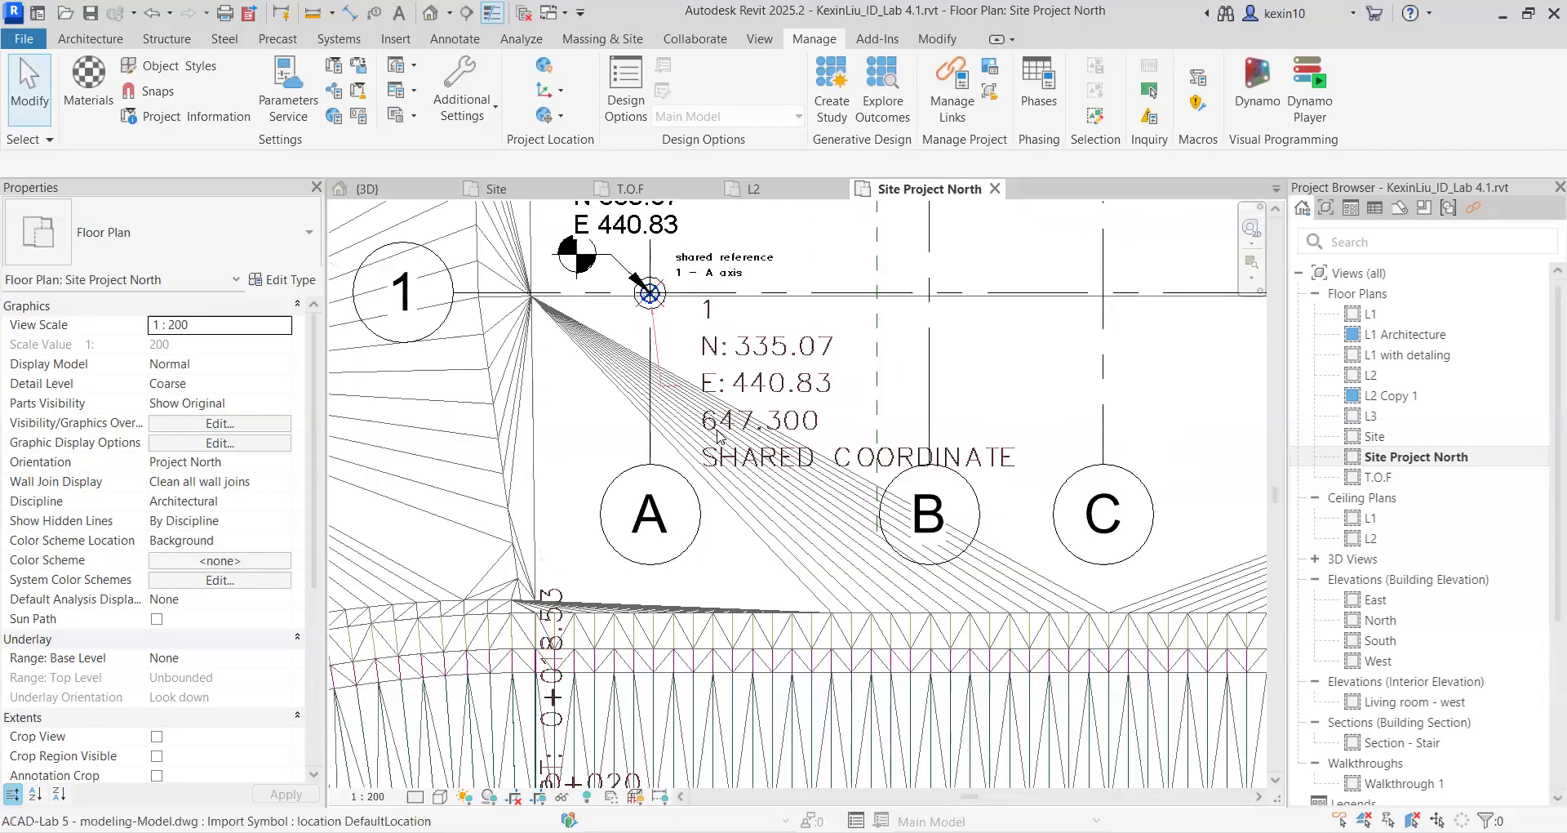
scroll(684, 421, up, 2)
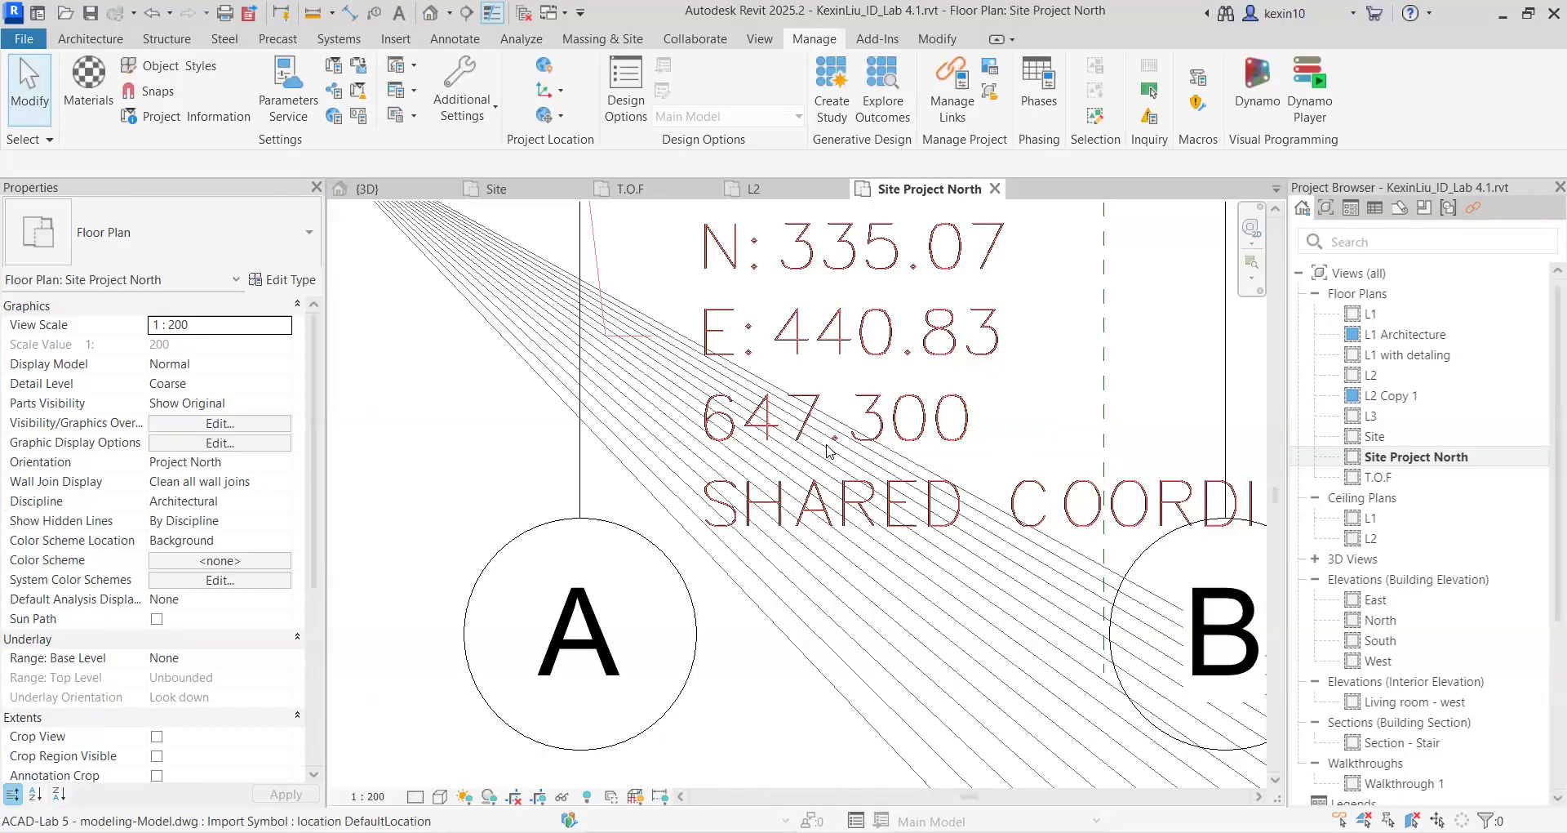
scroll(764, 435, down, 2)
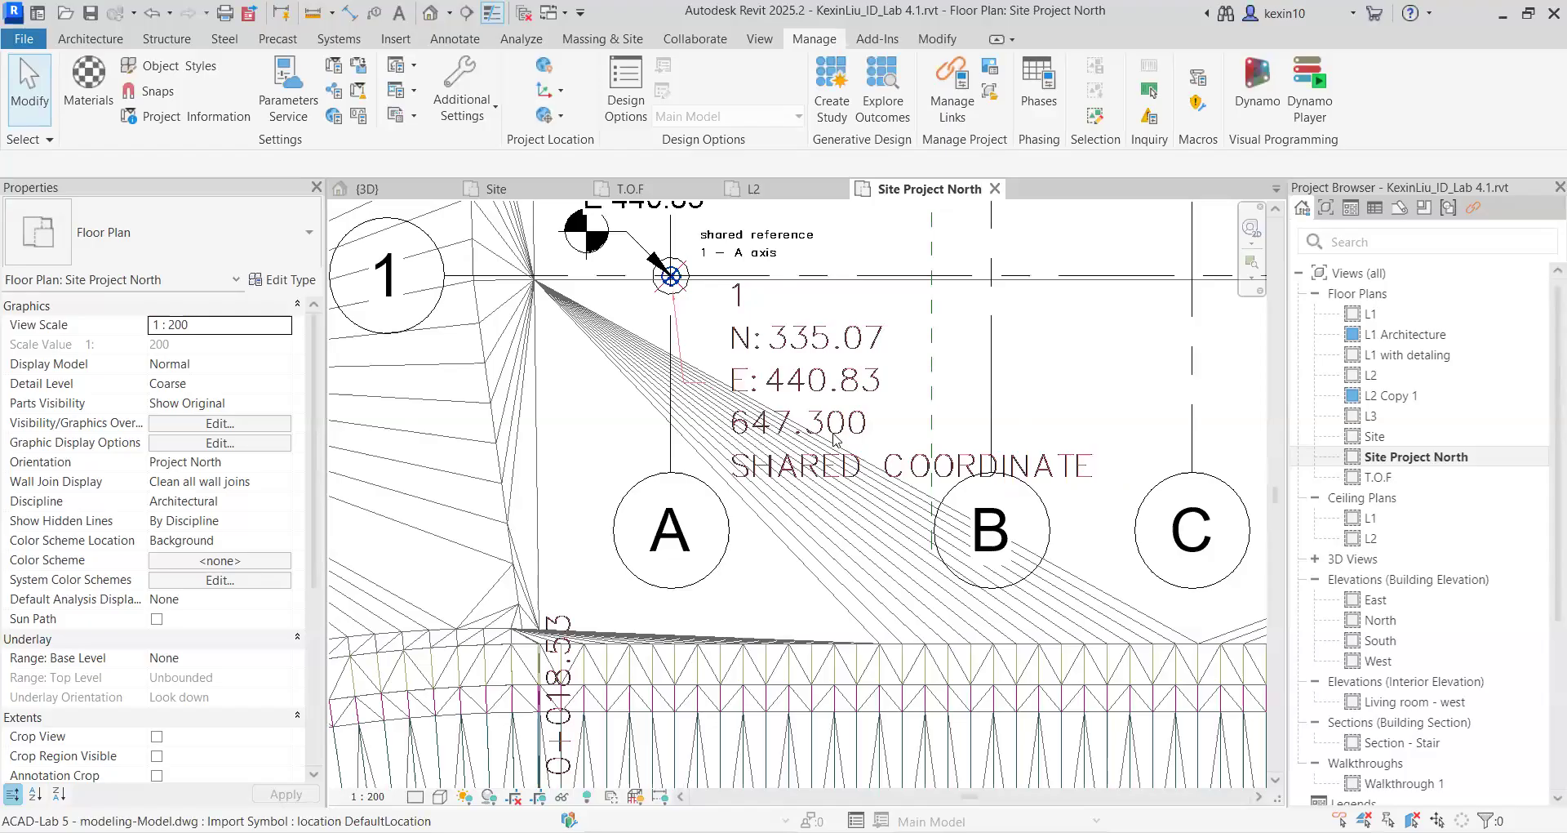
In the default 3D view, set the linked ACAD-Lab 5 - modeling-Model.dwg's offset from its work plane to -647.3
scroll(834, 440, down, 6)
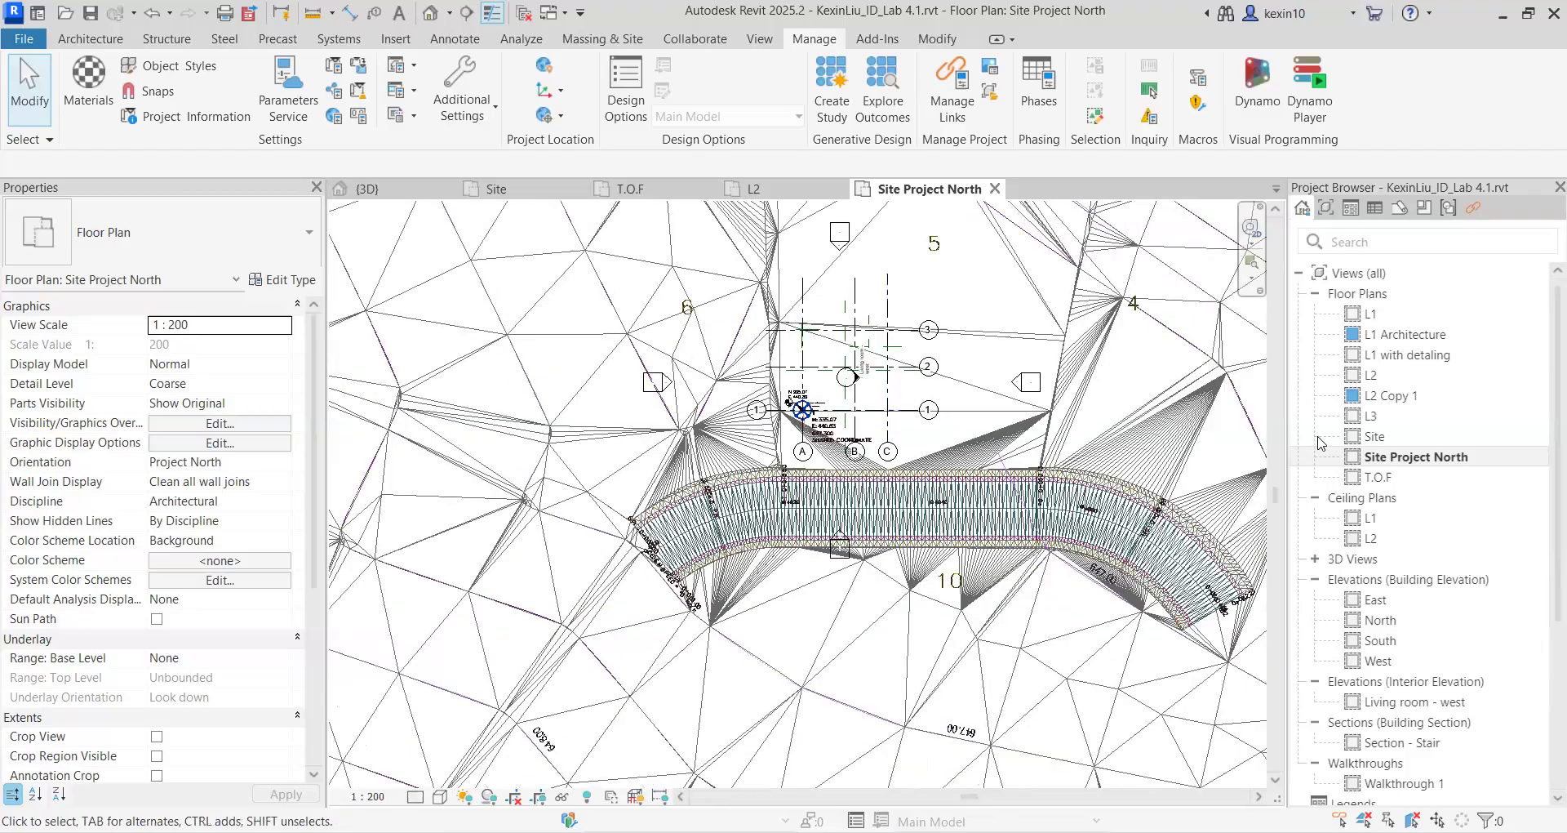
click(430, 15)
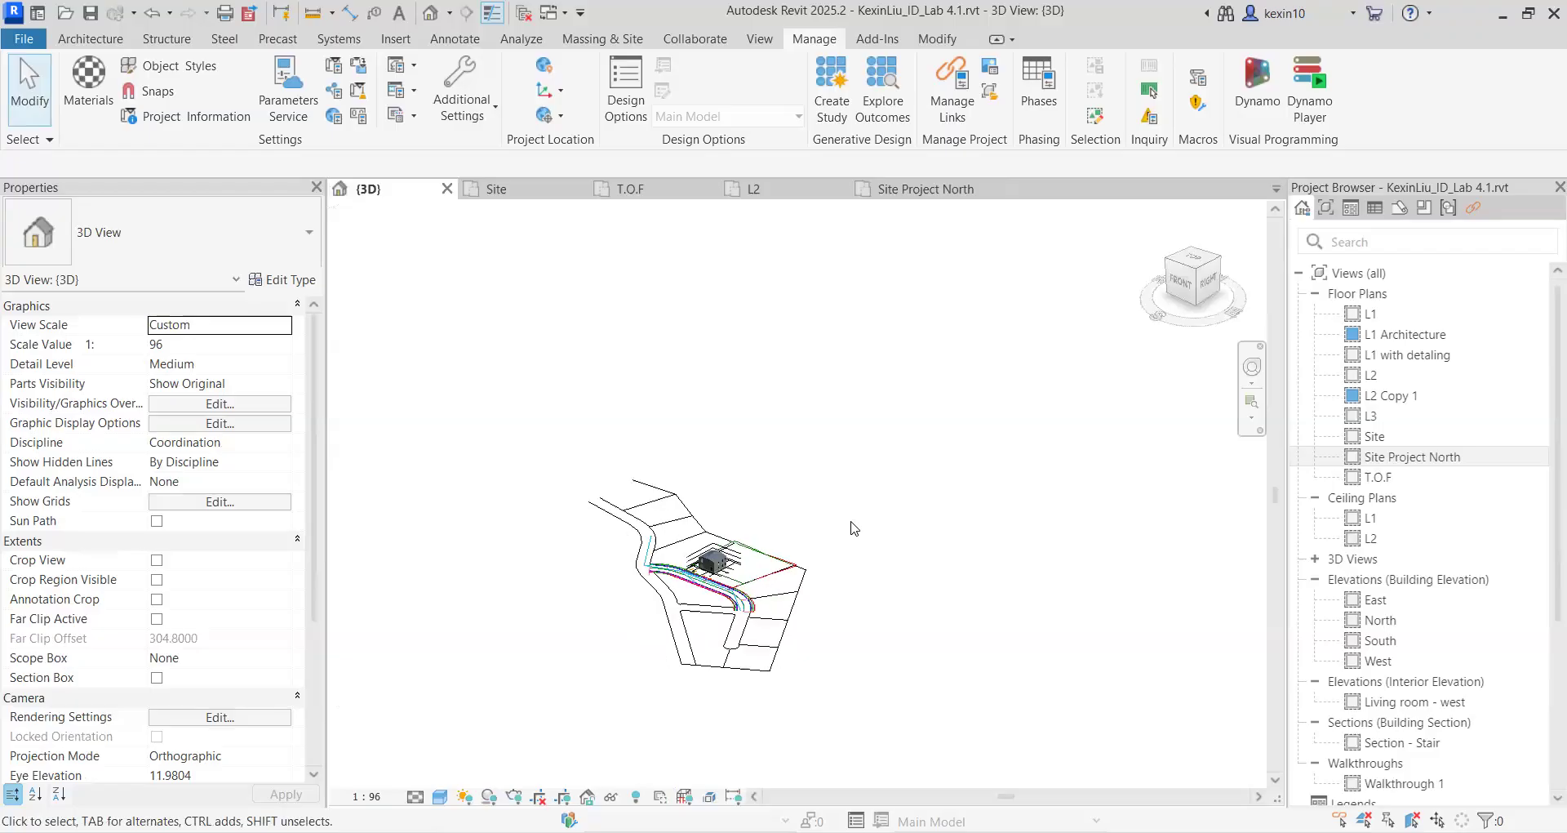
scroll(855, 529, down, 5)
click(816, 532)
click(245, 343)
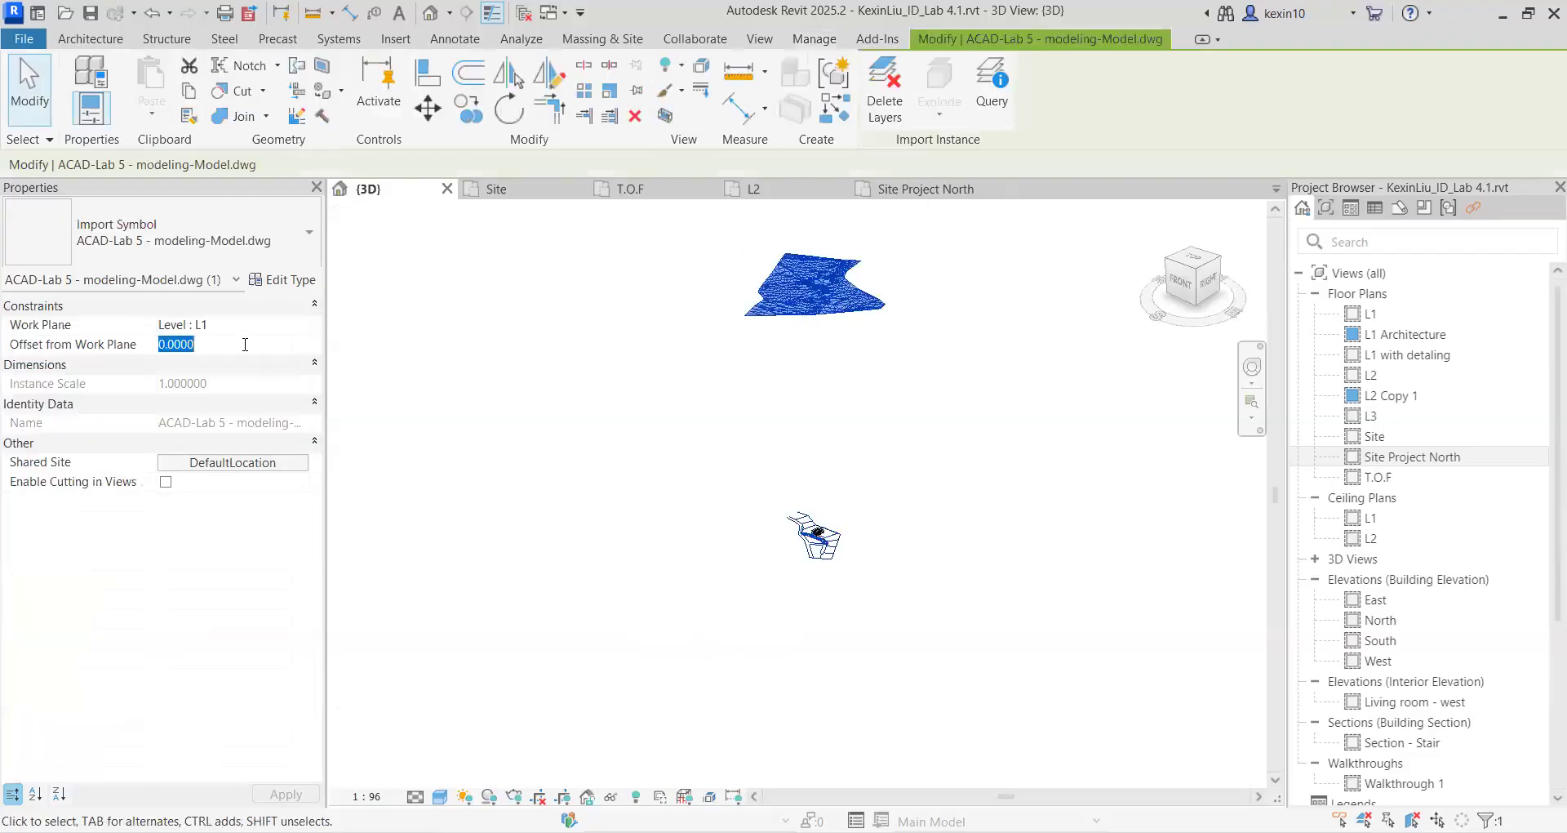
text(-647.3)
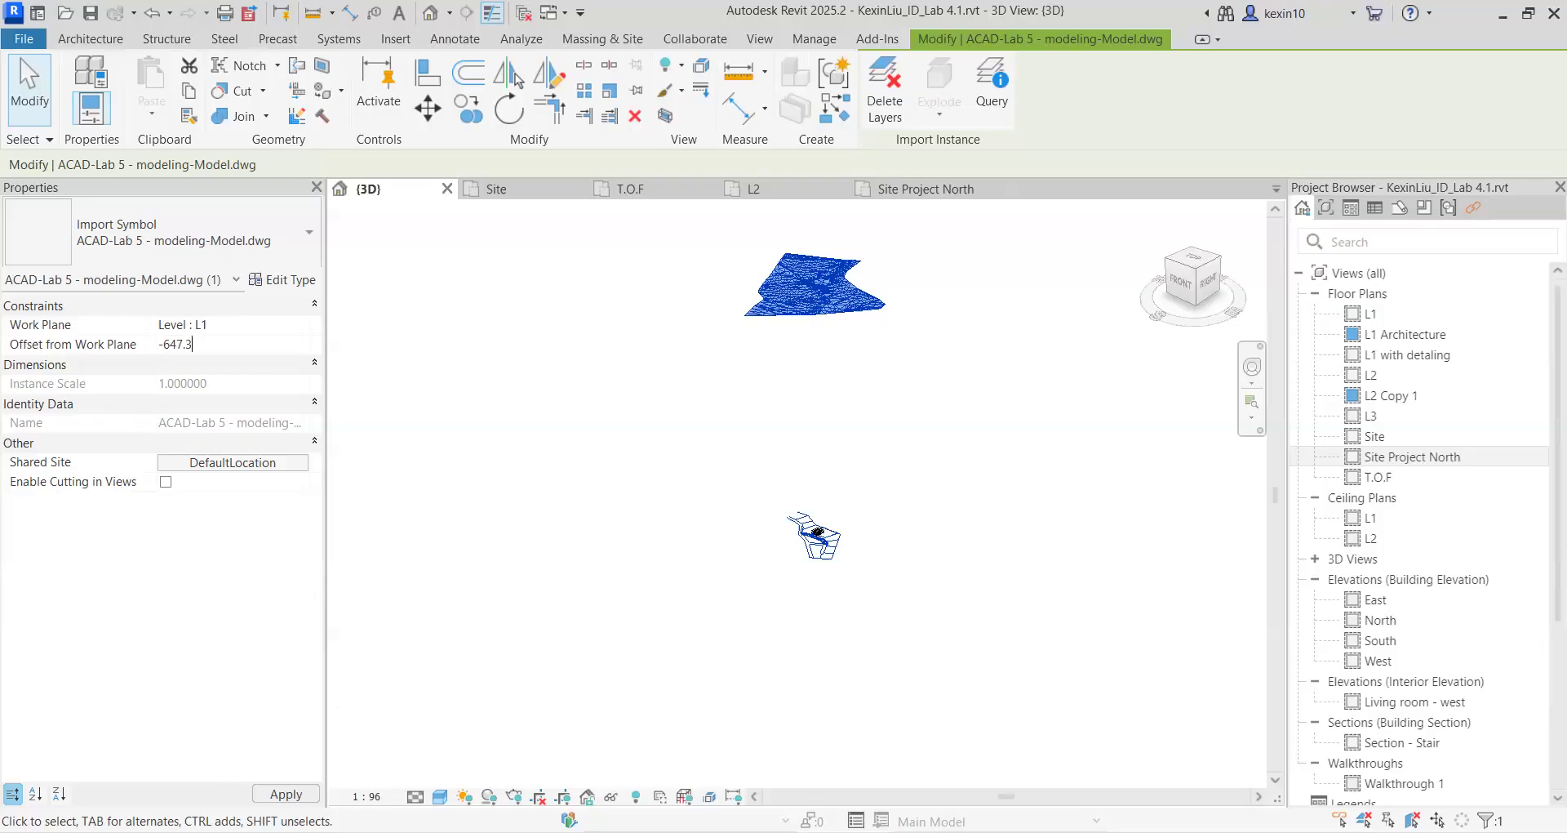
click(285, 794)
click(928, 496)
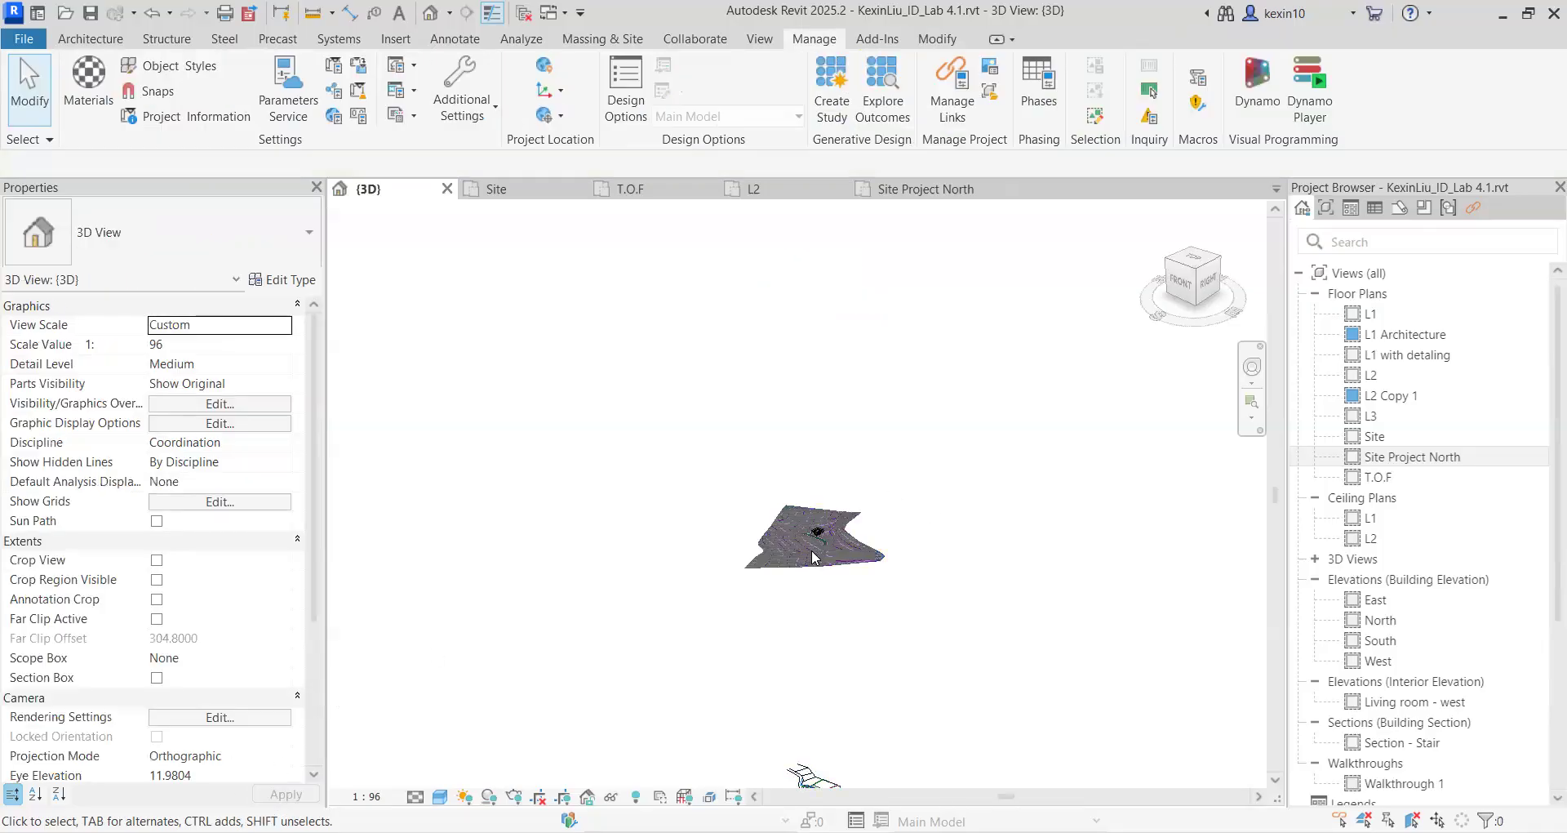
Examine in 3D how the building's front, garage door and entrance meet the linked terrain surface
scroll(980, 482, up, 6)
scroll(898, 465, up, 8)
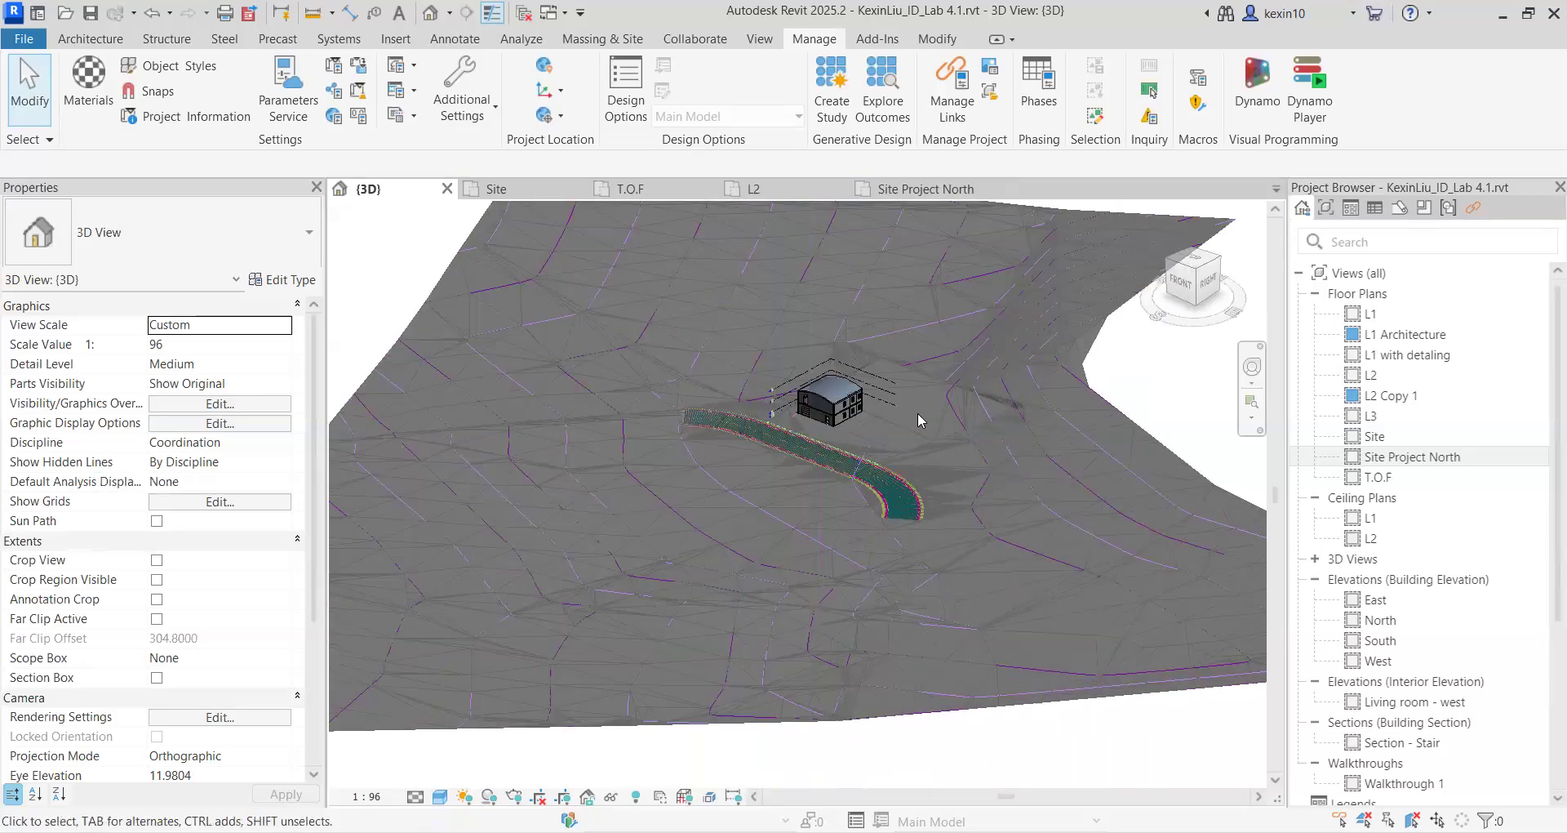
scroll(895, 507, down, 3)
mouse_move(896, 505)
shift+middle_down()
mouse_move(918, 468)
mouse_move(886, 527)
shift+middle_up()
scroll(778, 507, up, 10)
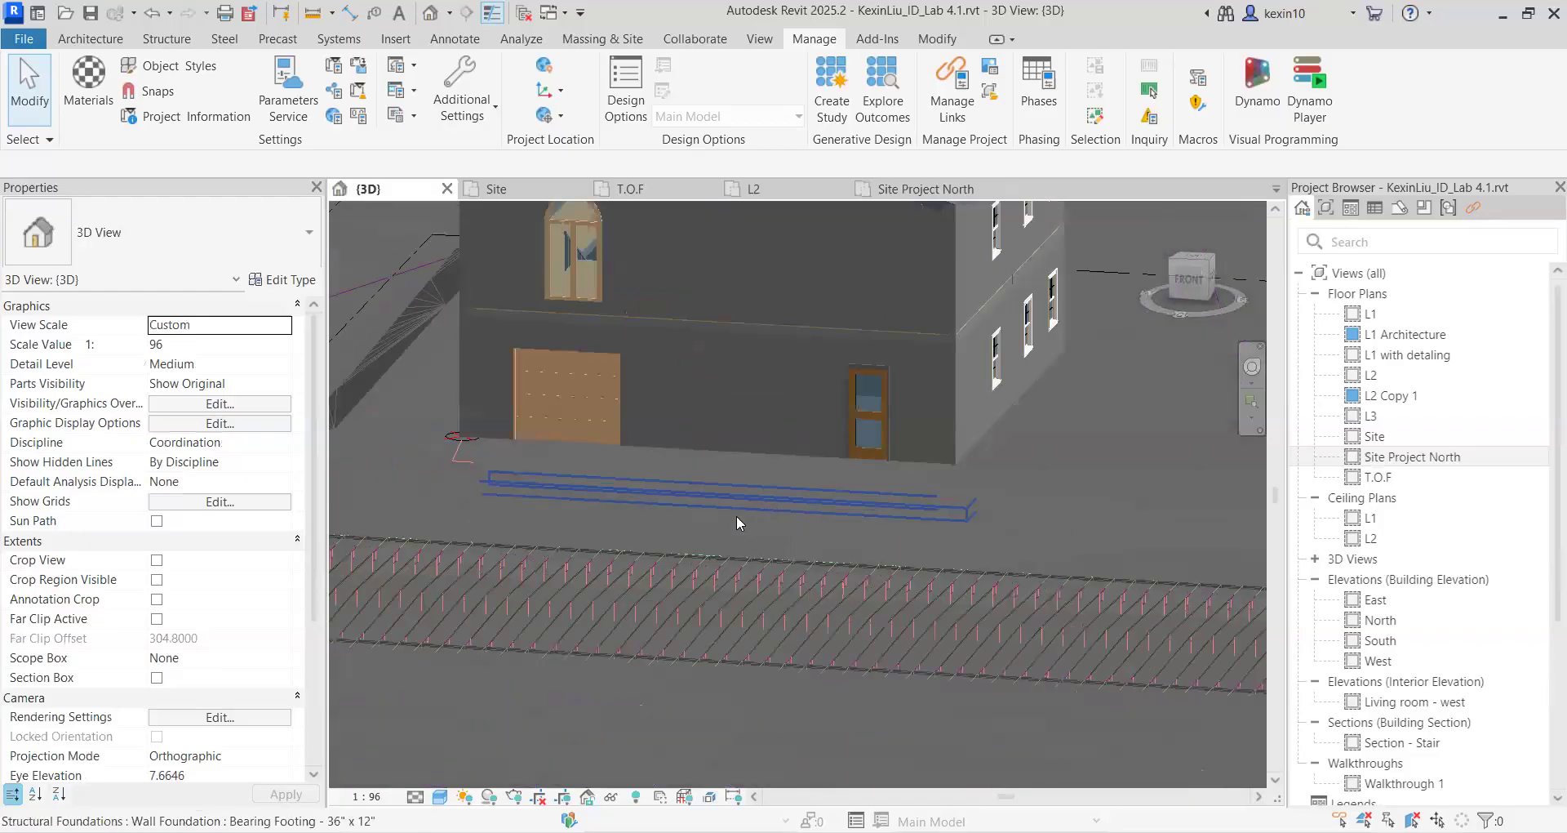
middle_drag(798, 472, 709, 489)
scroll(709, 489, down, 1)
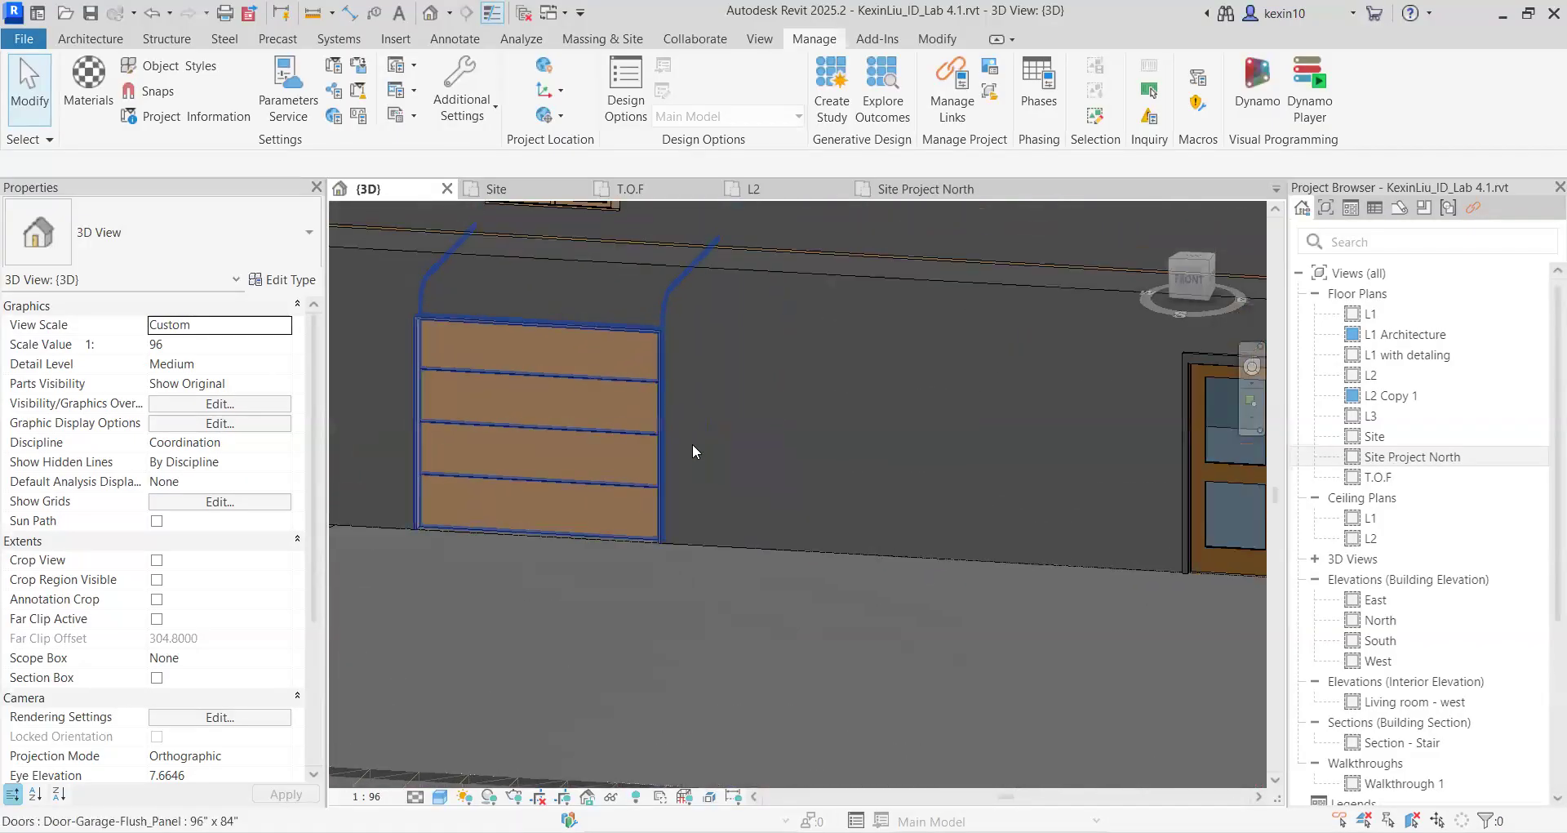
Select the ground-floor front wall and inspect its base and corners against the terrain and road from several angles
click(772, 283)
scroll(834, 459, down, 3)
shift+middle_drag(834, 459, 737, 452)
scroll(737, 452, down, 2)
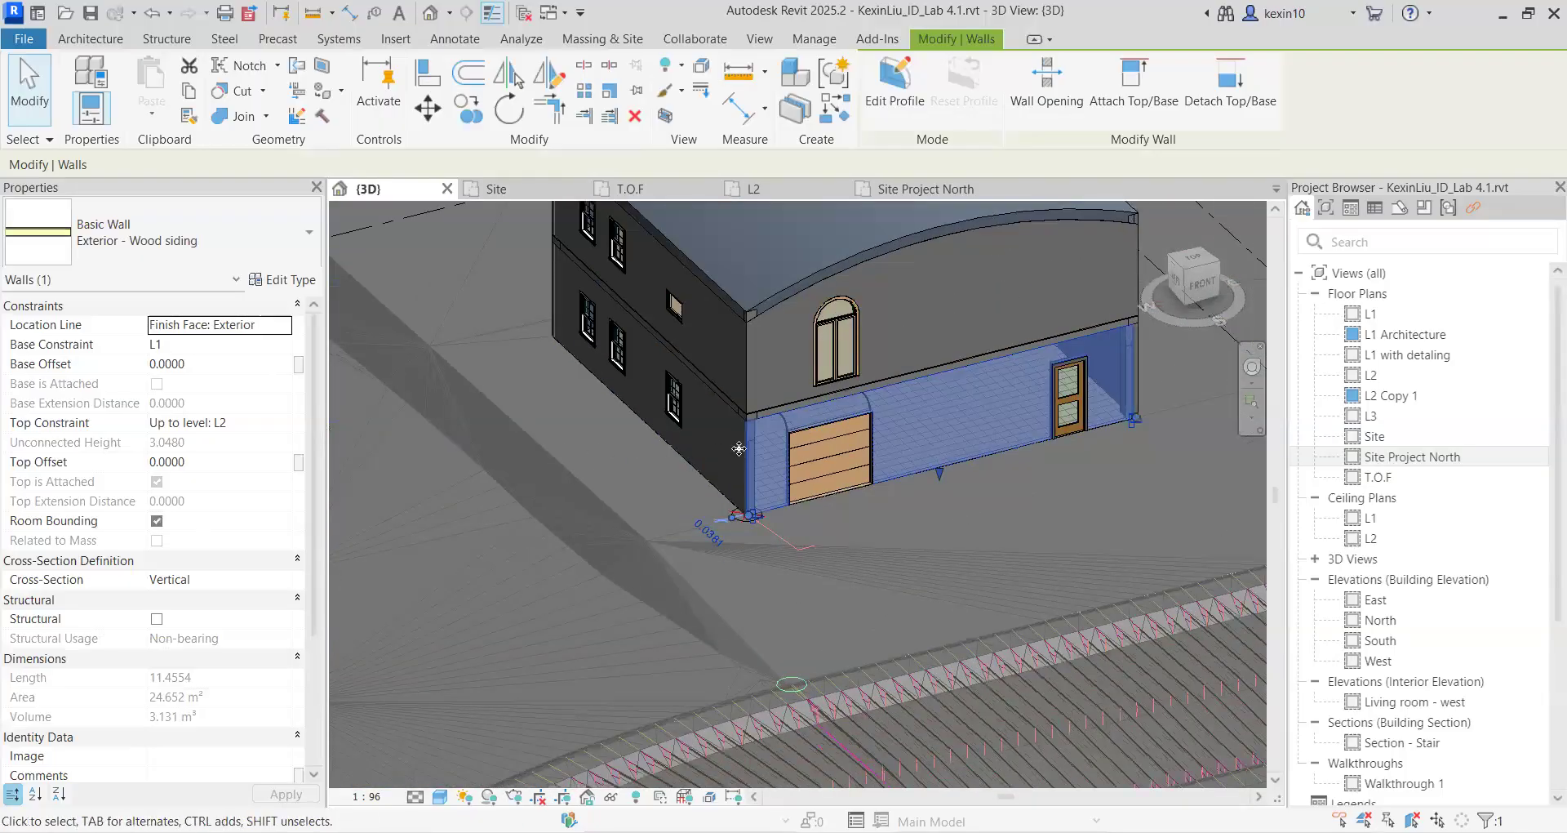
scroll(796, 506, down, 2)
scroll(796, 506, down, 2)
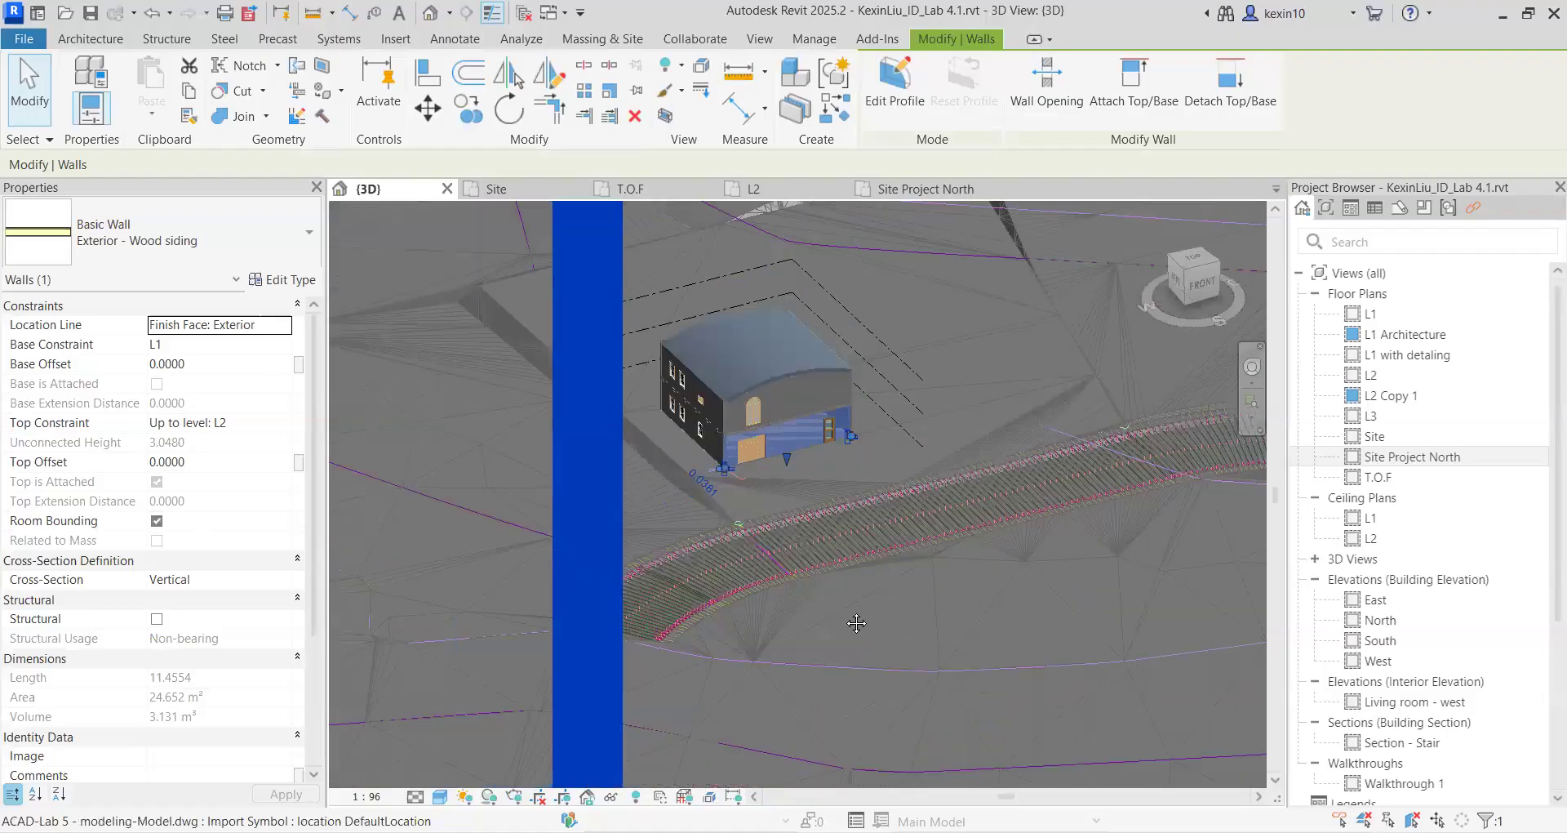
scroll(733, 512, up, 5)
middle_drag(776, 526, 1134, 527)
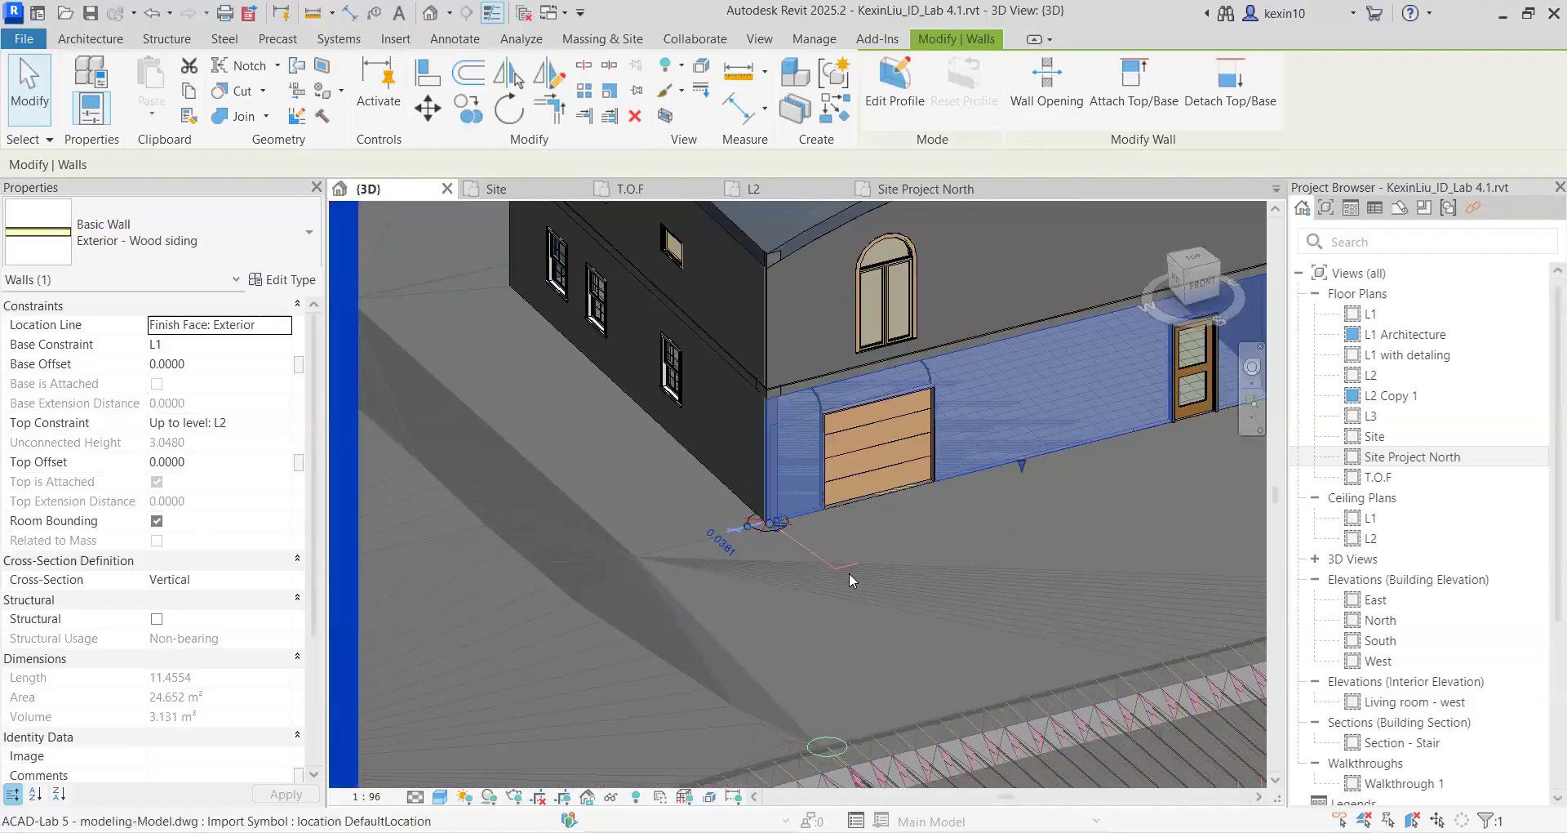
middle_click(709, 589)
shift+middle_drag(700, 586, 995, 555)
scroll(684, 571, down, 8)
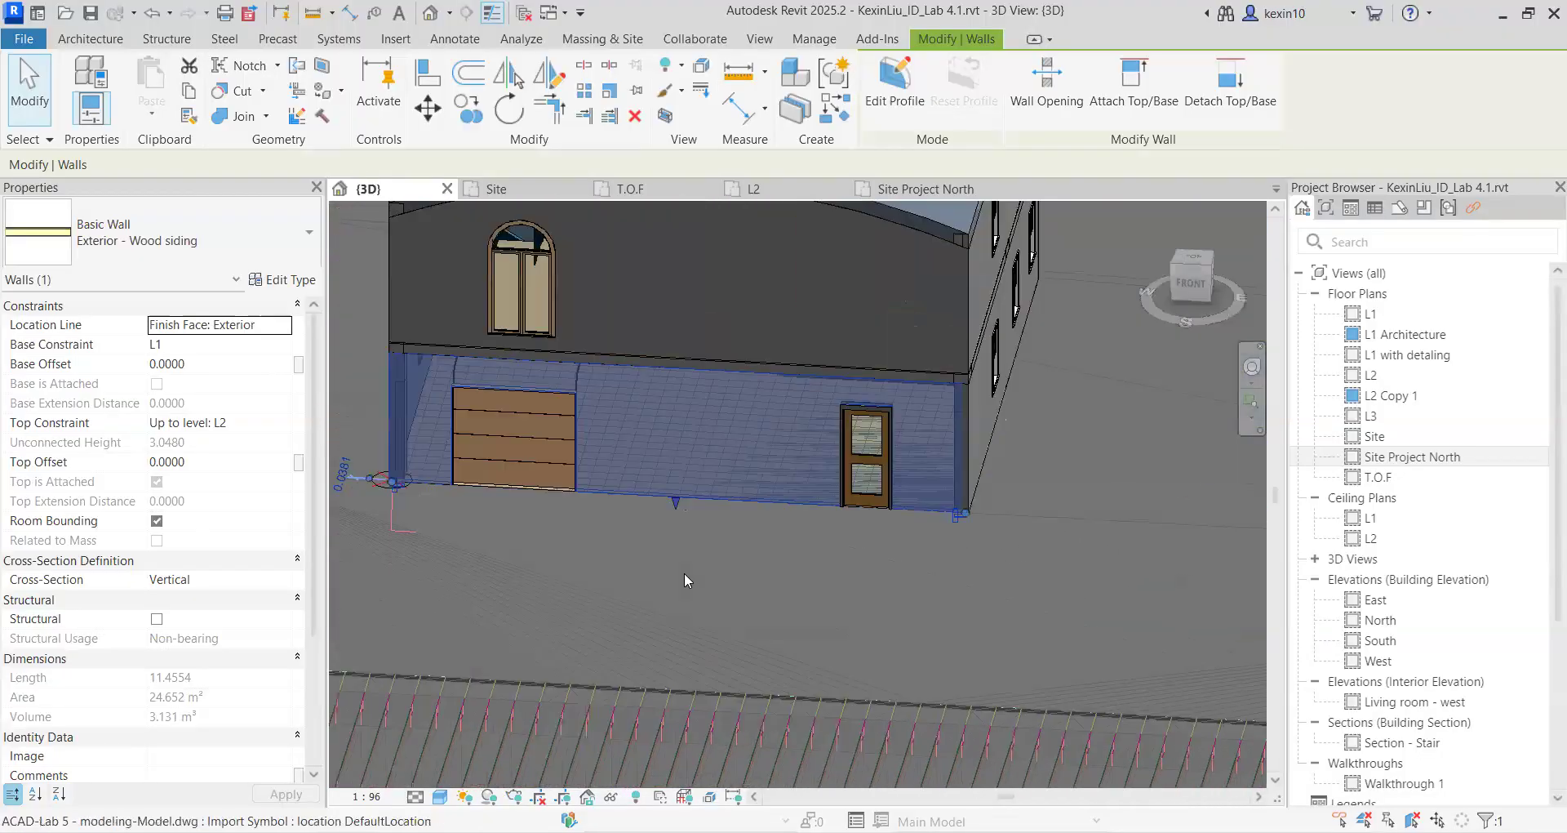
mouse_move(1033, 387)
middle_down()
mouse_move(1047, 380)
mouse_move(1004, 382)
middle_up()
scroll(1005, 382, down, 1)
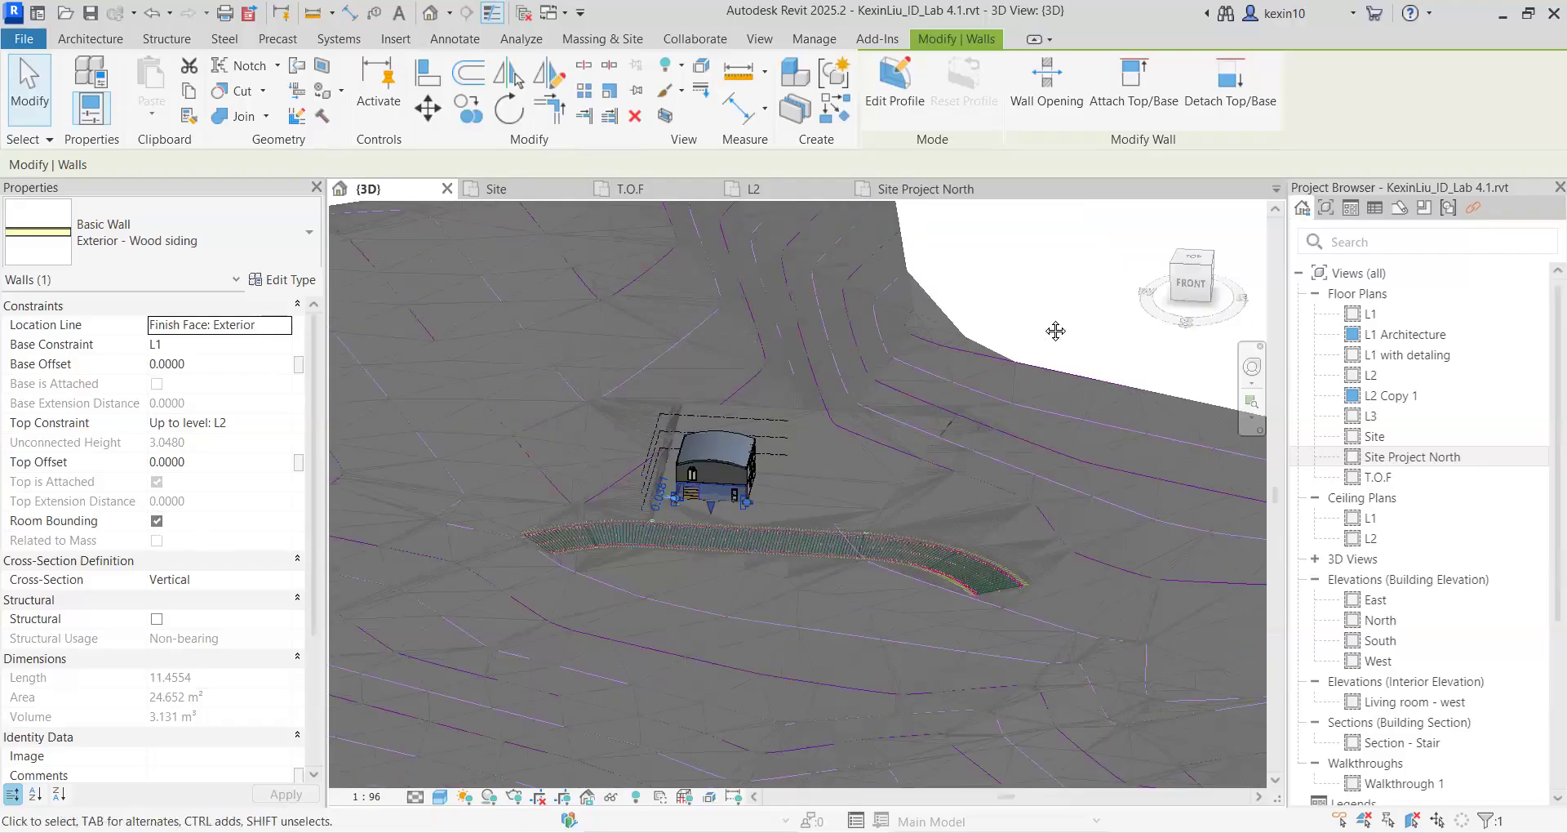
Clear the selection and examine the full terrain surface, the site linework at the lower level and the building's placement
click(1053, 329)
scroll(764, 510, down, 1)
middle_drag(764, 500, 831, 410)
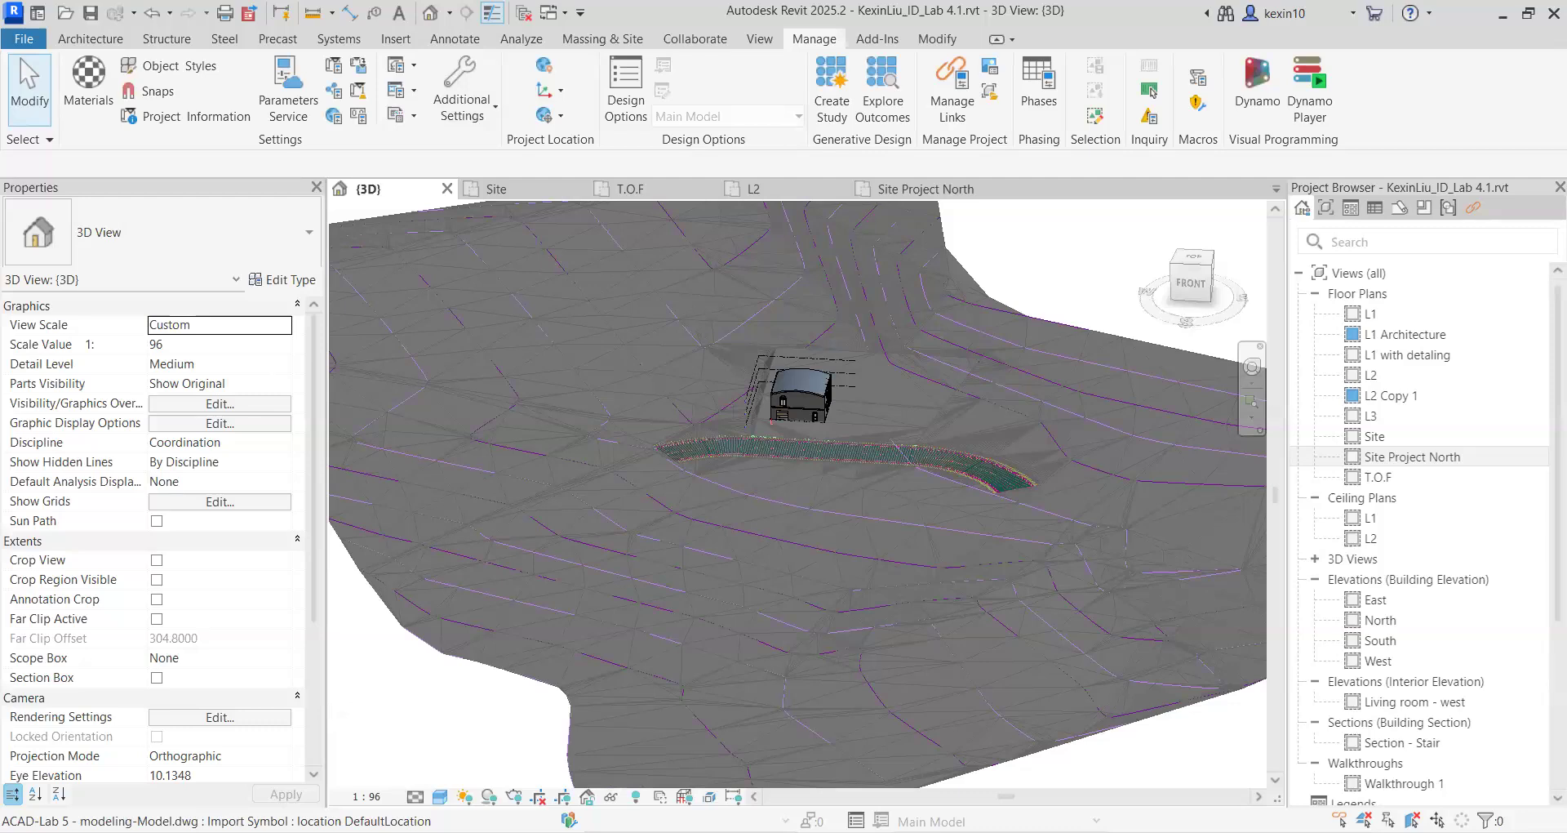
scroll(792, 591, down, 4)
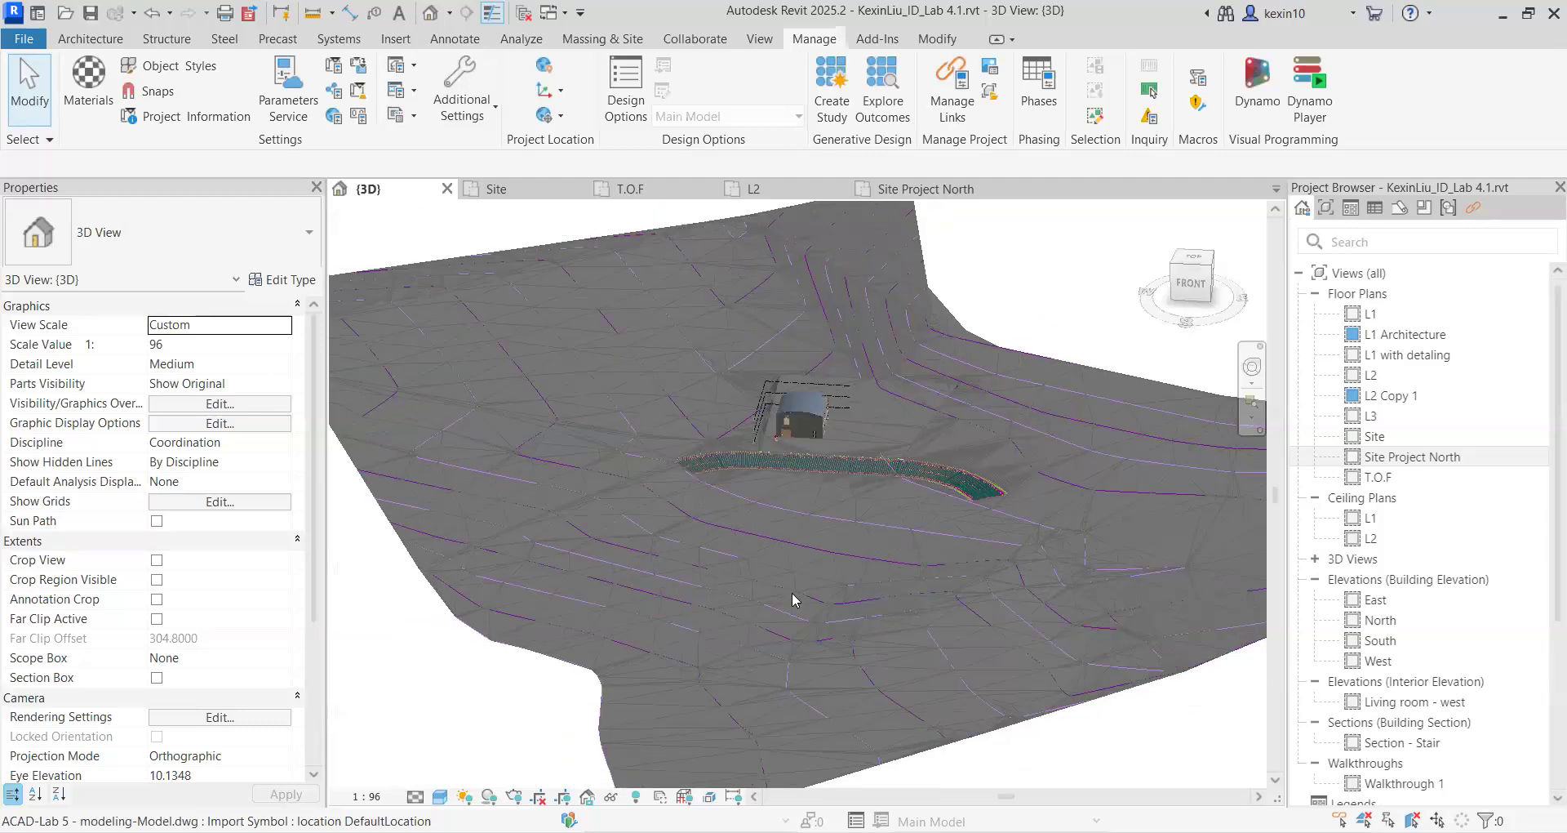
middle_drag(792, 591, 793, 236)
scroll(770, 468, down, 4)
middle_drag(789, 471, 792, 242)
scroll(792, 576, up, 8)
mouse_move(629, 490)
middle_down()
mouse_move(579, 495)
mouse_move(314, 426)
middle_up()
middle_drag(848, 540, 595, 479)
scroll(732, 516, up, 2)
scroll(760, 494, down, 3)
shift+middle_drag(812, 490, 806, 432)
shift+middle_drag(488, 498, 792, 482)
scroll(790, 502, down, 4)
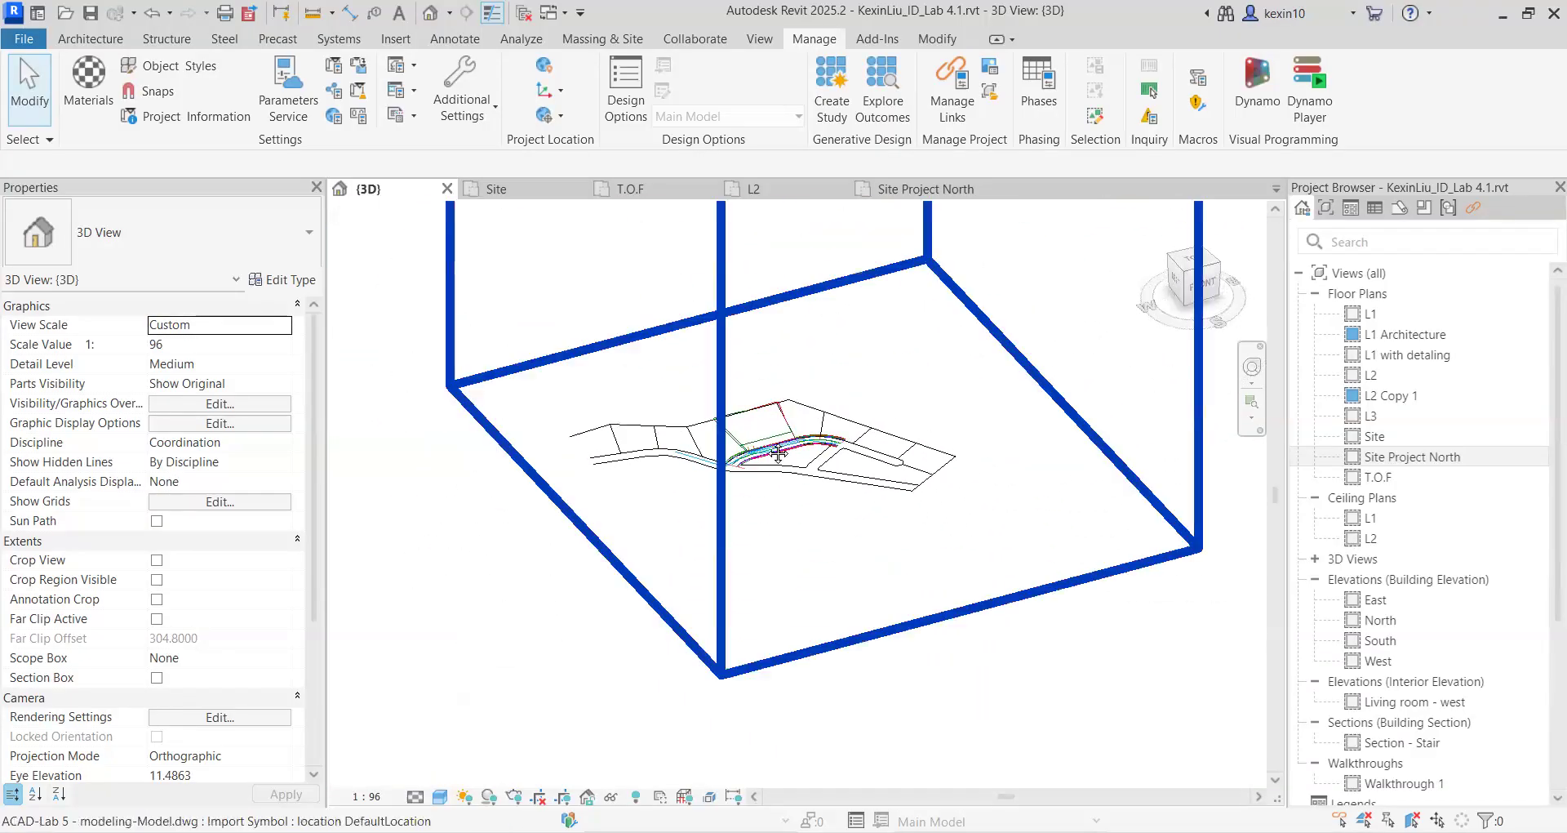
middle_drag(808, 498, 767, 718)
scroll(784, 488, down, 4)
middle_drag(747, 245, 756, 488)
scroll(753, 461, up, 1)
scroll(753, 464, up, 8)
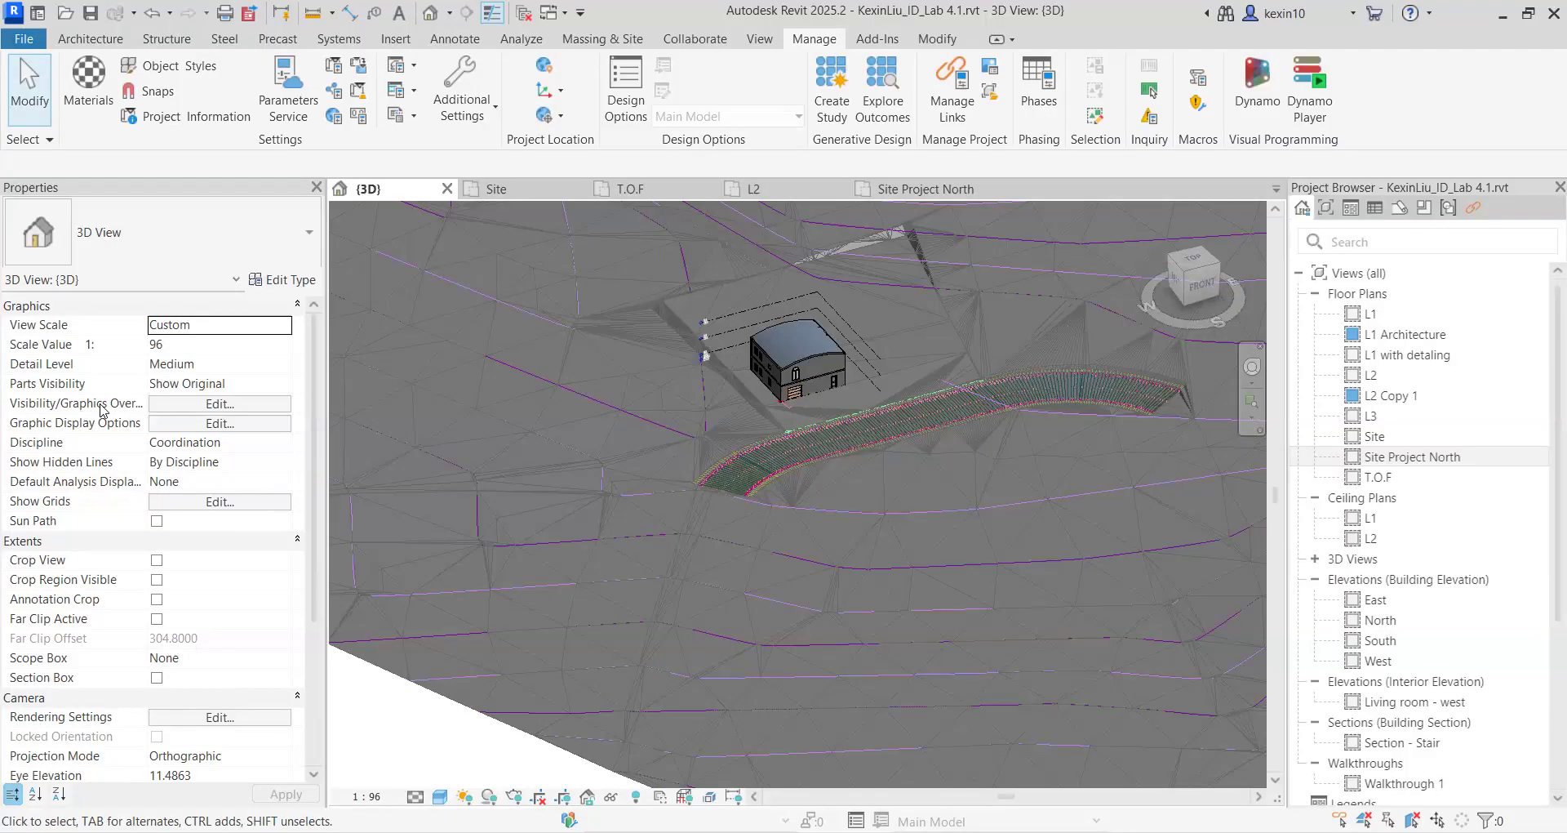
Switch to the Revit Lab 5 presentation in PowerPoint and read the slides on checking the surface and exporting to DWG
key(alt+Tab)
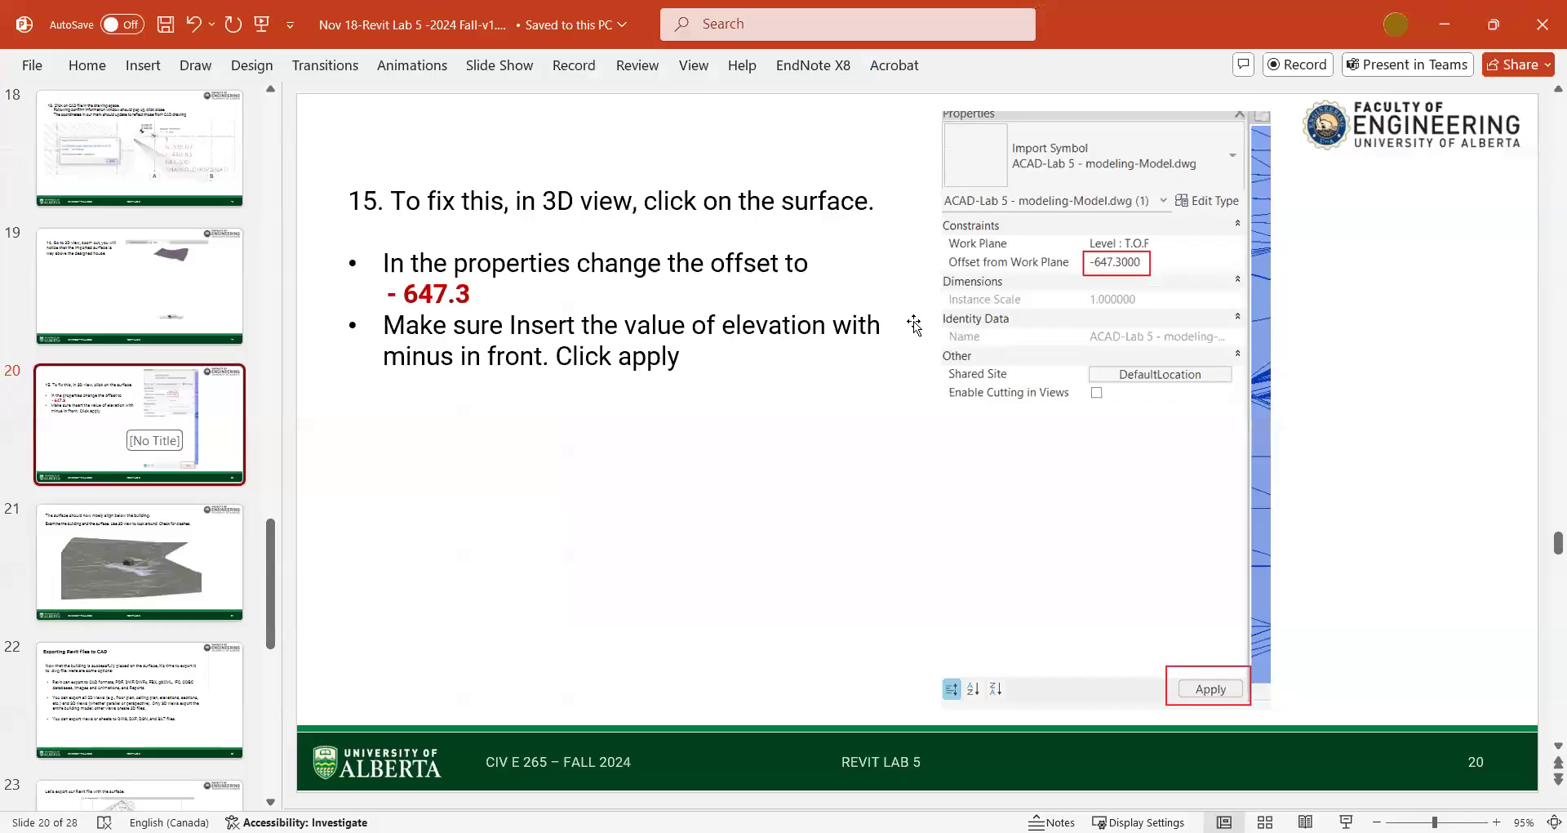
click(472, 283)
click(124, 552)
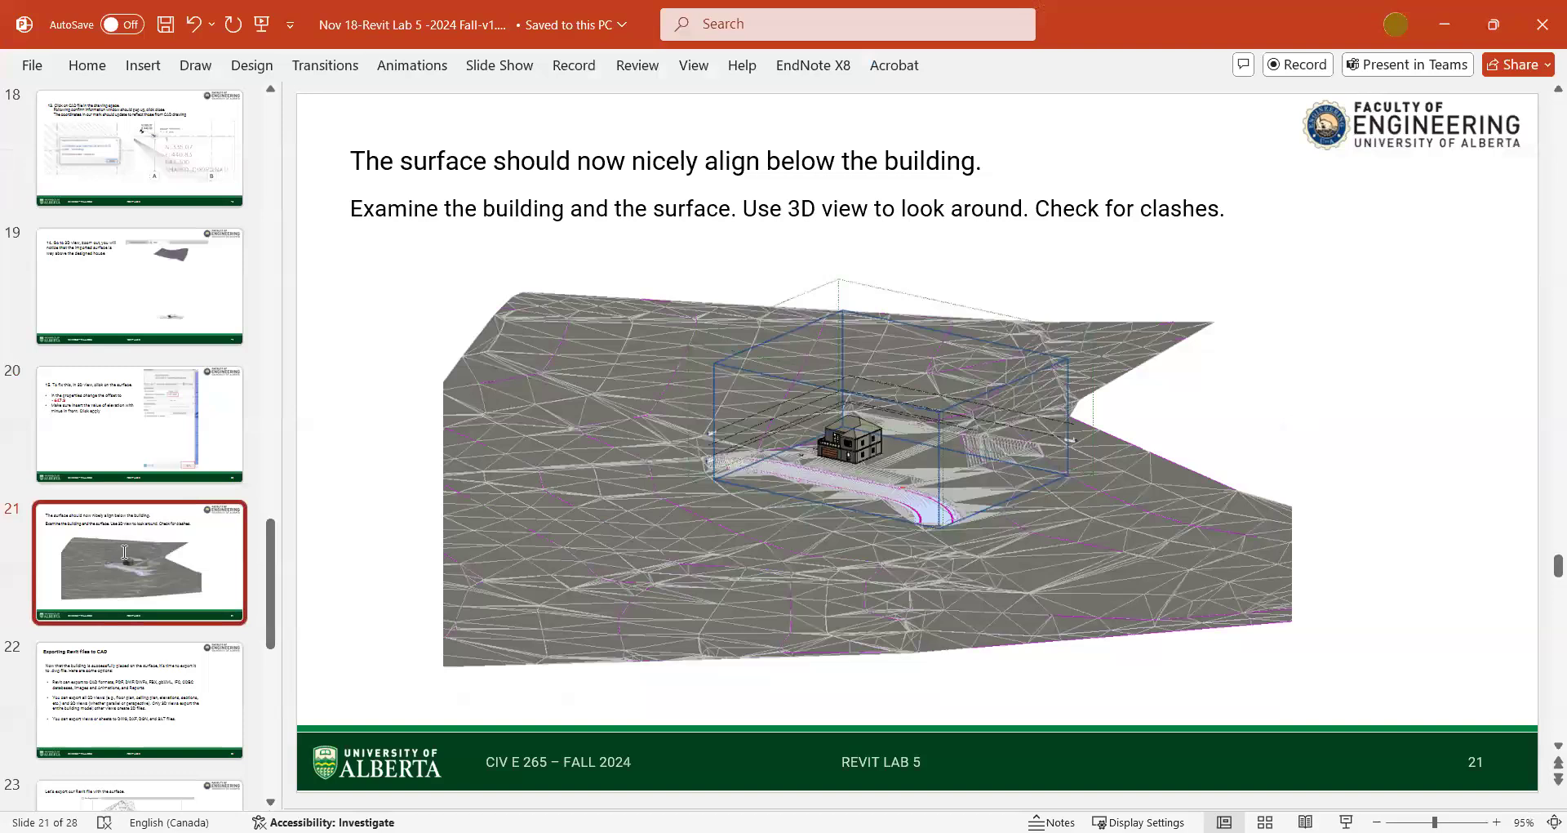
key(Down)
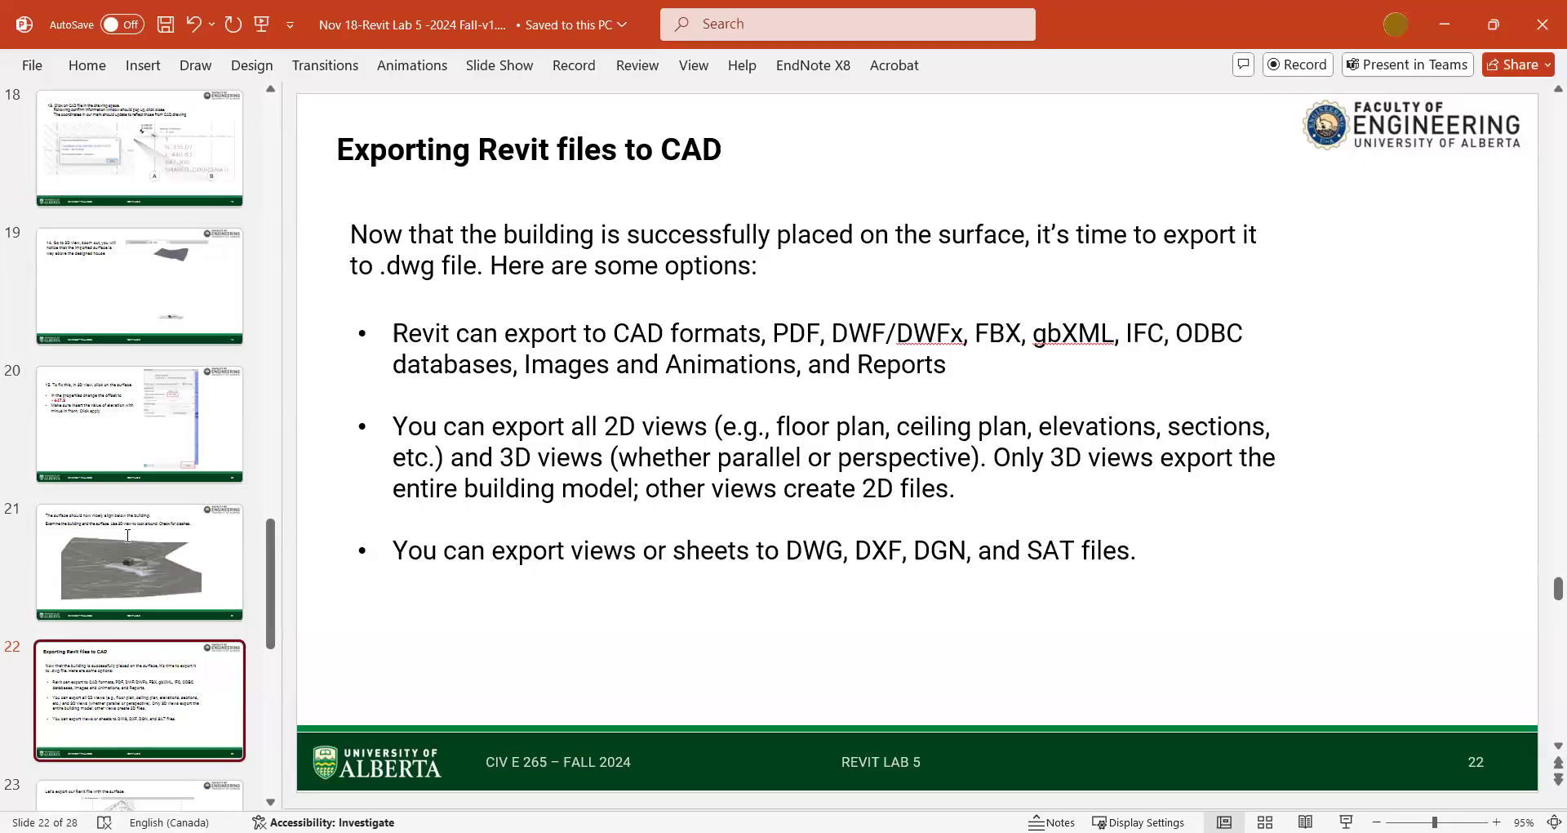
scroll(127, 536, down, 1)
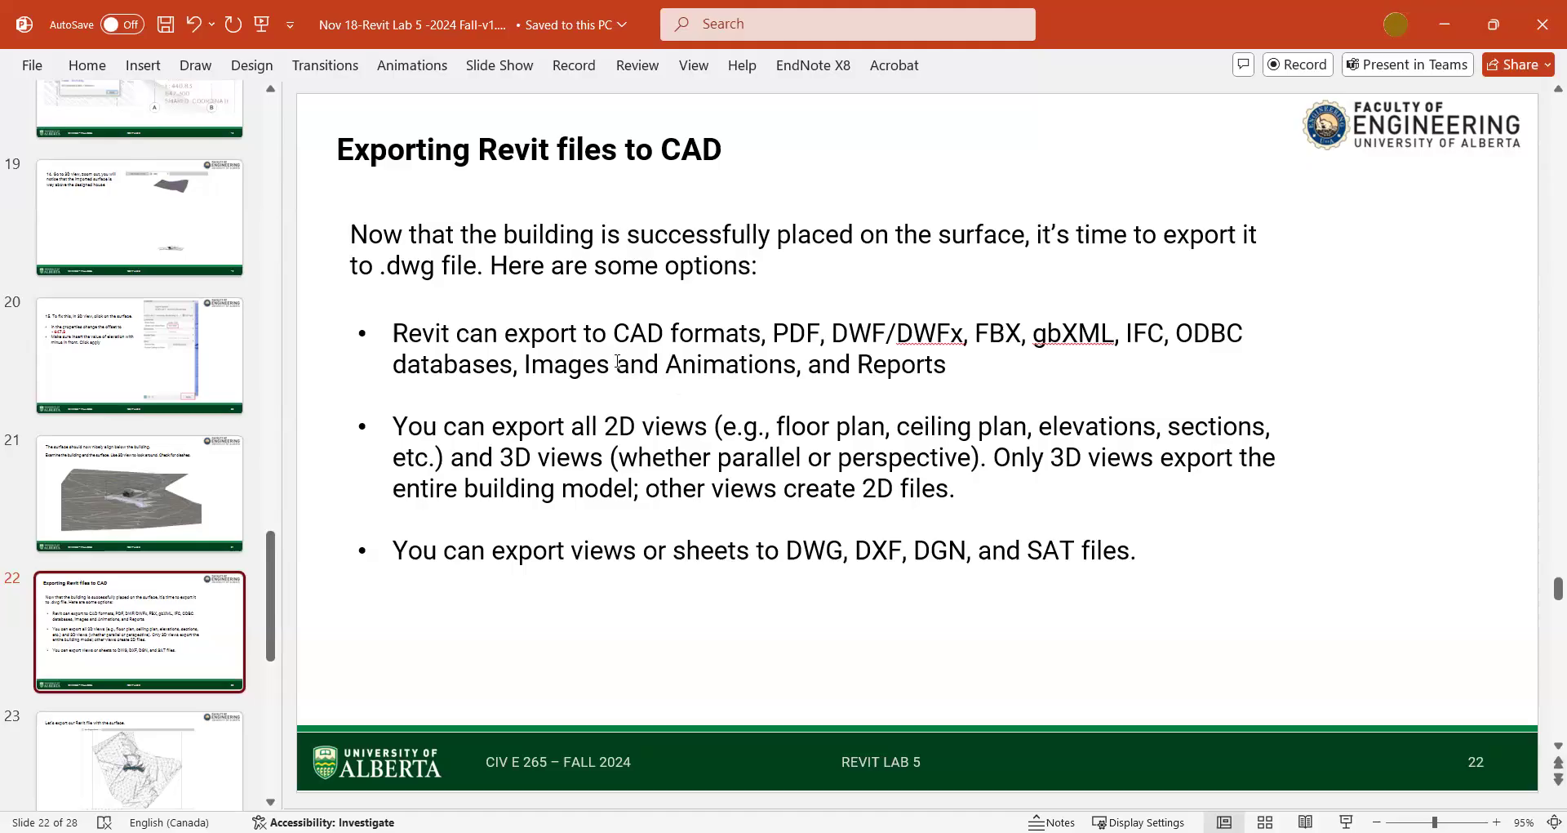
scroll(179, 651, down, 2)
click(169, 638)
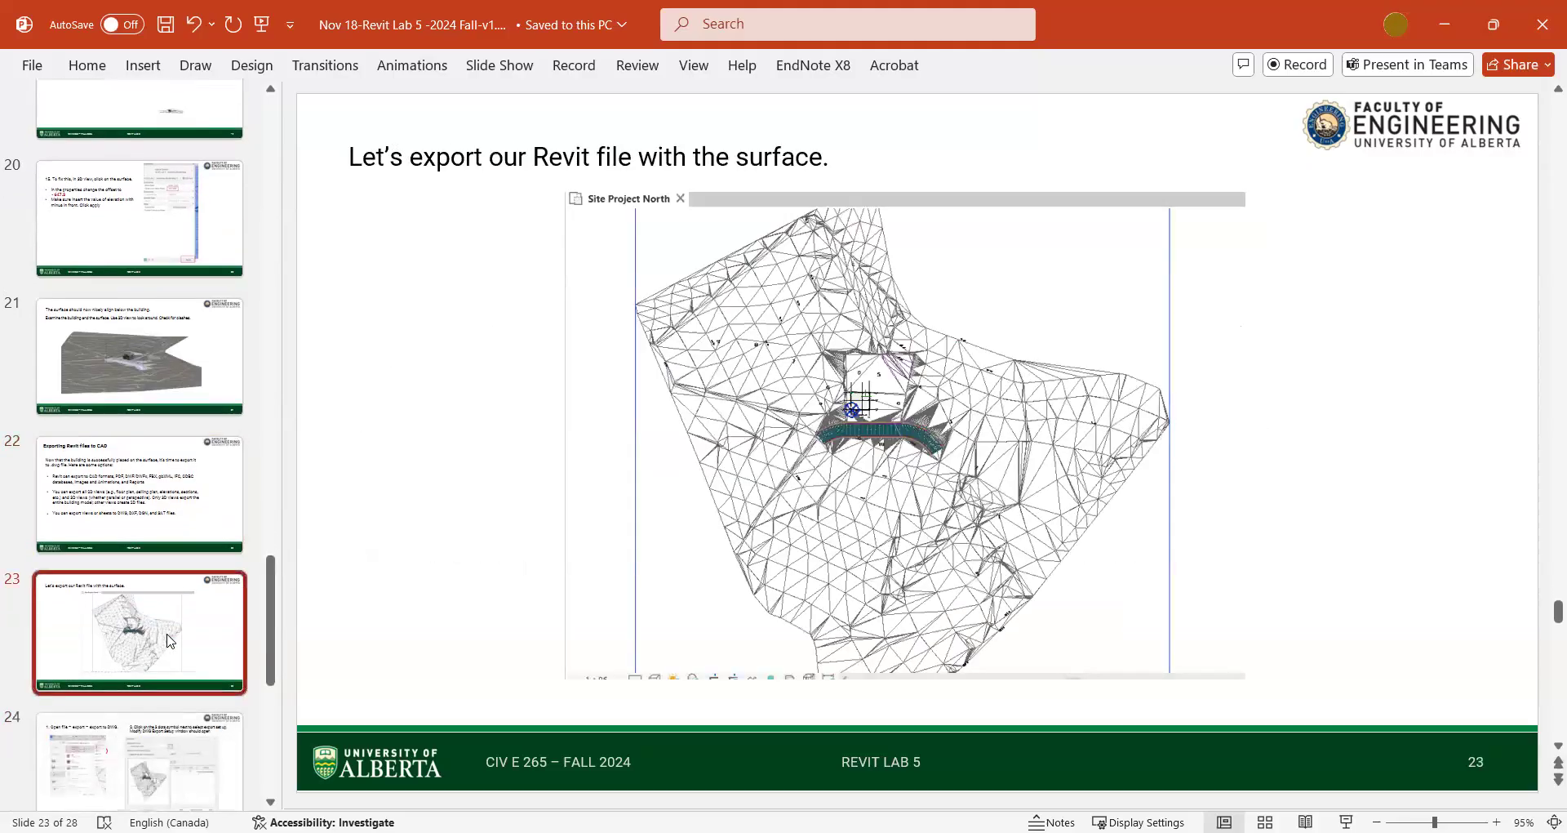
key(Down)
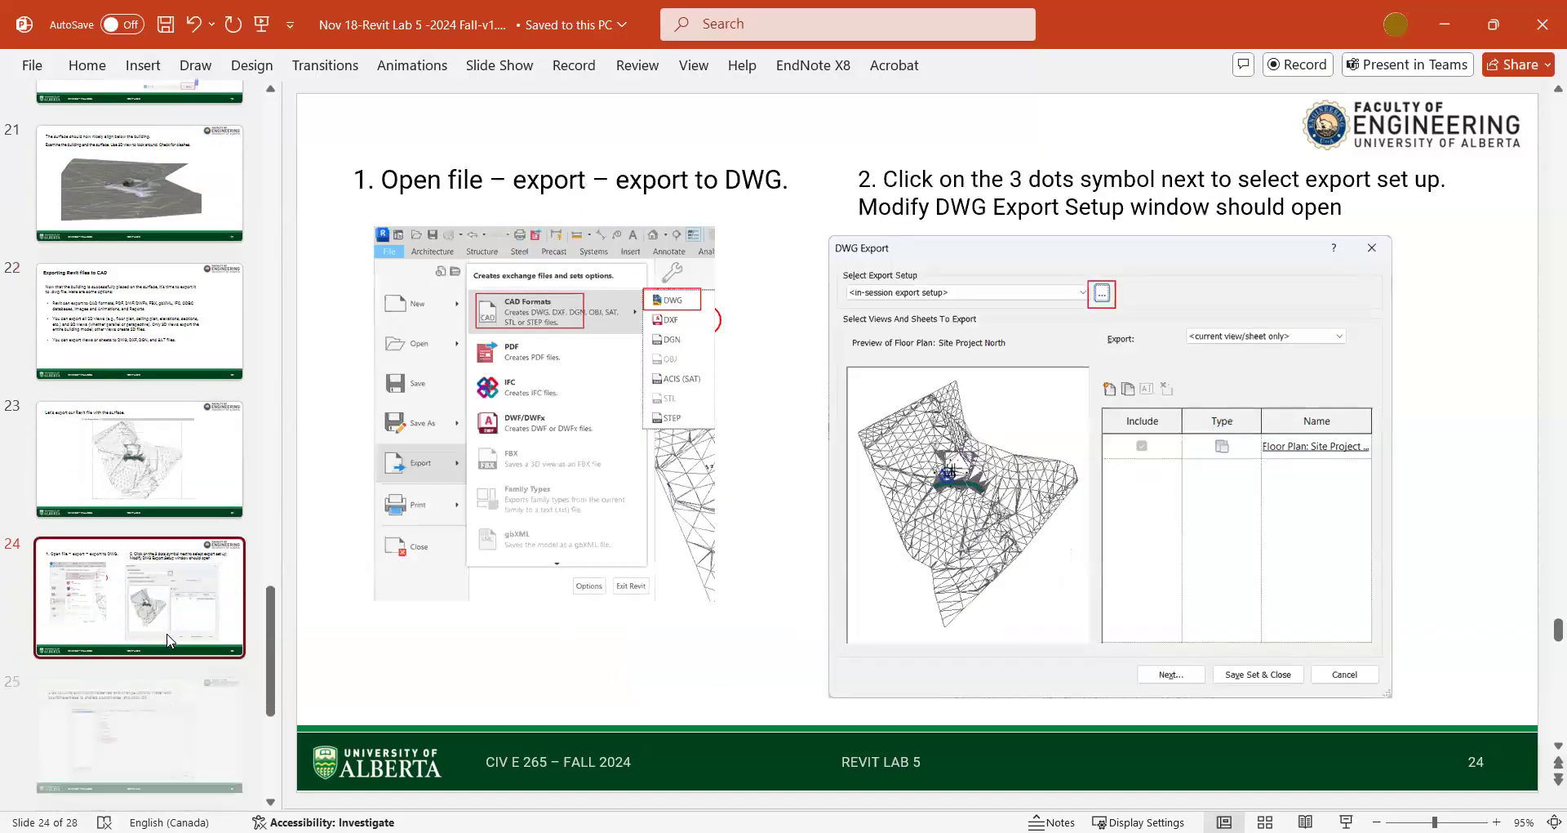
Return to Revit, start a DWG export of the current 3D view and open the in-session export setup for modification
click(1449, 17)
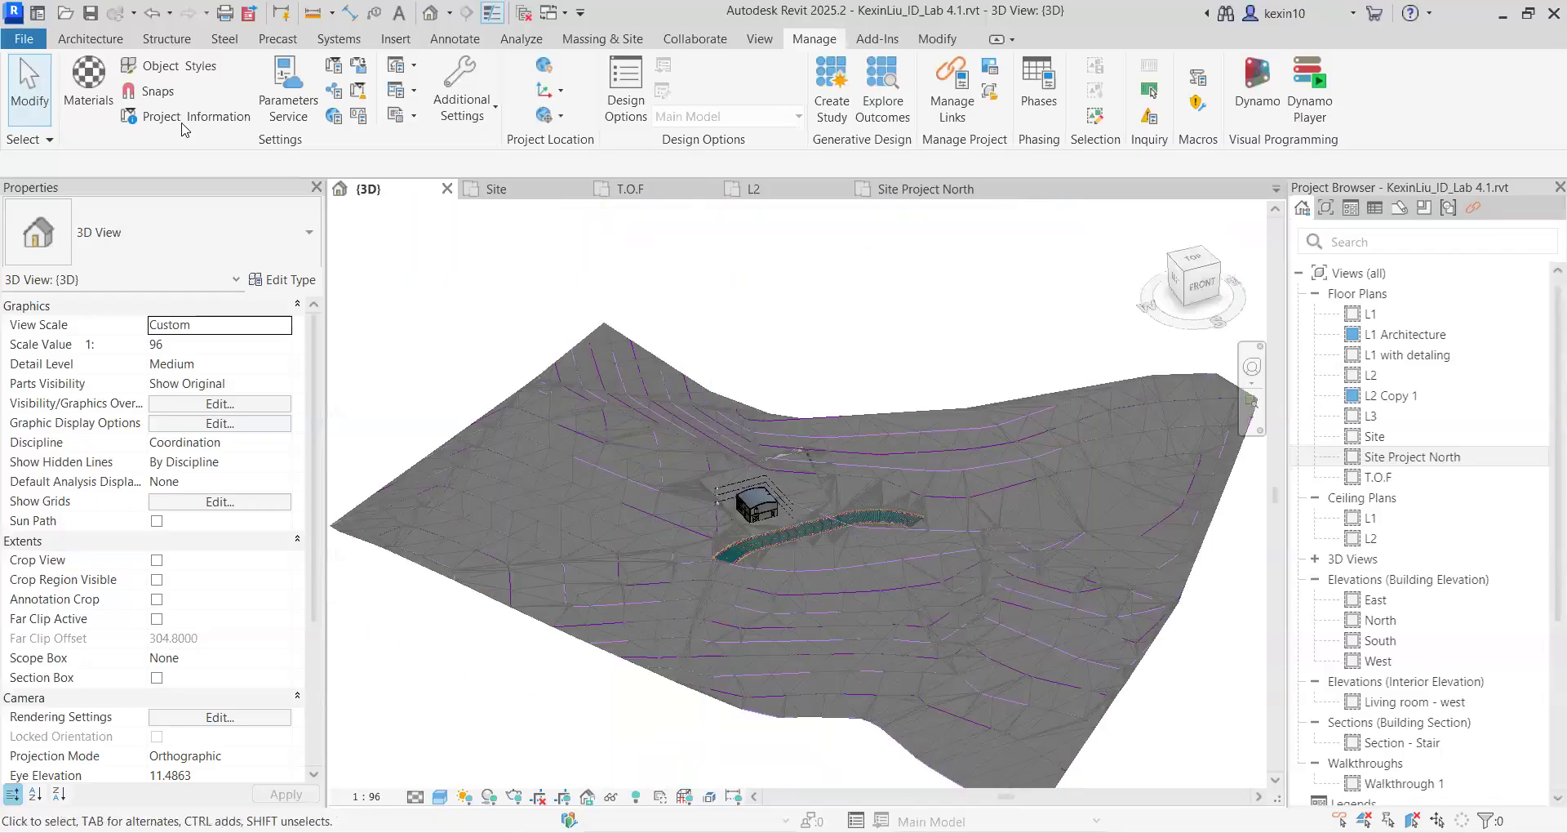
click(6, 39)
mouse_move(136, 376)
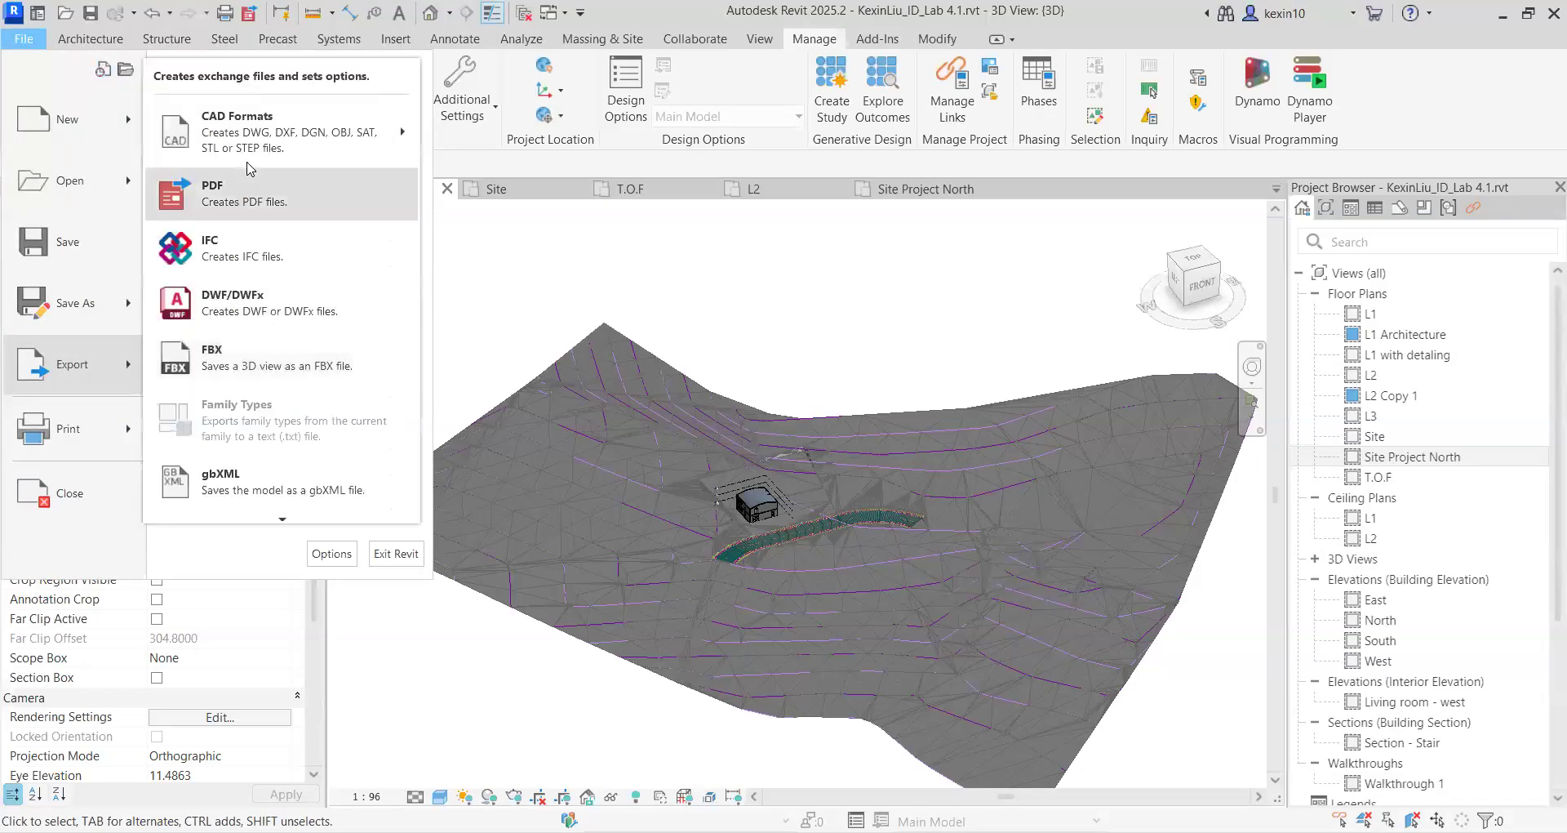
mouse_move(216, 147)
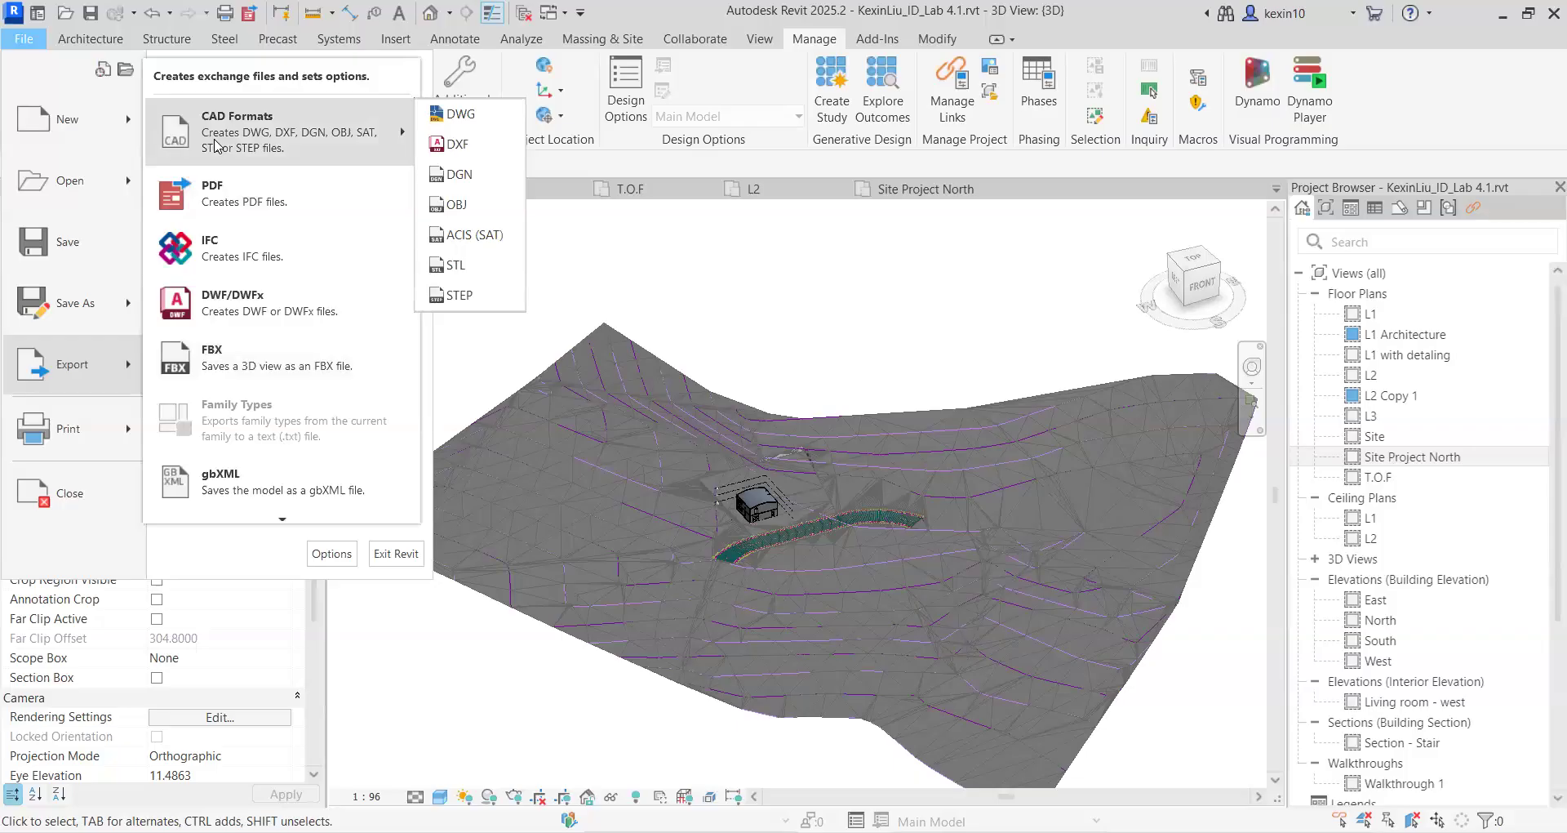
click(447, 118)
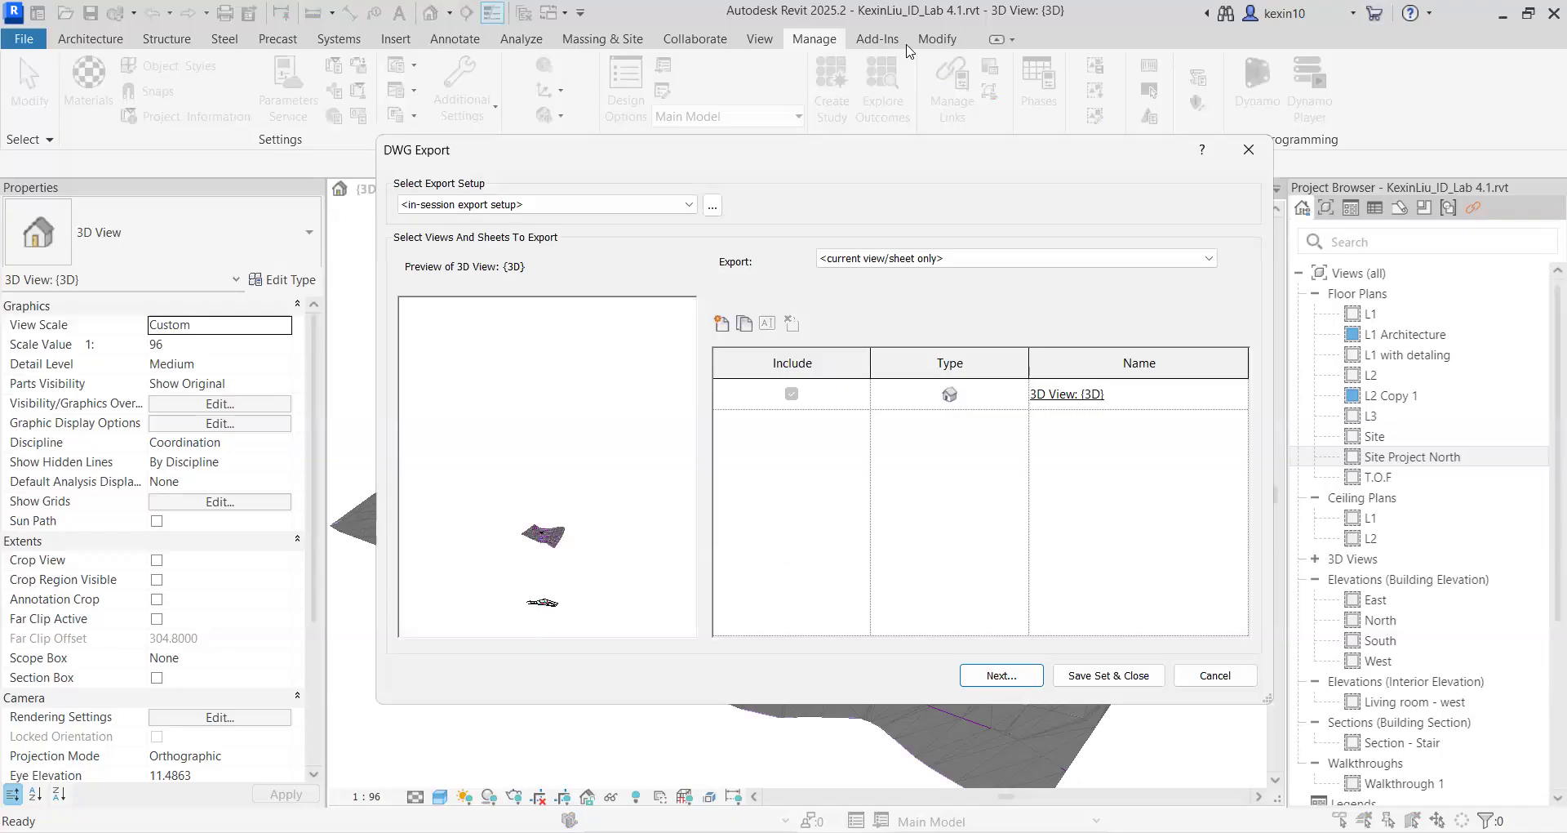
click(1001, 675)
drag(689, 162, 697, 174)
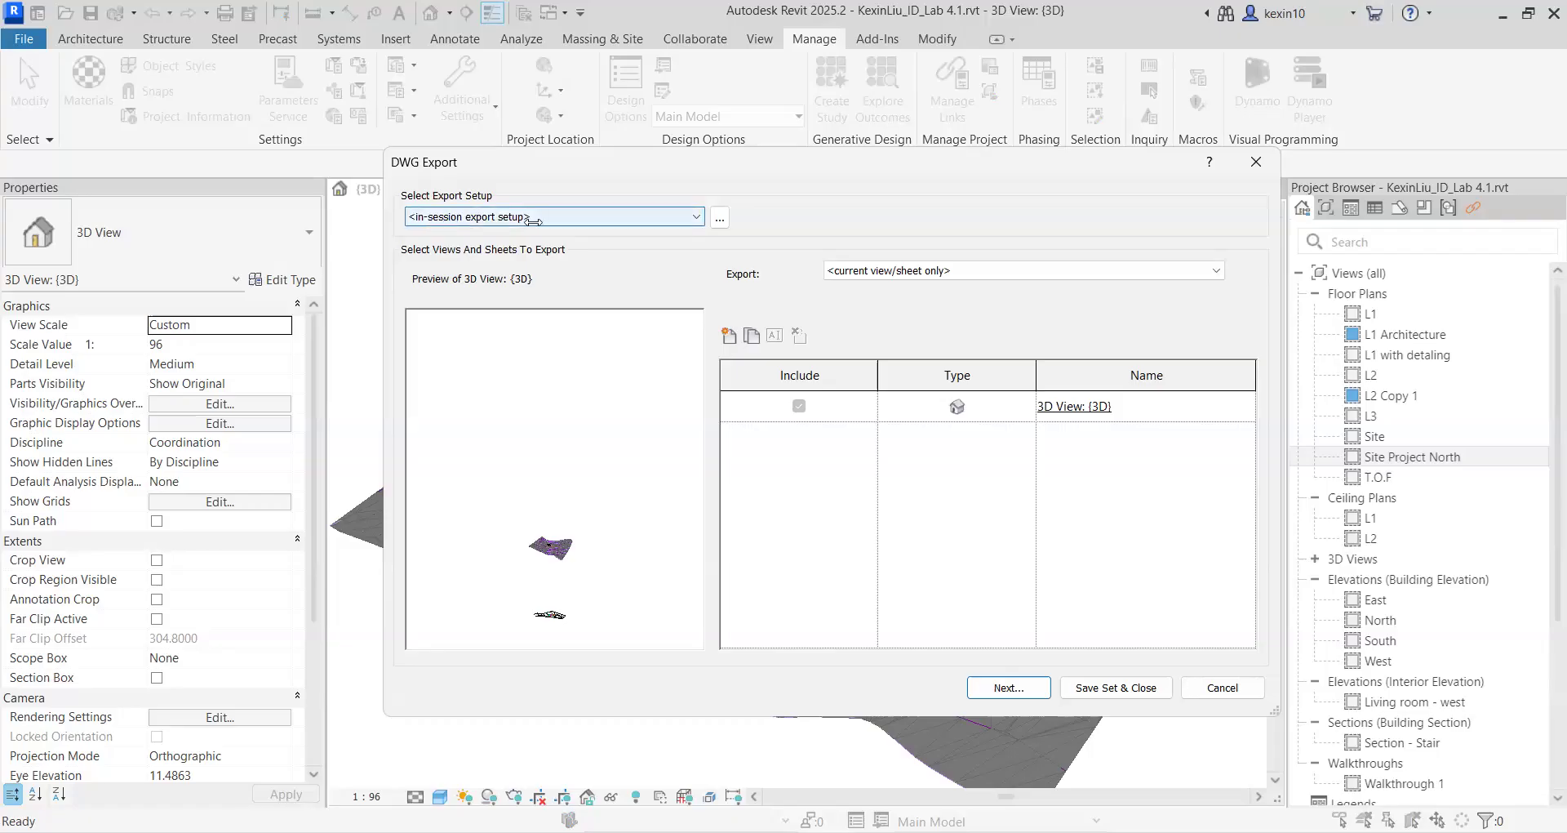
click(718, 219)
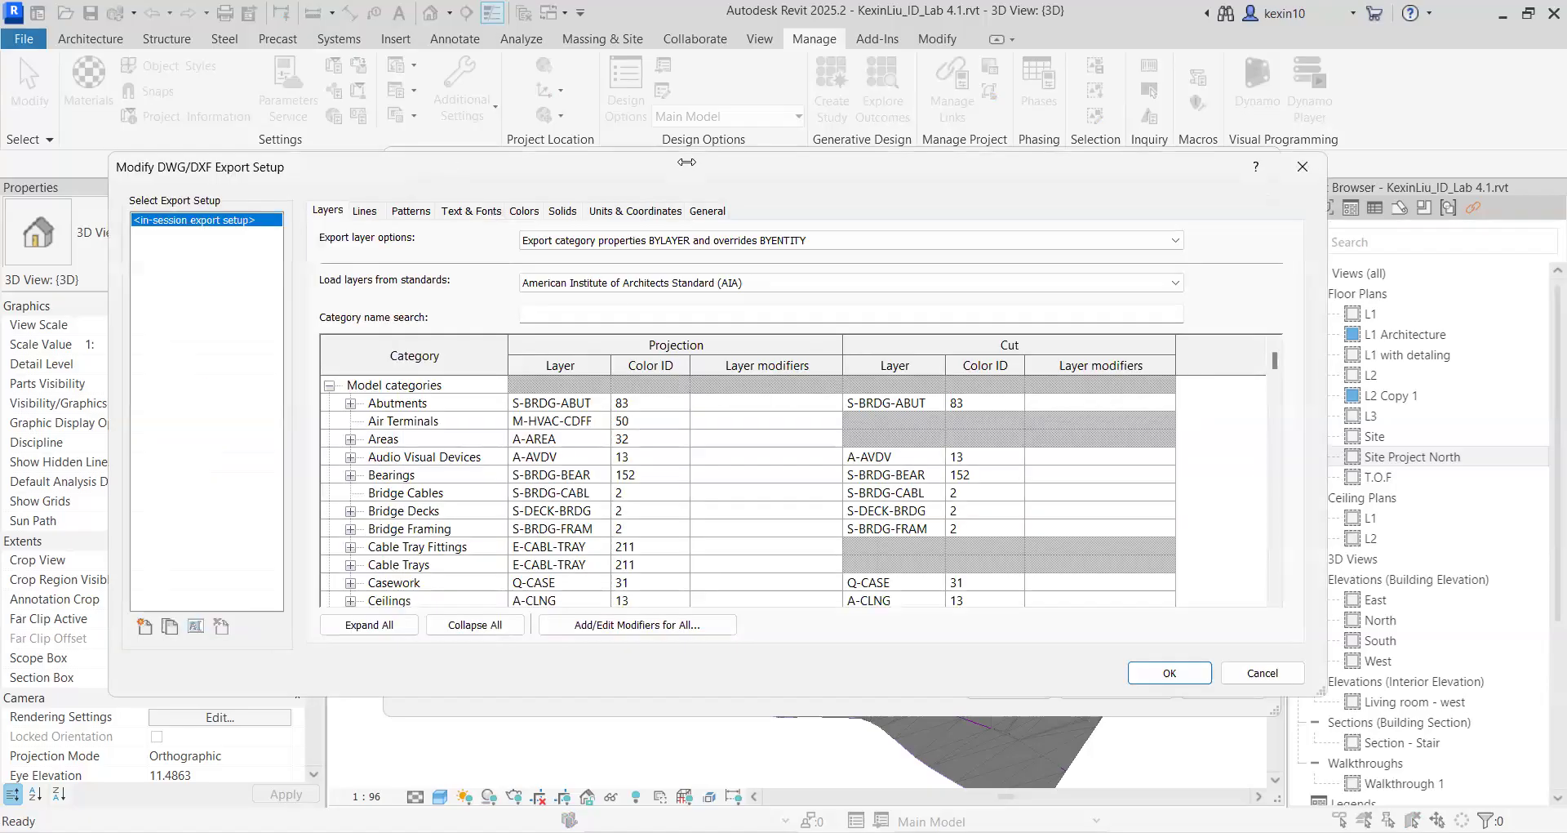
Review the category layer mapping in the DWG export setup and set one DWG unit to meter
drag(687, 162, 724, 77)
scroll(598, 426, down, 4)
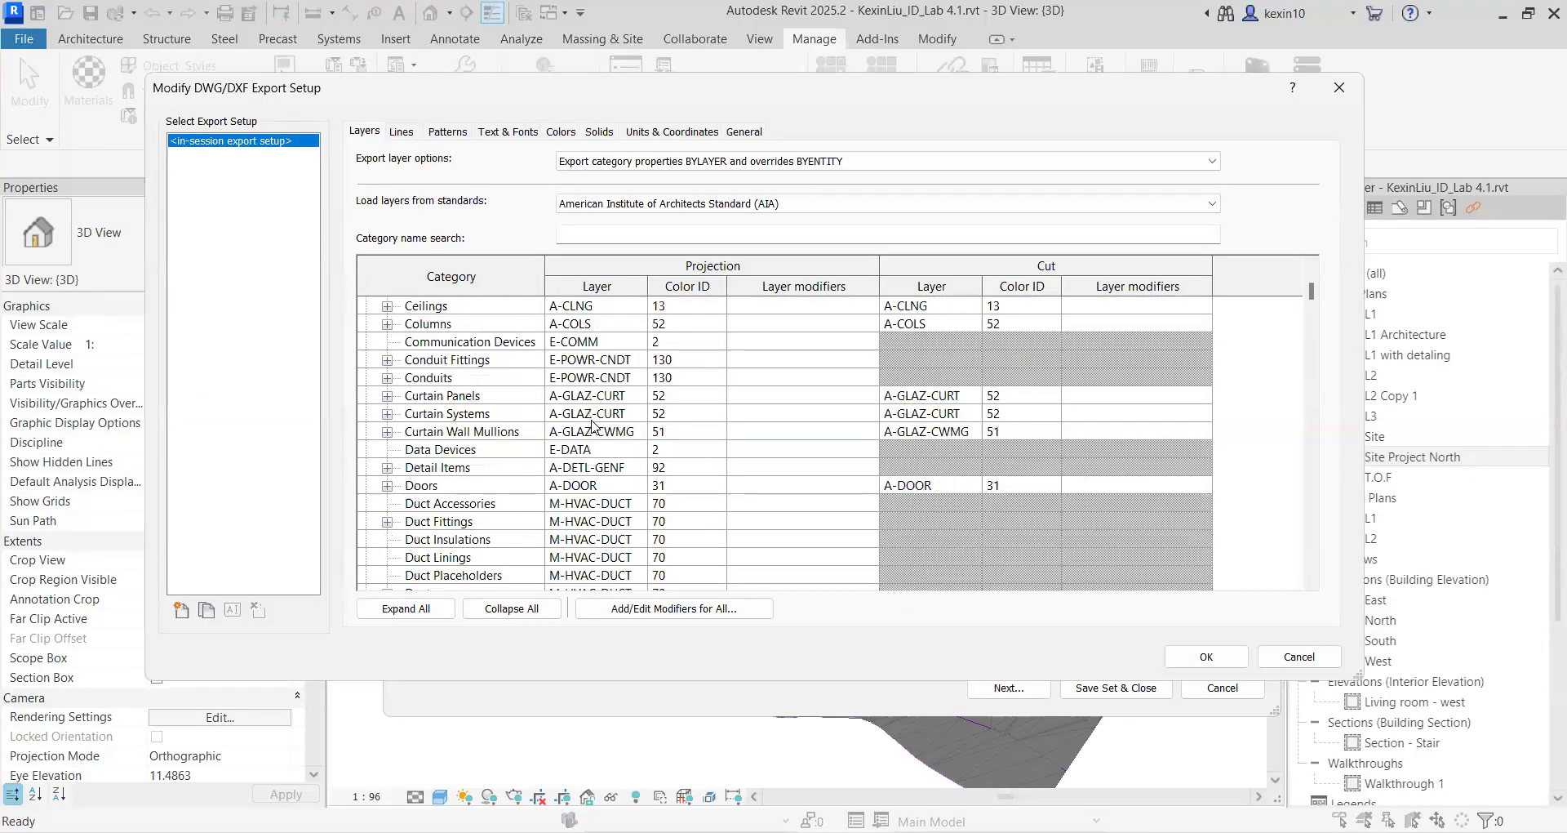
scroll(593, 426, down, 4)
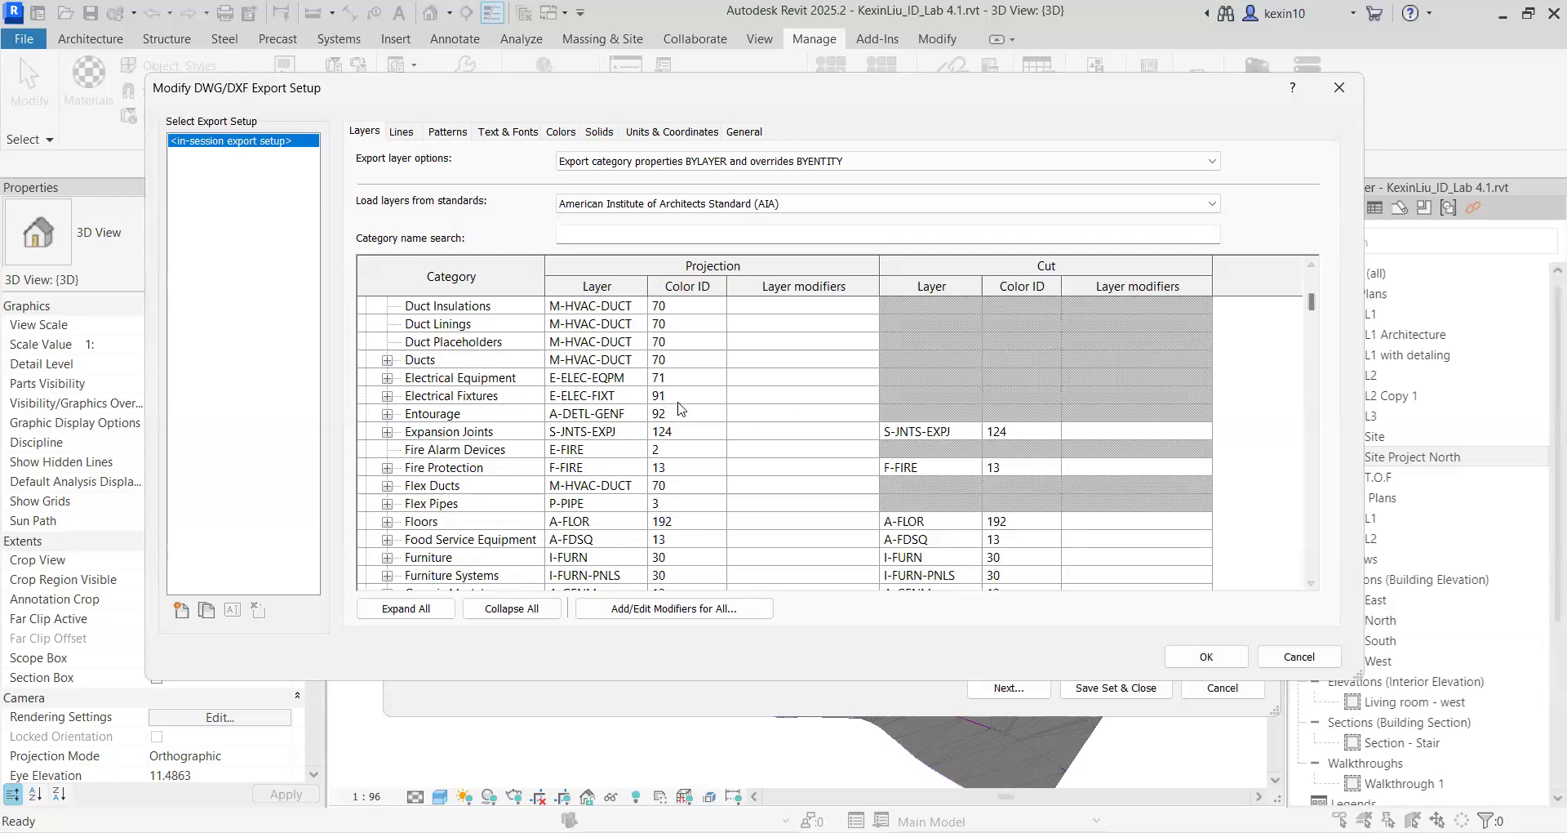
scroll(898, 444, up, 3)
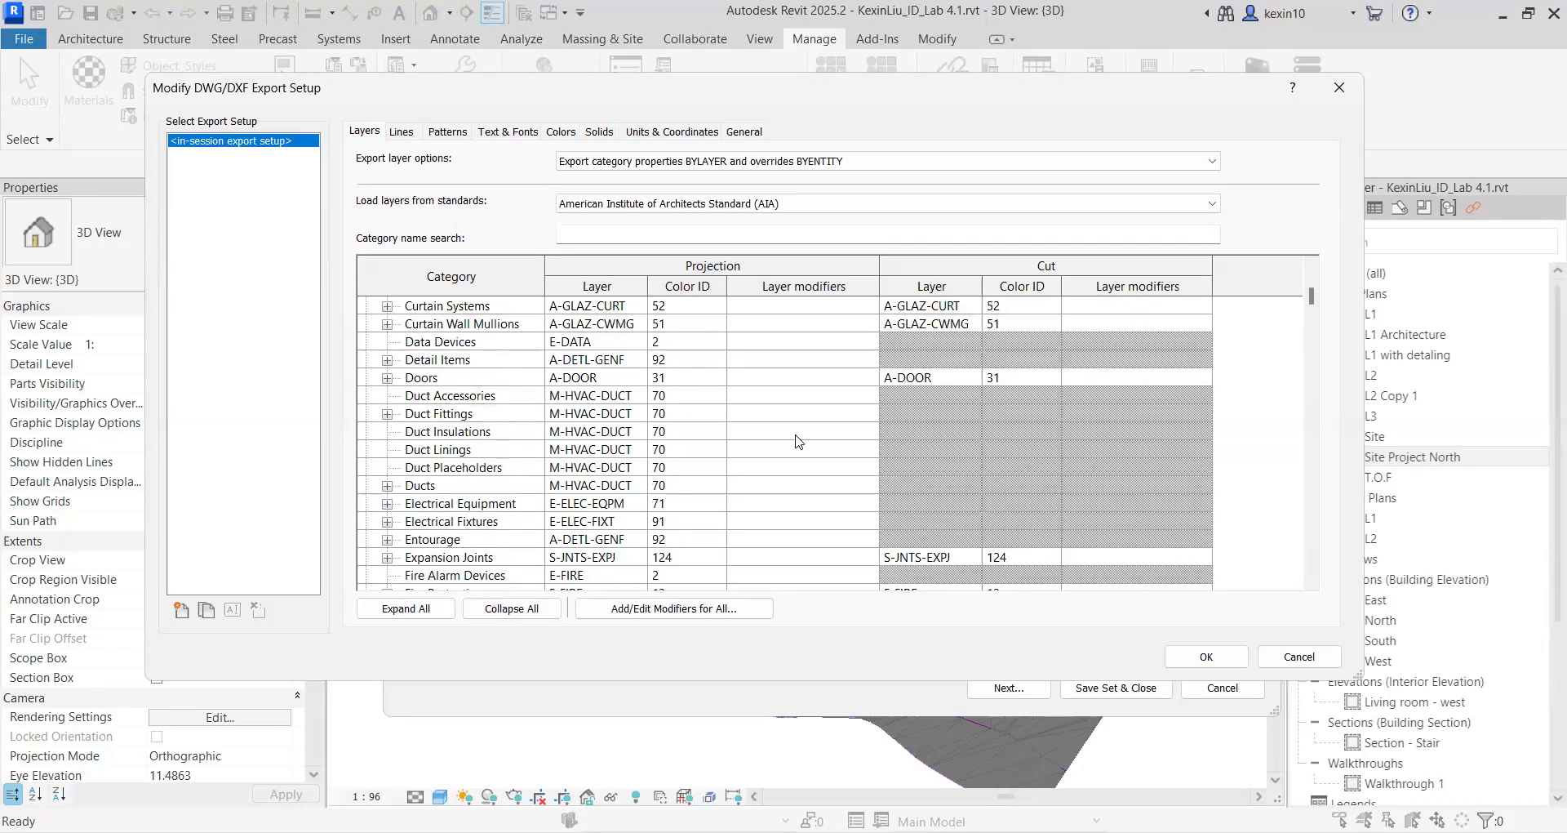
scroll(785, 434, up, 6)
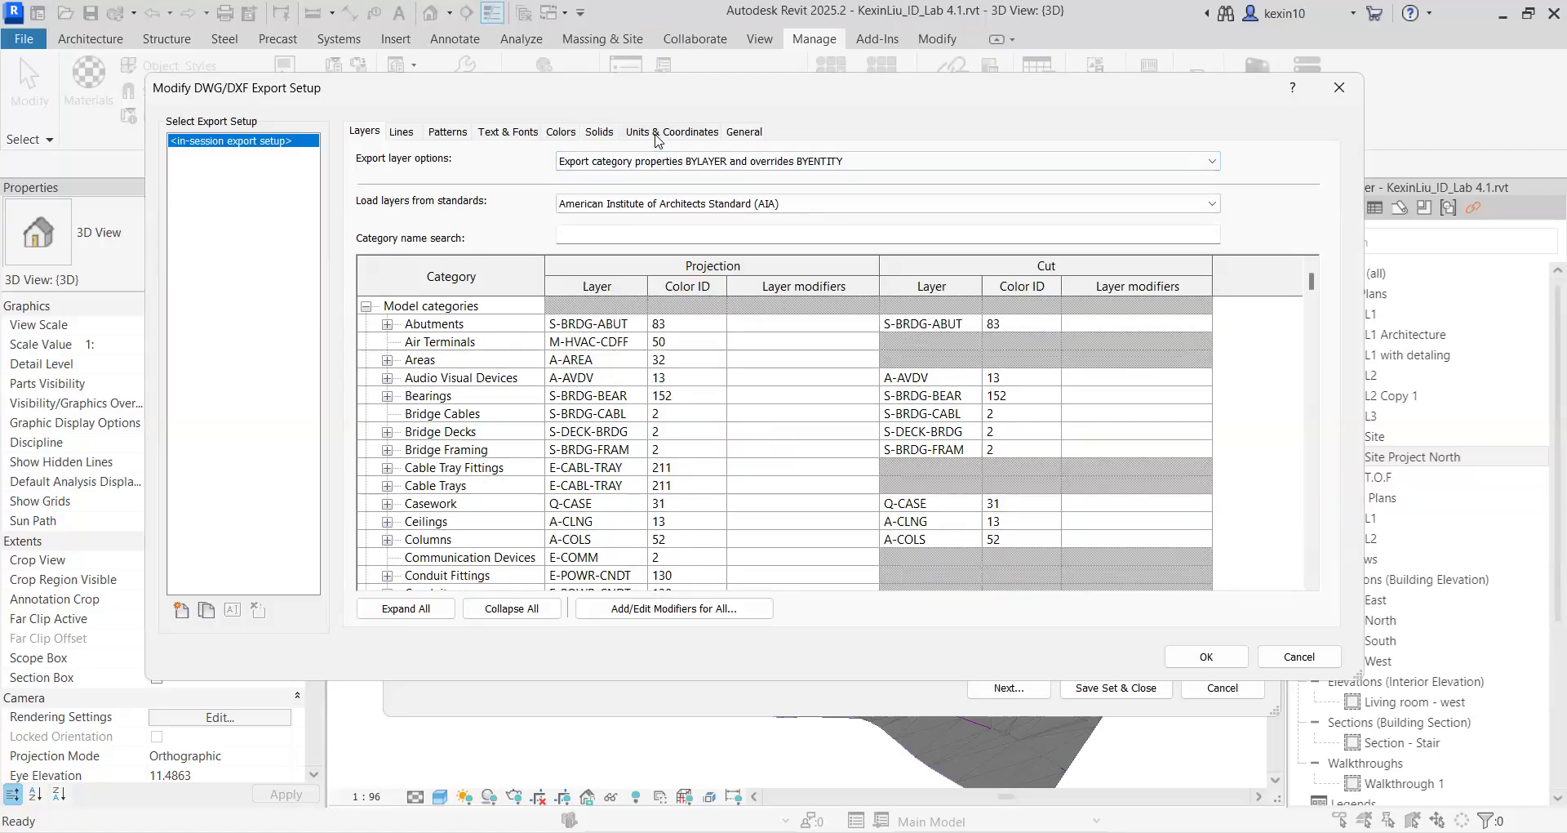
click(658, 135)
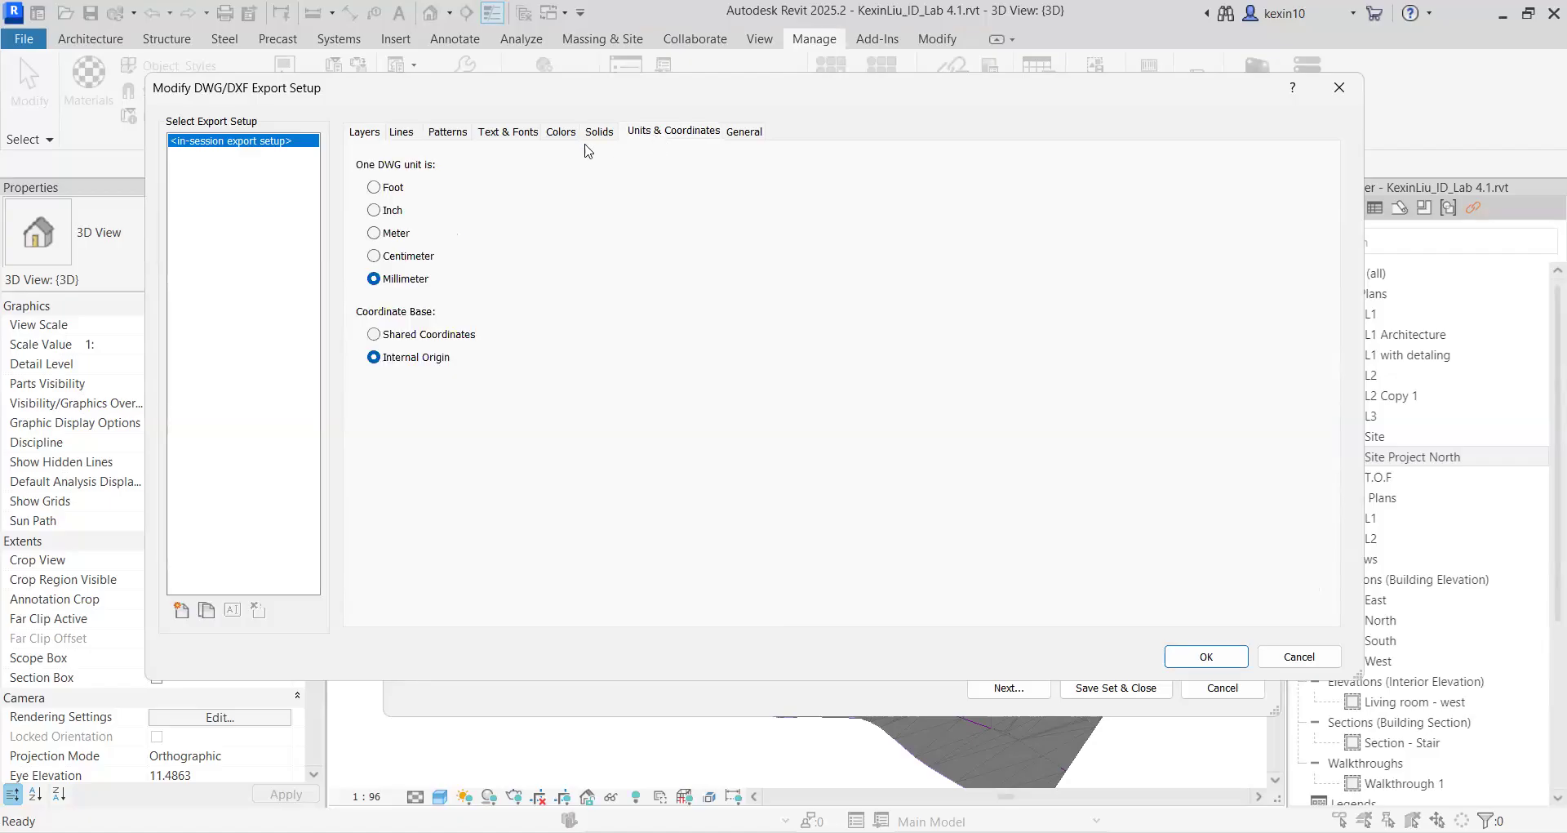
click(396, 234)
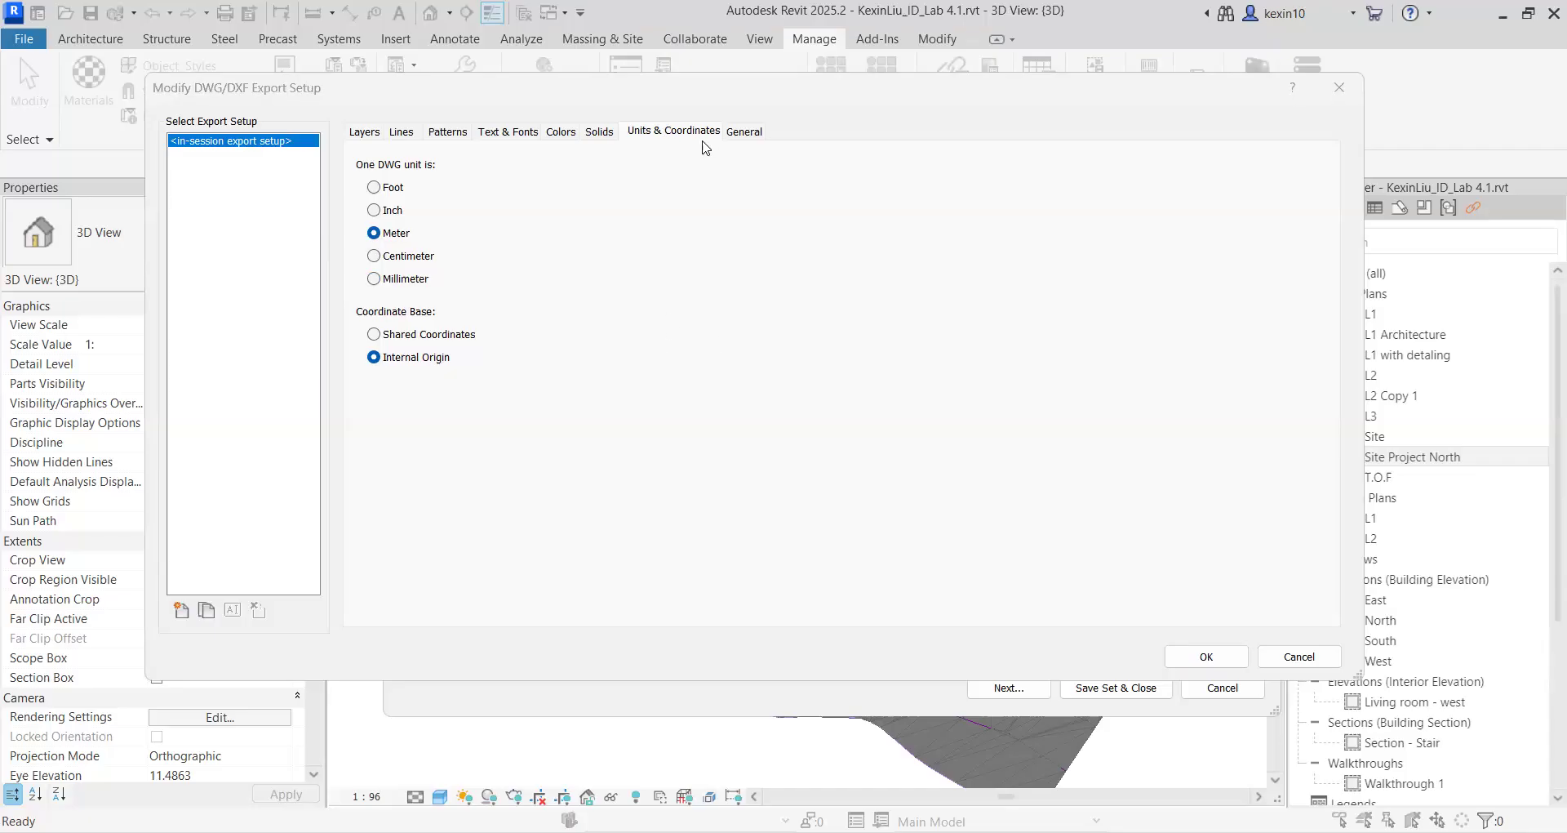
Set the DWG export's coordinate base to Shared Coordinates, confirm the setup and close the export dialog of the 3D view
click(374, 334)
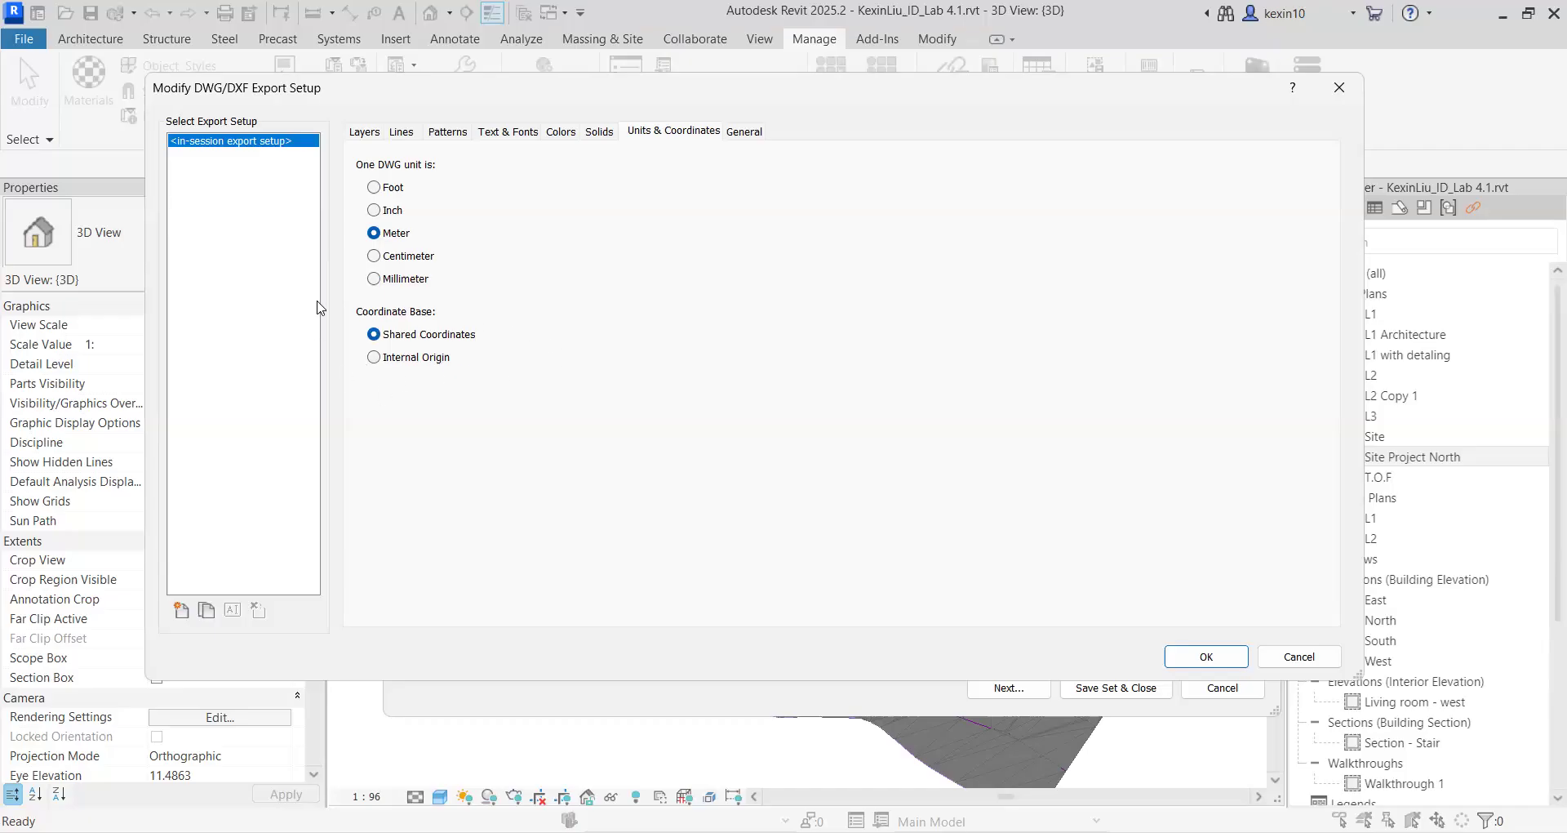
click(1207, 658)
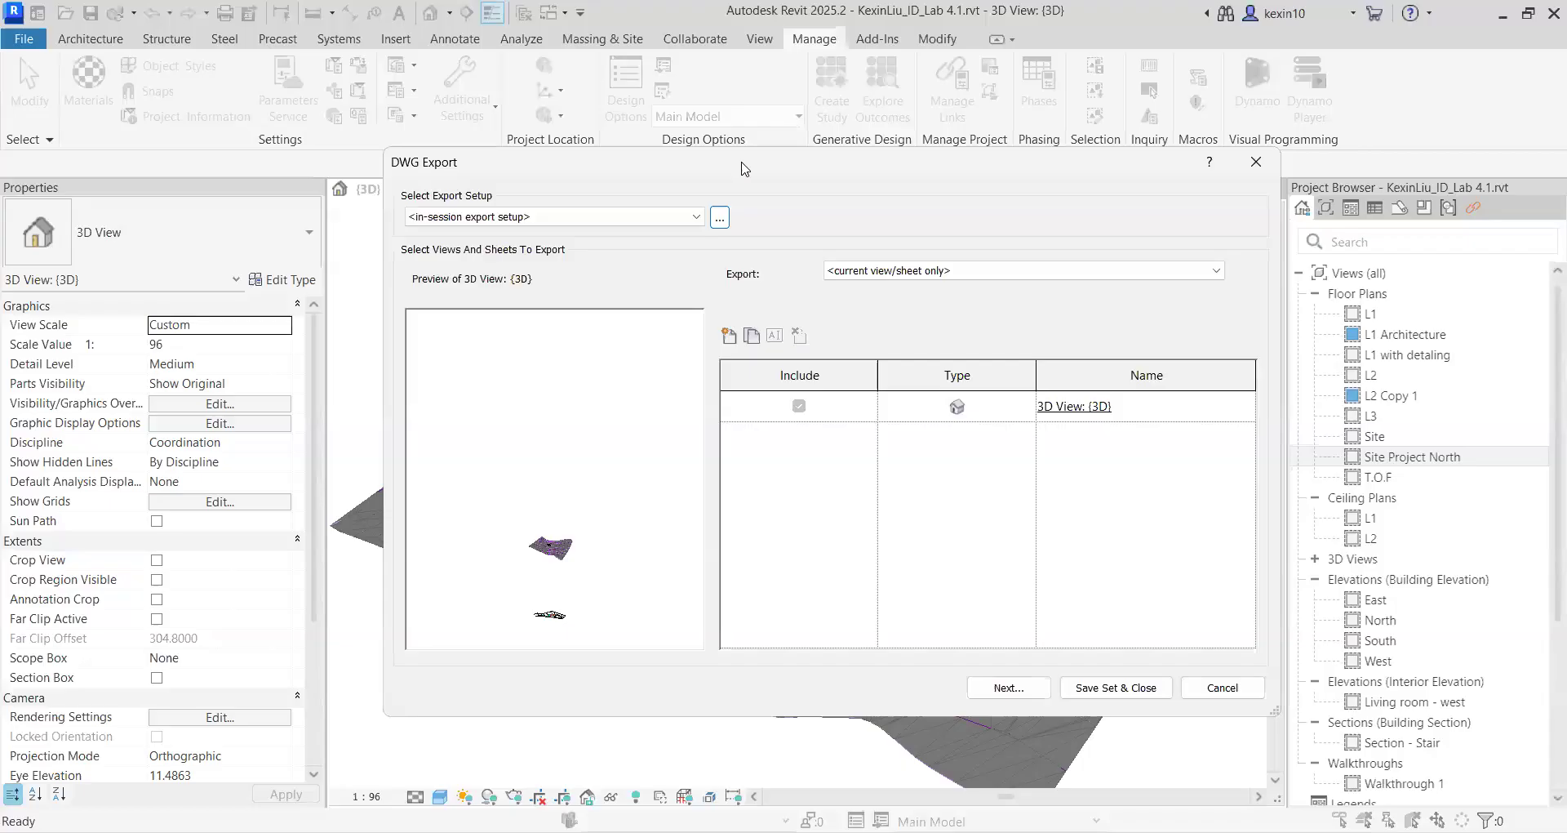
drag(743, 167, 726, 133)
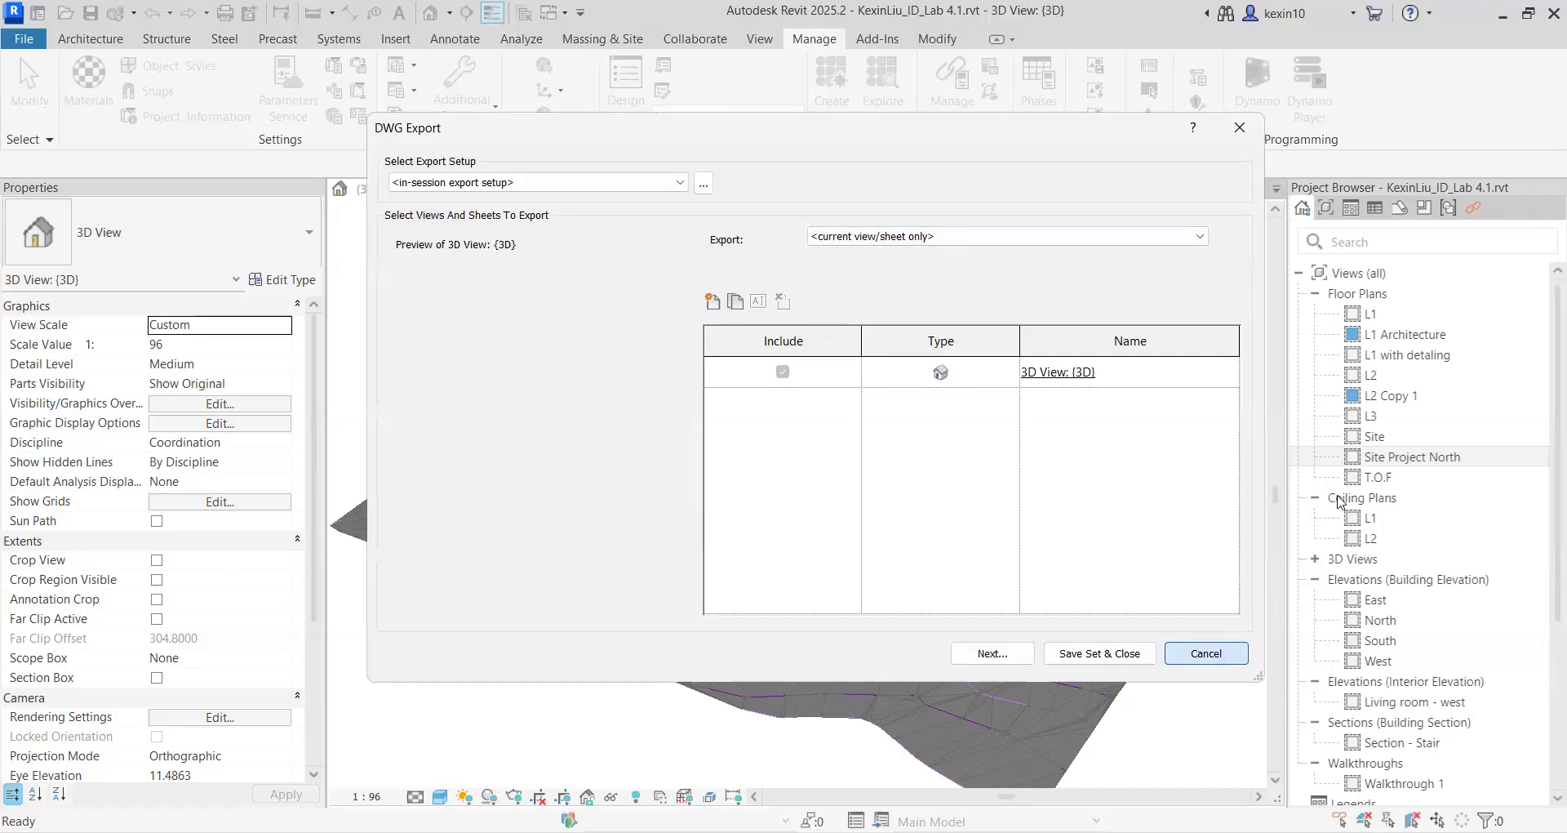
click(1220, 653)
Open the Site Project North floor plan and show the whole terrain surface
double_click(1412, 457)
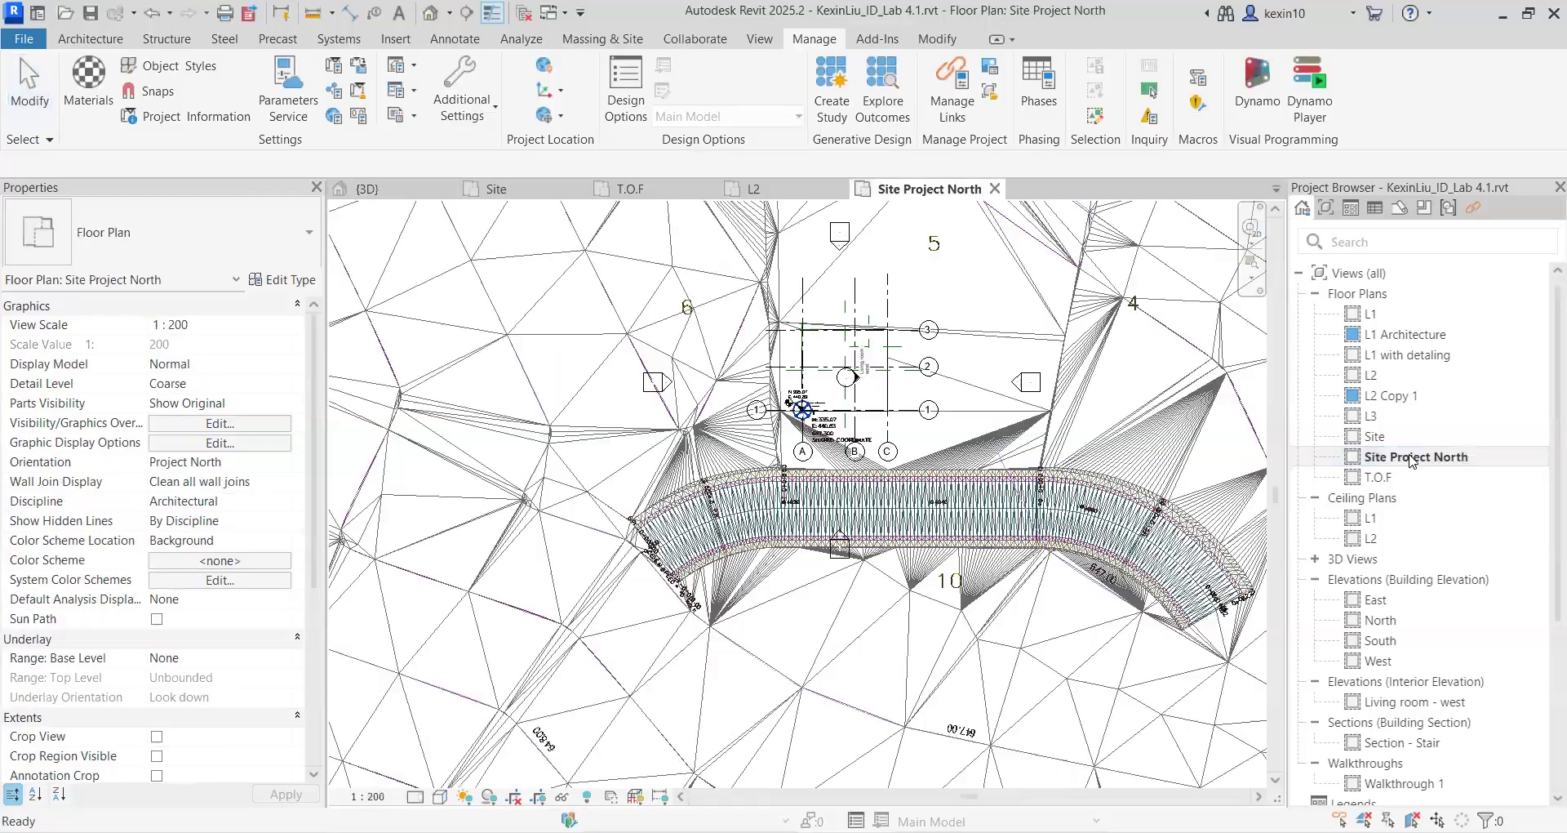
scroll(788, 448, down, 3)
scroll(788, 447, down, 1)
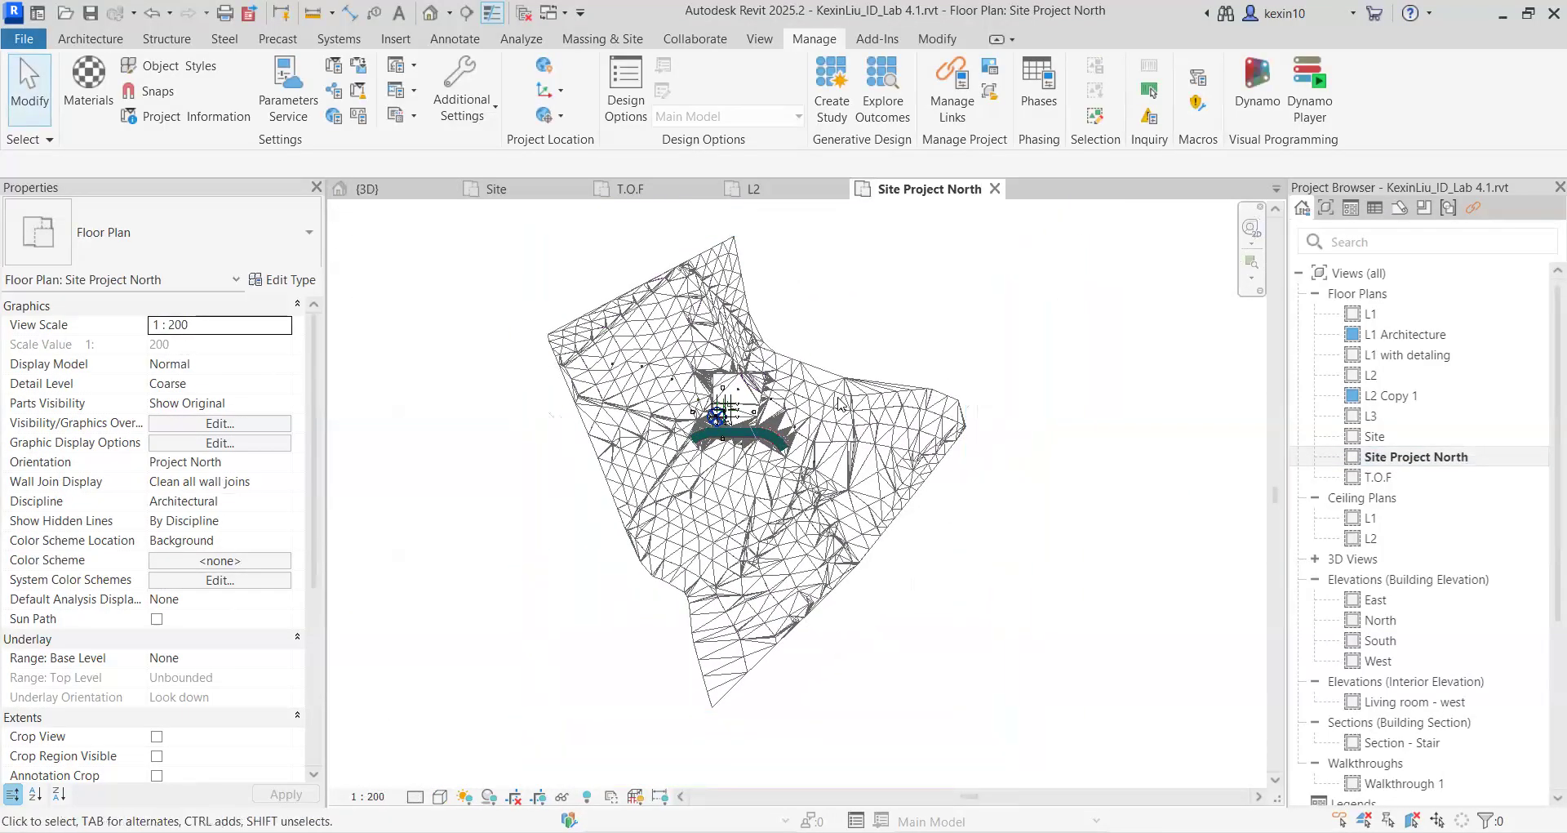
Start a DWG export of the Site Project North plan and check the DWG unit and coordinate base in its setup
click(23, 39)
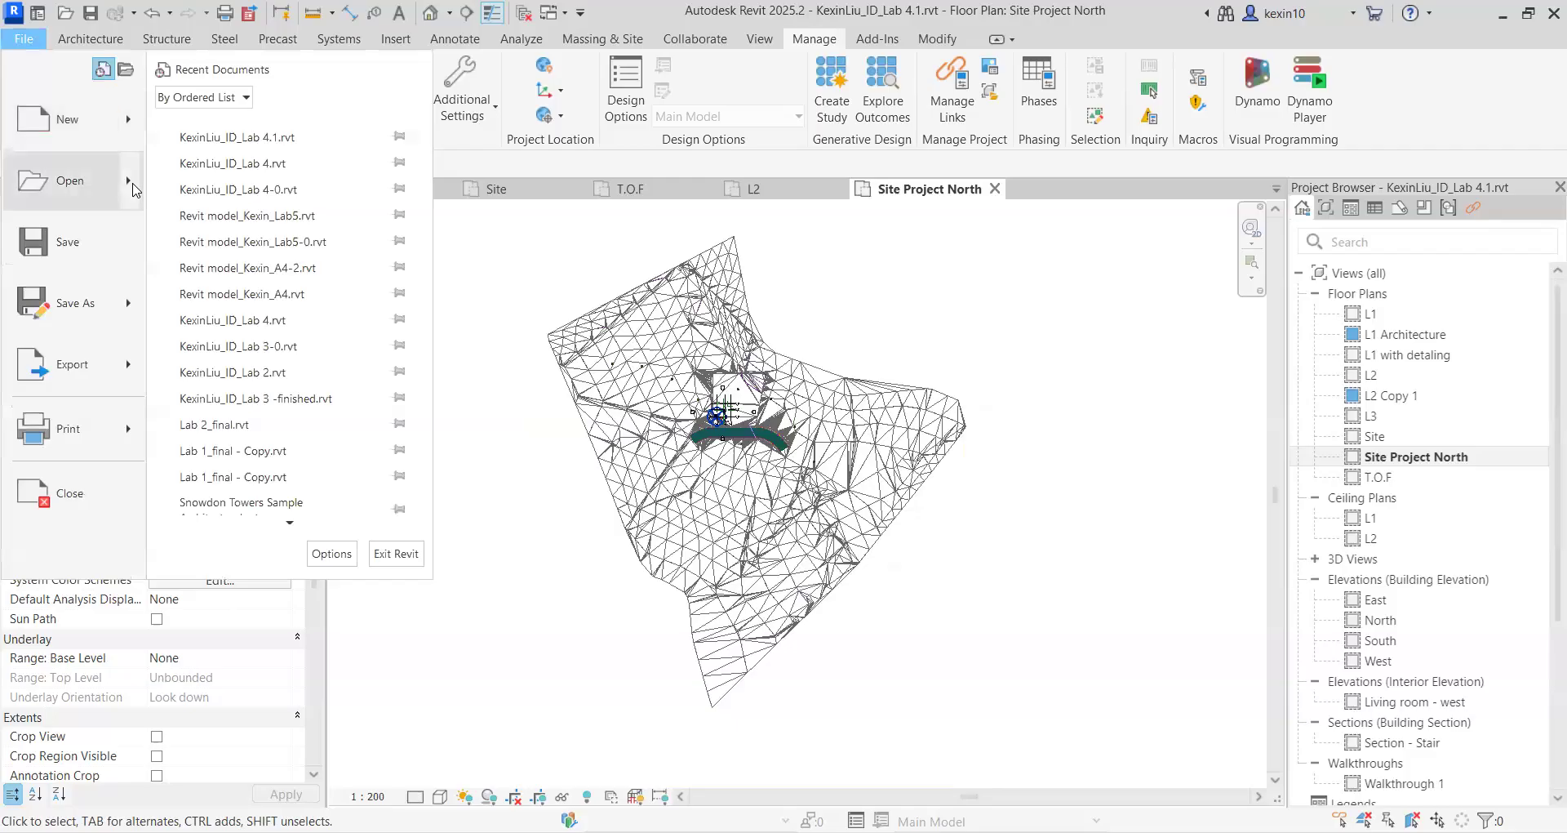
mouse_move(82, 364)
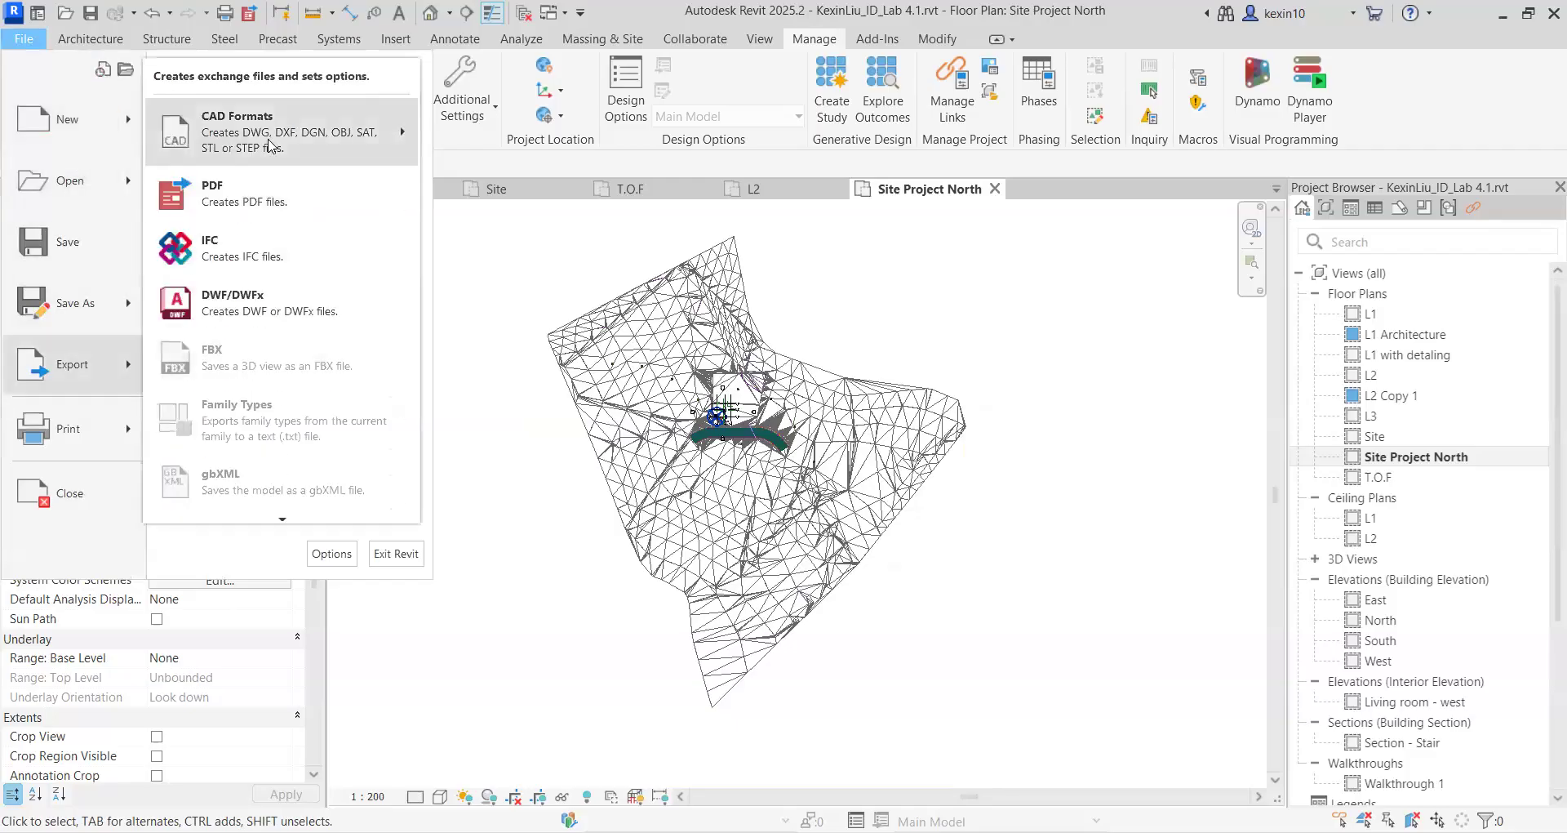
mouse_move(317, 140)
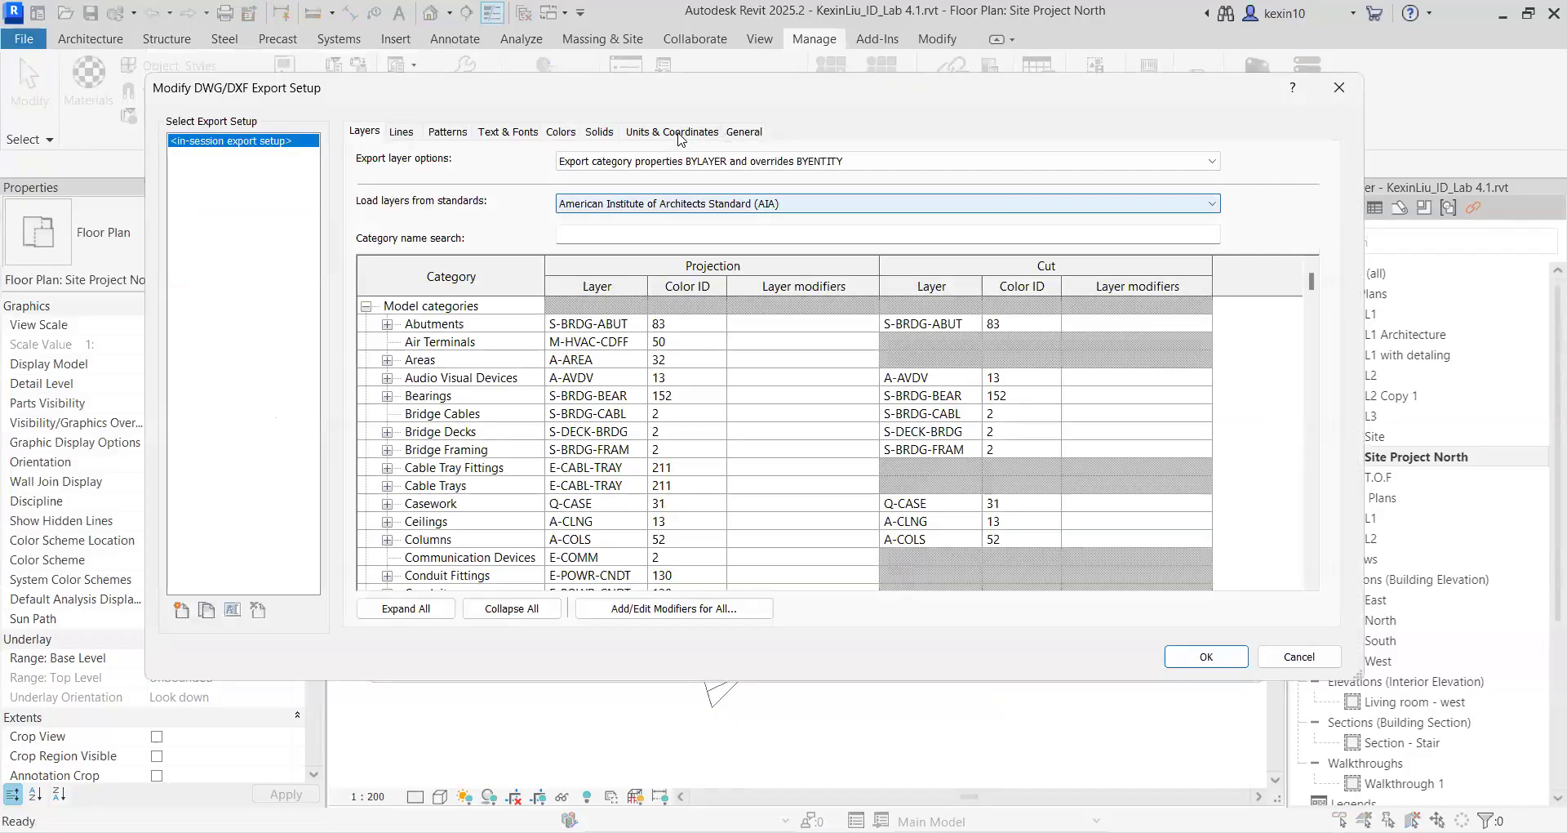
click(674, 132)
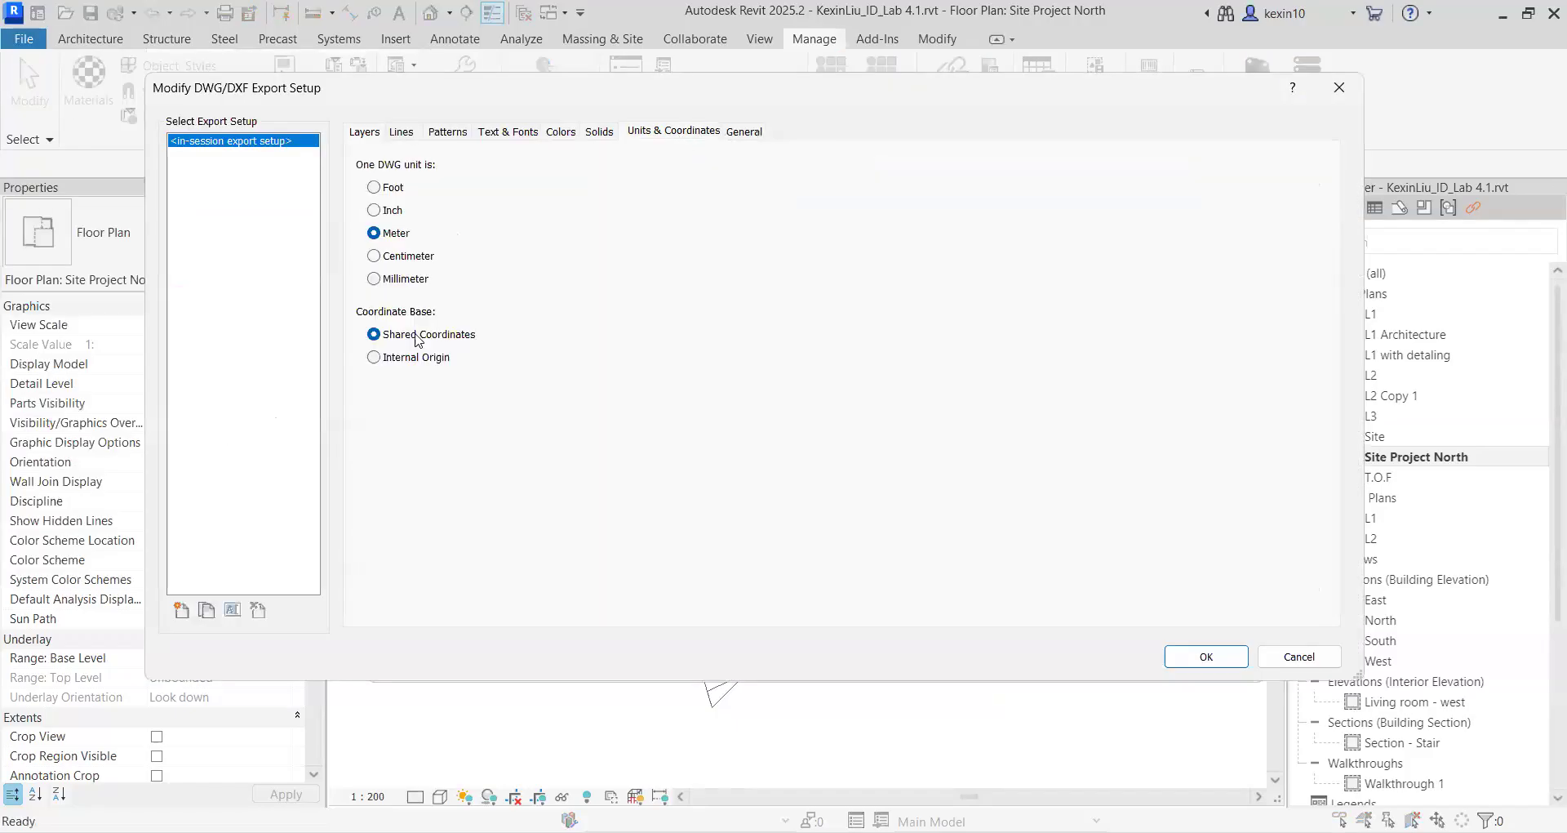
click(1284, 665)
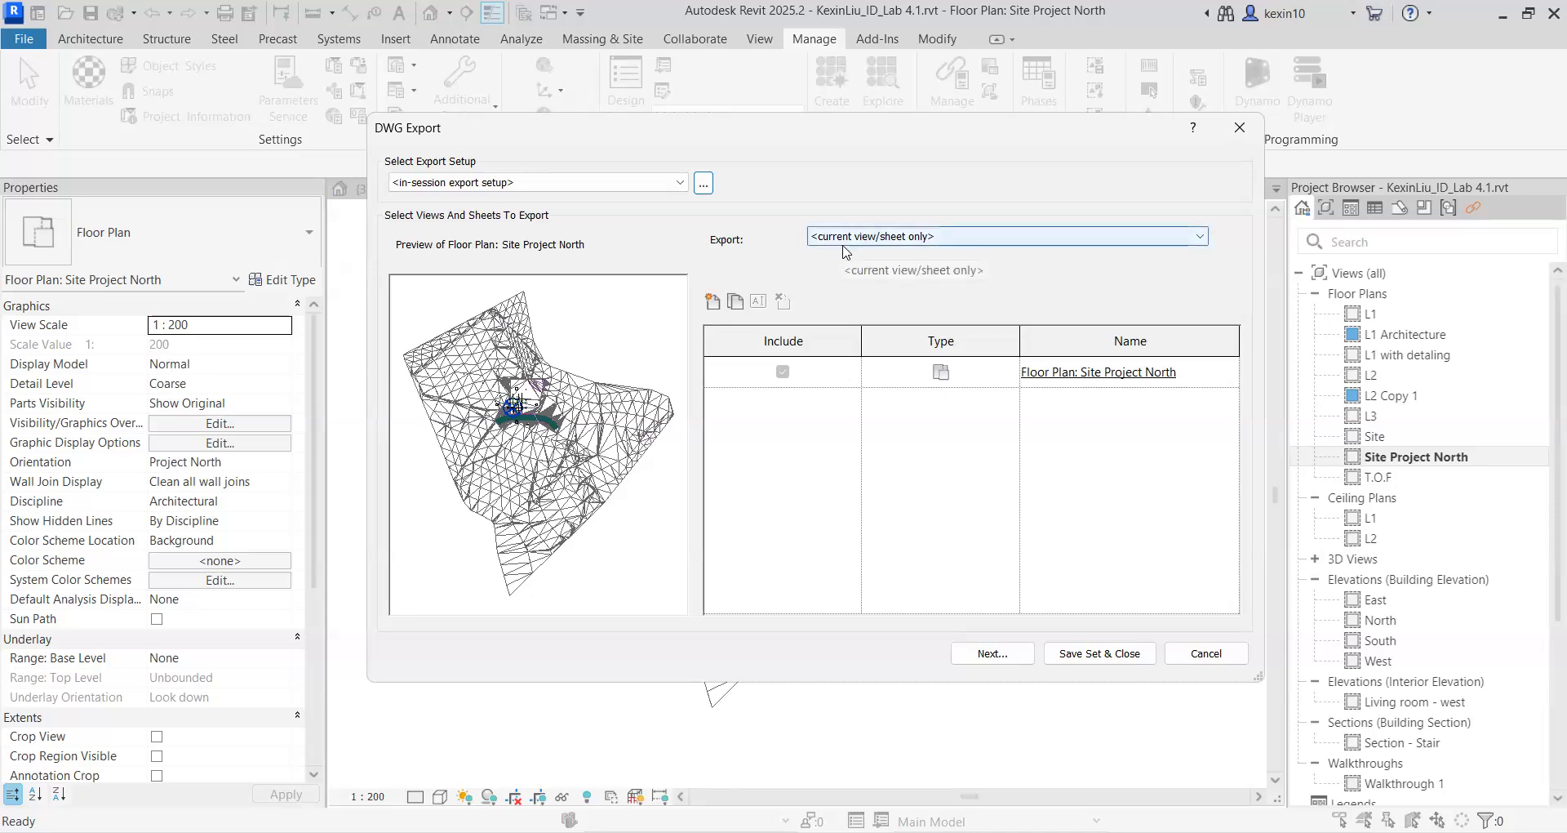
Set the export to the in-session view/sheet set and list all views and sheets in the model
click(874, 243)
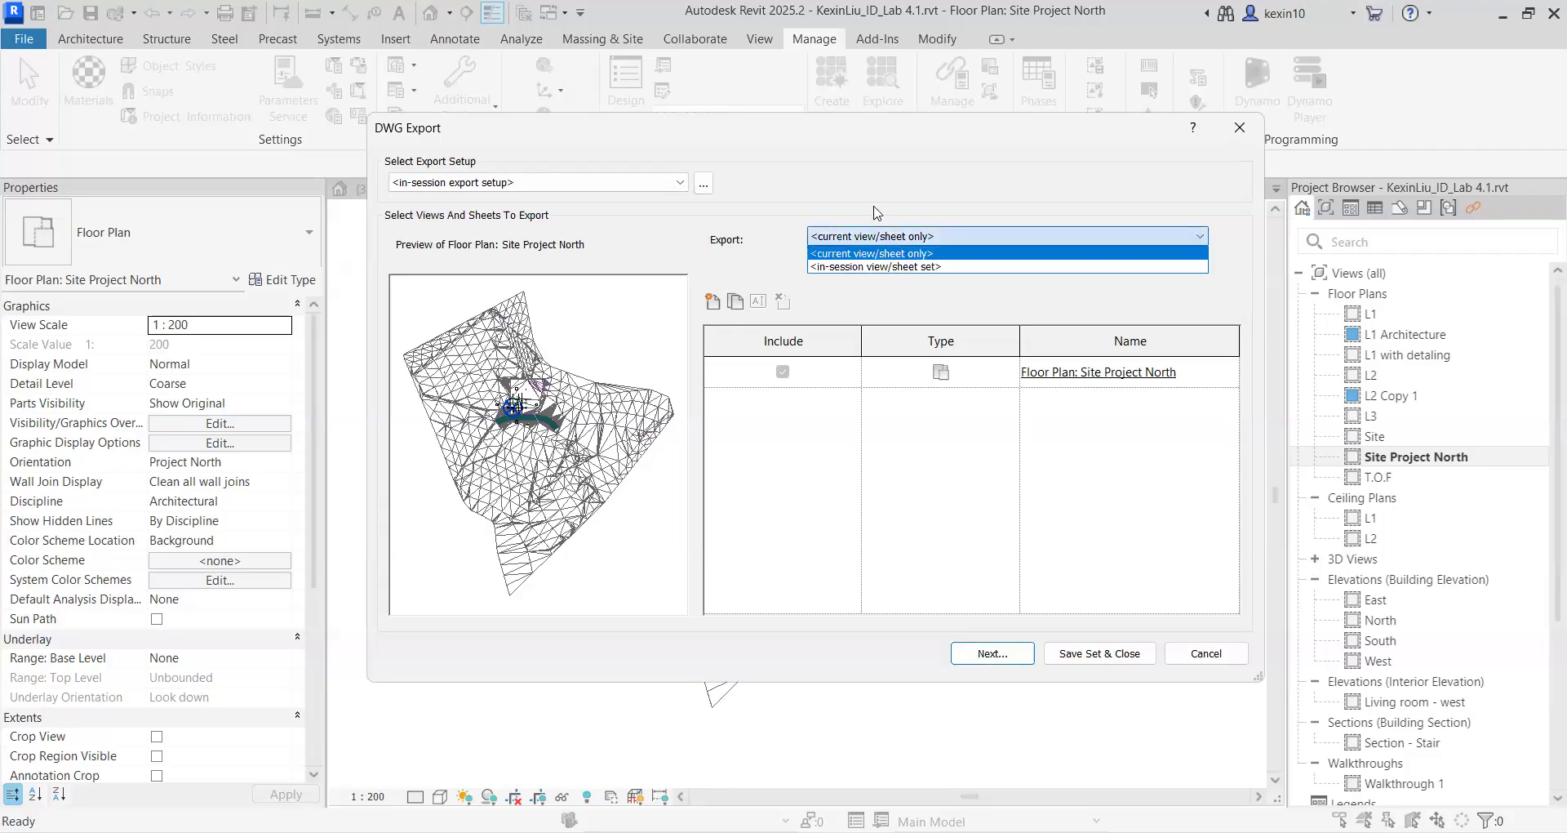
click(874, 208)
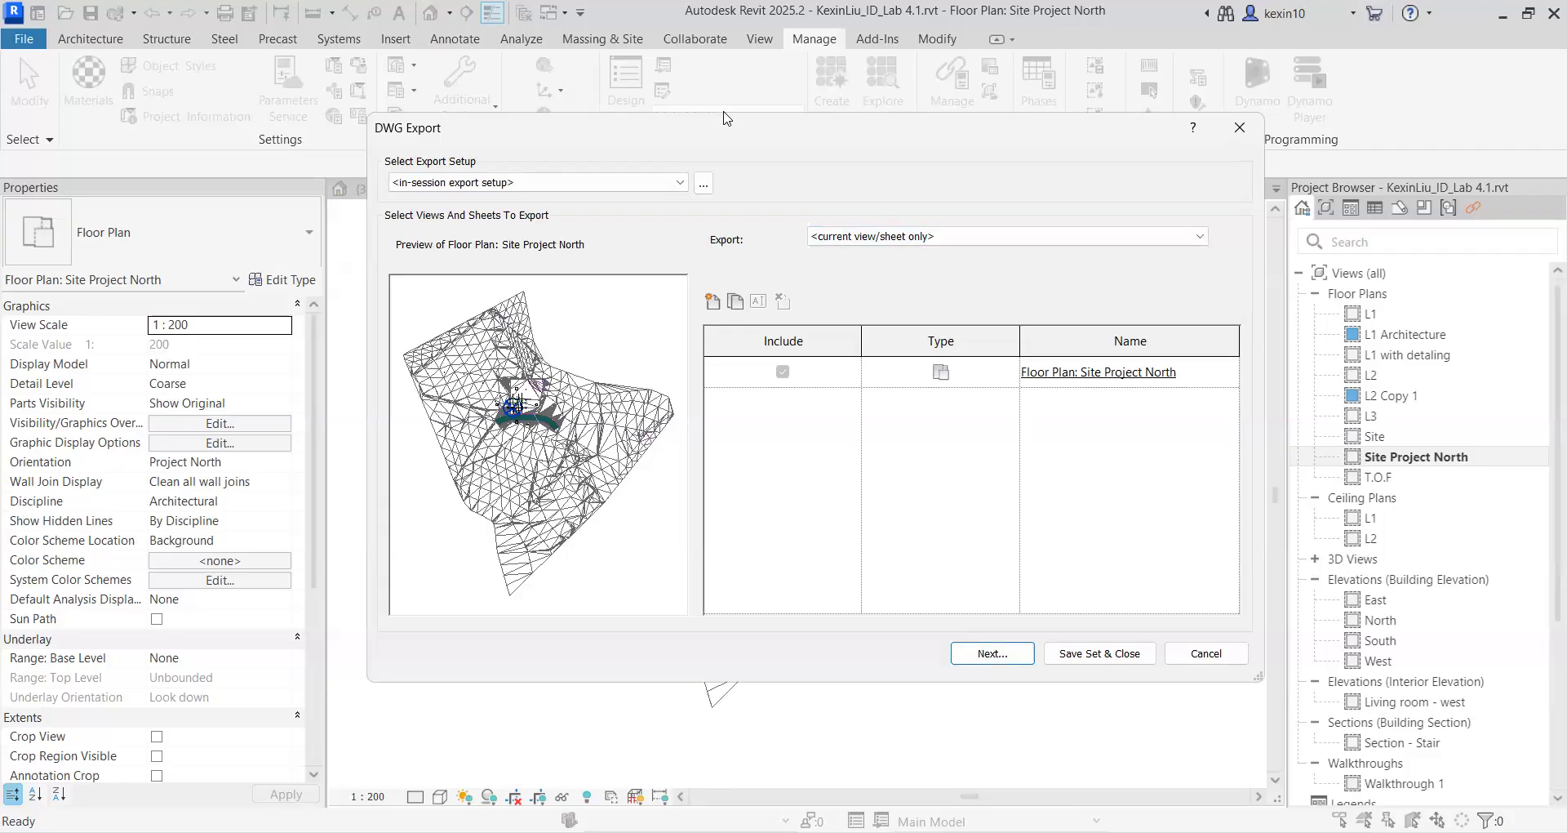
drag(729, 135, 591, 136)
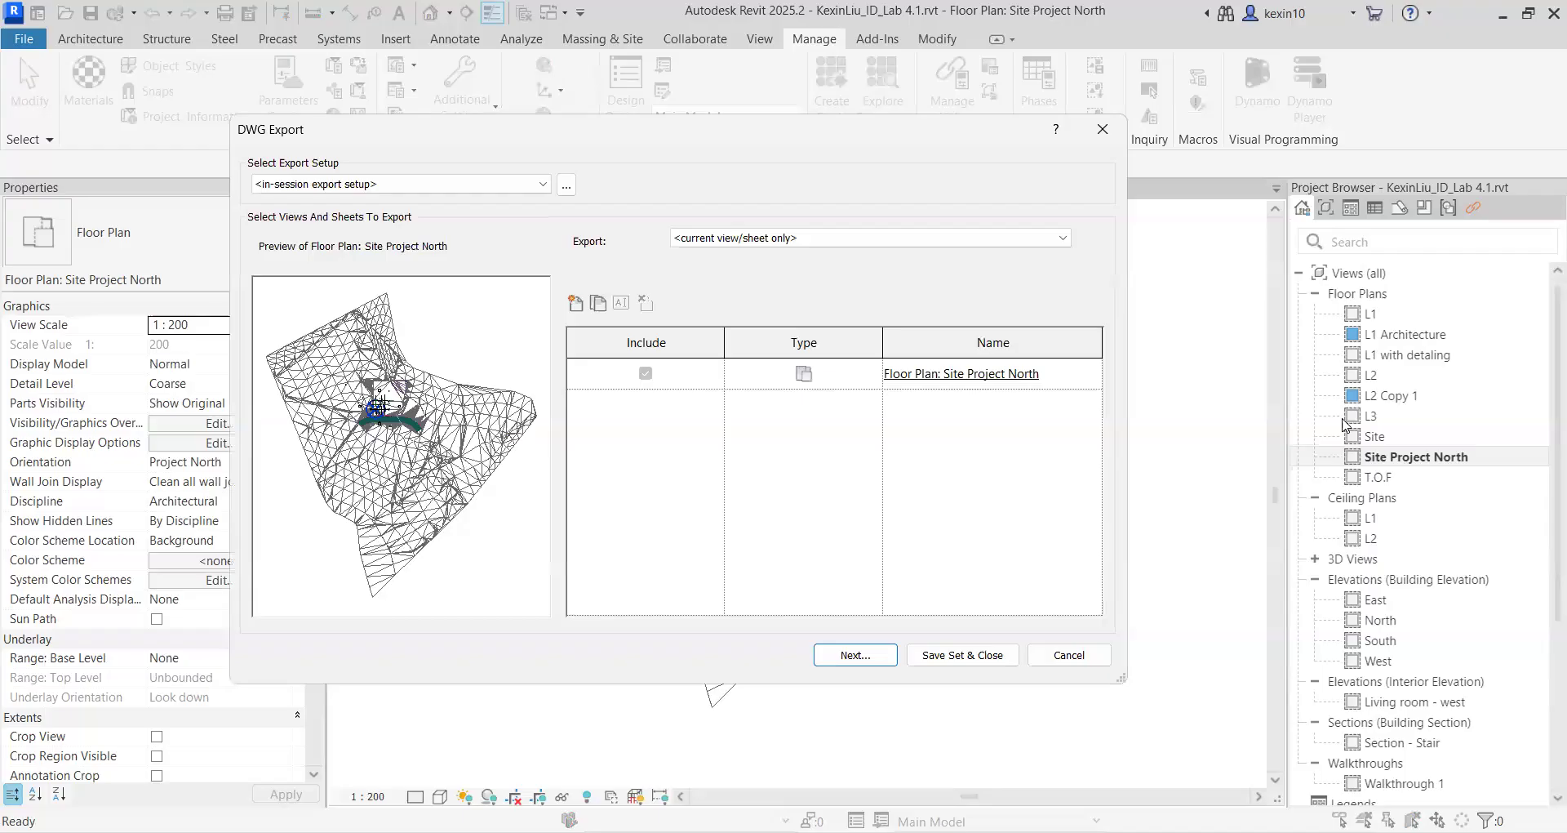
drag(695, 136, 817, 149)
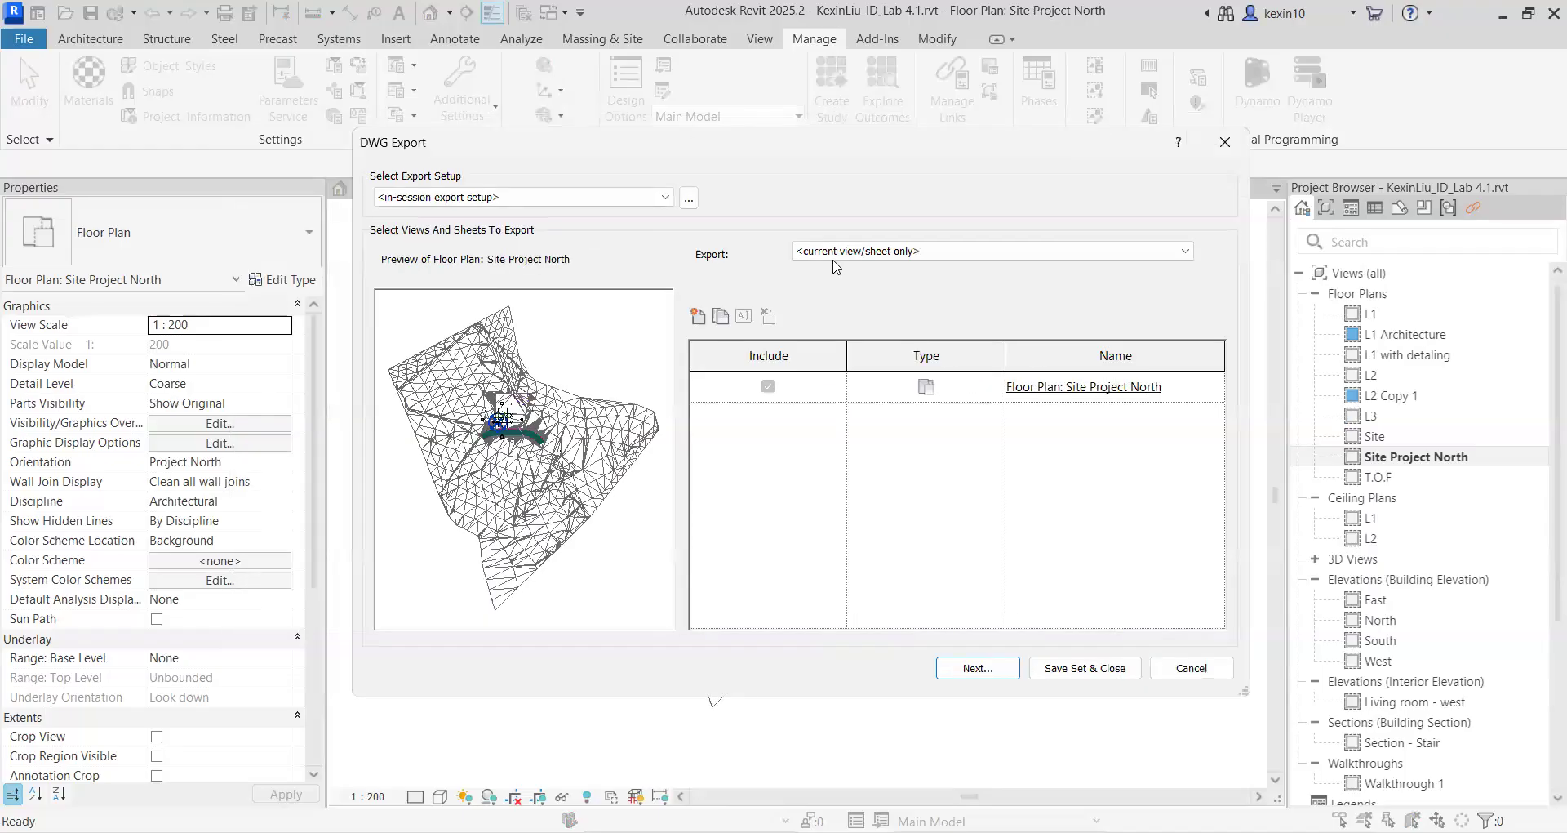
click(834, 253)
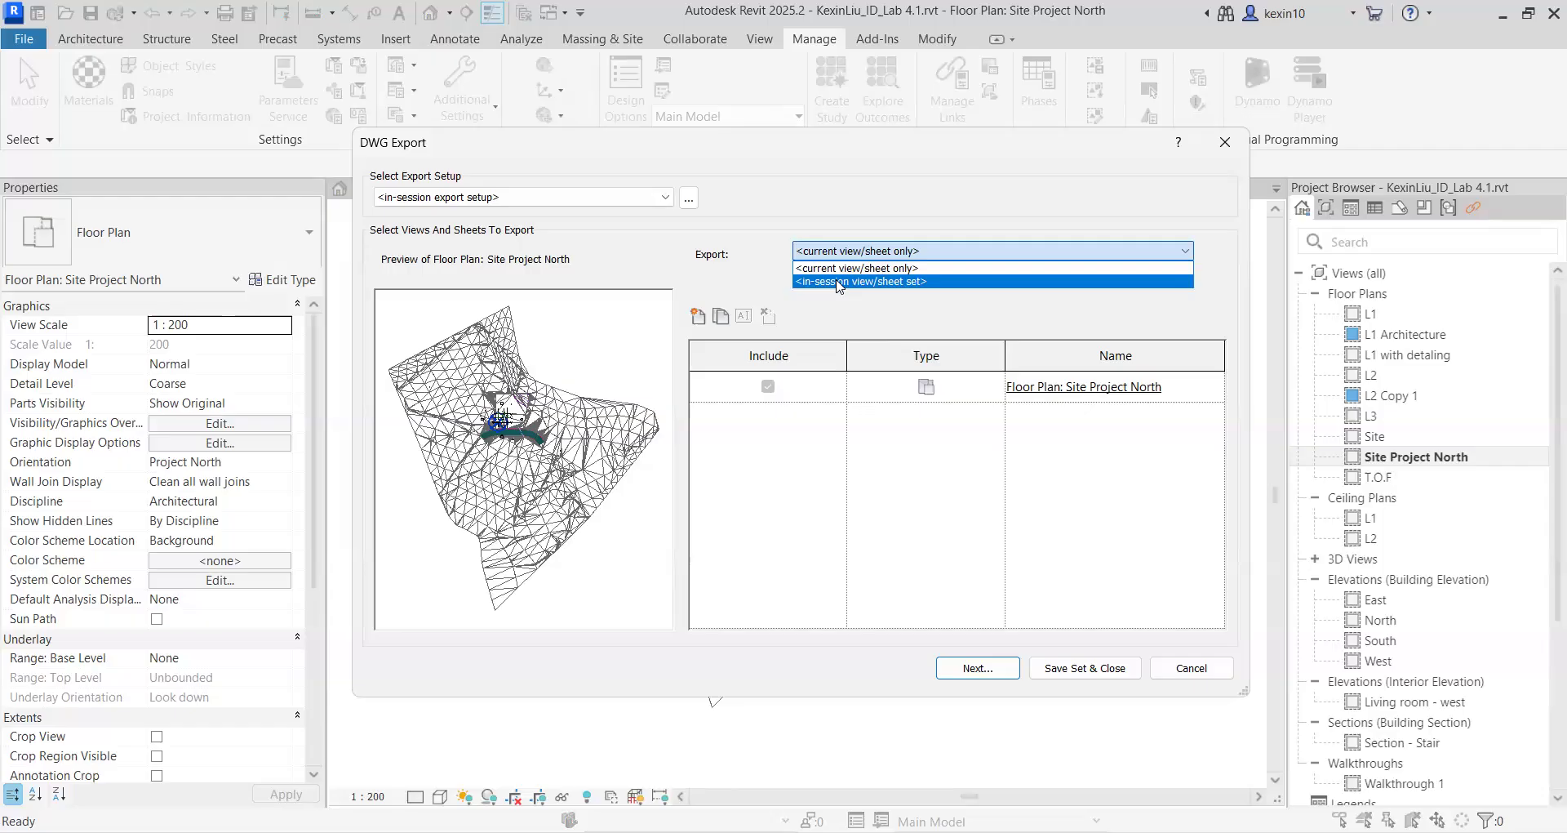
click(838, 281)
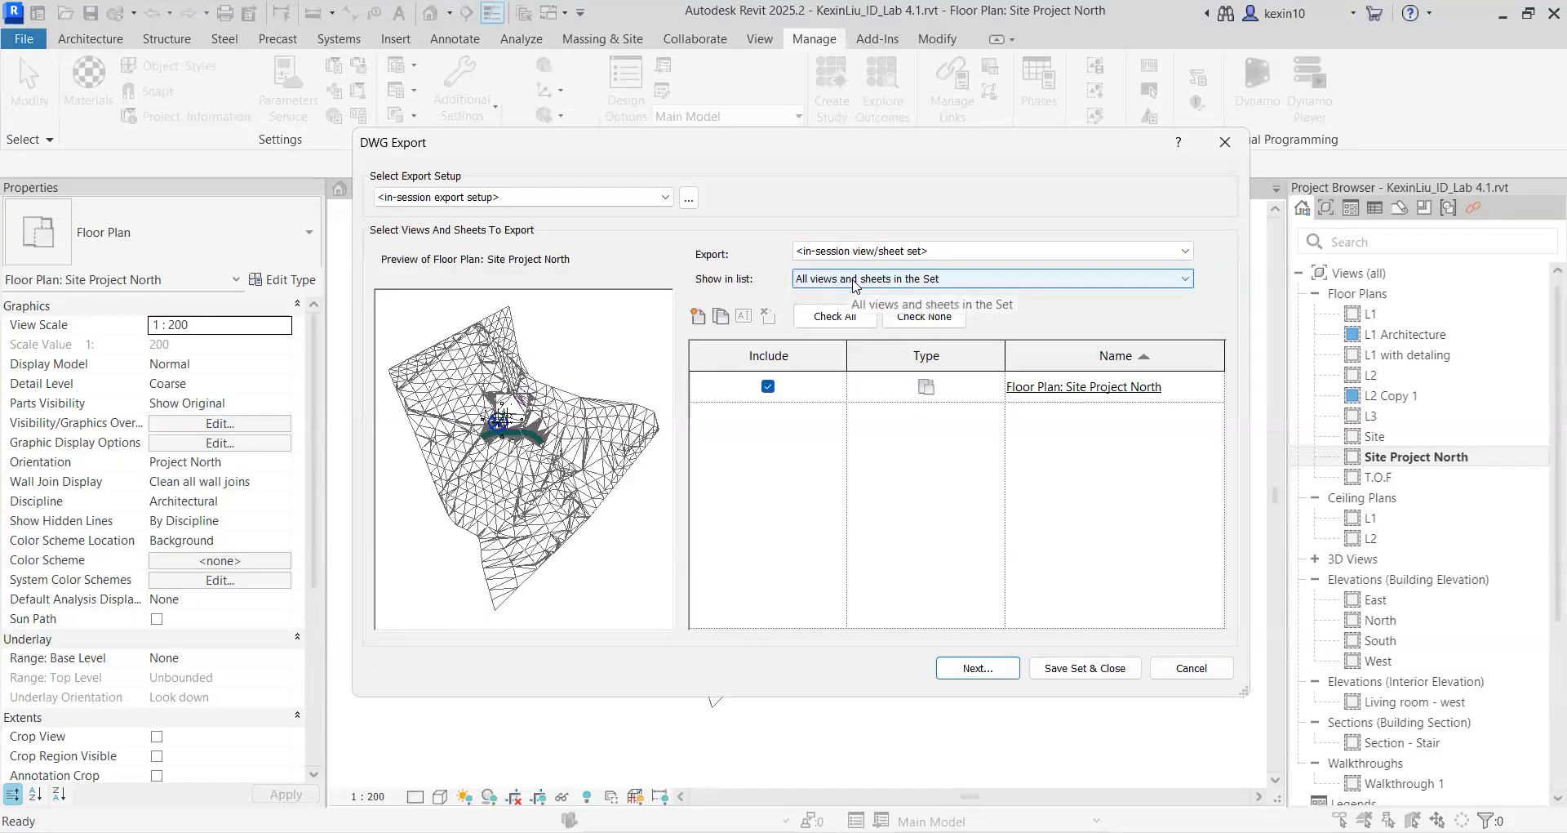
click(925, 282)
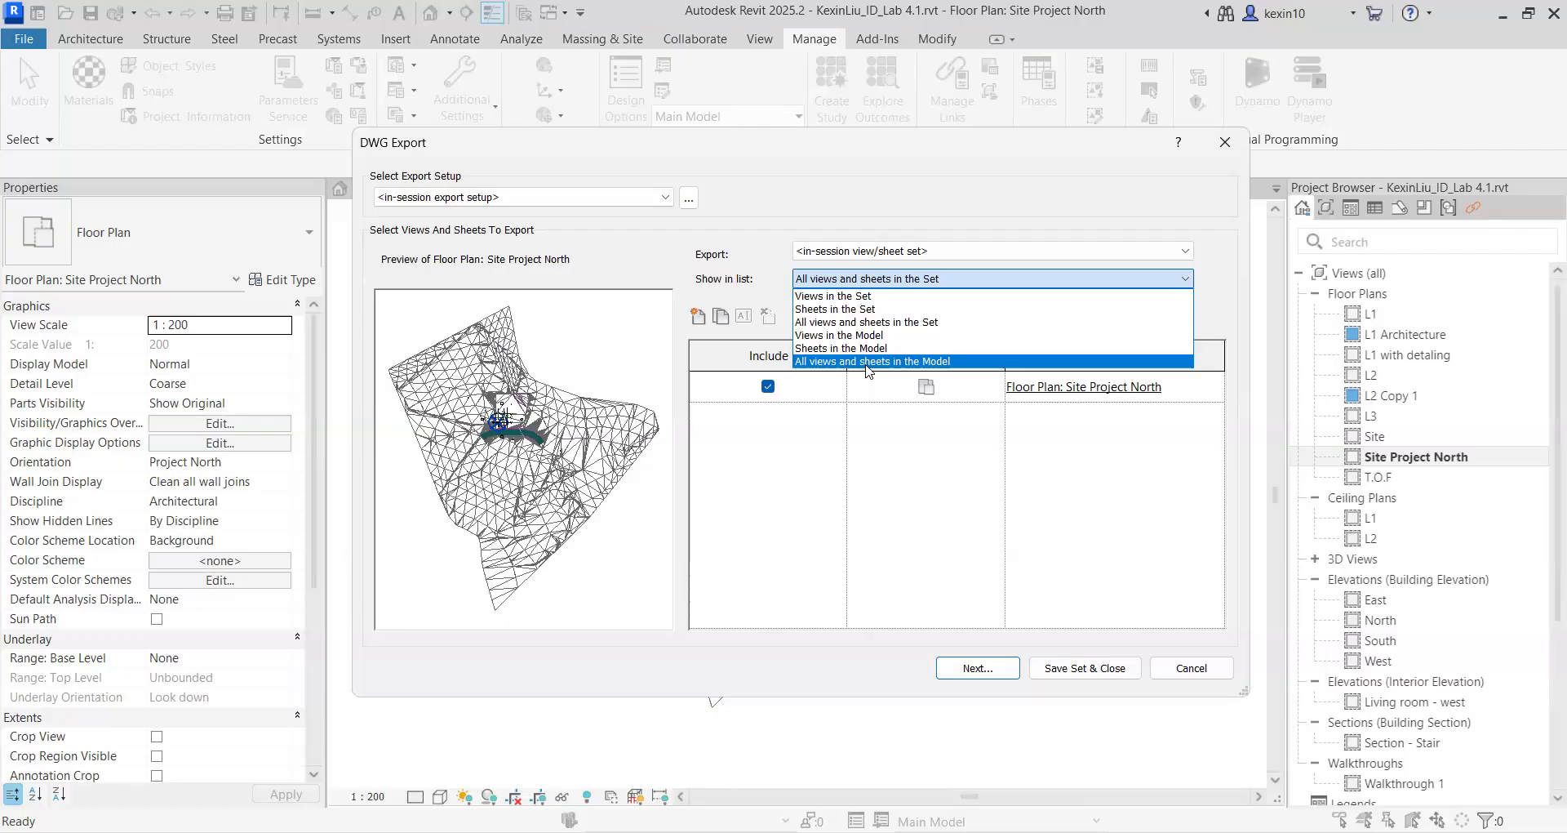
click(870, 366)
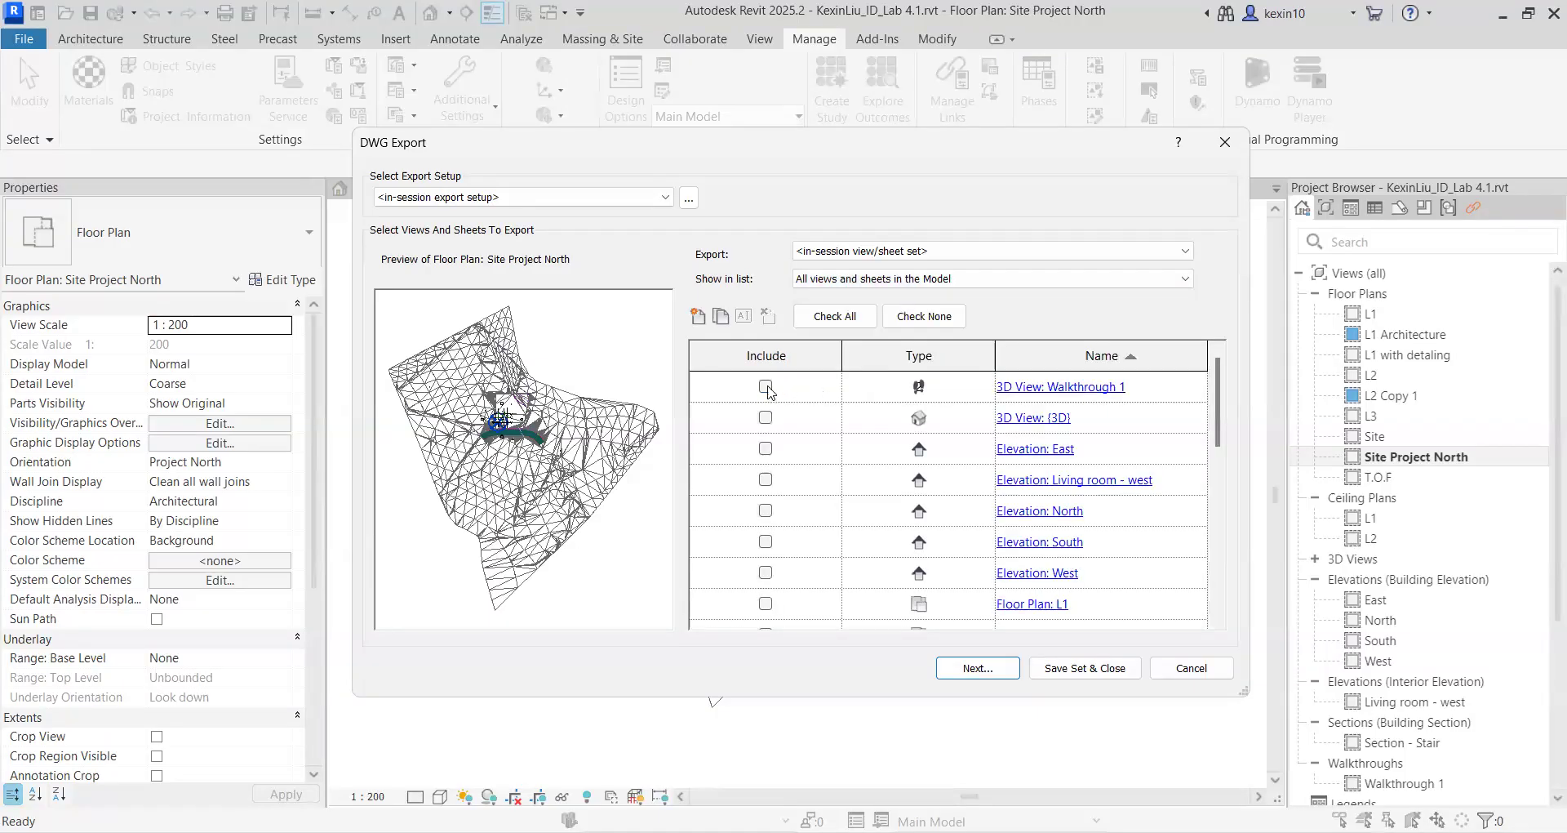
Look through the 3D views, elevations, floor plans, ceiling plans, section and sheets available for export
scroll(1060, 455, down, 5)
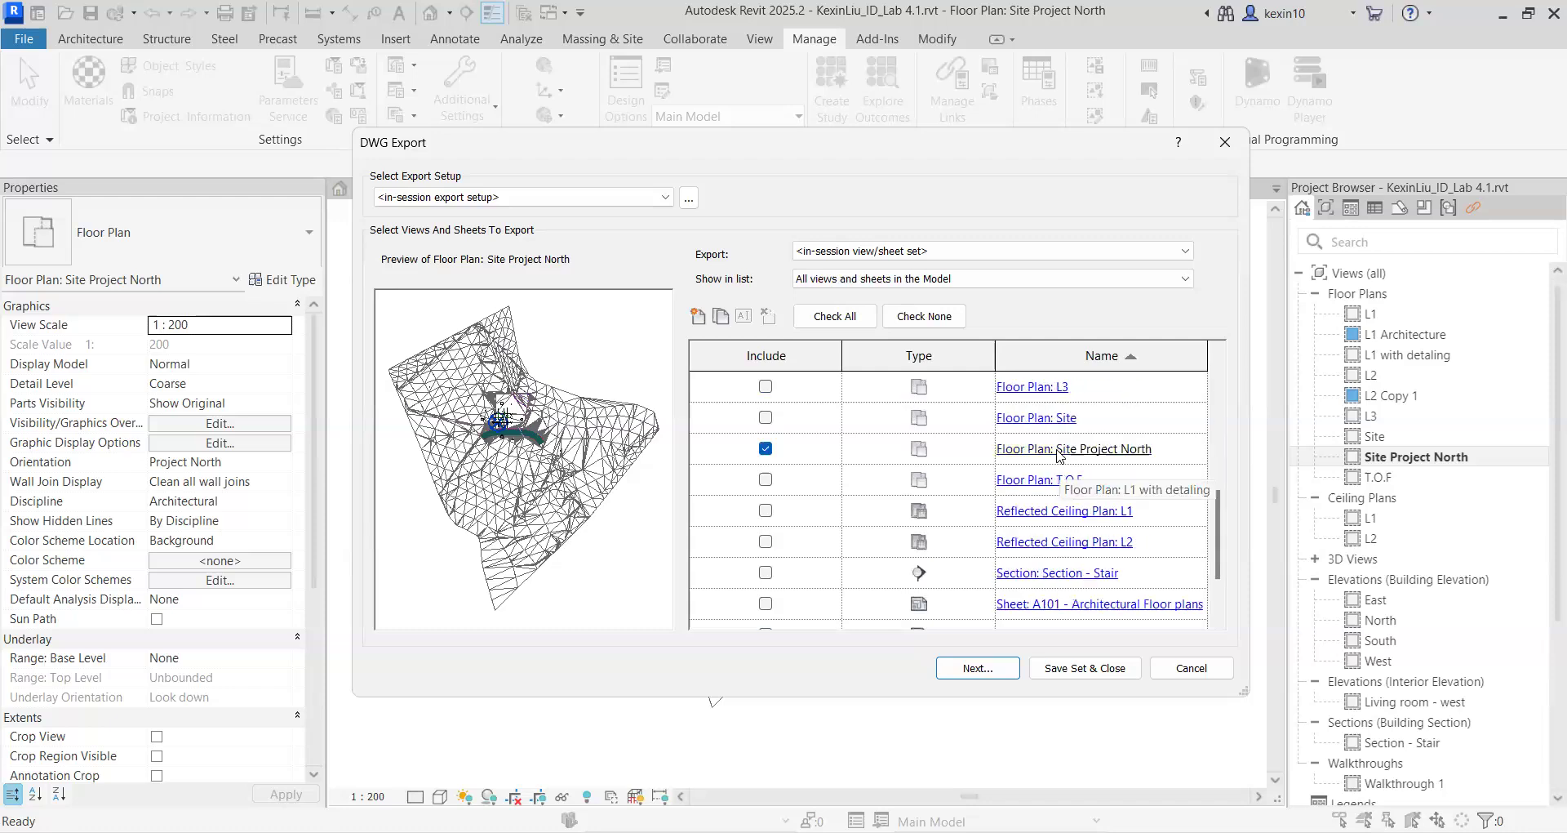
scroll(1102, 523, up, 10)
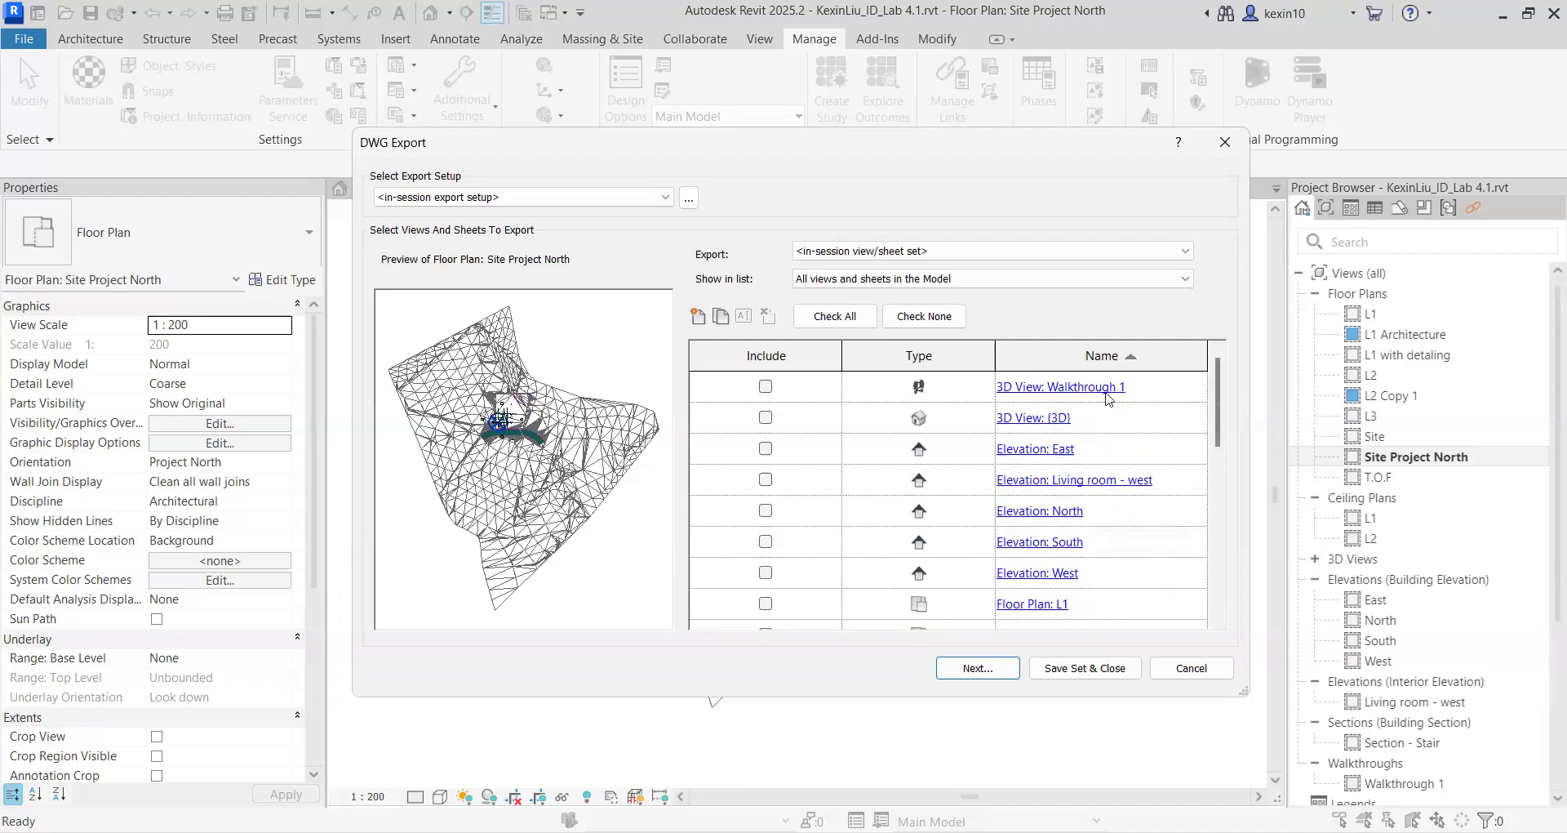
scroll(1090, 420, down, 1)
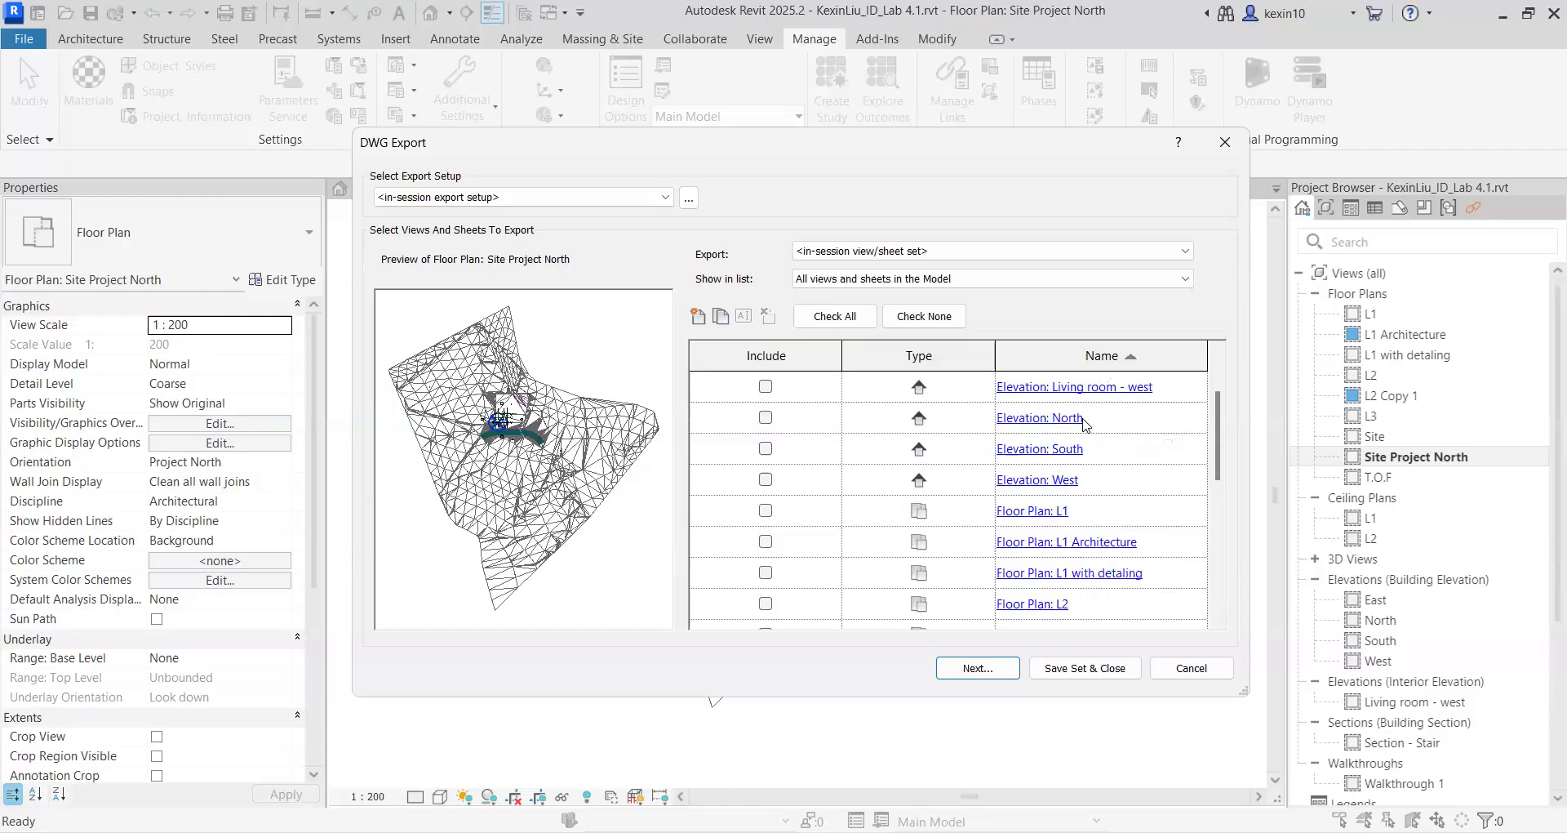
scroll(1078, 437, down, 1)
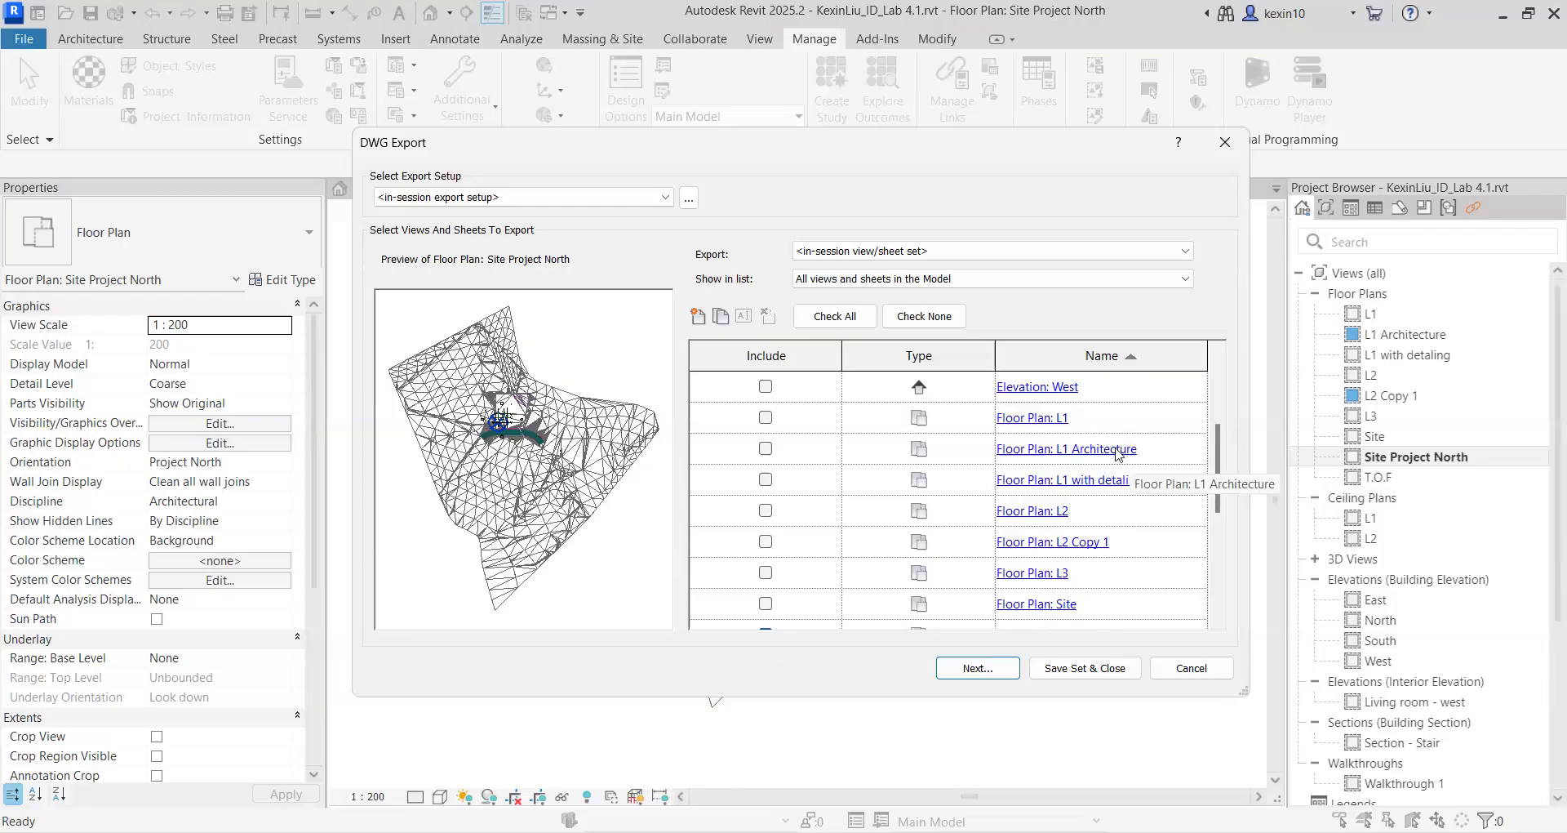
scroll(1084, 480, down, 1)
scroll(1084, 480, down, 1)
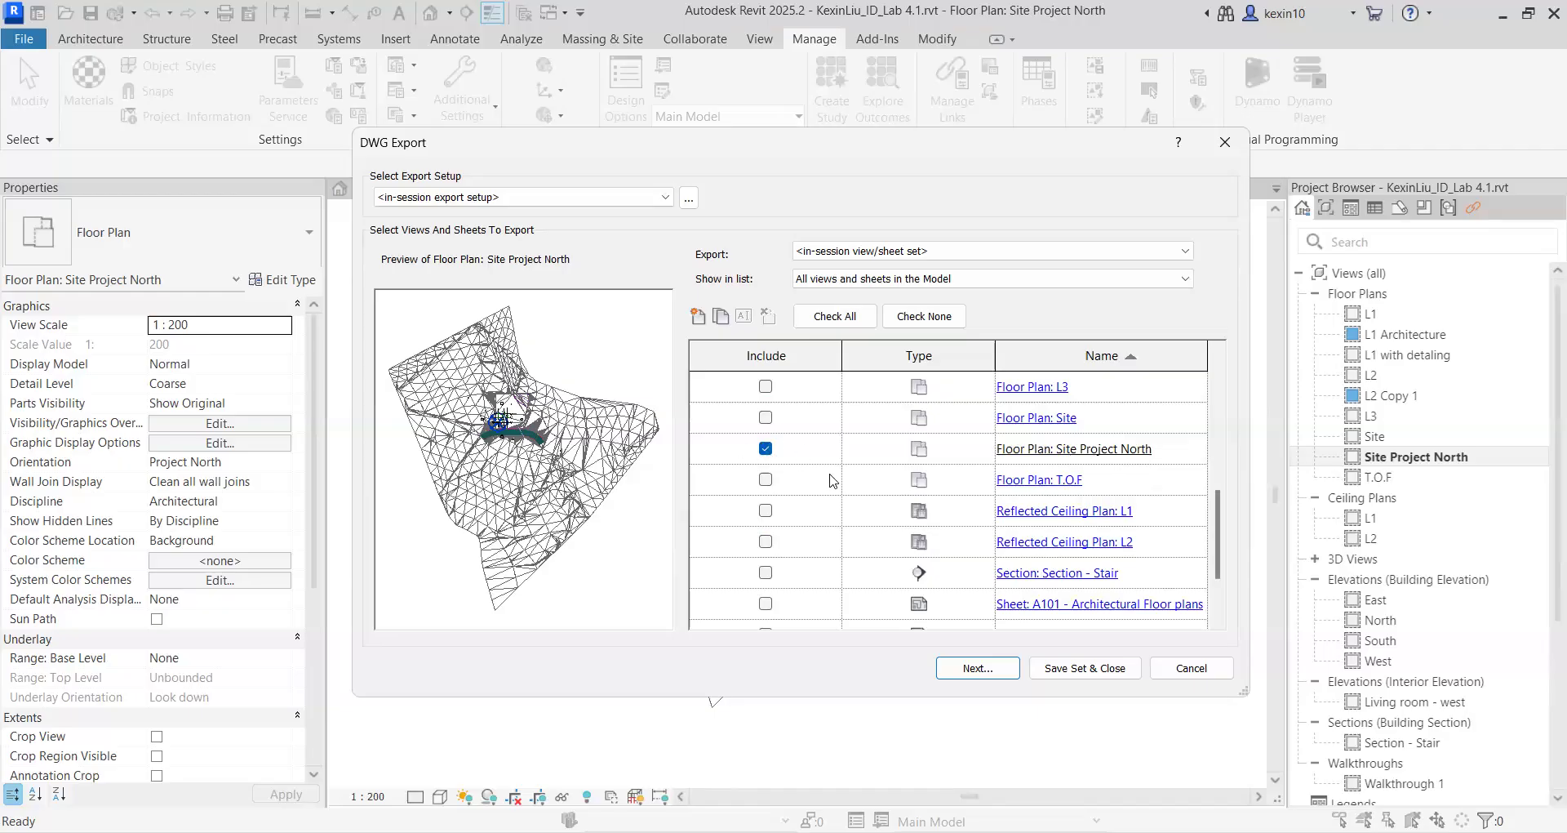
scroll(849, 483, down, 1)
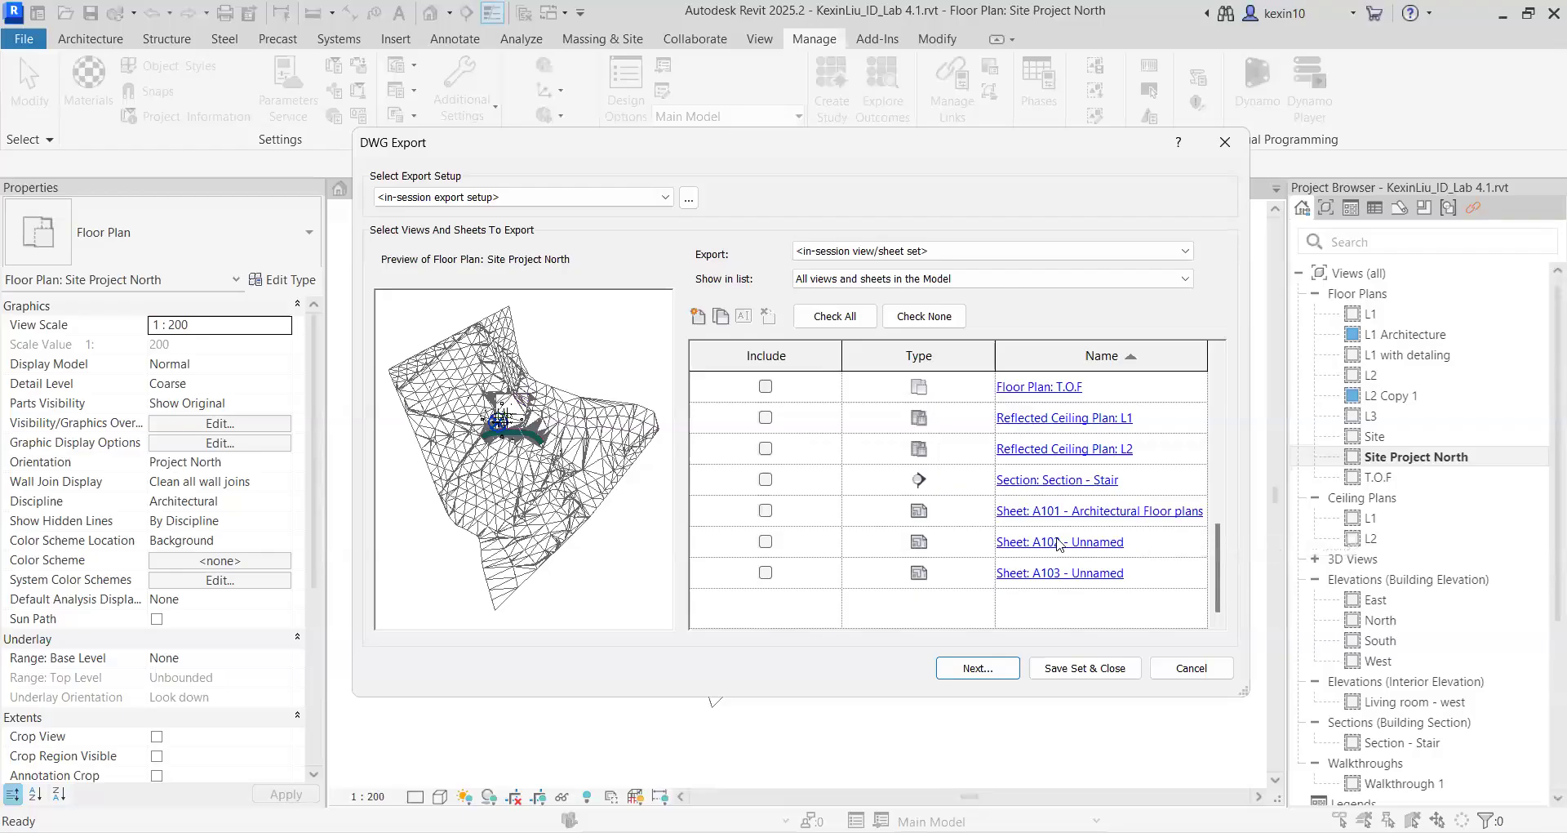
Try the Views in the Set, Views in the Model and Sheets in the Model filters, and return to all views and sheets in the model
click(1001, 286)
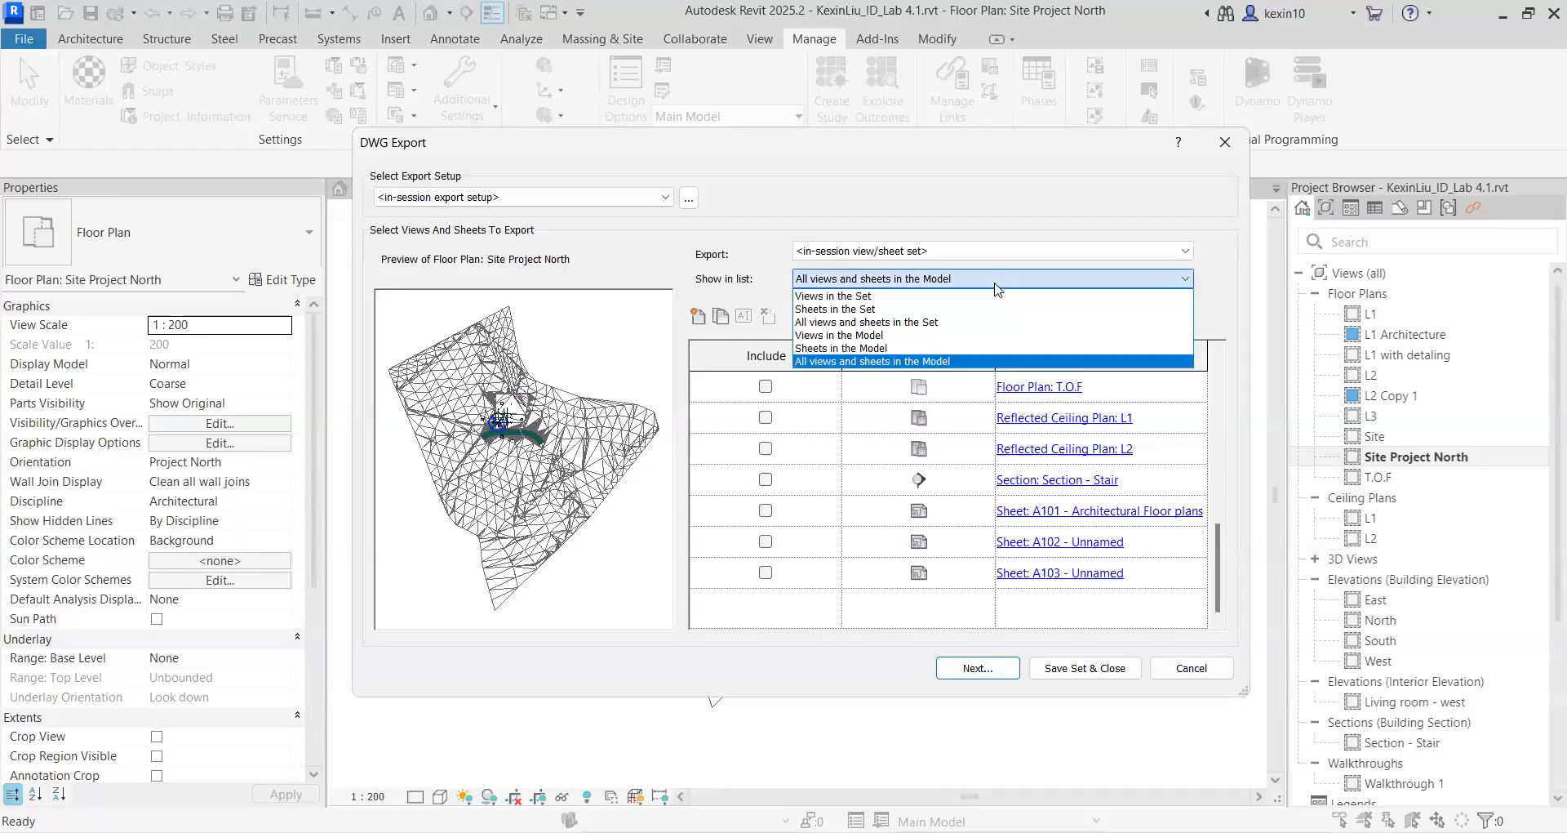
click(971, 297)
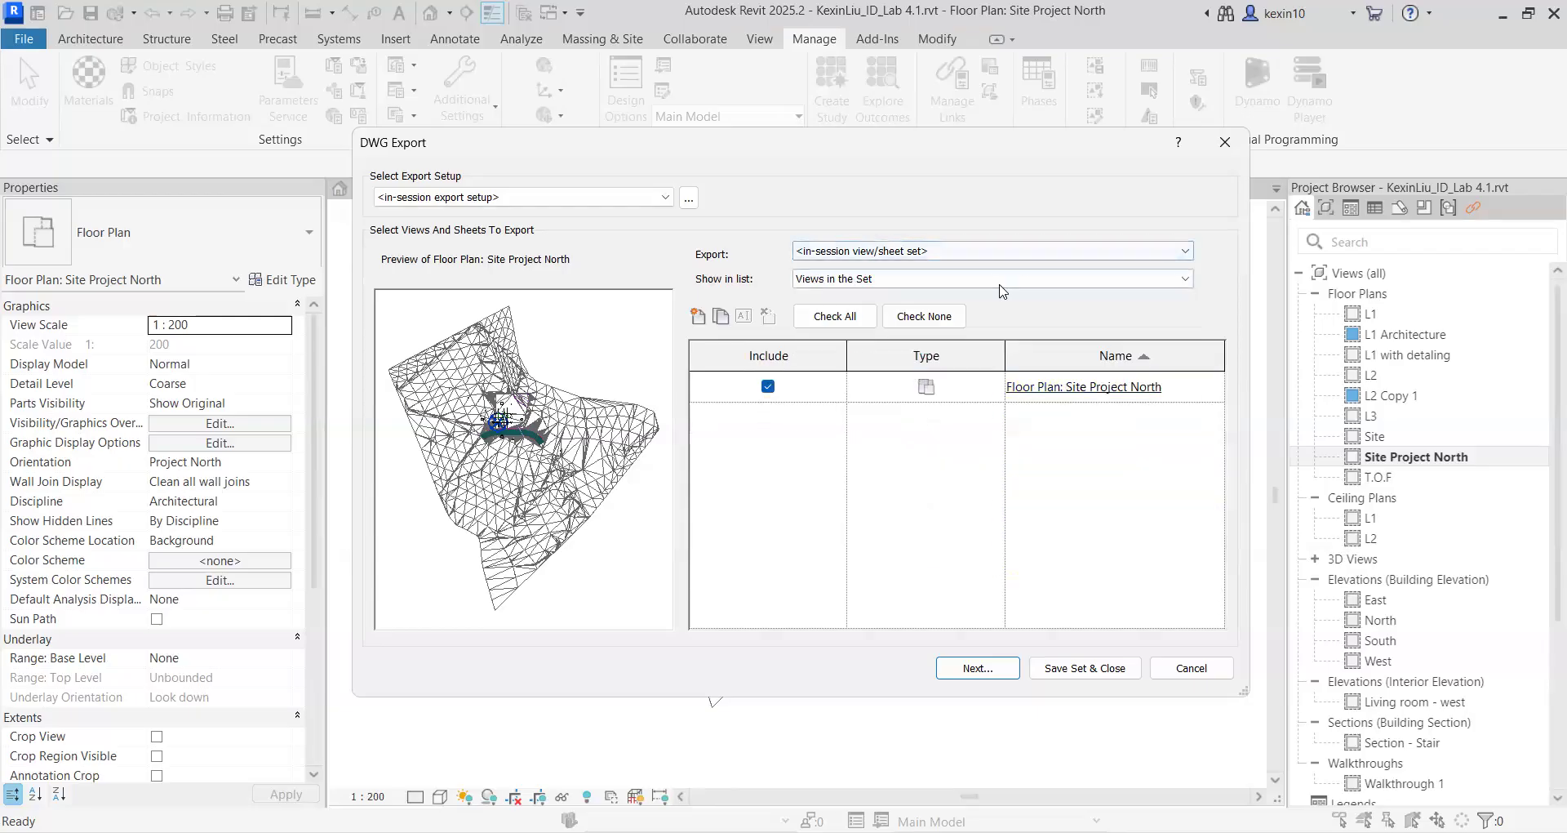
key(alt+Down)
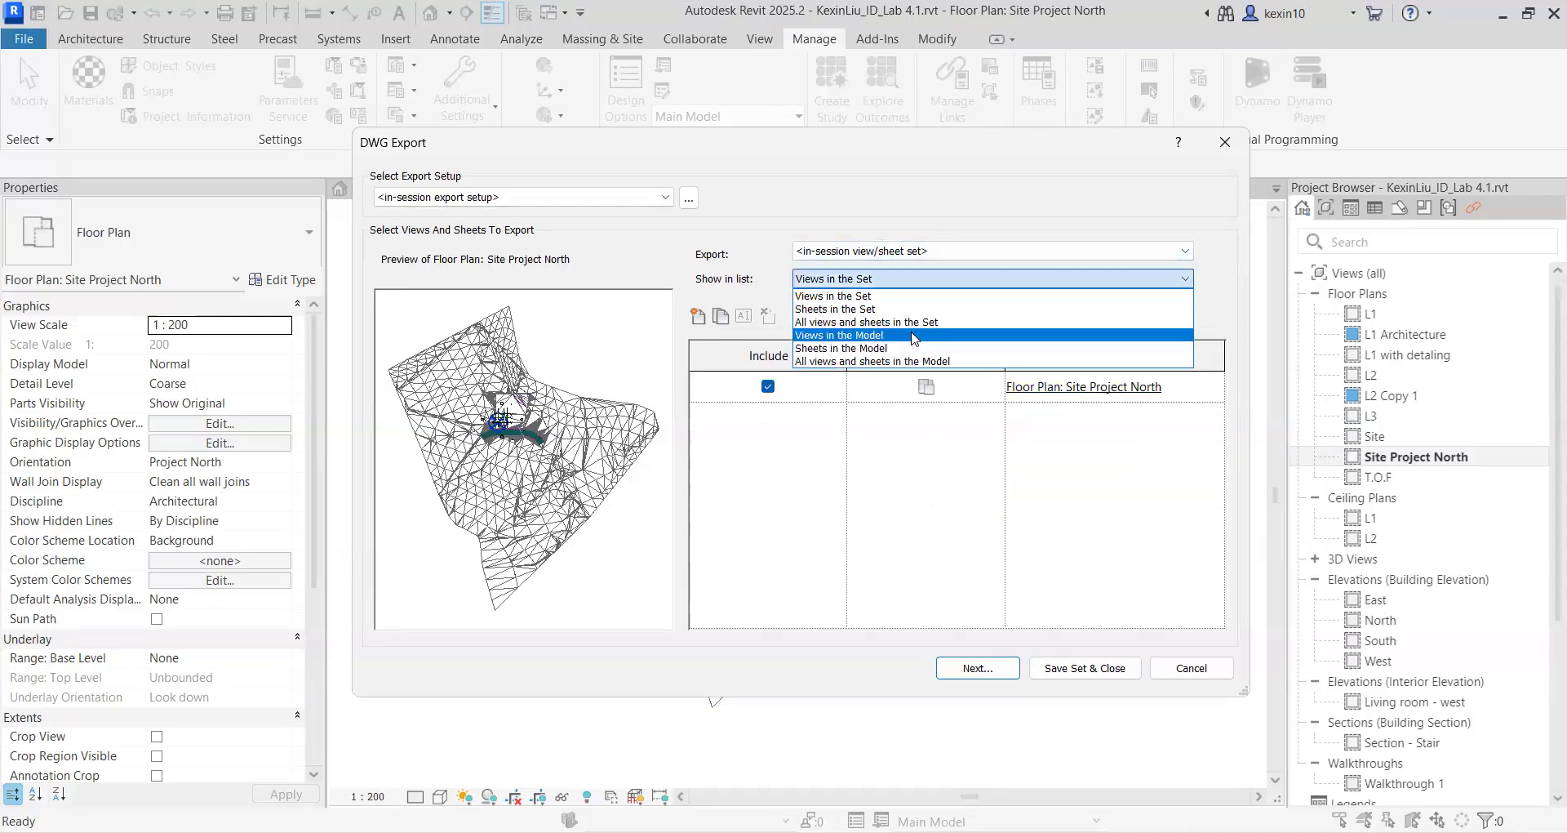
click(914, 336)
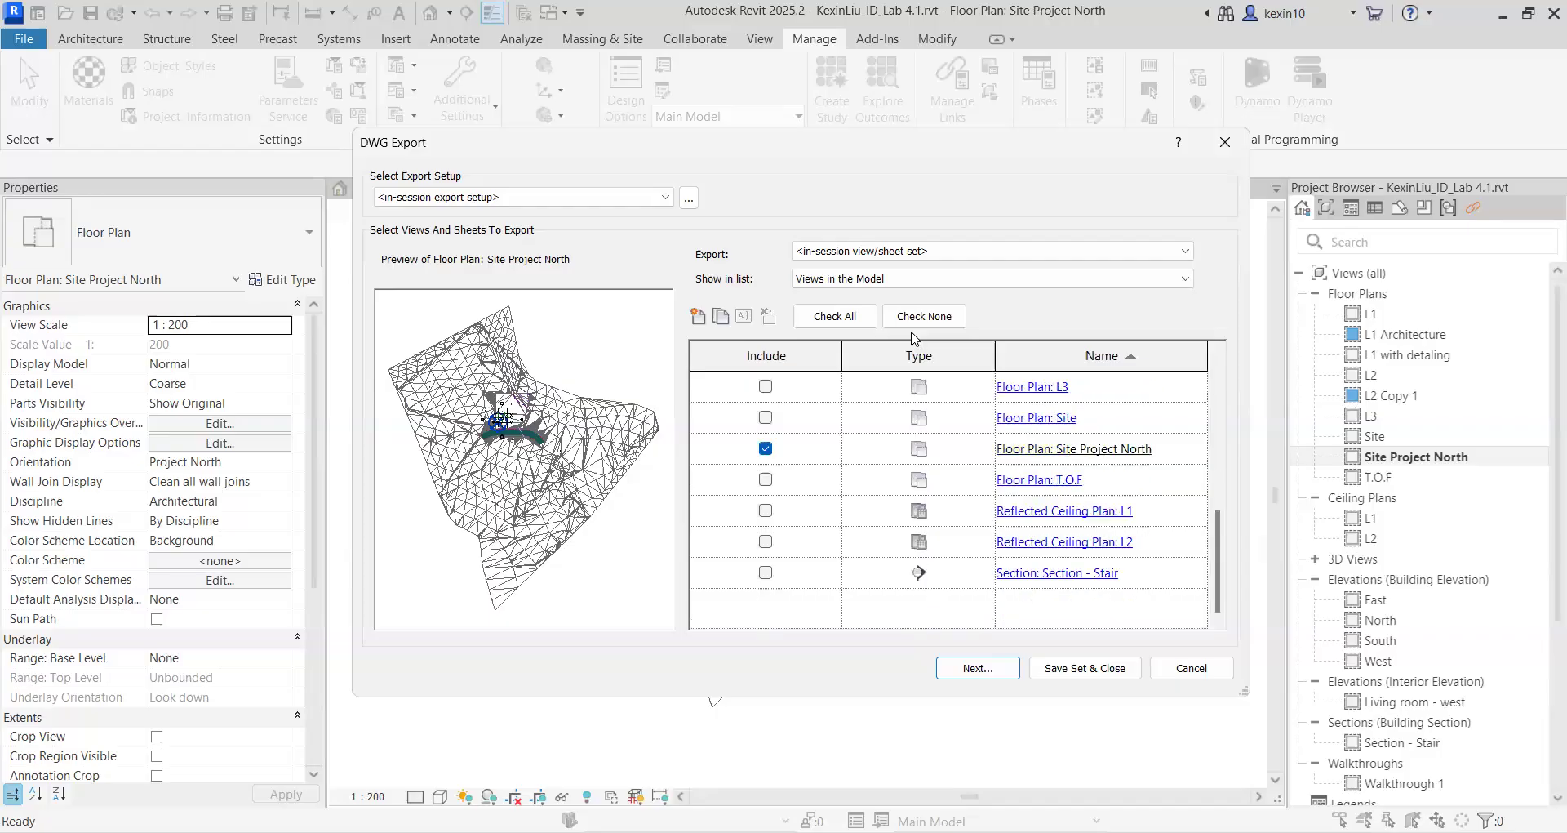
scroll(947, 489, up, 4)
scroll(929, 457, down, 4)
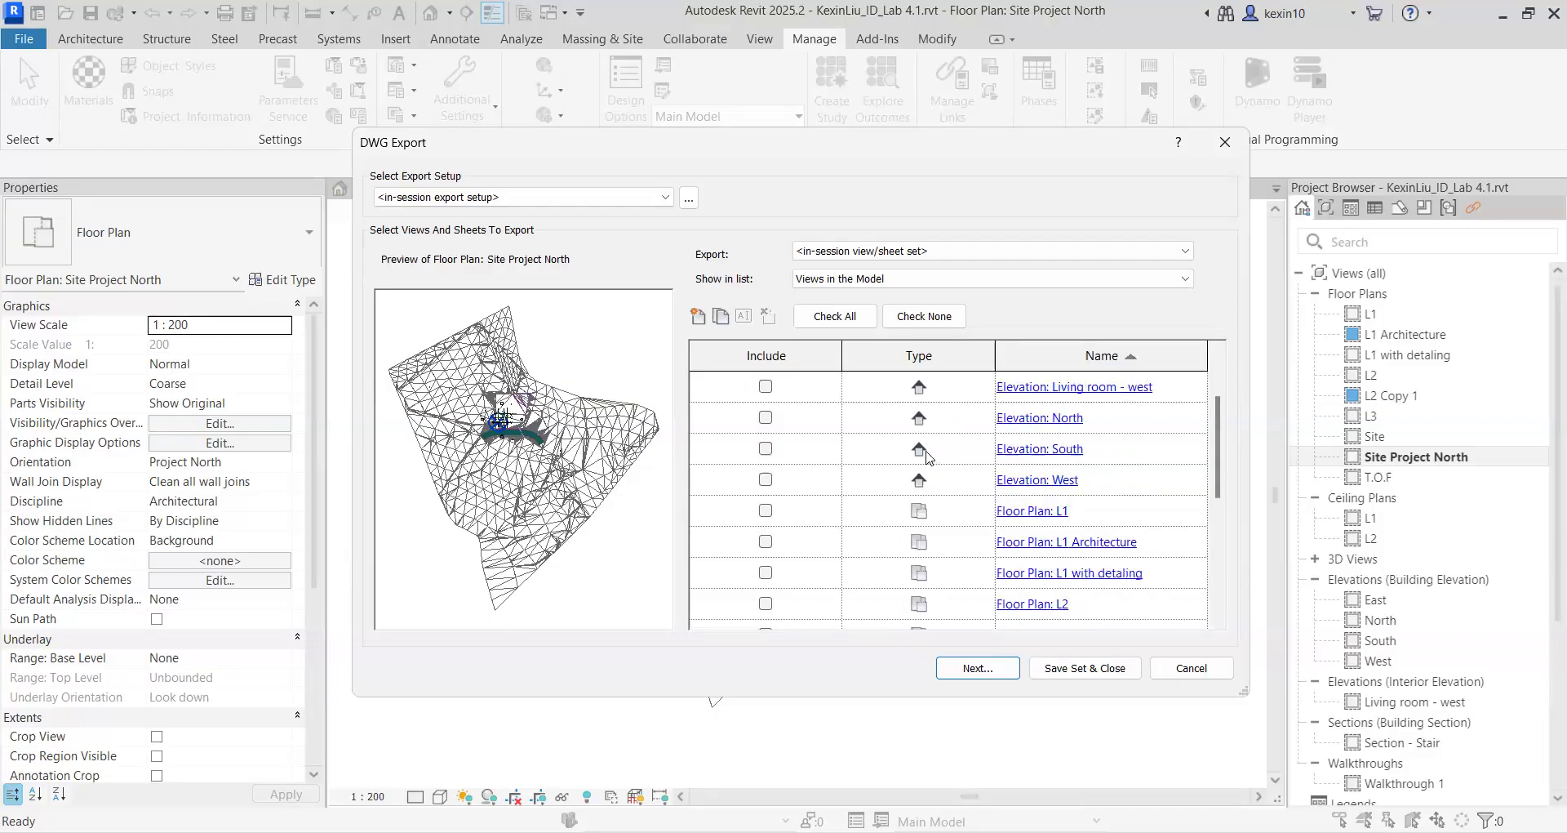
click(949, 282)
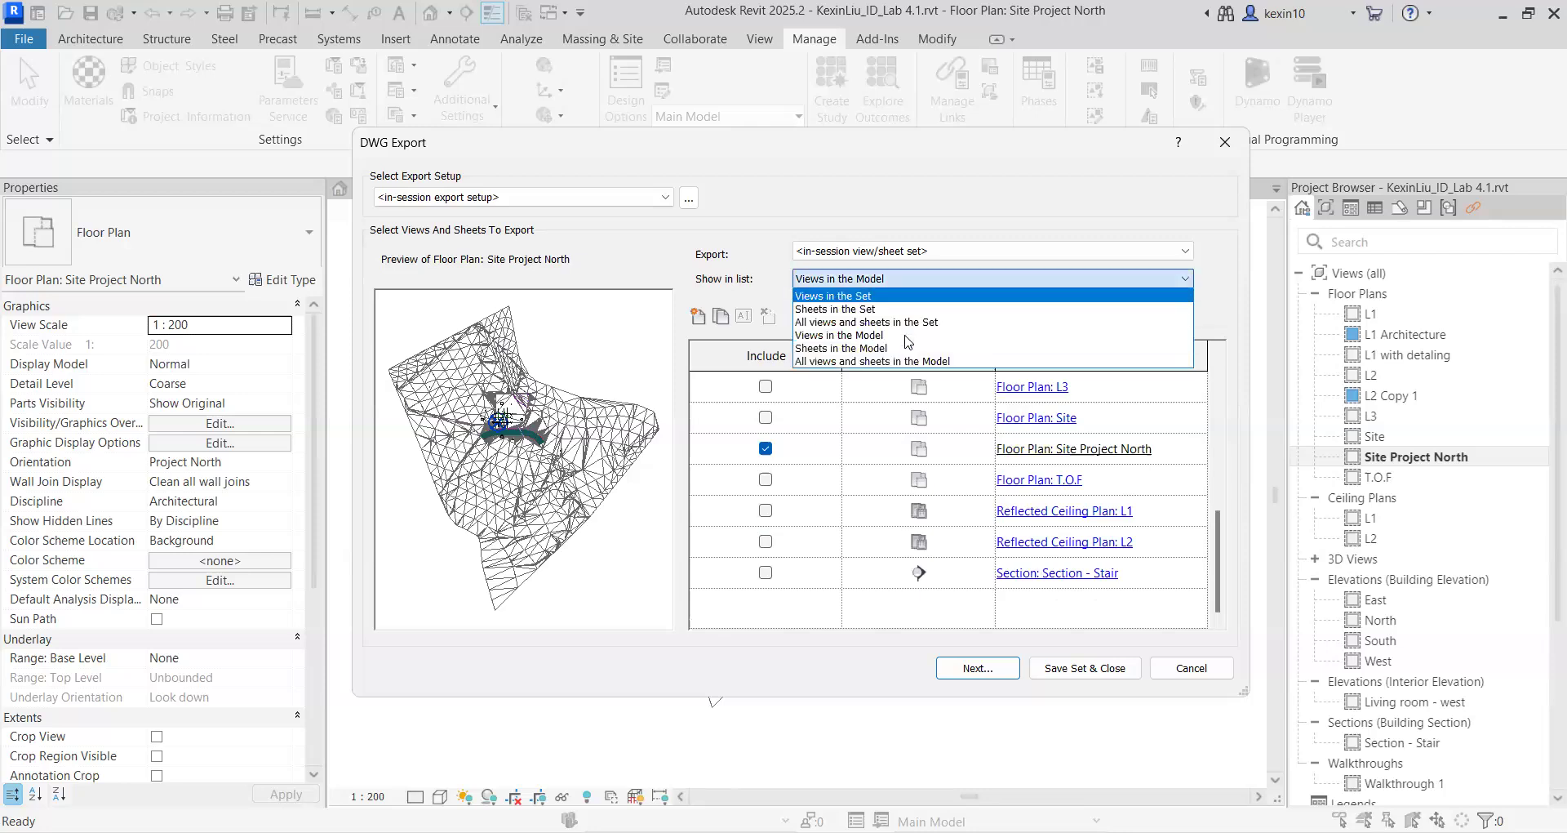
click(907, 349)
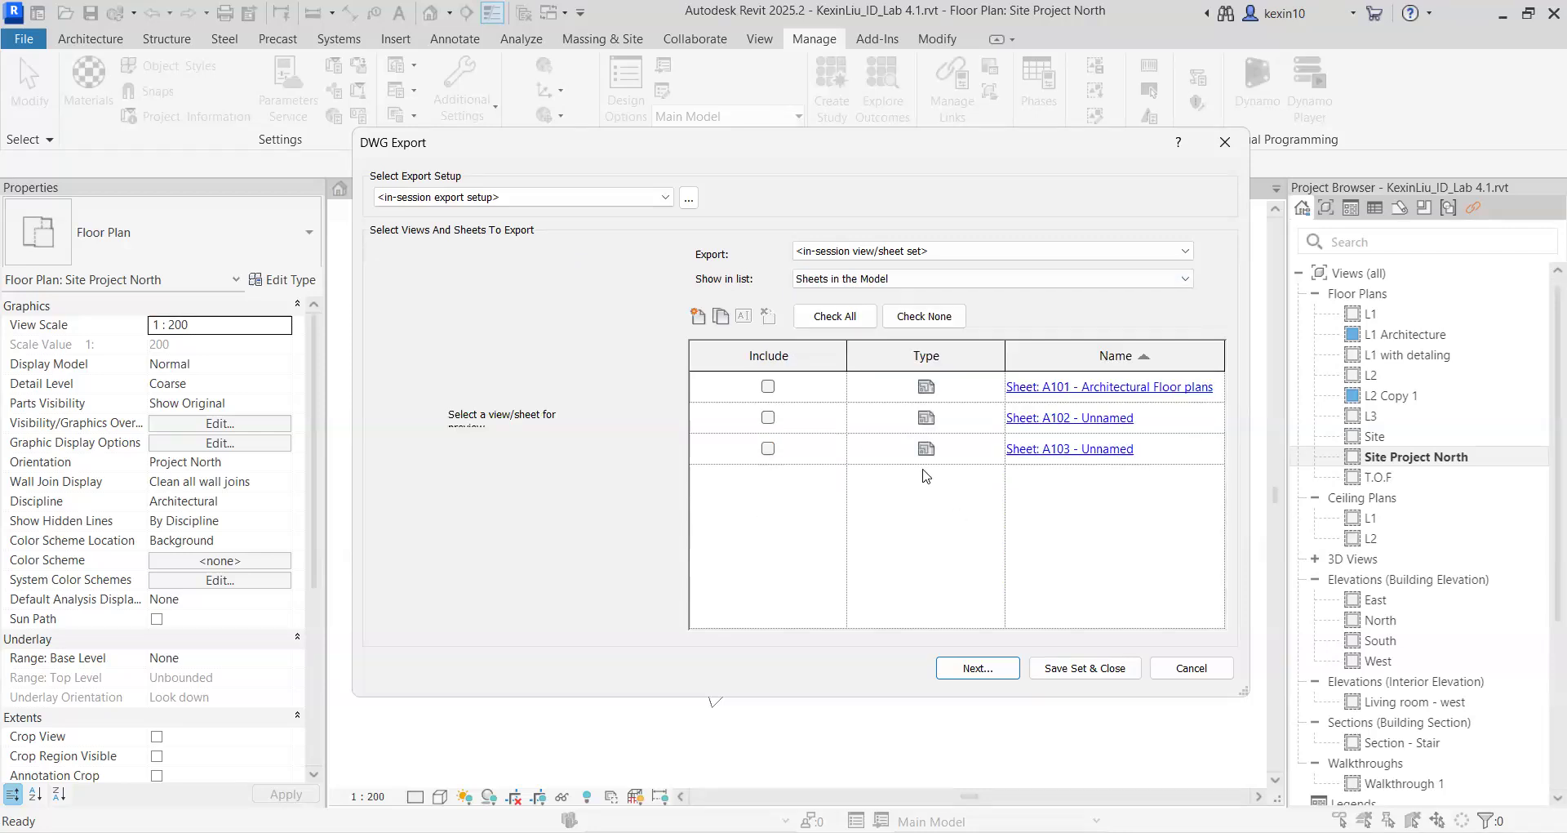
click(945, 280)
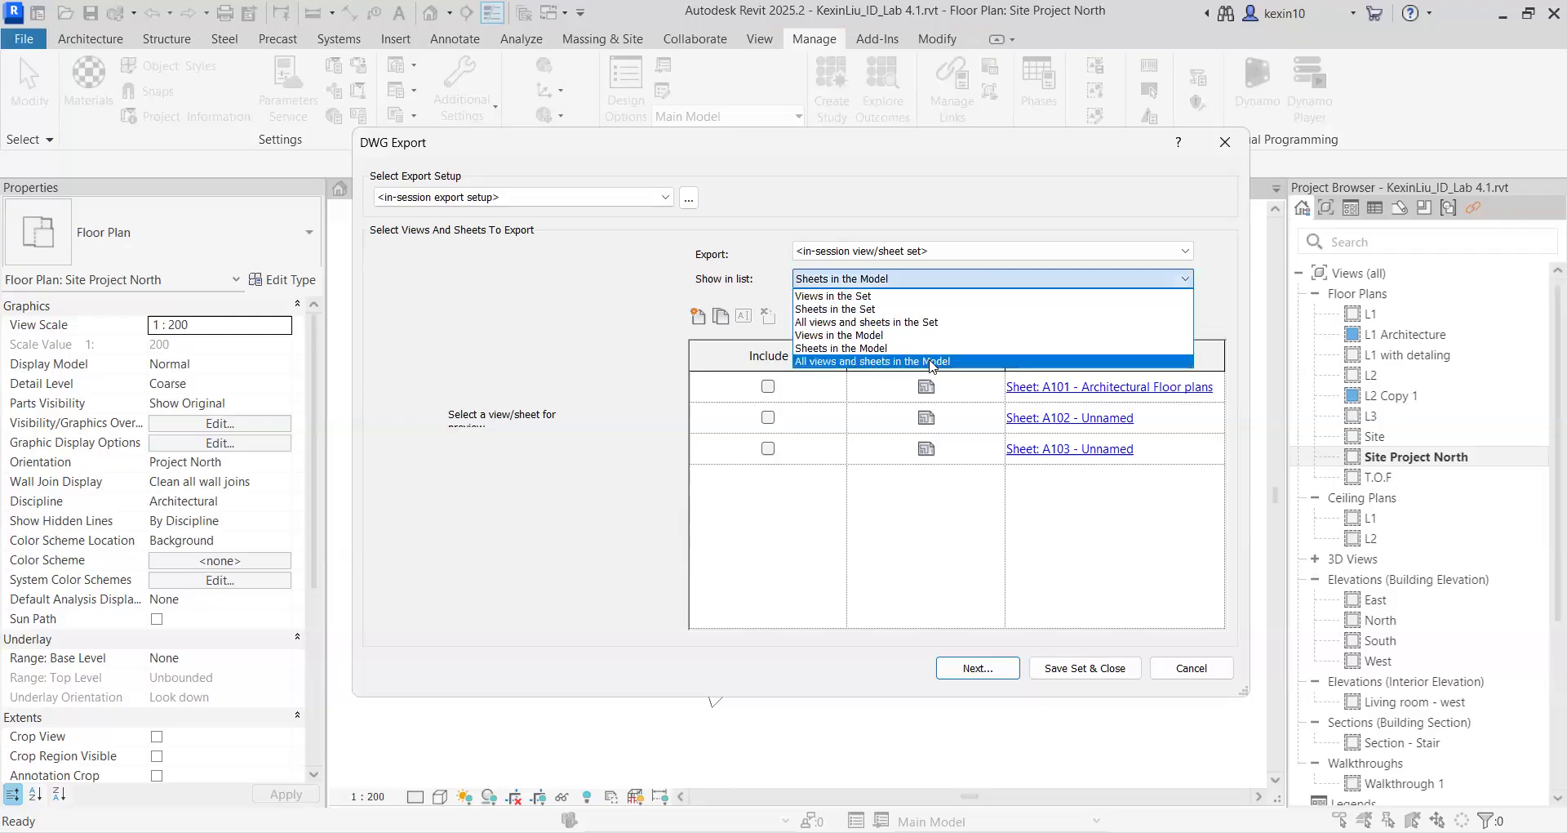
click(927, 362)
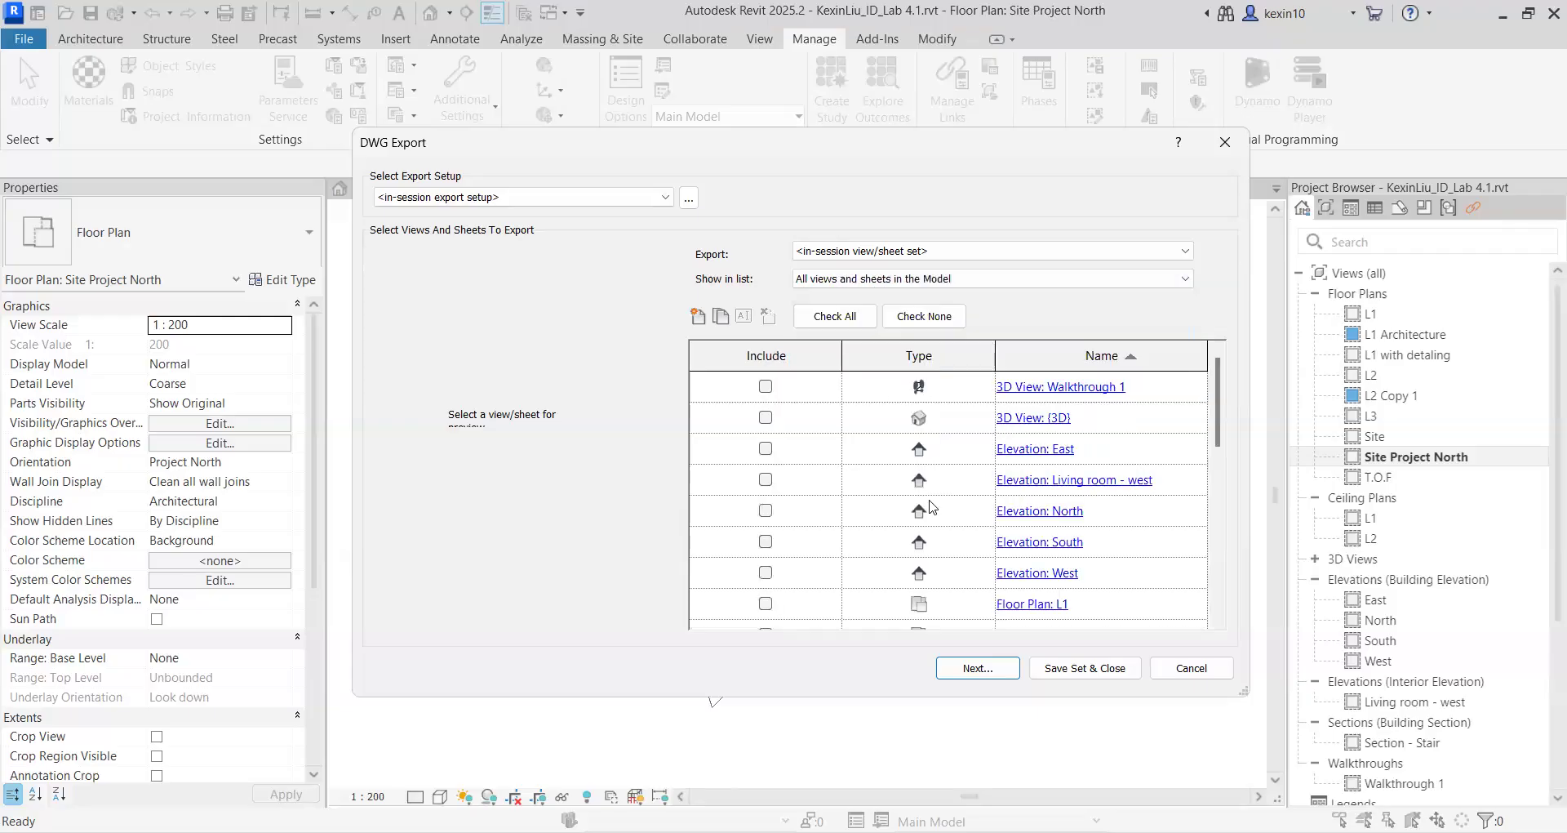
Include the Site Project North floor plan in the export set and proceed to the target folder and file name settings
scroll(931, 506, down, 5)
scroll(930, 506, up, 5)
scroll(865, 493, down, 5)
scroll(778, 489, up, 4)
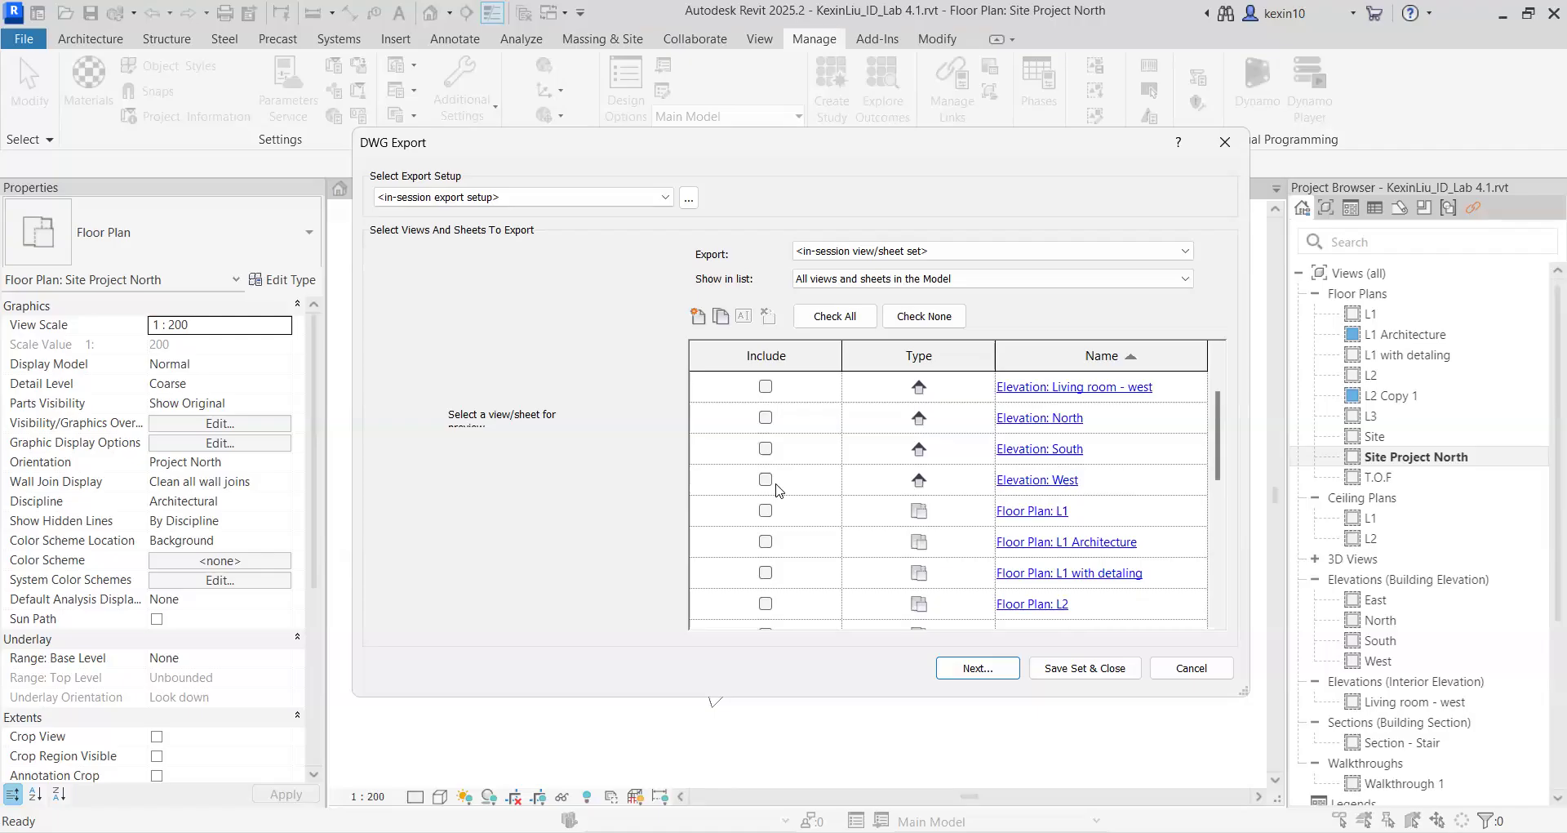
scroll(768, 522, down, 2)
click(766, 541)
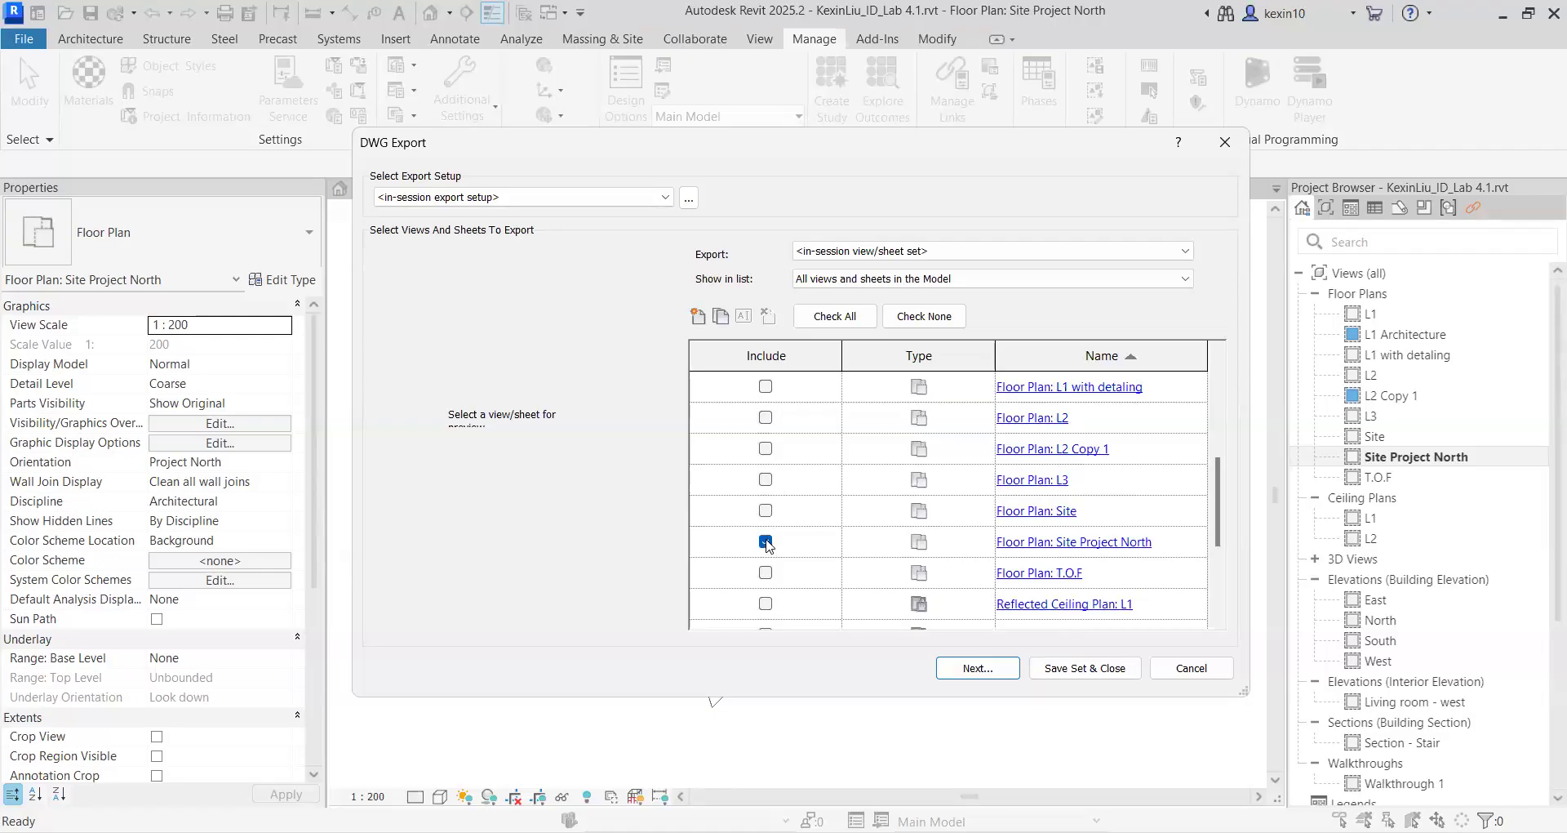
scroll(800, 537, down, 2)
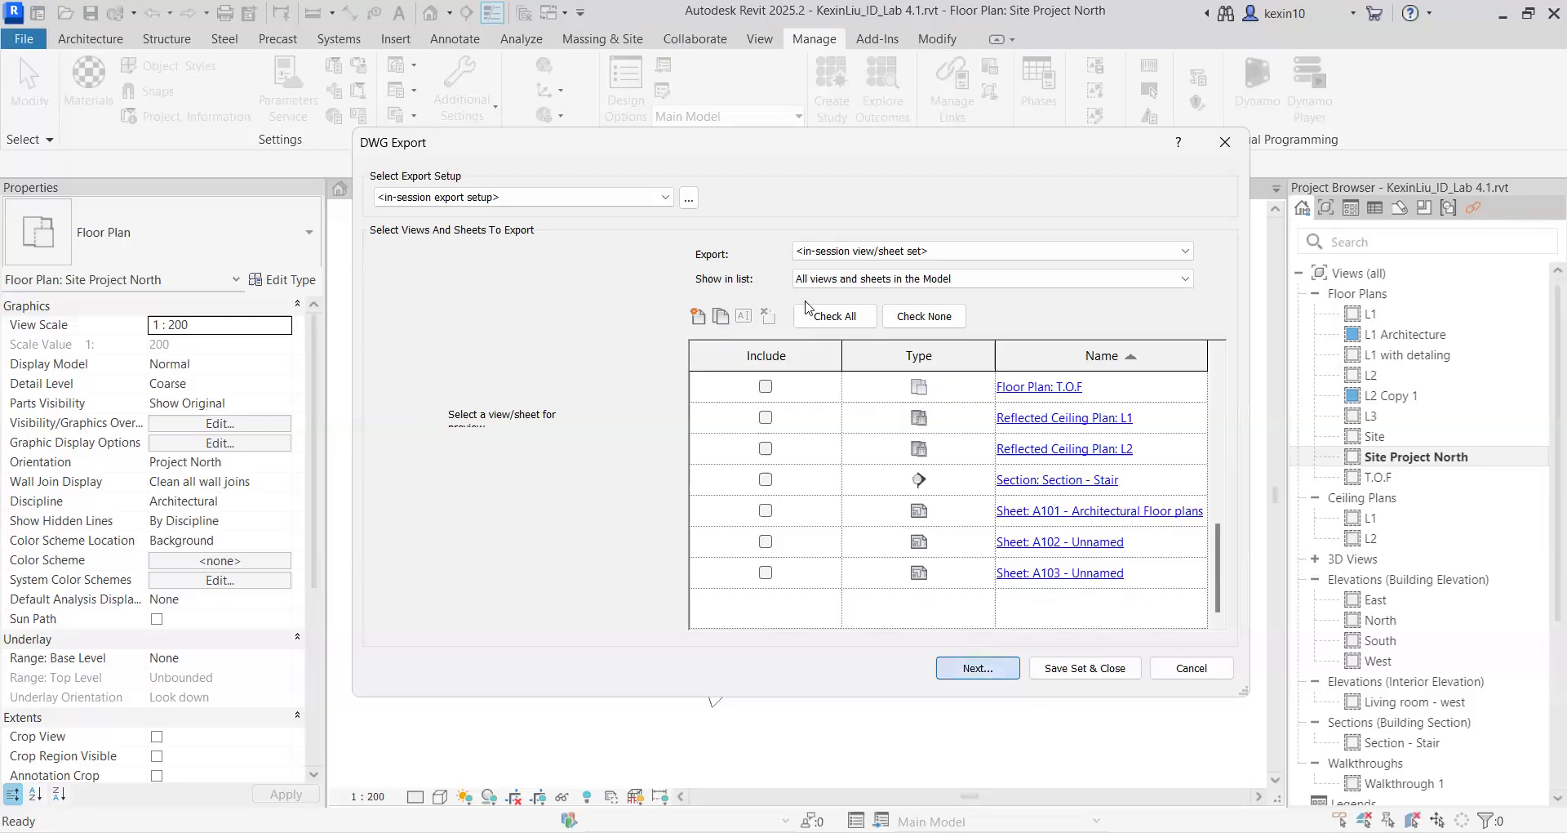
click(972, 658)
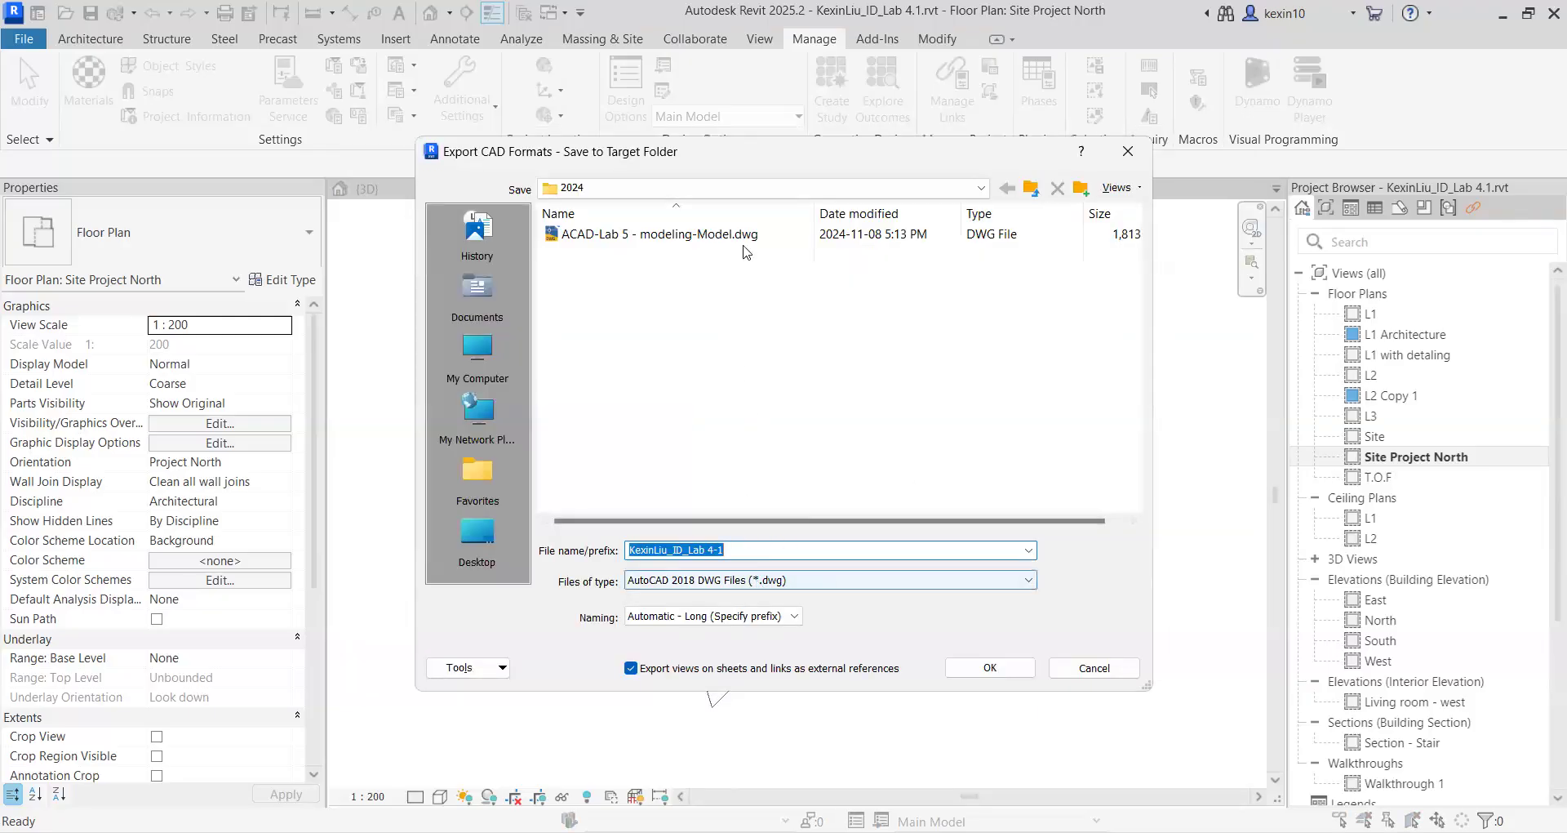